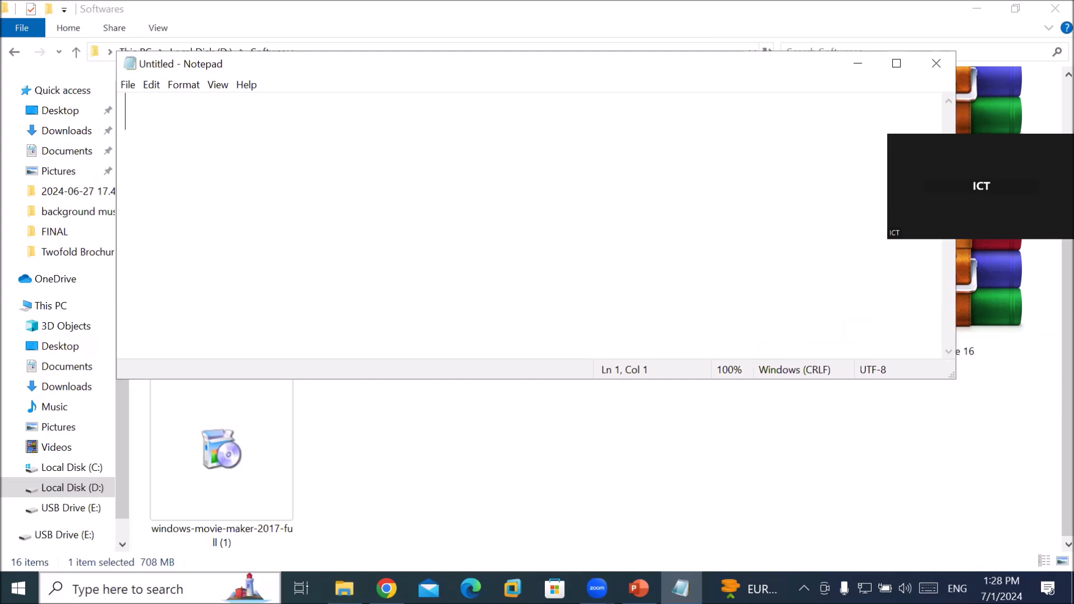
Step: Write "Software: CorelDraw 2020(ver)" as the first line of the blank note and start a new line
type("Softw")
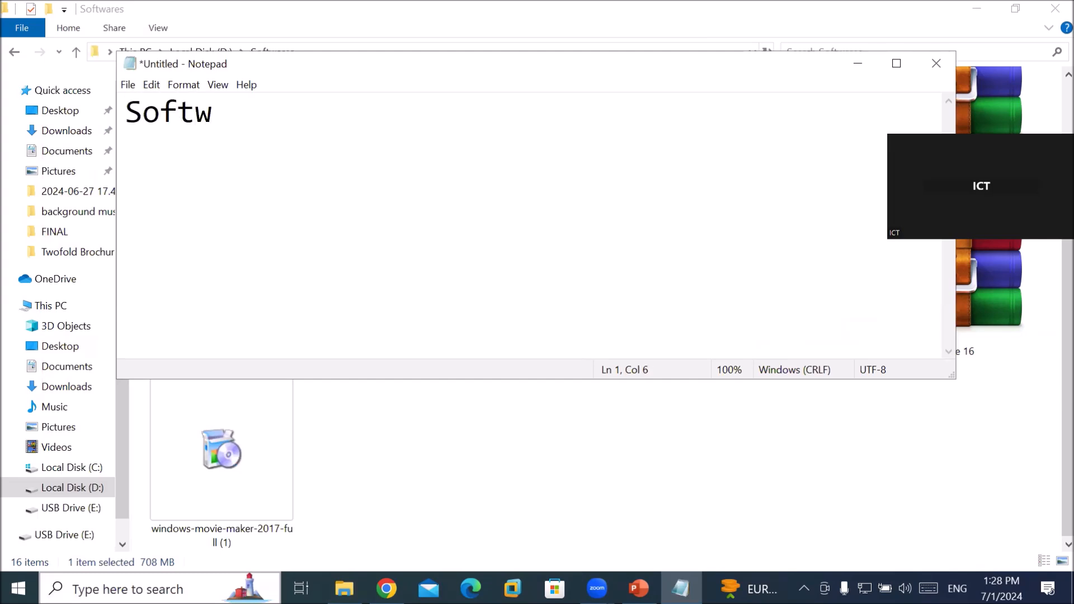
type("are:")
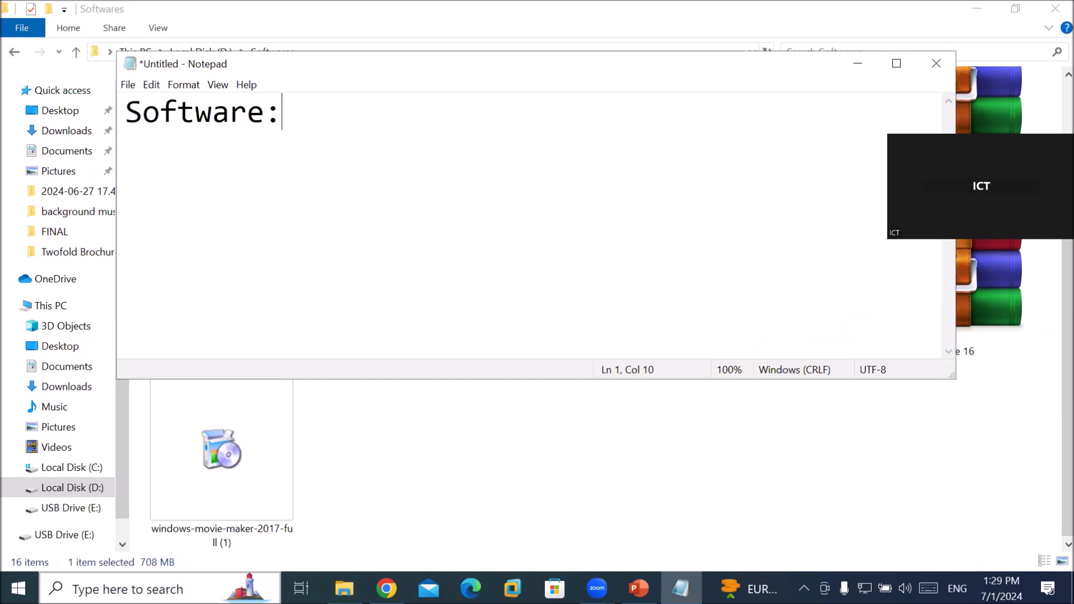
type(" CorelD")
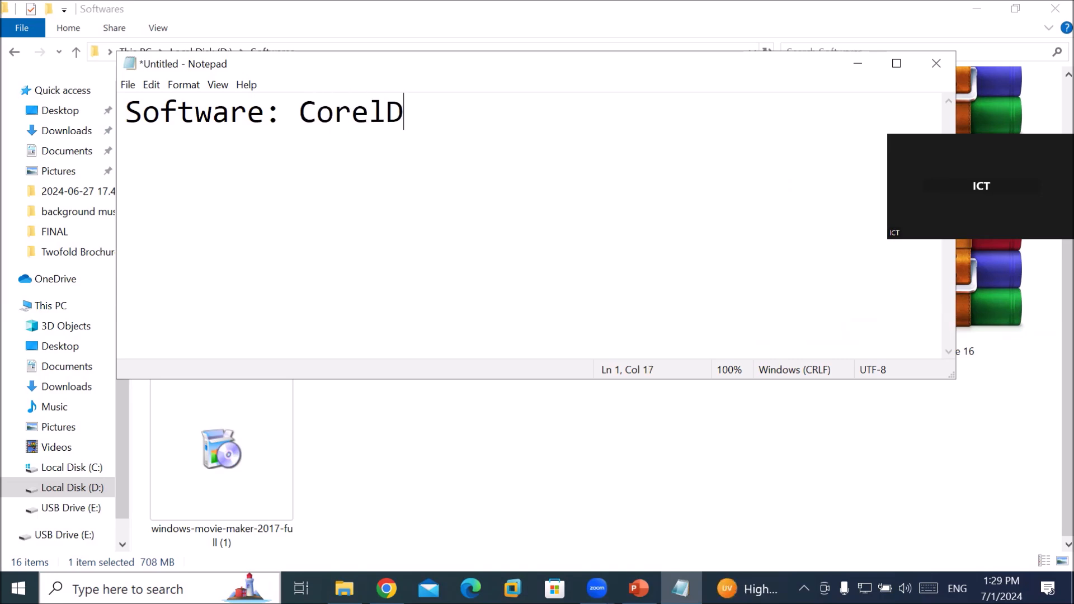
type("raw 2020")
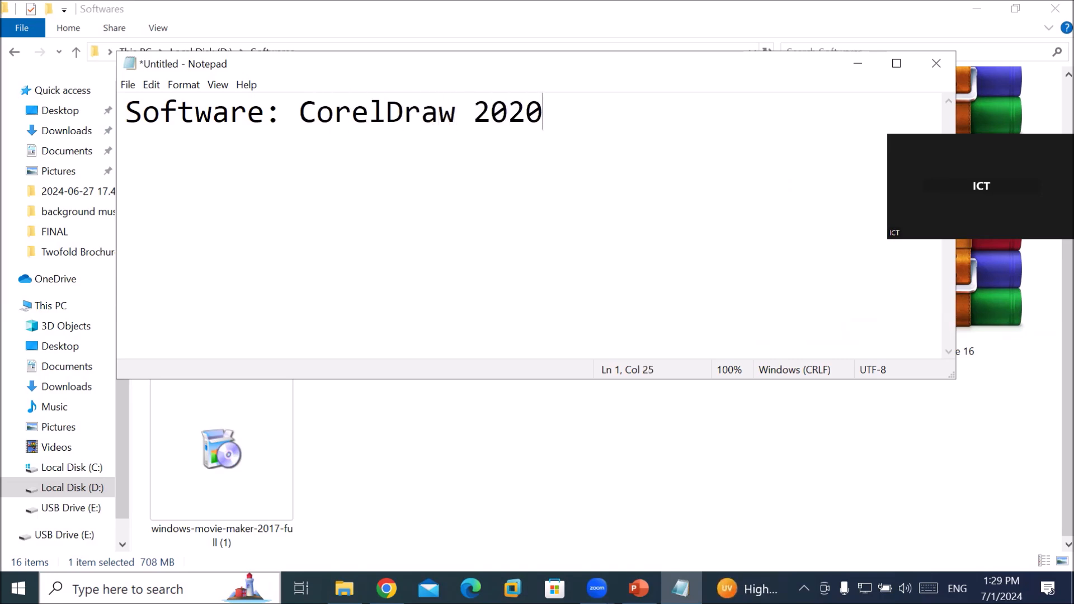
key("Left")
key("Left")
key("Right")
key("Right")
type("(ver)")
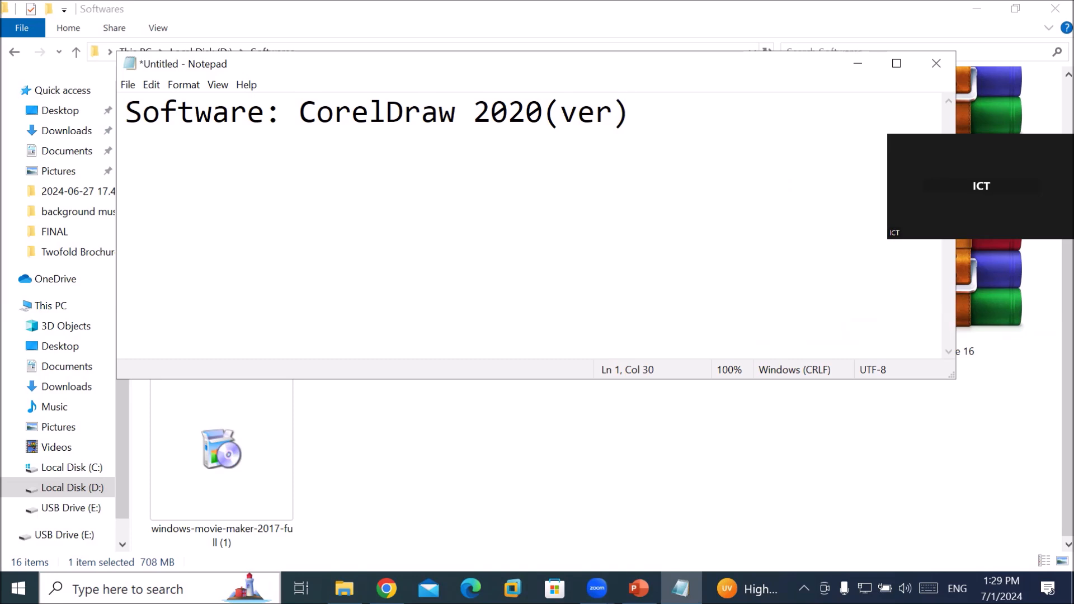
key("Return")
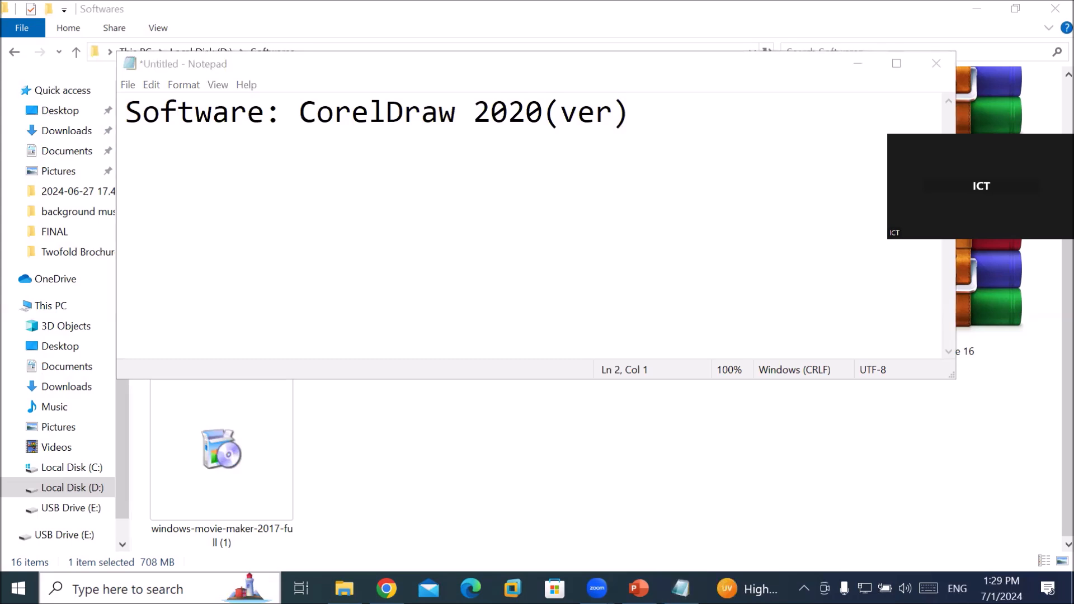
Step: Insert "Start to learn" before "Software" at the beginning of the note's first line
right_click(198, 588)
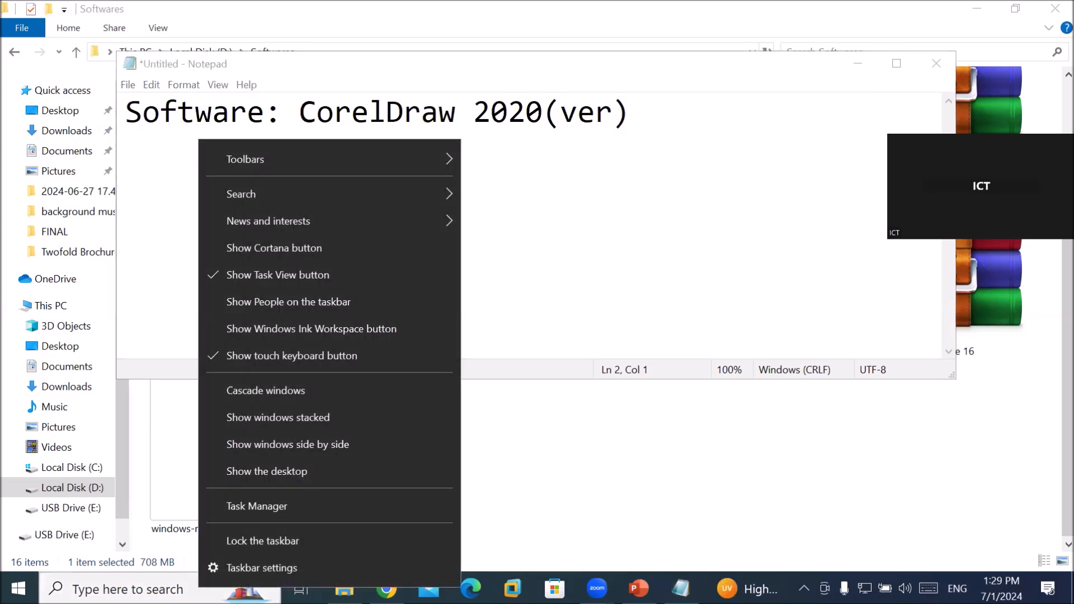
left_click(505, 173)
key("Up")
type("Start t")
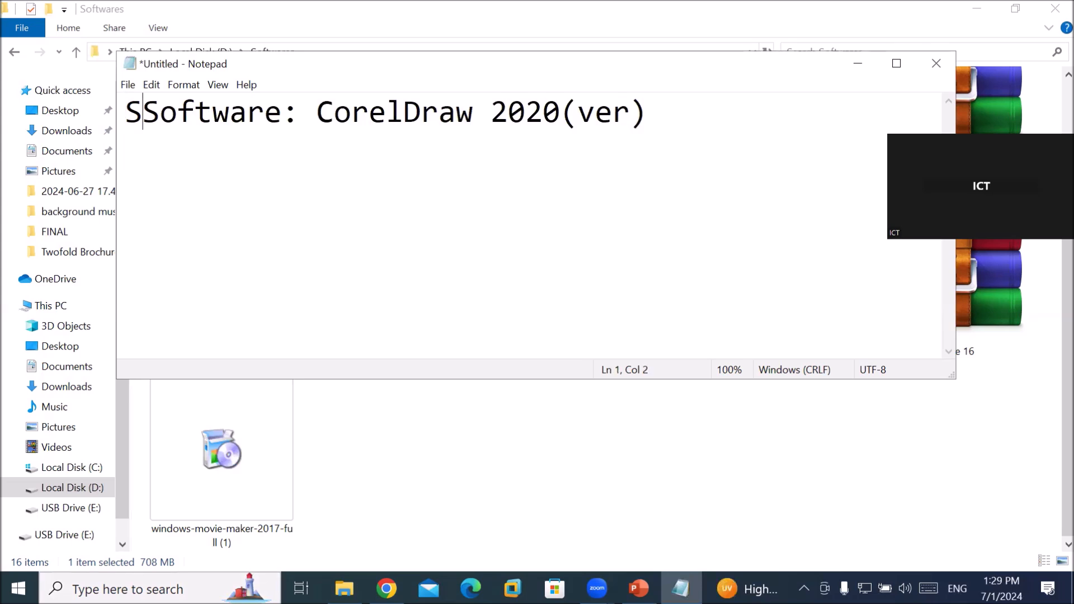
type("o leart")
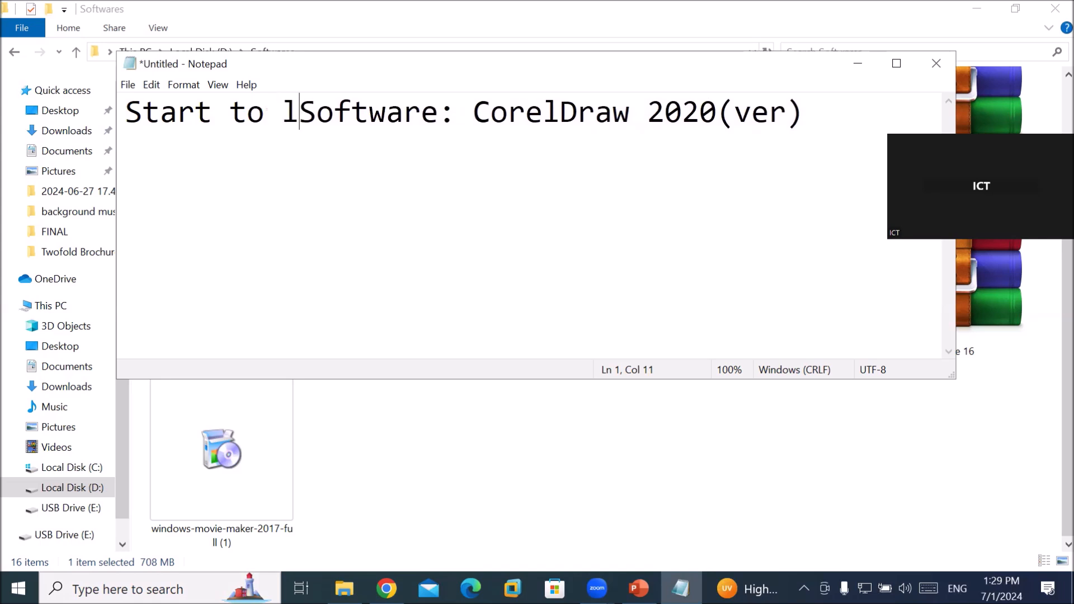
key("BackSpace")
type("n")
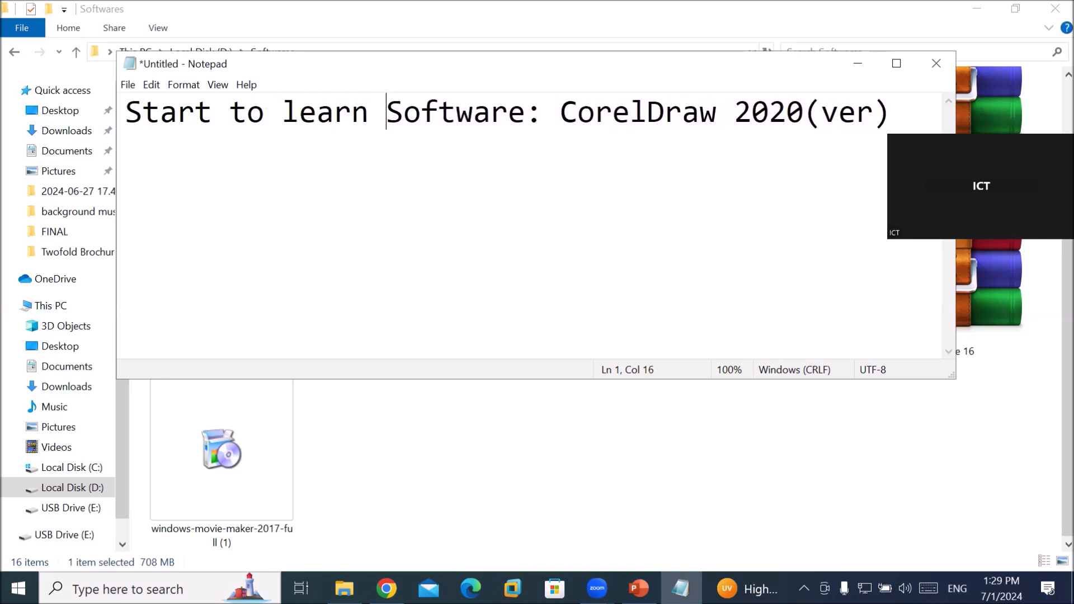
Step: Add the question "Q1- How to download and install Coreldraw?" on a new line below the heading
left_click(890, 111)
key("Return")
type("Q")
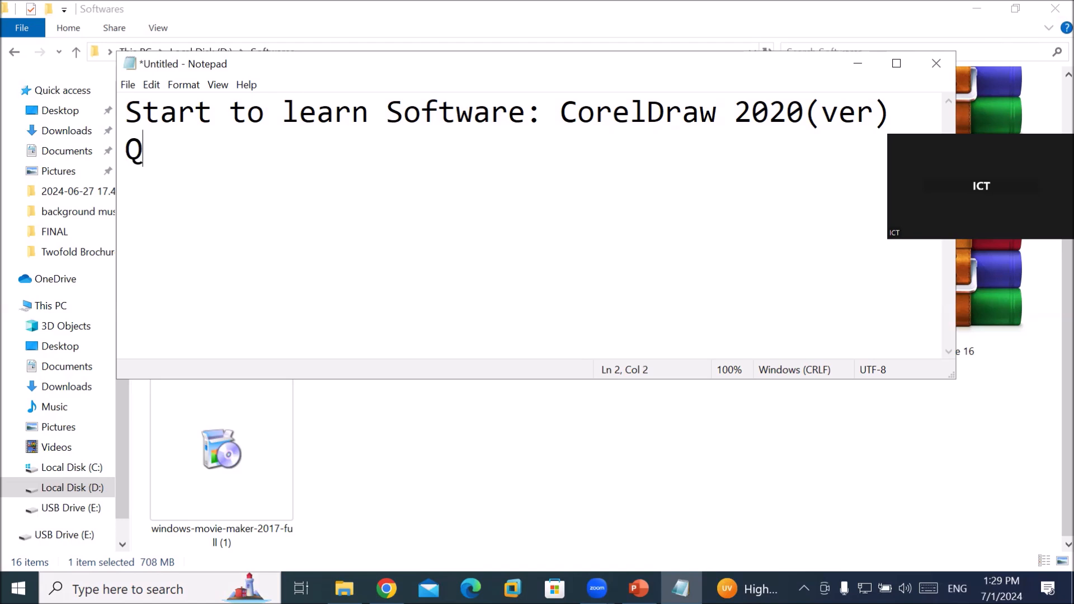
type("1- How")
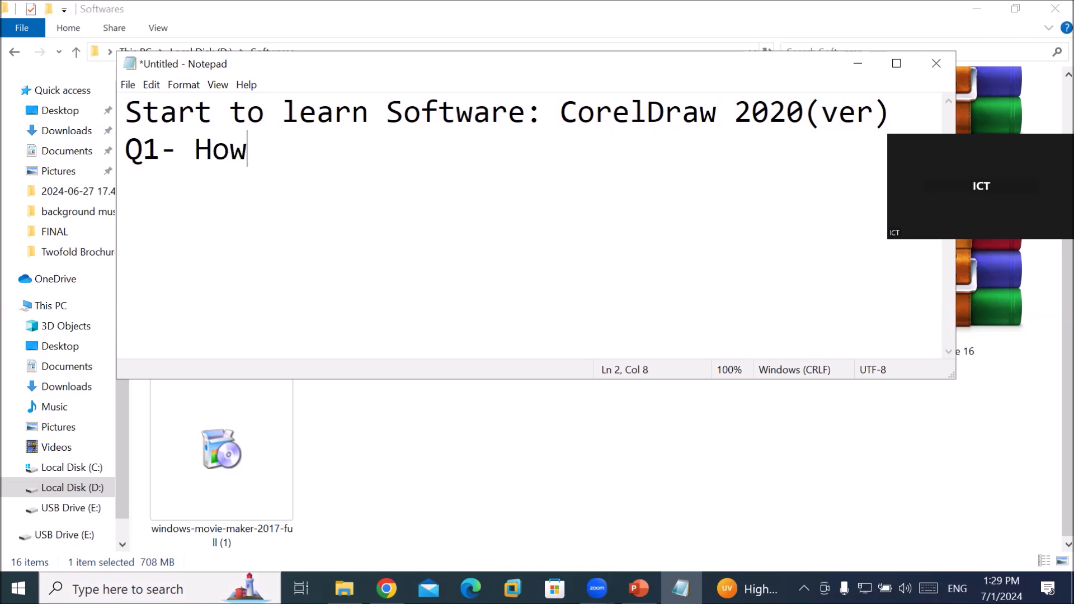
type(" to downlo")
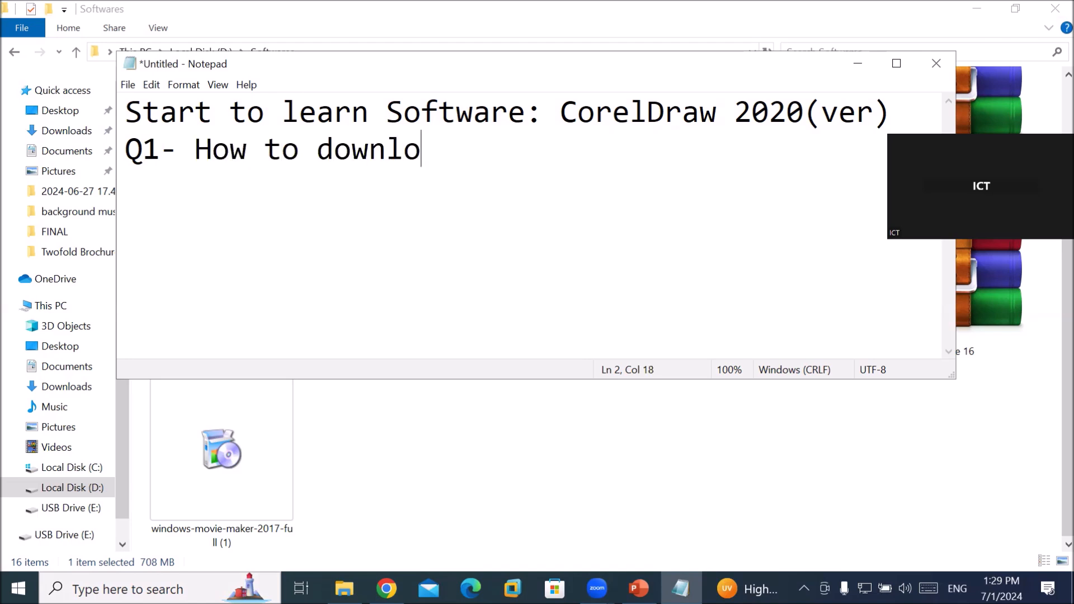
type("ad and insta")
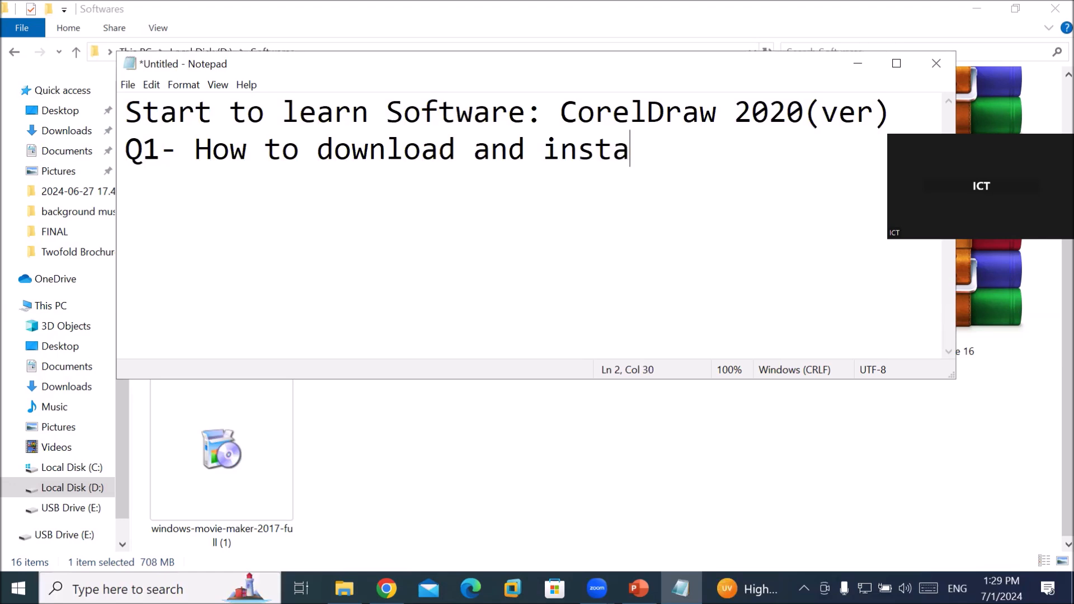
type("ll Coreld")
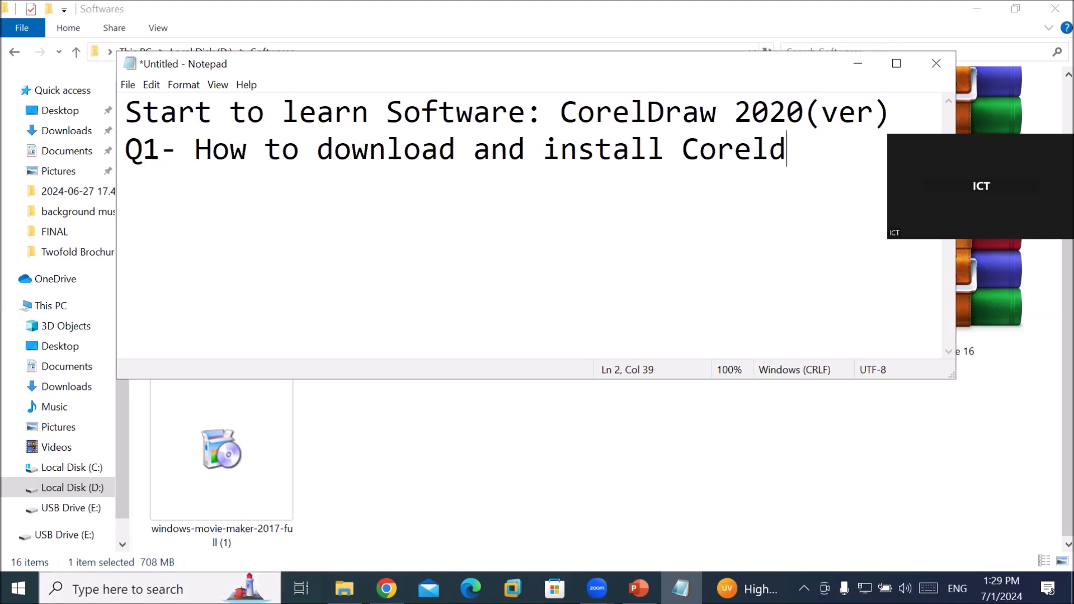
type("raw?")
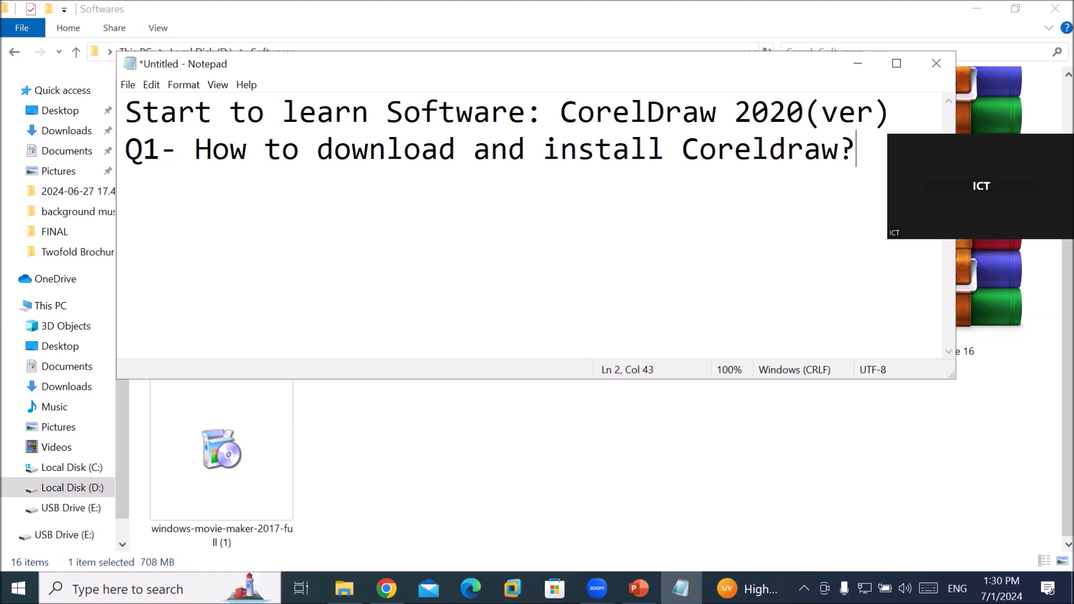
key("Return")
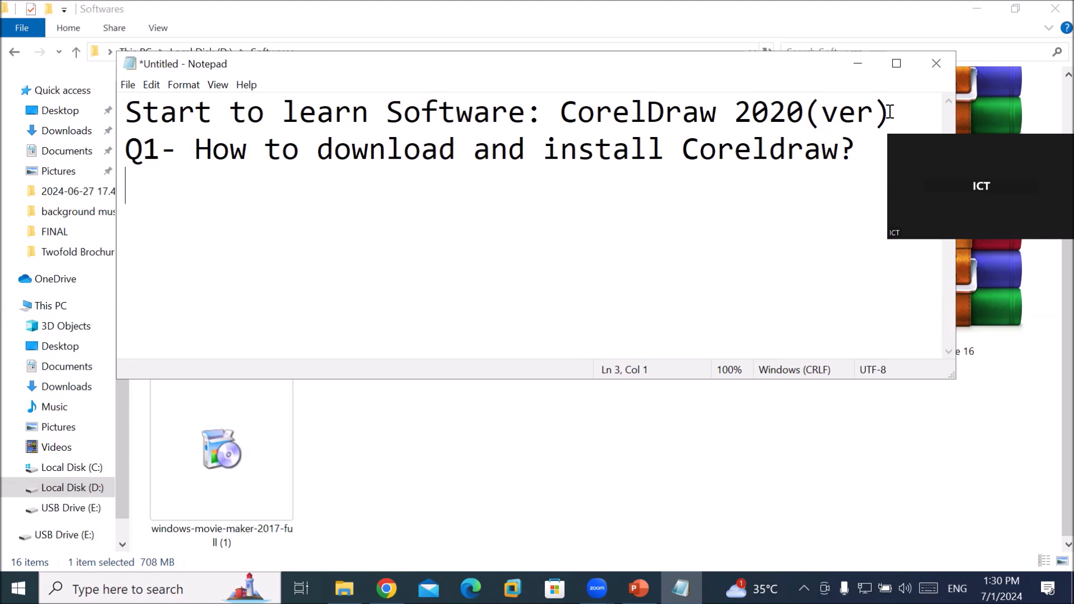
Step: Add the line "a) software setup" under the question, with "- Get from trainer USB" on the line below it
type("a) sof")
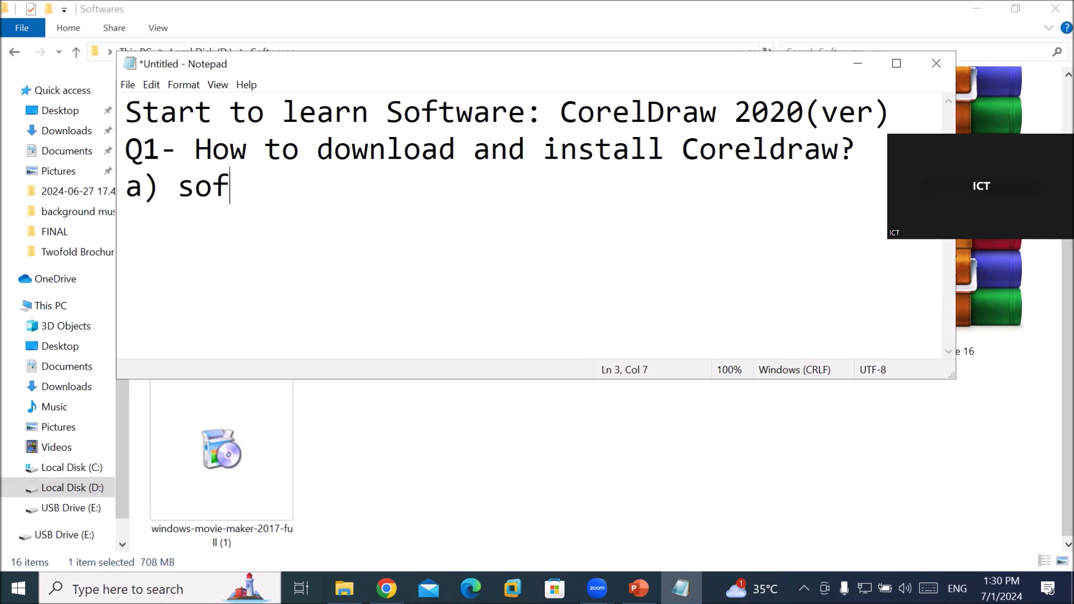
type("tware")
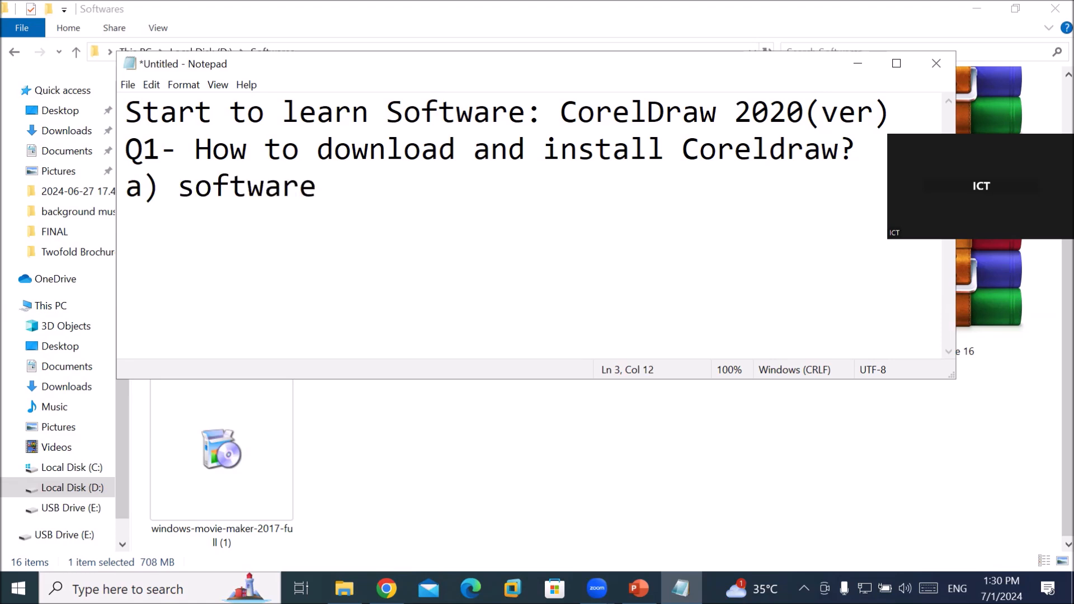
type(" setup")
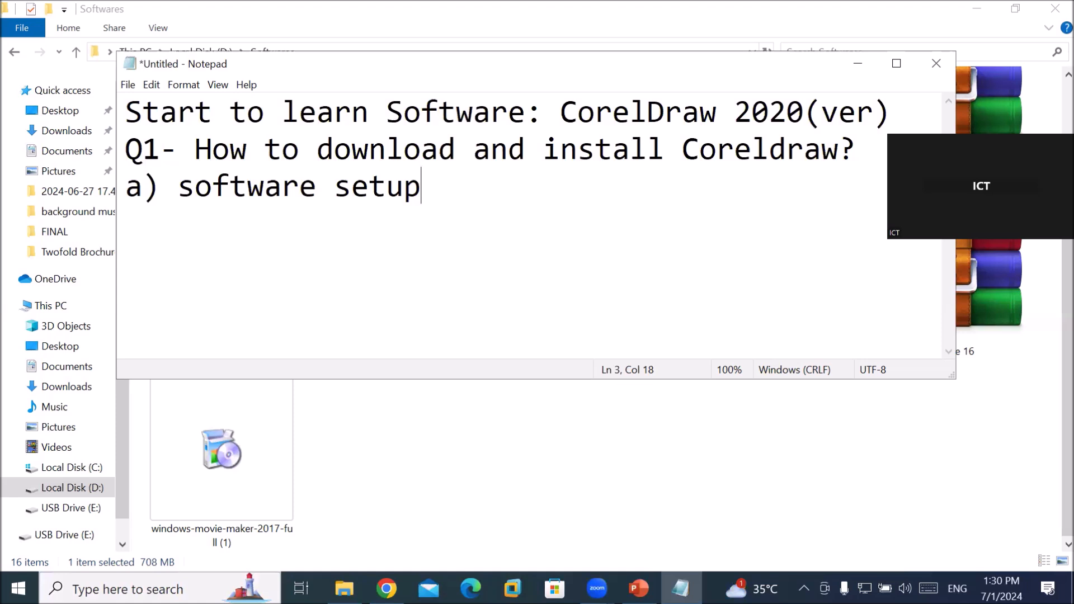
key("Return")
type("- Get from ")
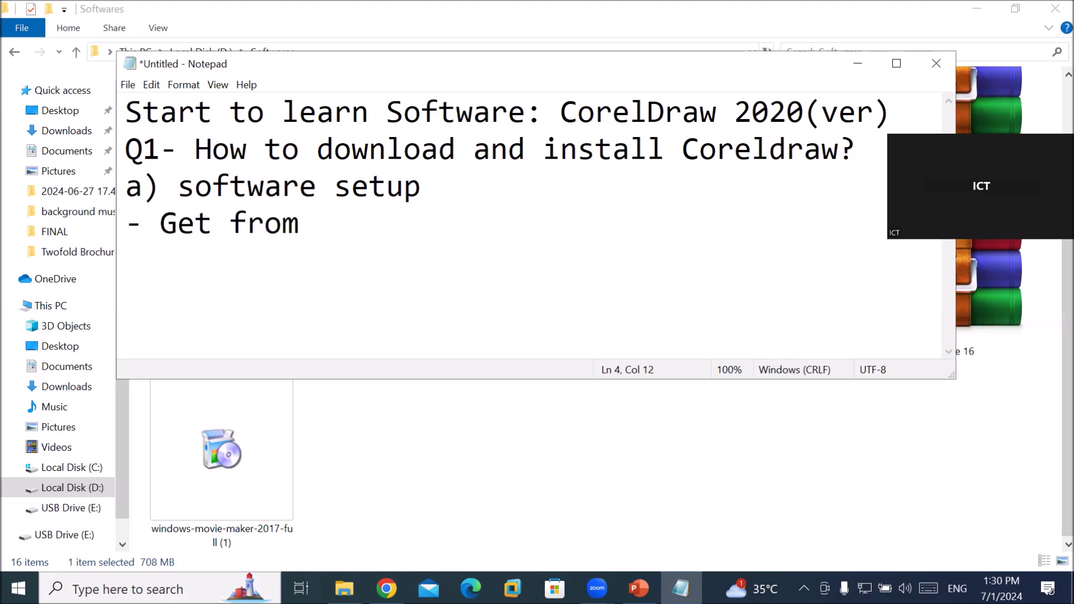
type("trainer US")
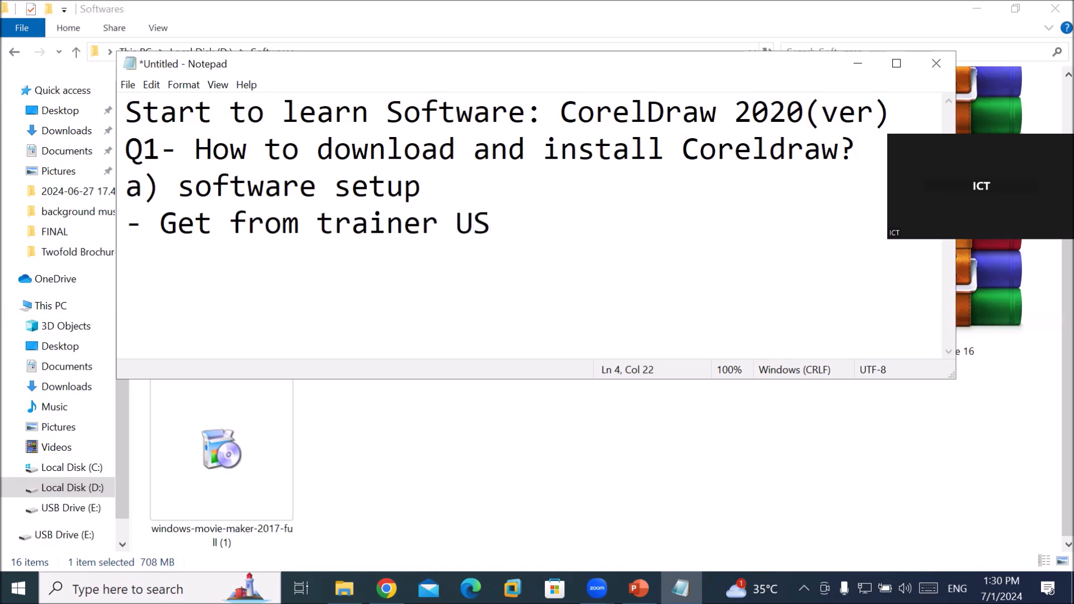
type("B")
key("Return")
Step: Add a second dashed line reading "- Get software, download from googledrive" and start a new line
type("- Get ")
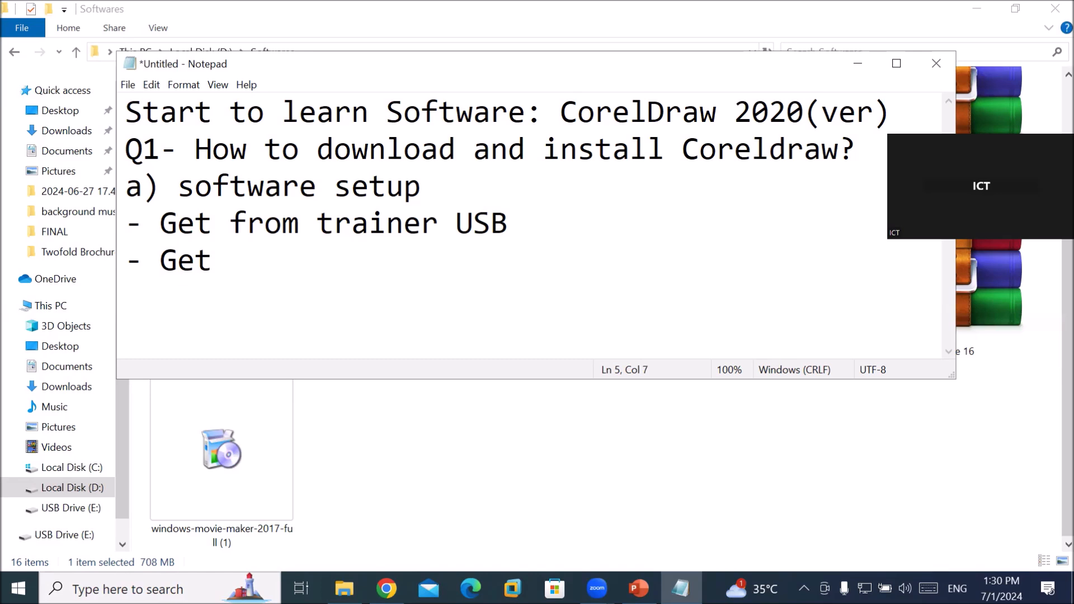
type("software")
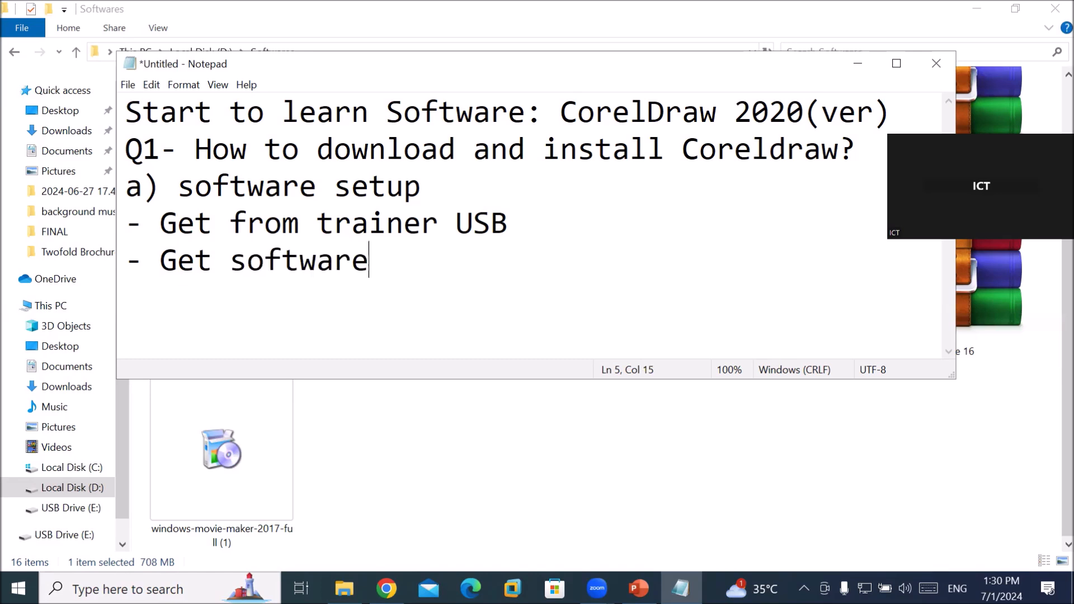
type(" o")
key("BackSpace")
key("BackSpace")
type(", dow")
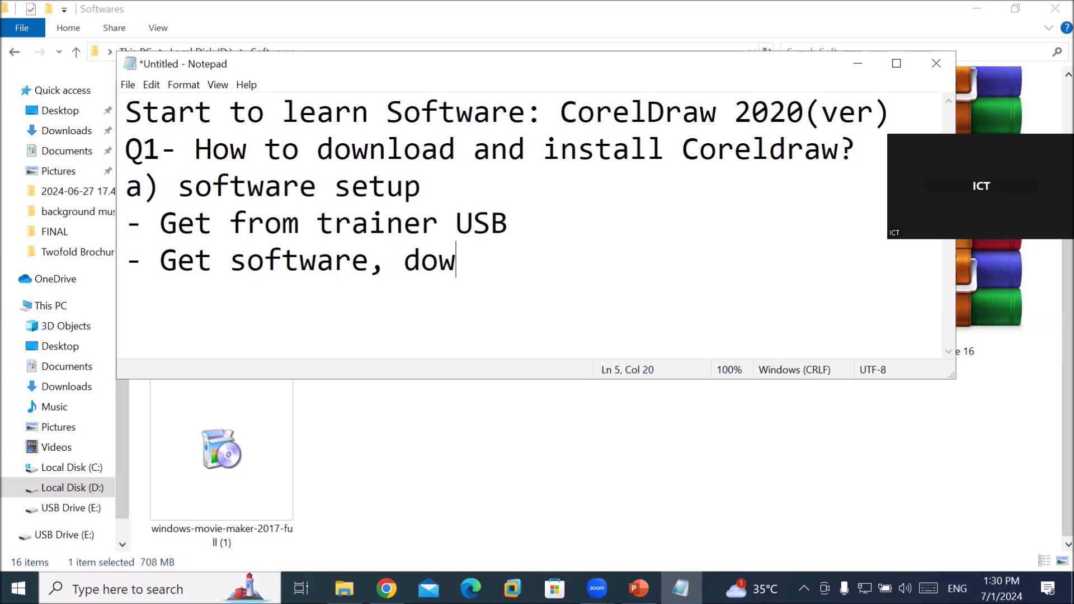
type("nload from ")
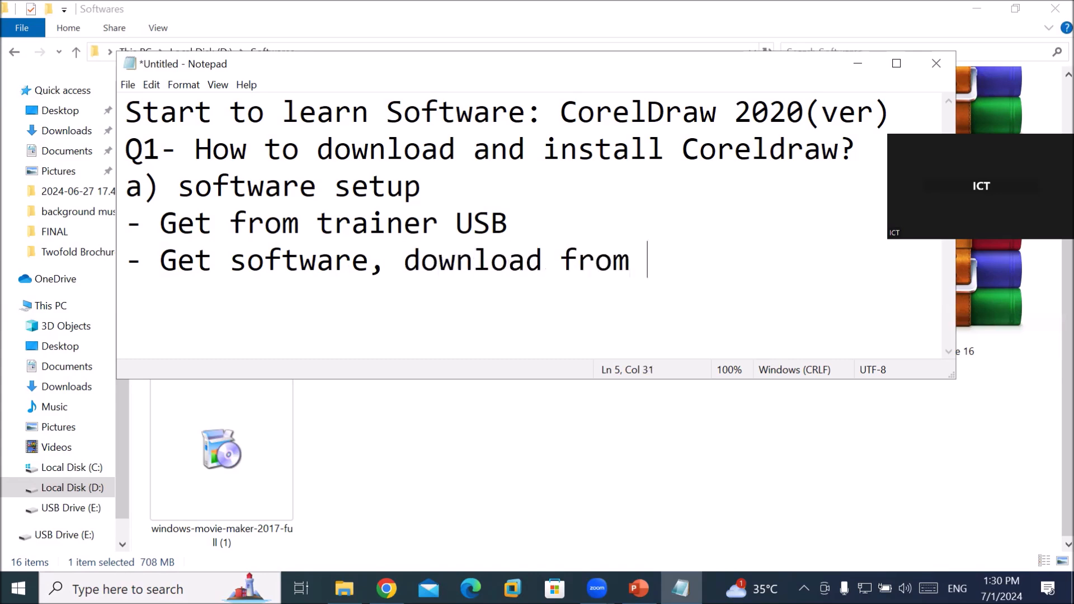
type("googled")
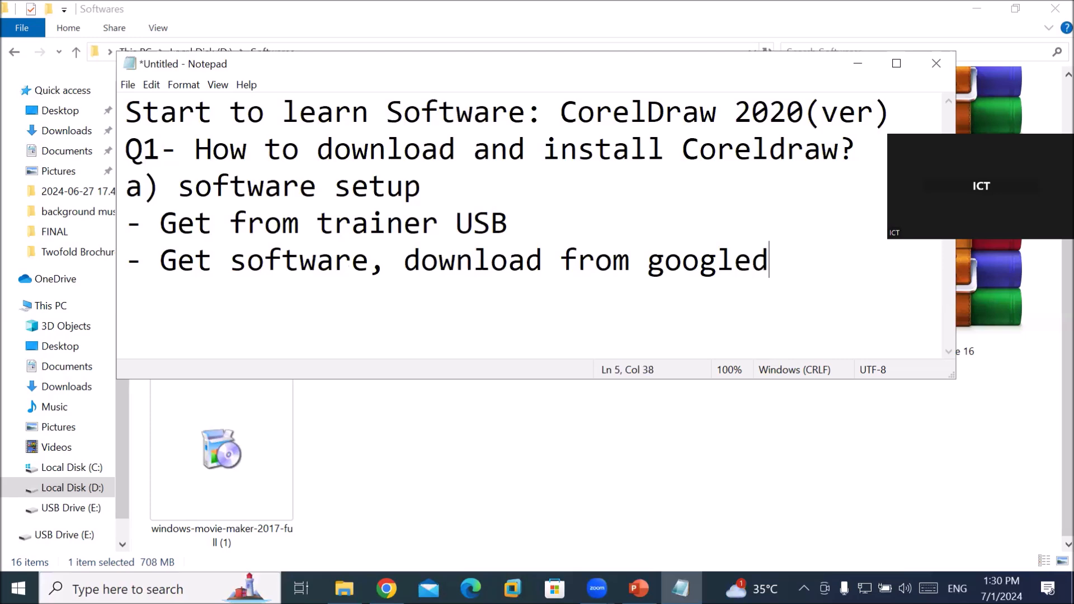
type("rive")
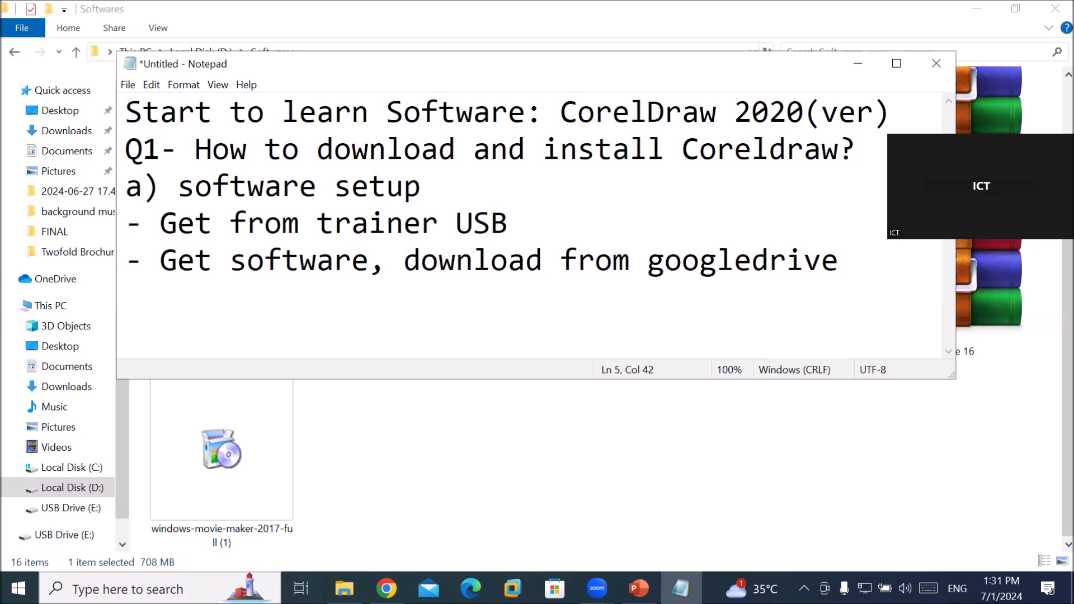
key("Return")
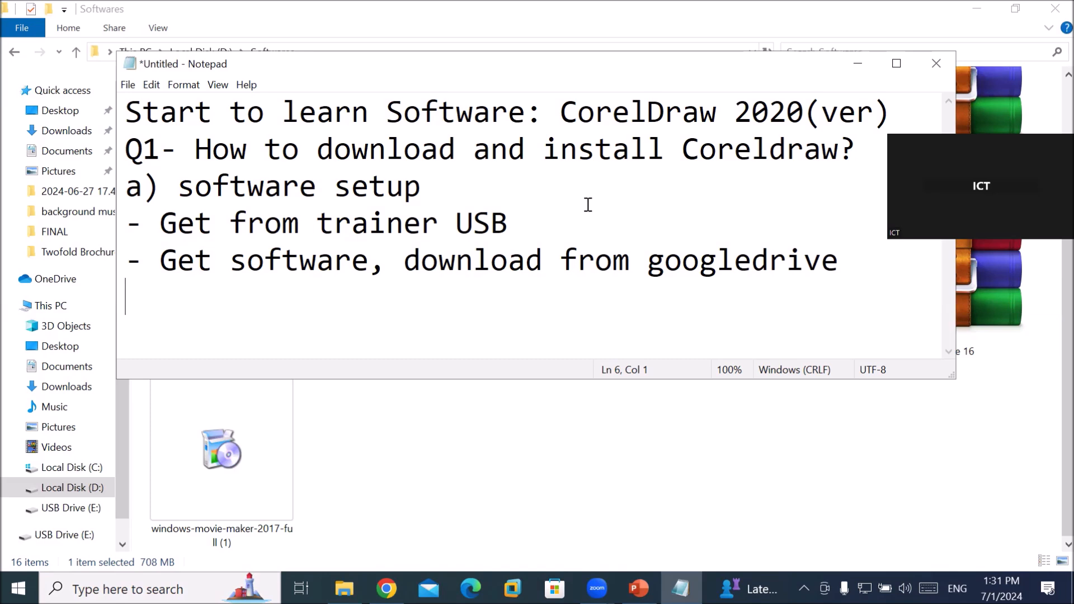
Step: Switch to the Softwares folder in File Explorer and copy the CorelDRAW_Graphics_Suite_2020_v22.0.0.412 folder
mouse_move(344, 588)
left_click(381, 512)
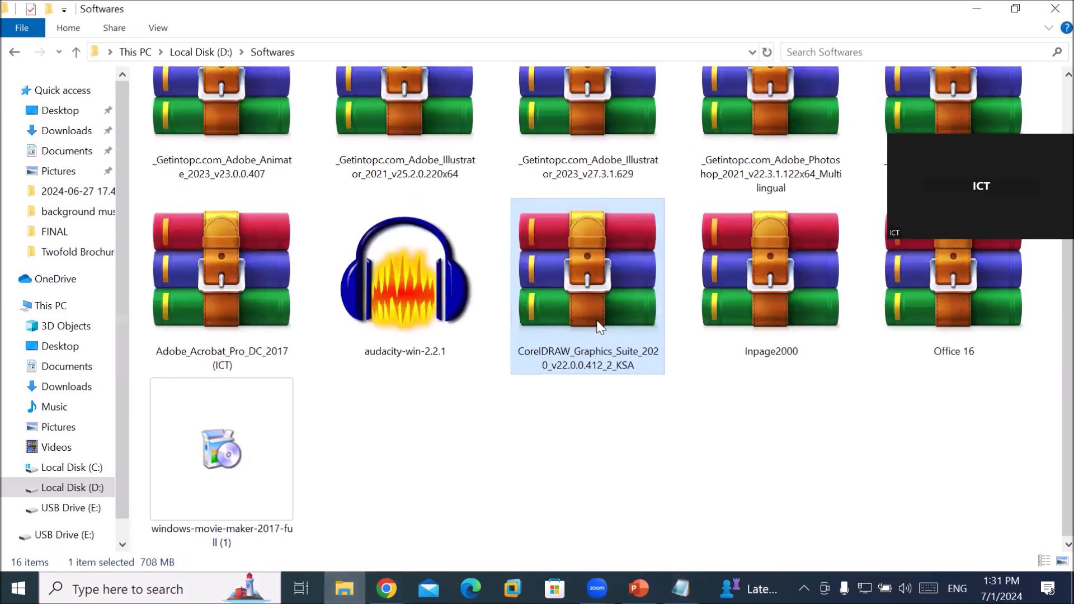
scroll(571, 336, "up", 4)
left_click(562, 144)
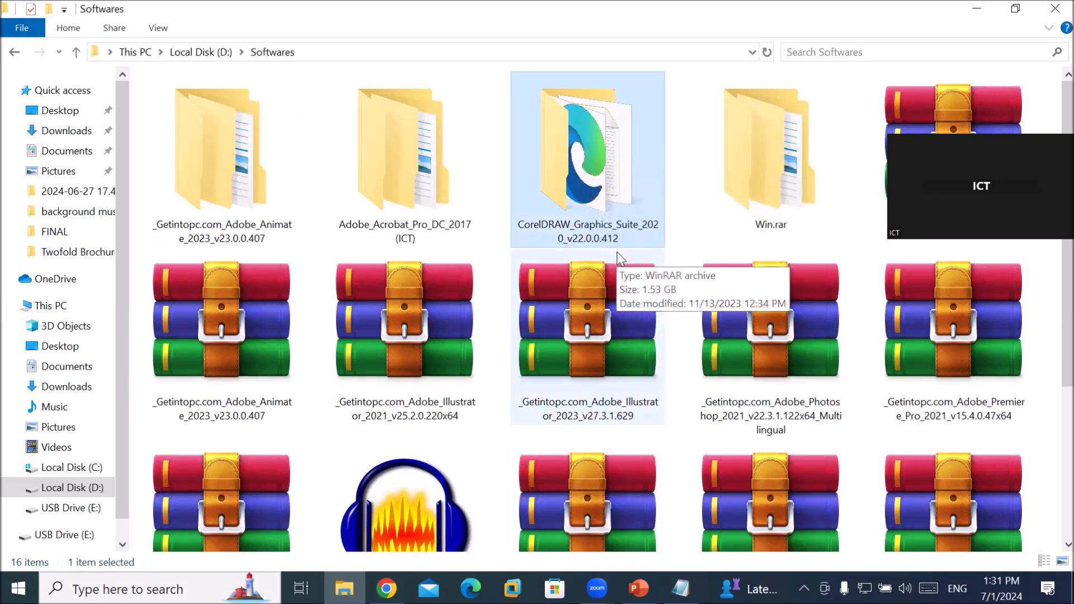
right_click(561, 176)
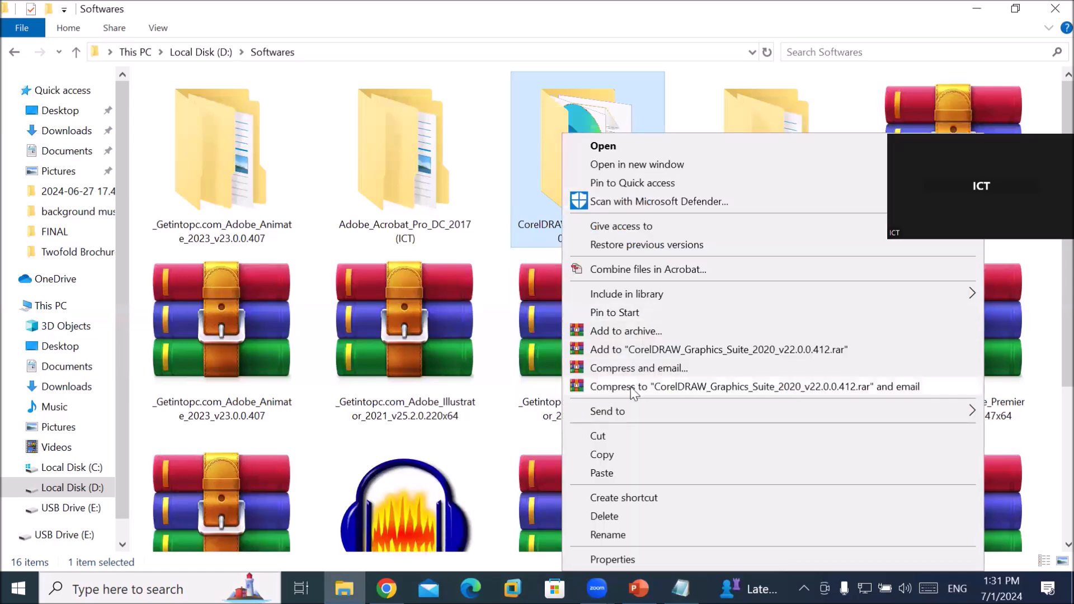
left_click(622, 455)
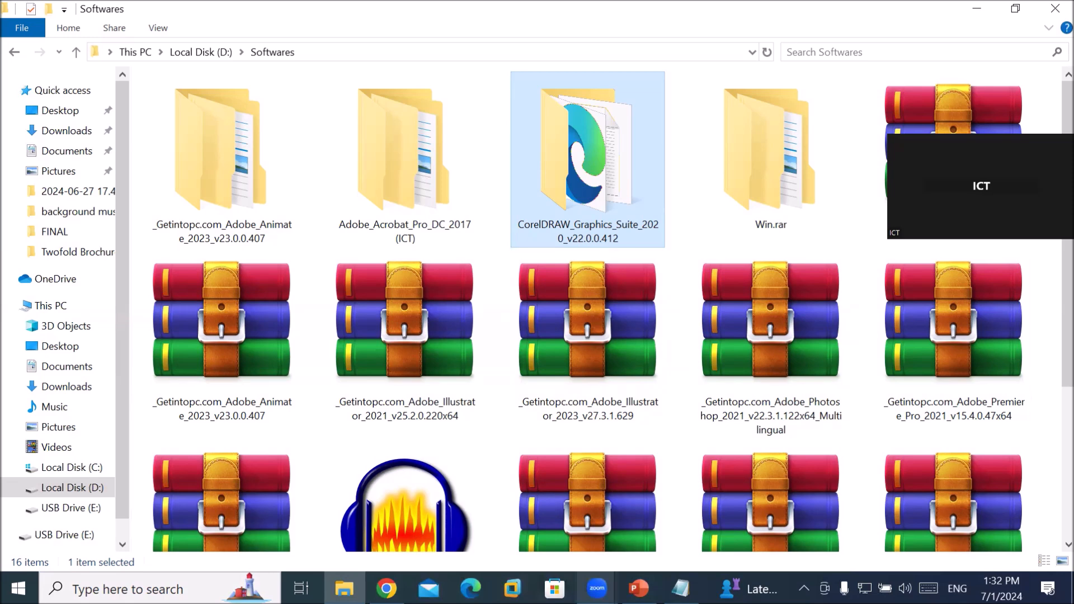
Step: Switch to WhatsApp Web in Chrome and open the "Graphic 5:30pm - Girls Jun-Jul'24" group chat
left_click(386, 589)
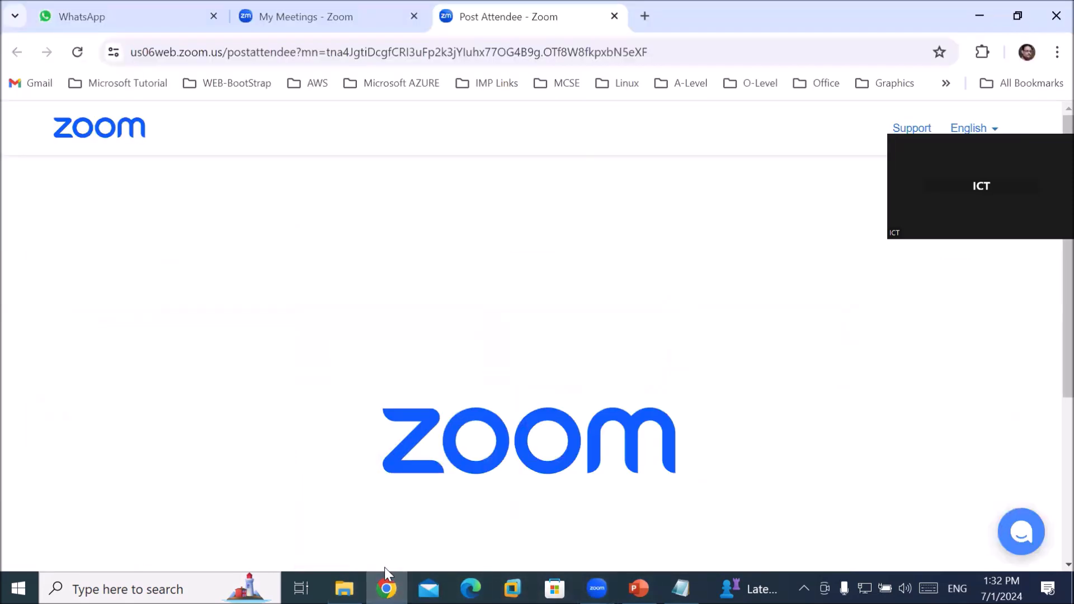
left_click(104, 21)
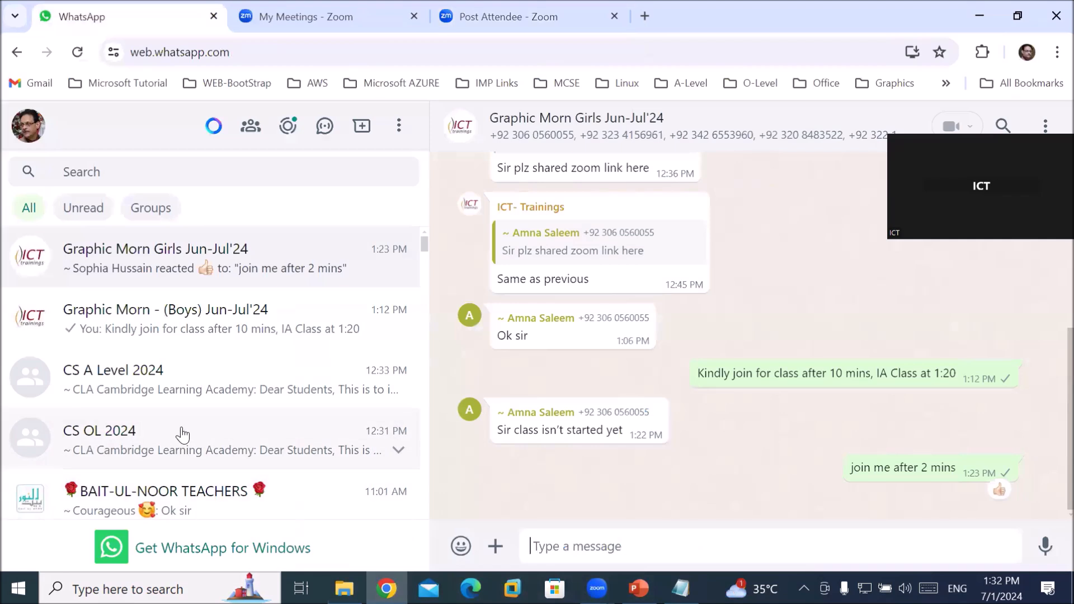
scroll(179, 436, "down", 3)
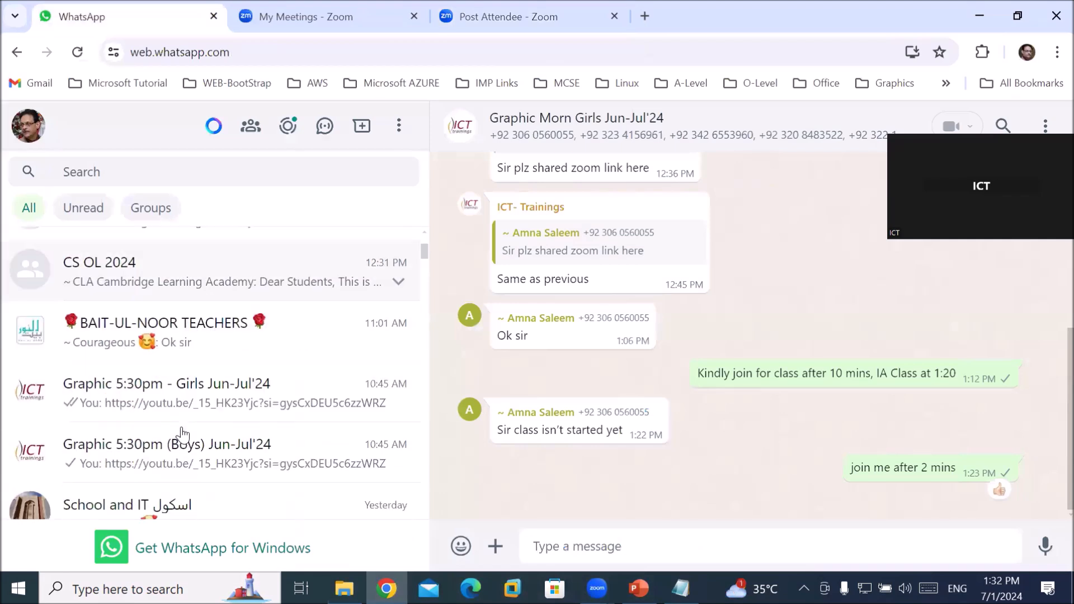
left_click(190, 399)
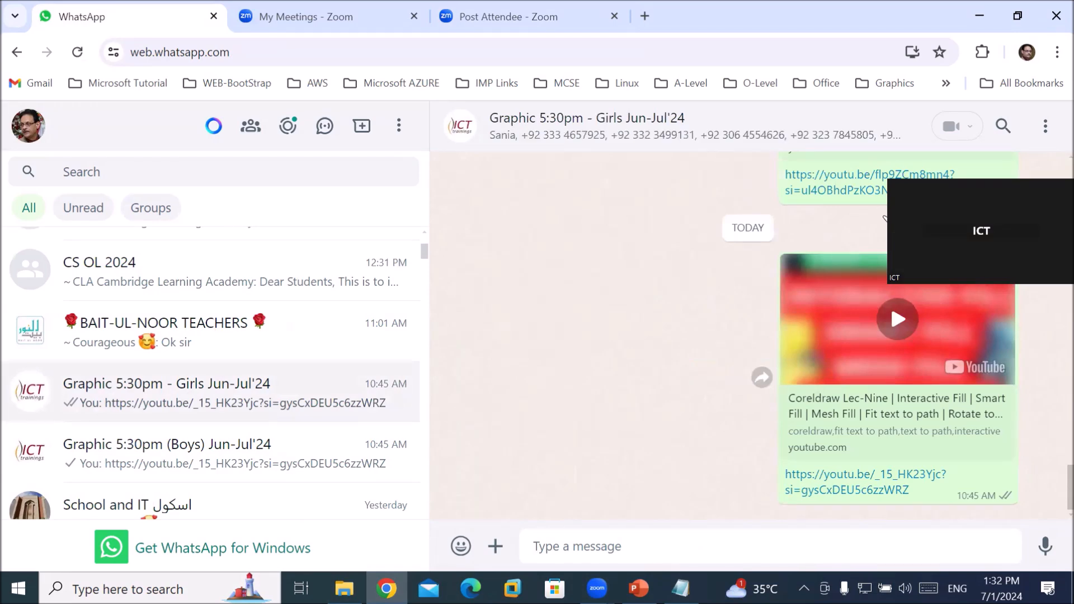
Step: Look back through the group's earlier messages for the shared "Software's – Google Drive" folder link
left_click(884, 217)
scroll(870, 282, "up", 3)
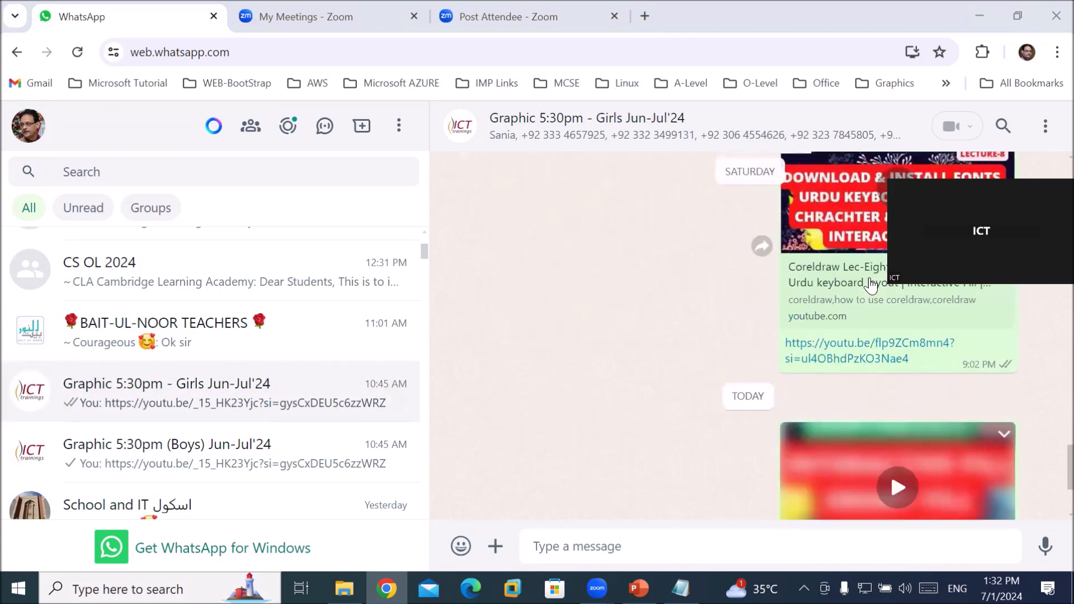
scroll(870, 282, "up", 10)
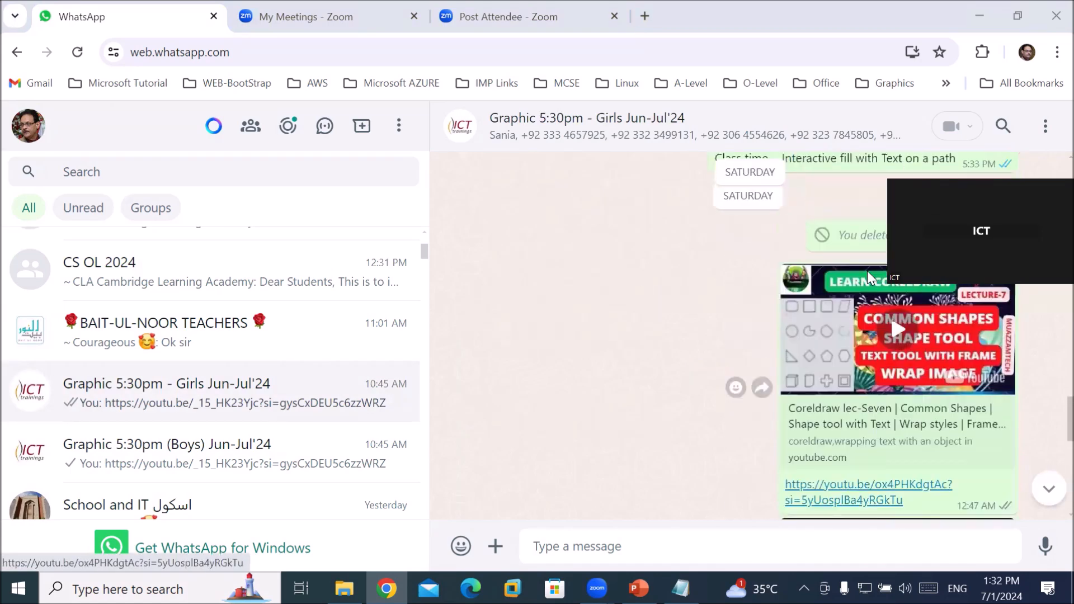
scroll(869, 270, "down", 5)
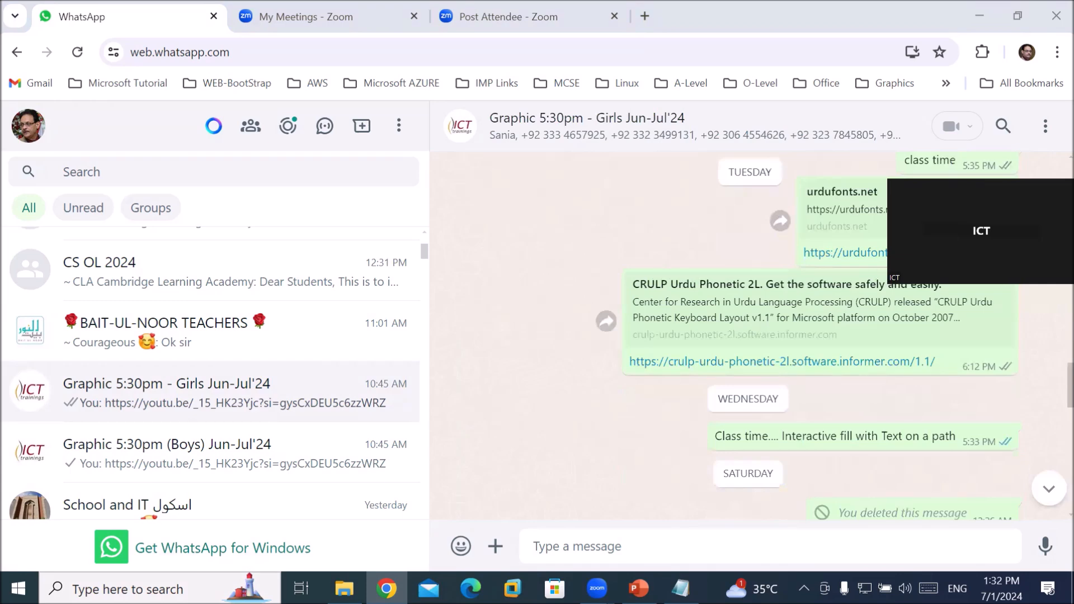
scroll(822, 283, "up", 5)
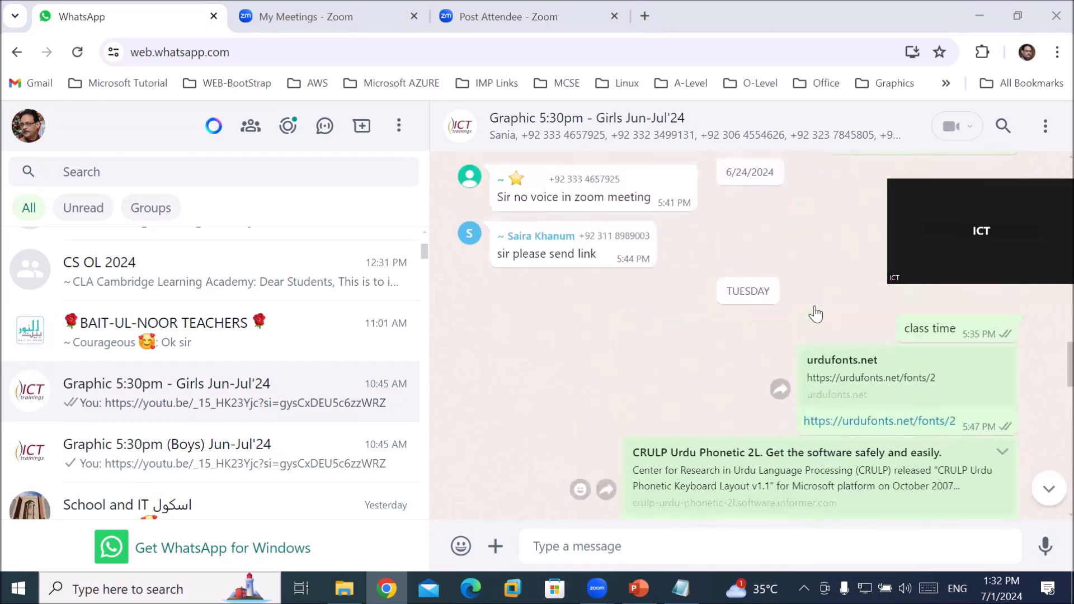
scroll(819, 294, "up", 4)
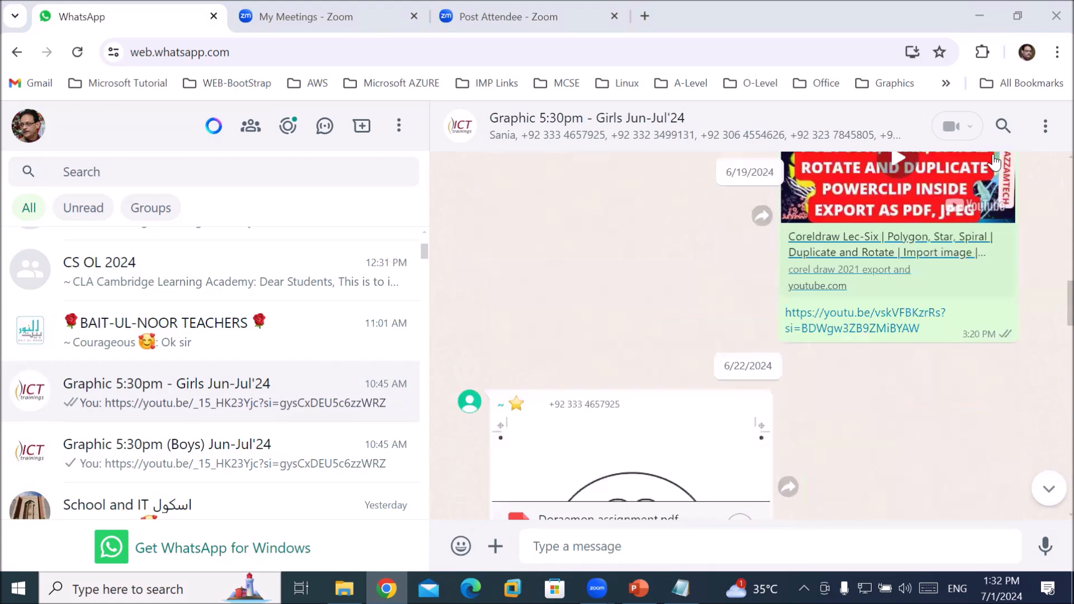
scroll(884, 246, "up", 10)
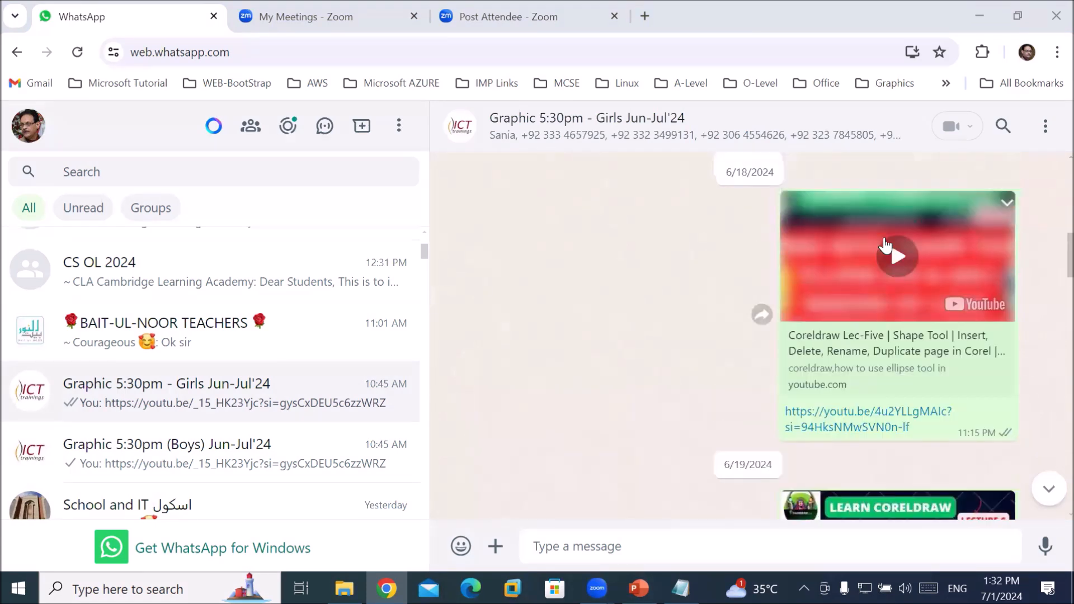
scroll(884, 245, "up", 5)
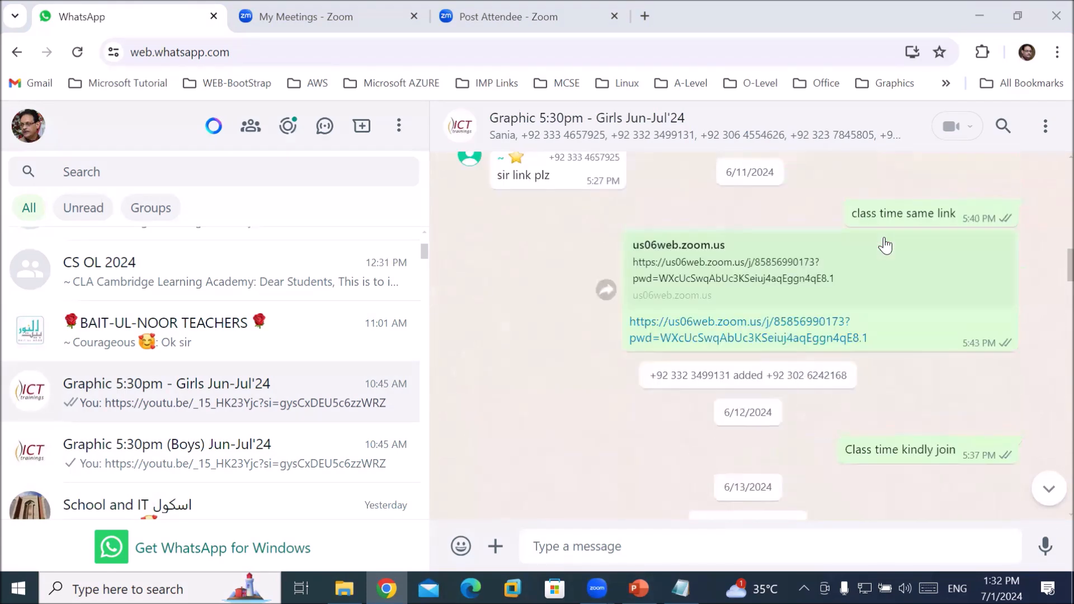
scroll(885, 246, "up", 8)
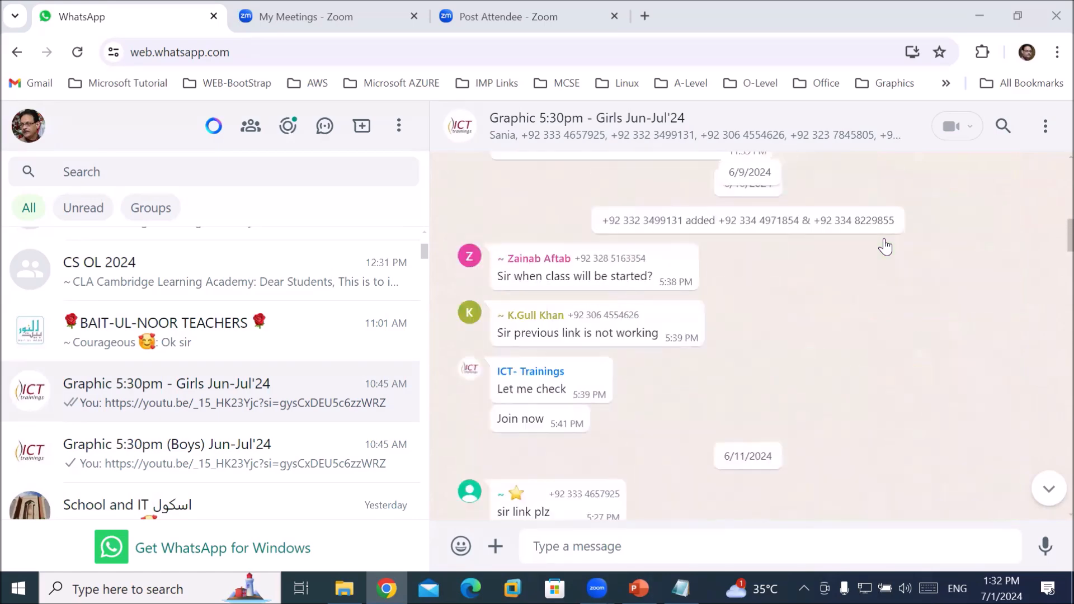
scroll(885, 246, "up", 8)
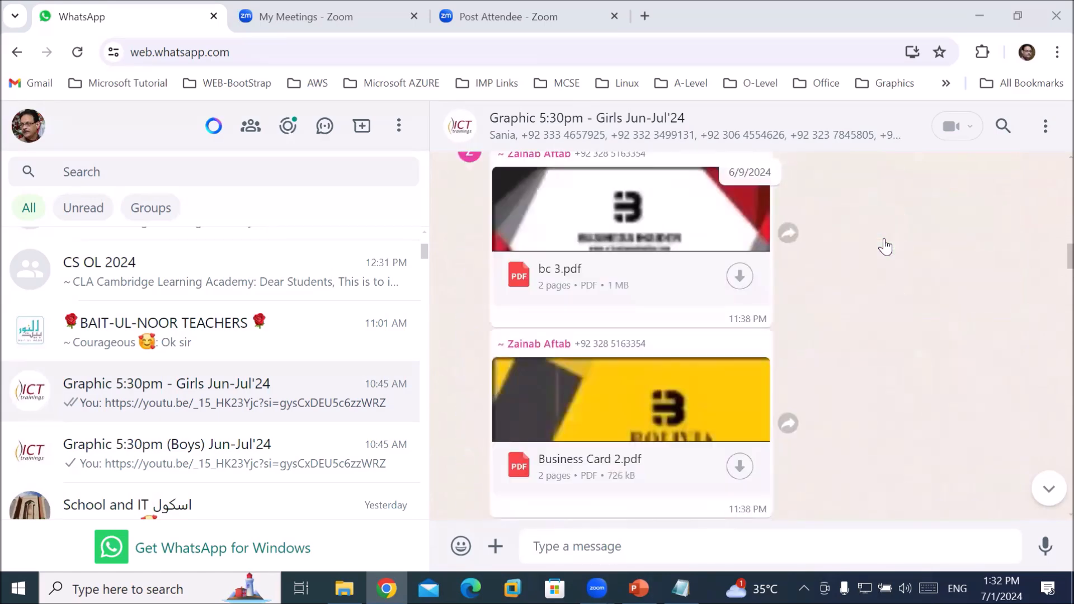
scroll(885, 246, "up", 8)
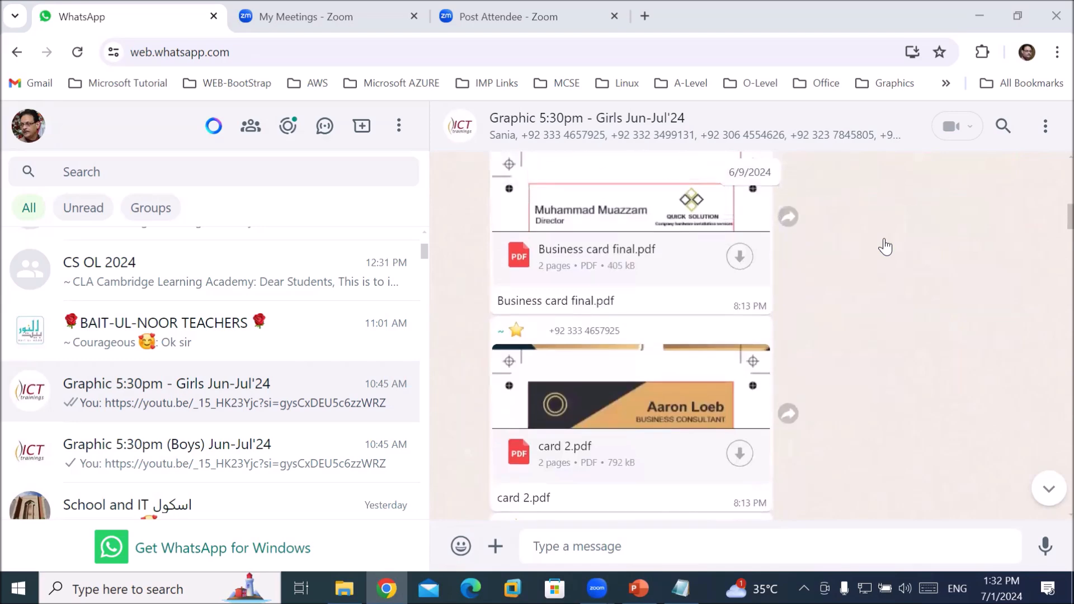
scroll(885, 246, "up", 8)
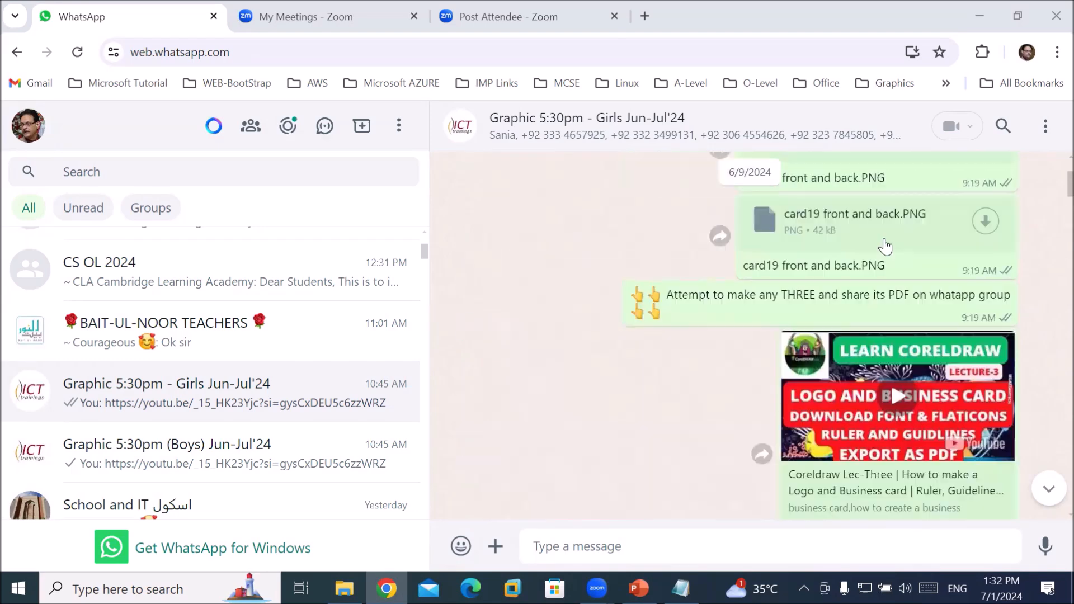
scroll(885, 246, "up", 10)
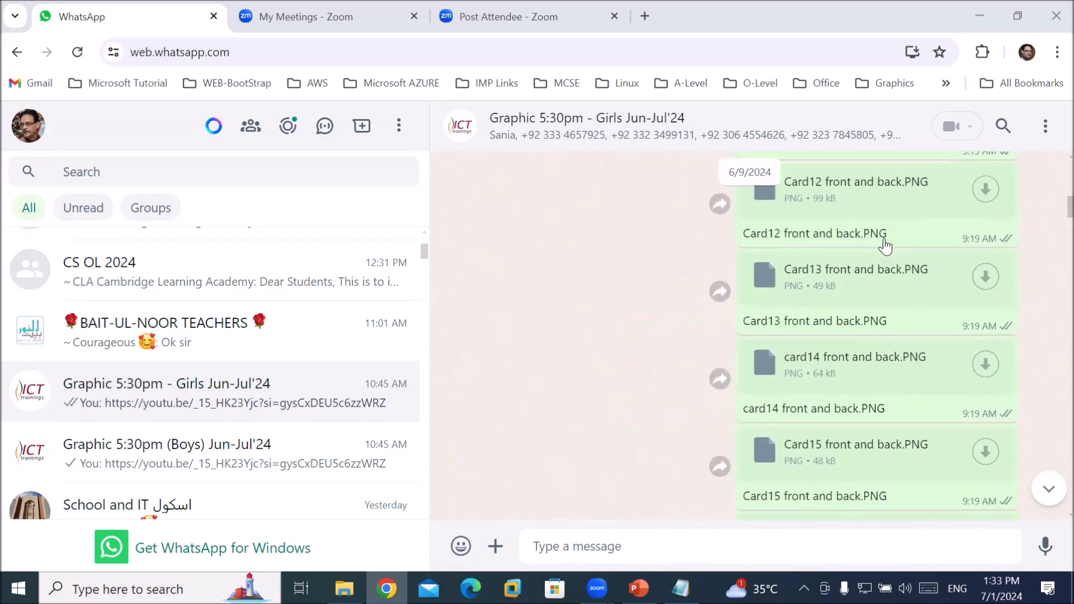
scroll(885, 246, "up", 10)
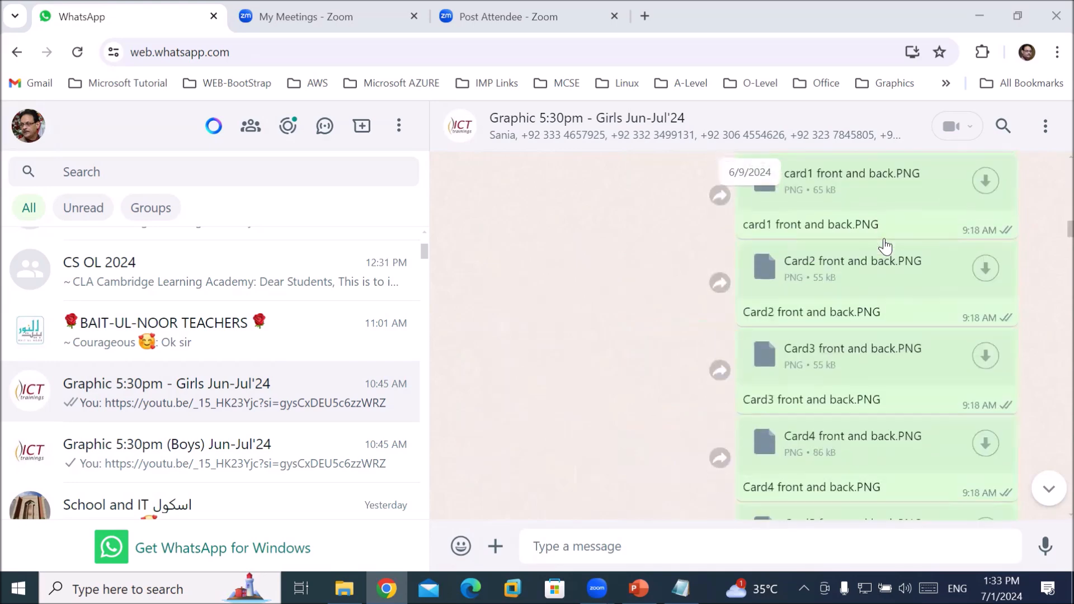
scroll(885, 246, "up", 10)
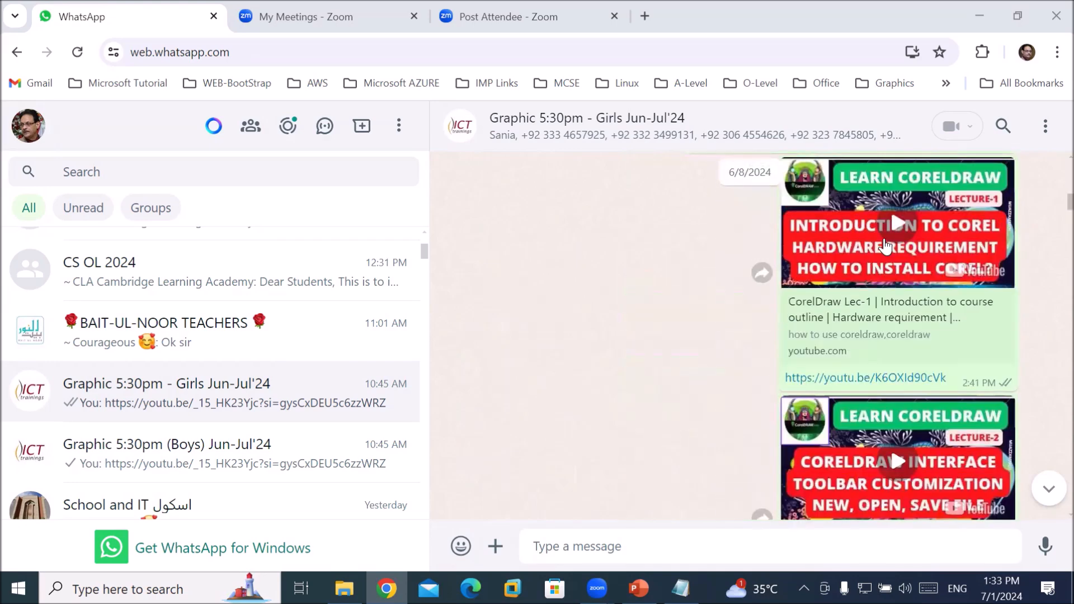
scroll(885, 246, "up", 1)
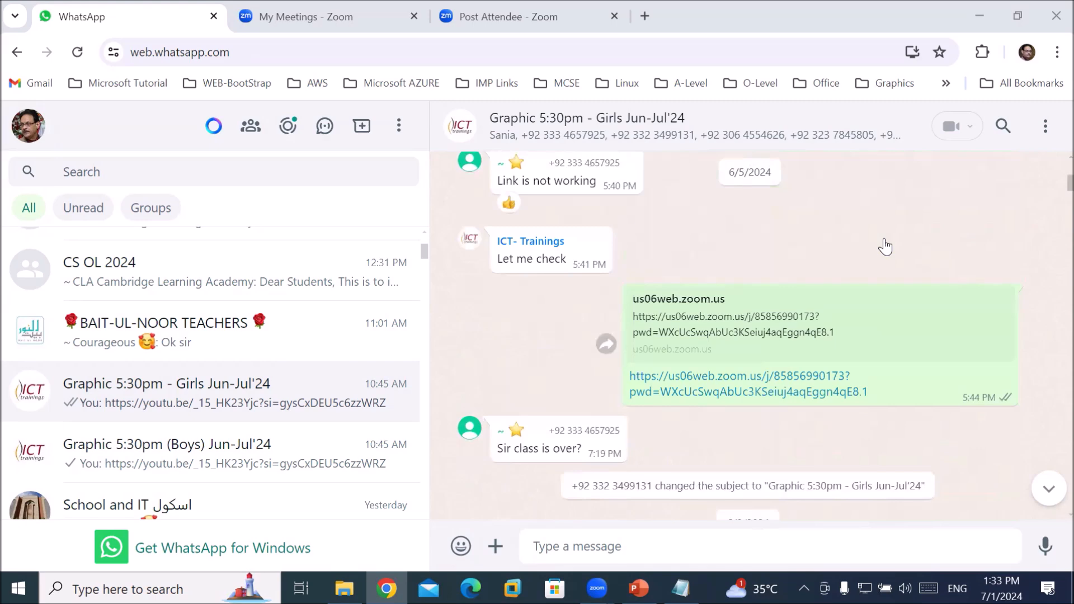
scroll(885, 246, "up", 5)
scroll(885, 246, "up", 1)
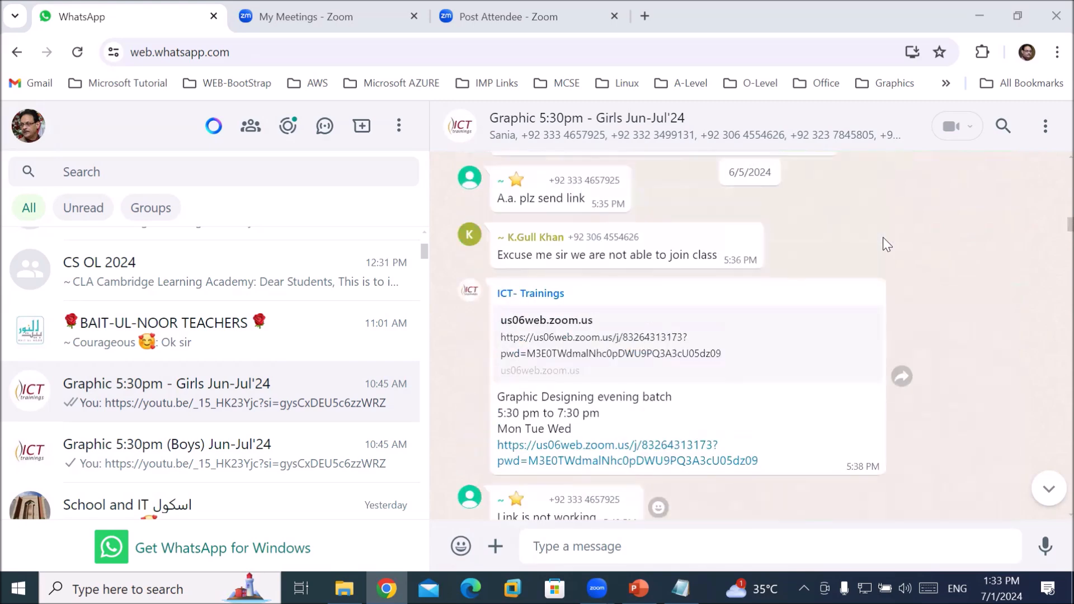
scroll(883, 237, "up", 5)
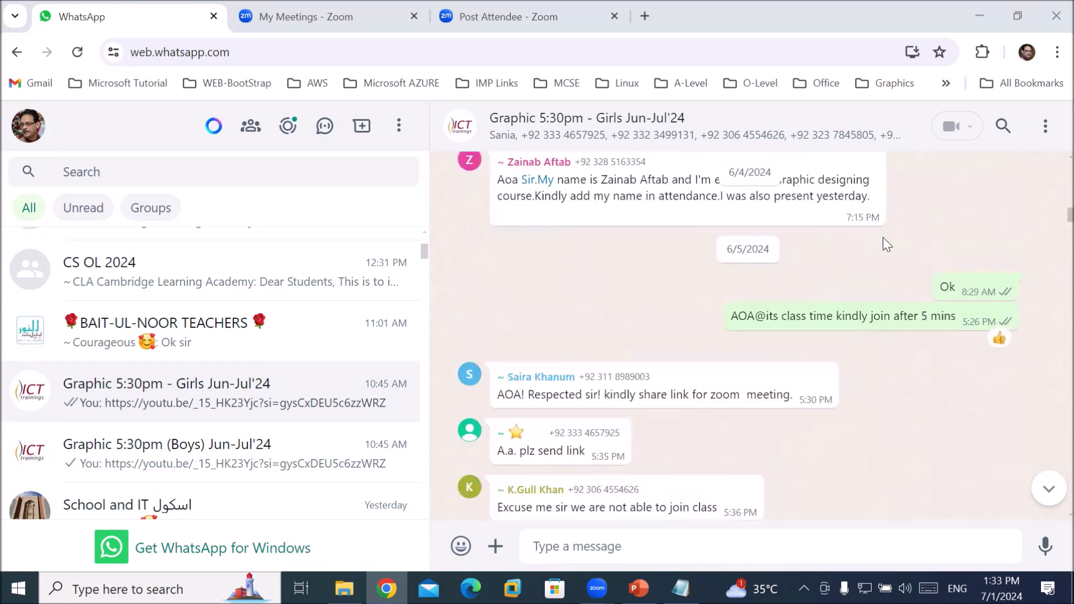
scroll(882, 238, "up", 10)
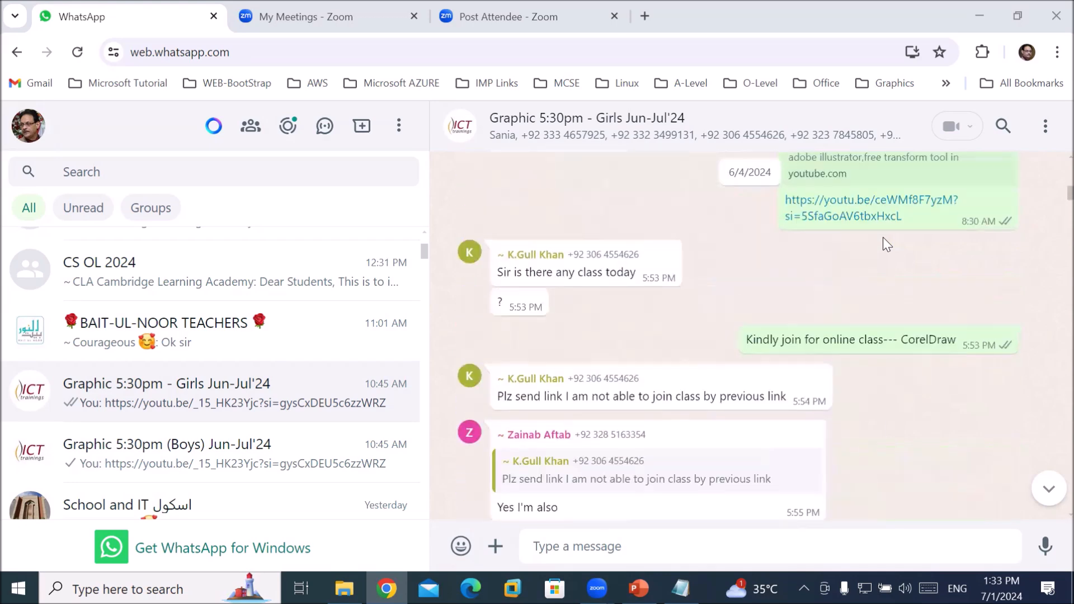
scroll(882, 238, "up", 8)
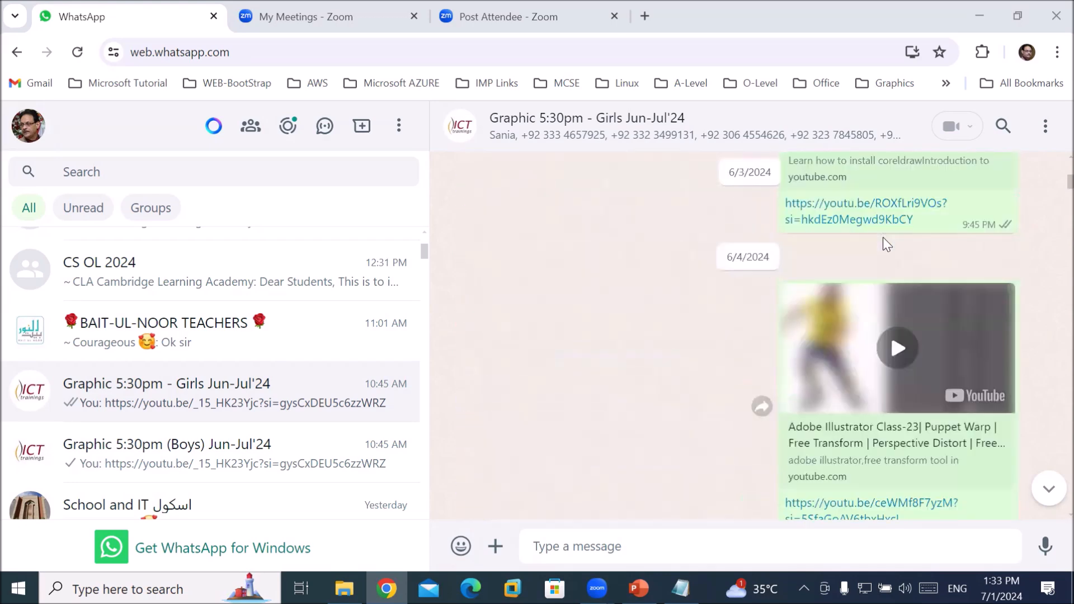
scroll(882, 237, "up", 3)
scroll(882, 237, "down", 6)
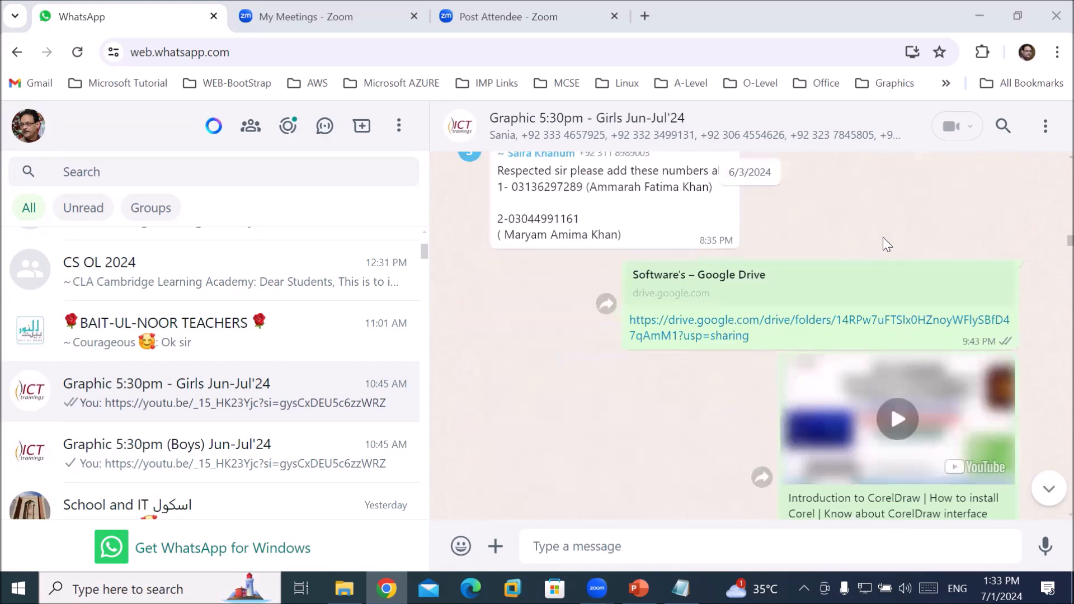
scroll(882, 237, "up", 1)
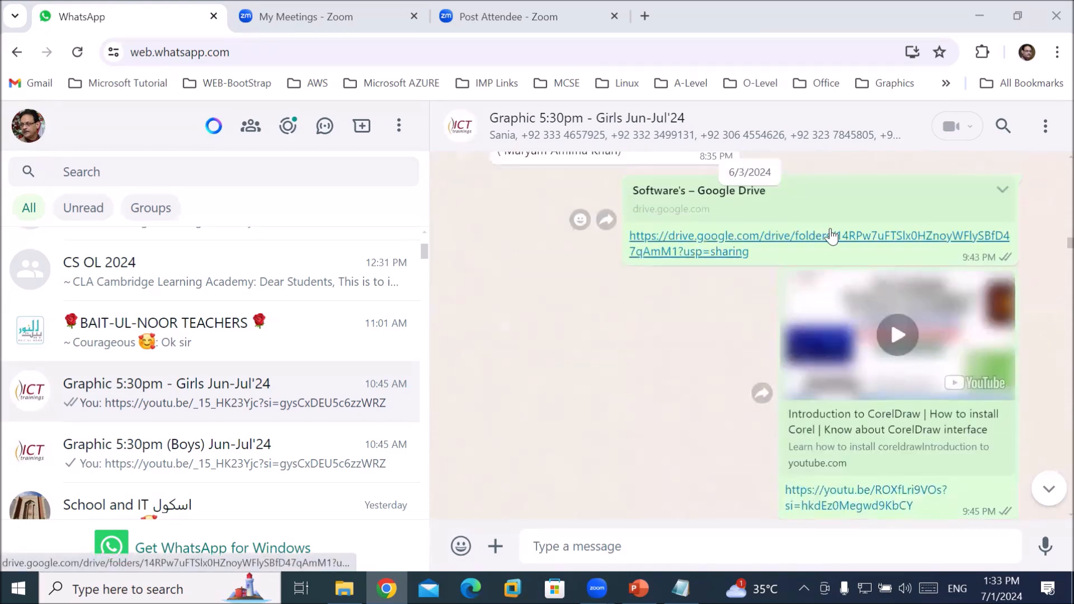
Step: Forward the "Software's – Google Drive" link message to the "Graphic Morn Girls Jun-Jul'24" and "Graphic Morn - (Boys) Jun-Jul'24" groups
left_click(606, 220)
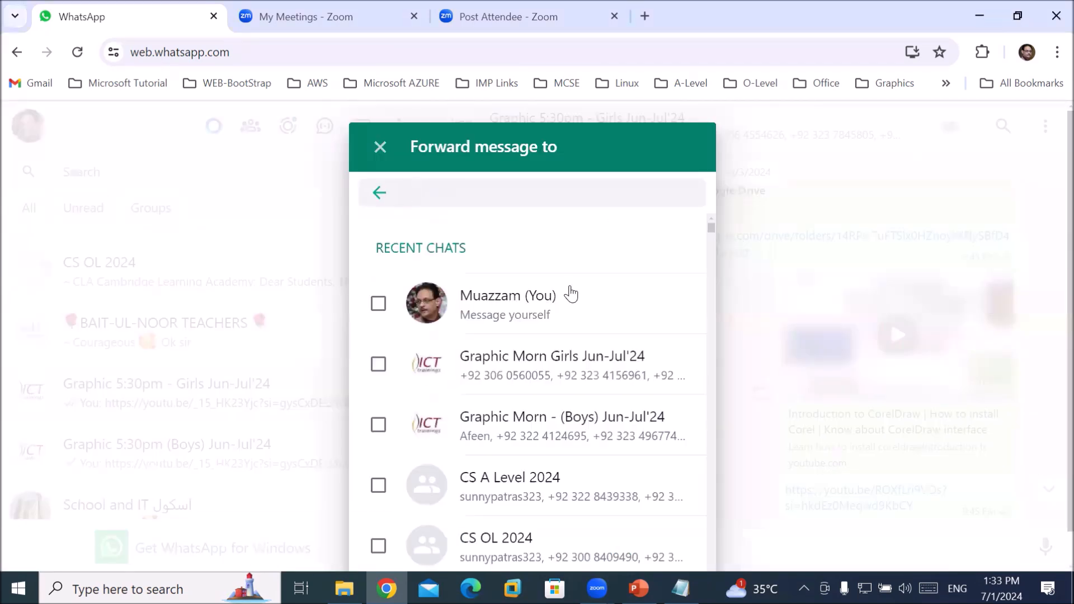
left_click(541, 366)
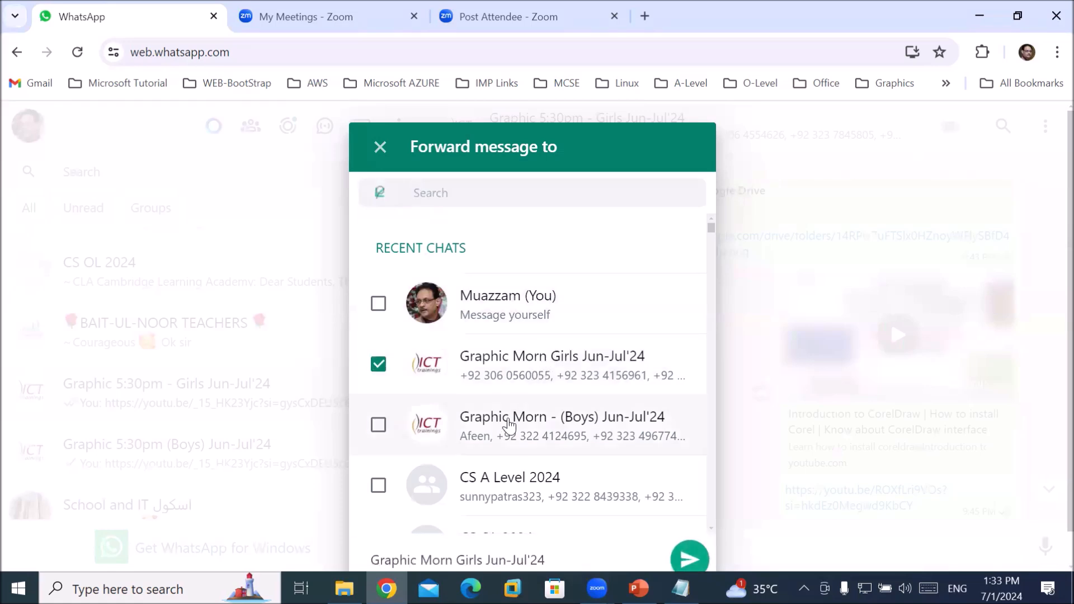
left_click(511, 423)
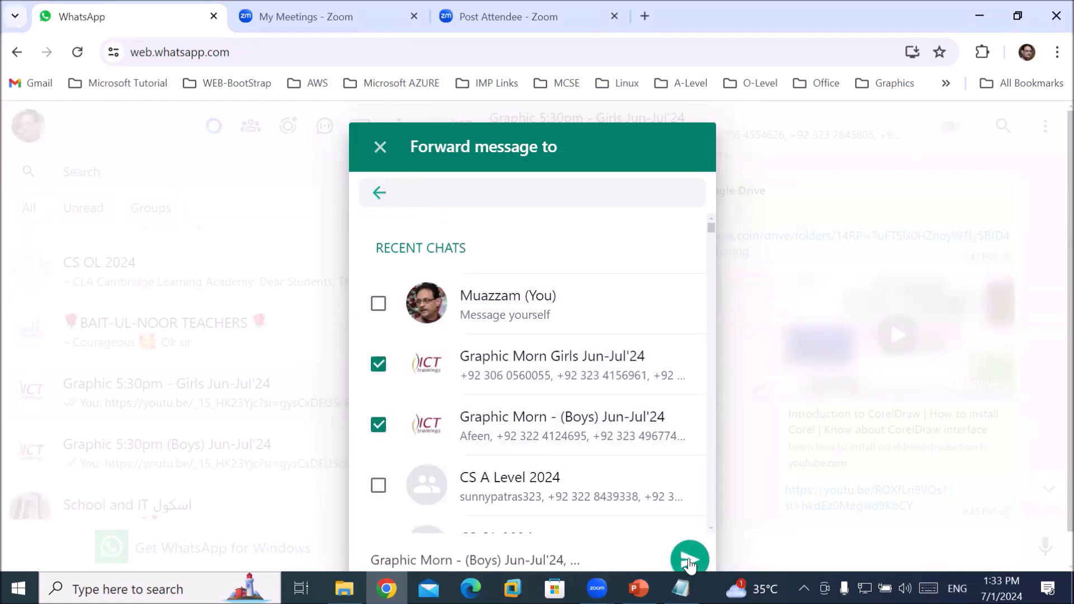
left_click(689, 562)
left_click(688, 561)
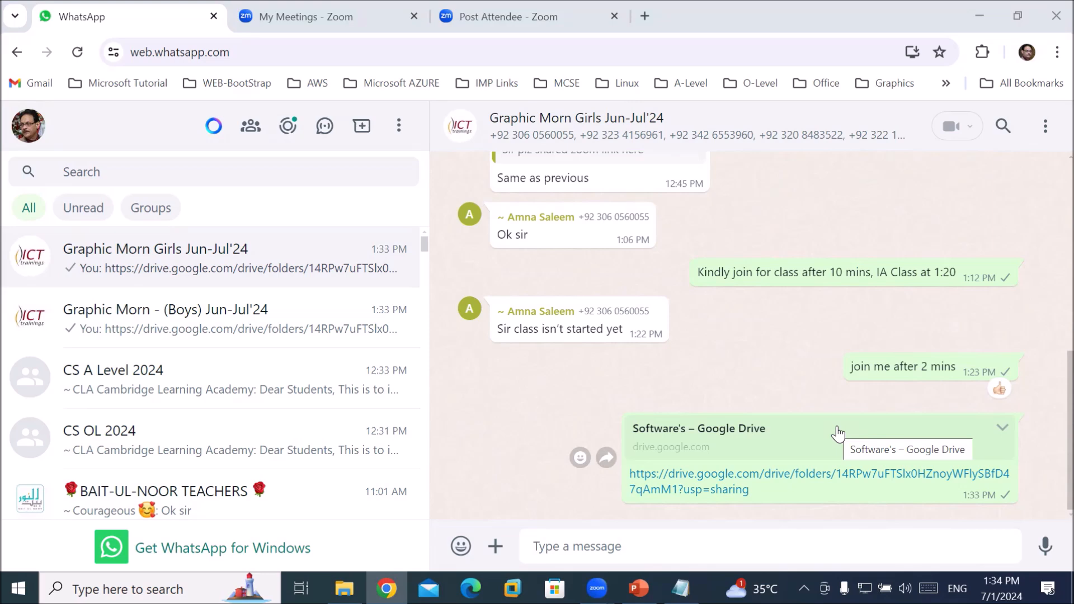
Step: Open the forwarded Google Drive link, dismiss the desktop notifications offer, and locate CorelDRAW_Graphics_Suite_2020_v22.0.0.412_2_KSA.rar in the Software's folder
left_click(721, 481)
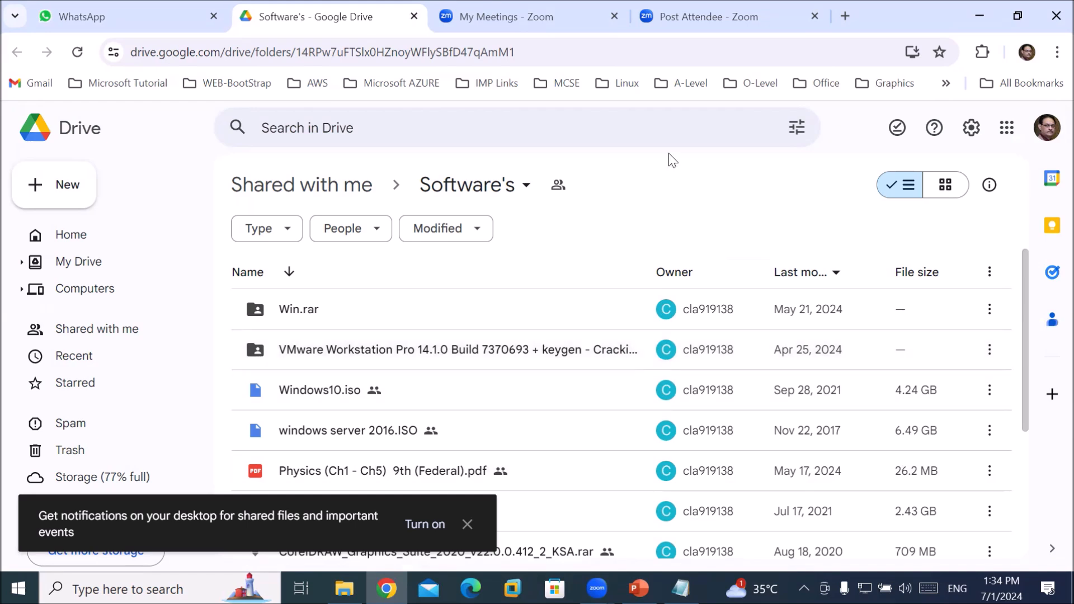
scroll(727, 363, "down", 4)
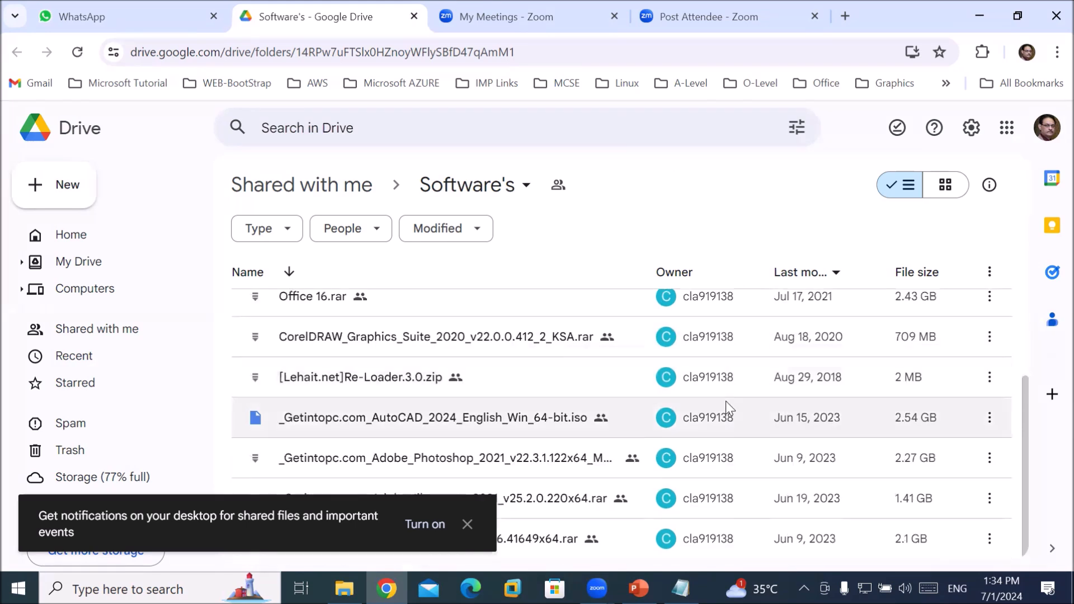
left_click(467, 524)
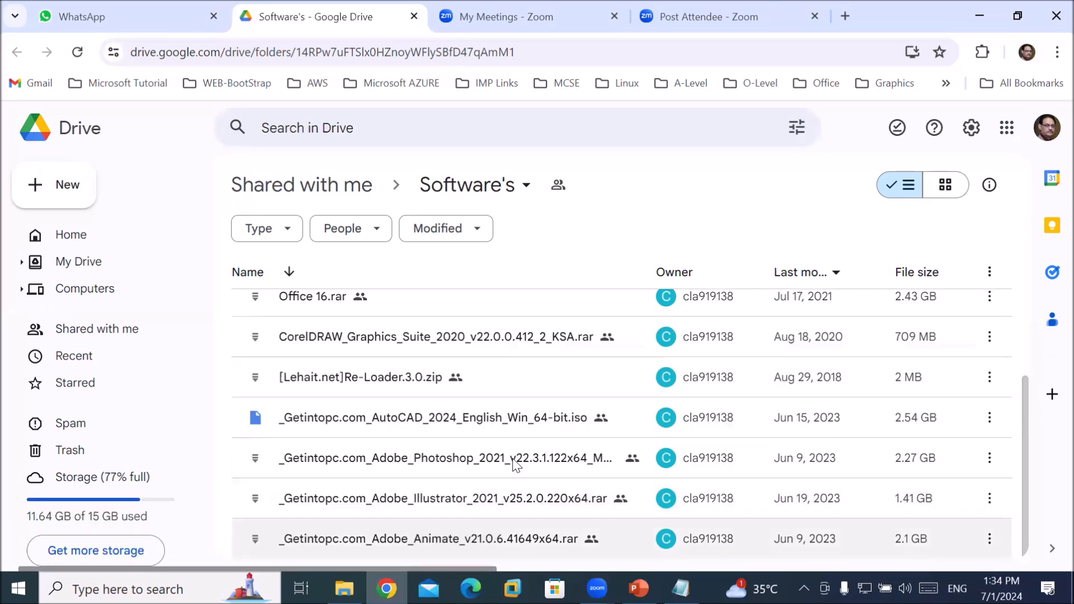
scroll(519, 454, "up", 1)
scroll(519, 454, "up", 2)
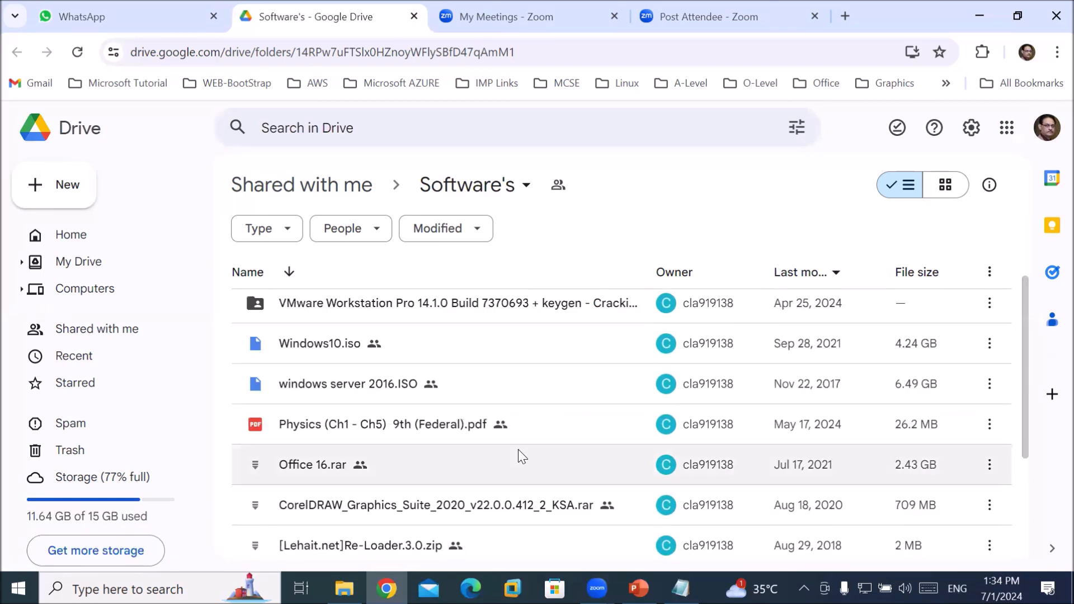
scroll(396, 414, "down", 1)
scroll(371, 415, "down", 1)
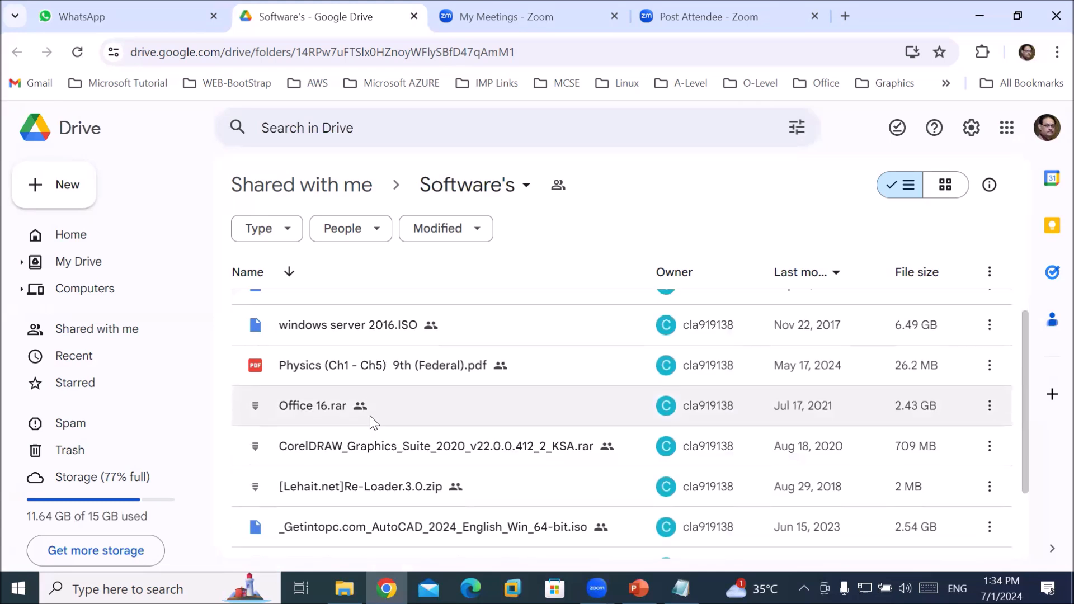
scroll(370, 415, "down", 1)
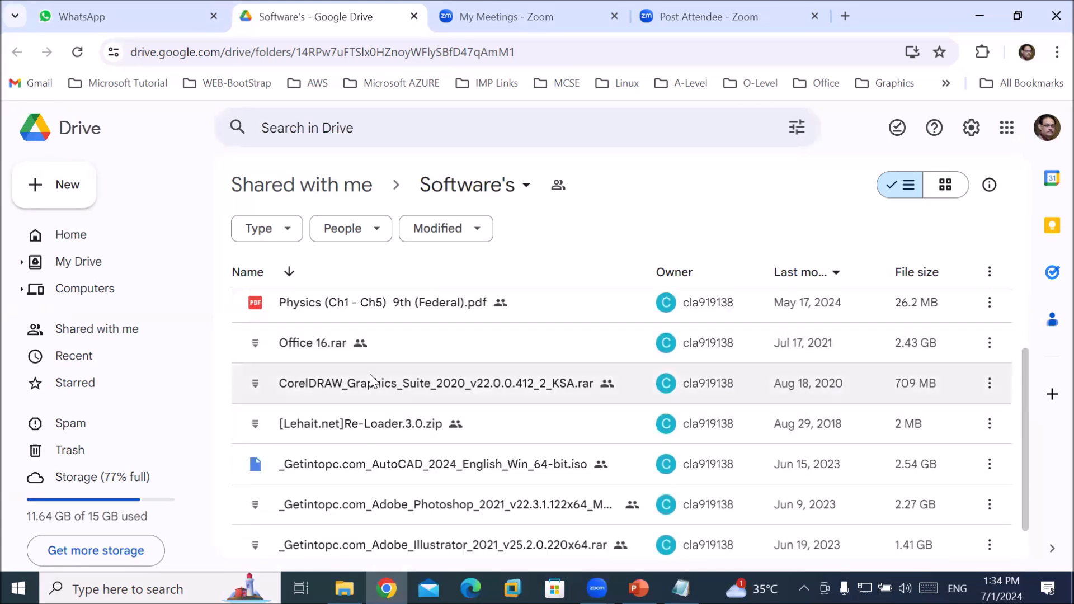
Step: Download CorelDRAW_Graphics_Suite_2020_v22.0.0.412_2_KSA.rar from the shared Drive folder, proceeding despite the virus scan warning
double_click(466, 384)
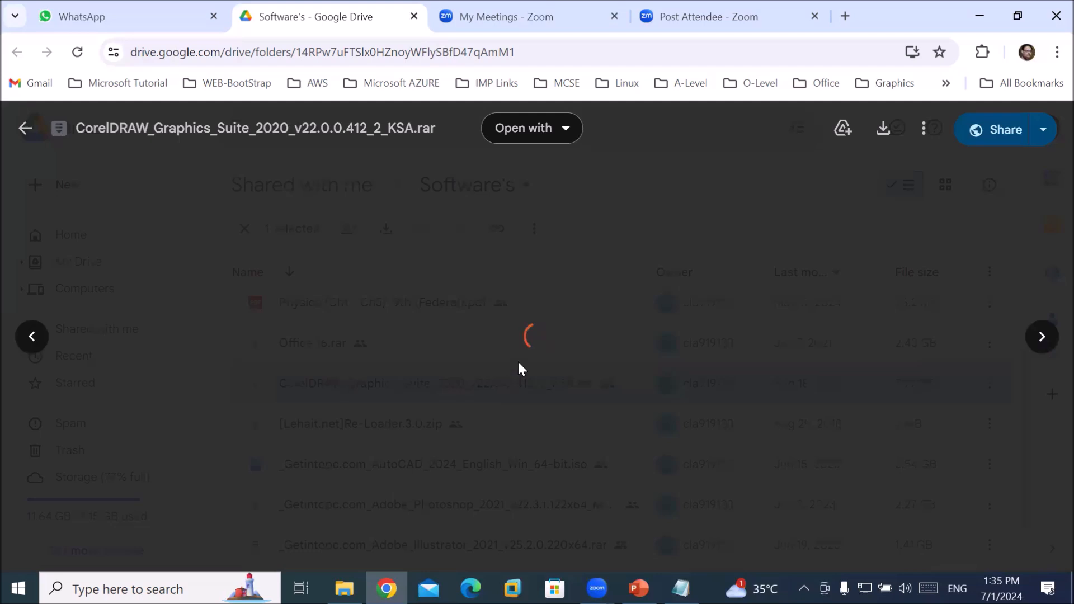
left_click(469, 313)
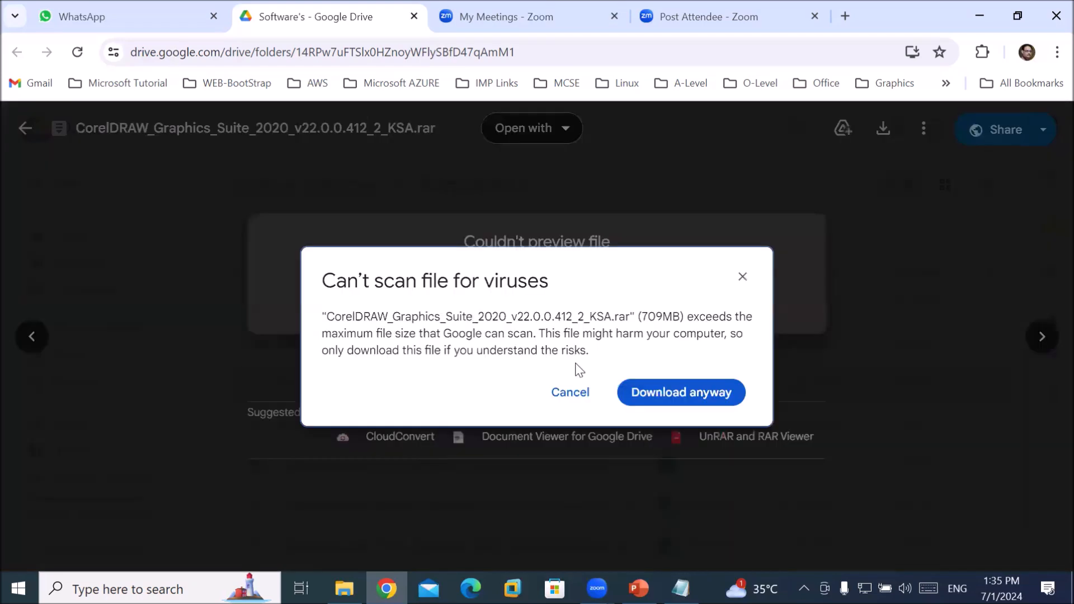
left_click(679, 394)
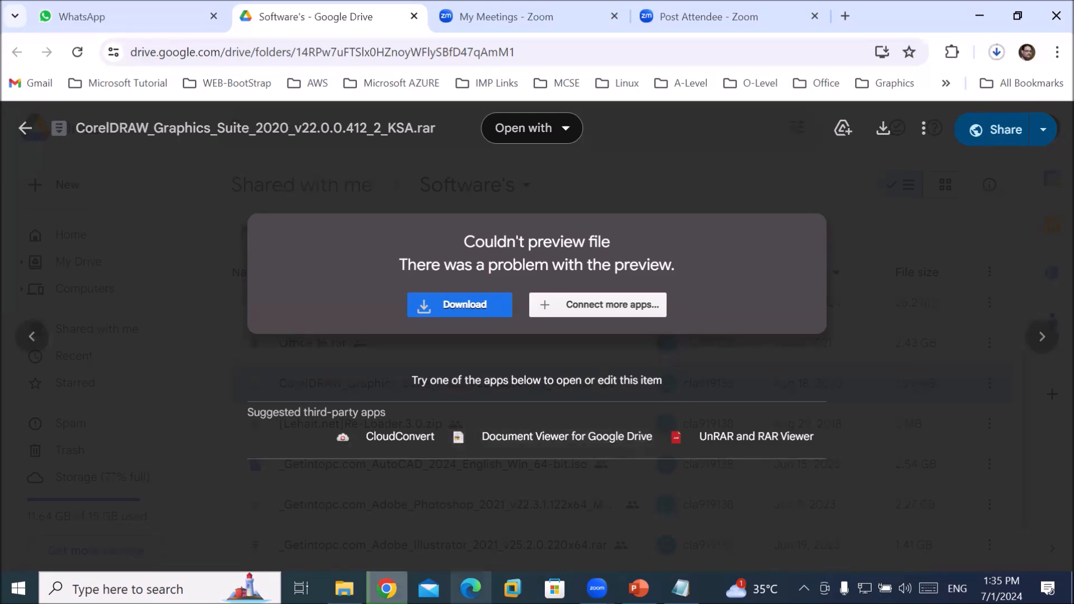
Step: Switch to File Explorer, show the Downloads folder in a smaller window, and check the file being downloaded
left_click(344, 588)
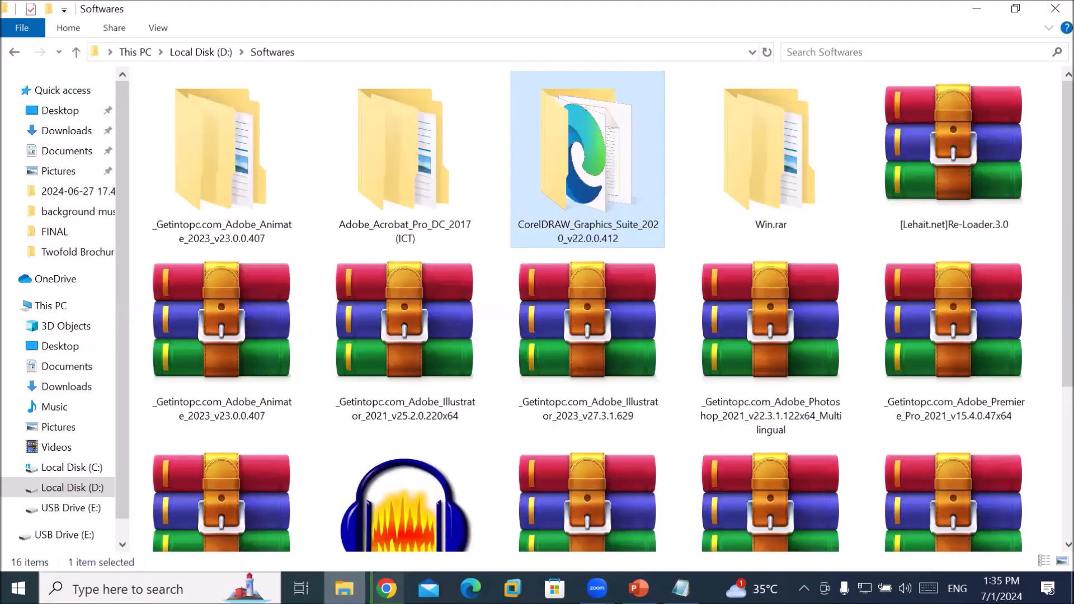
left_click(67, 132)
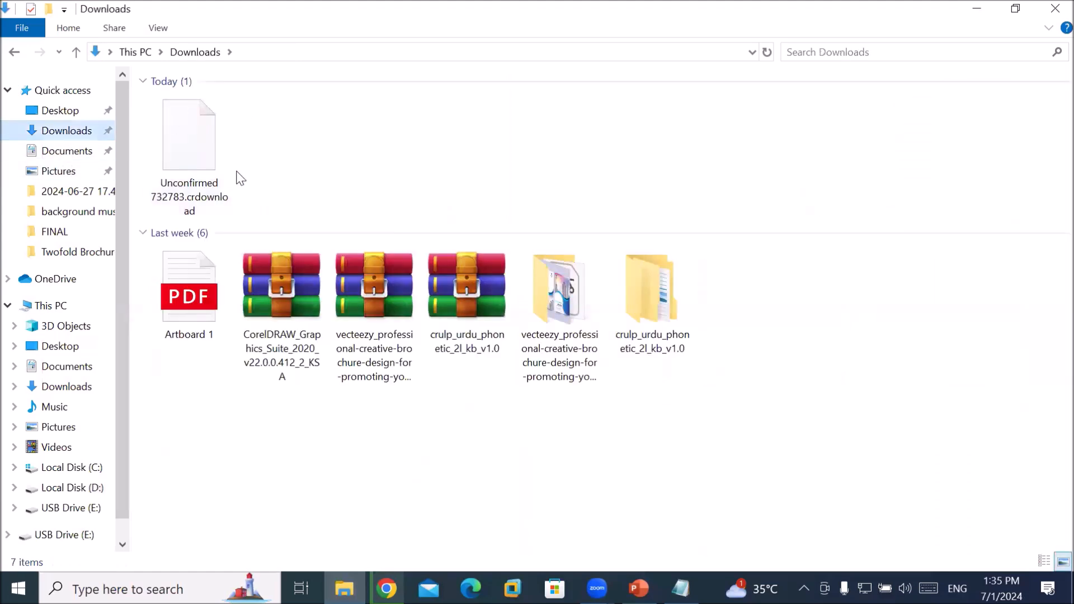
mouse_move(180, 150)
mouse_move(215, 168)
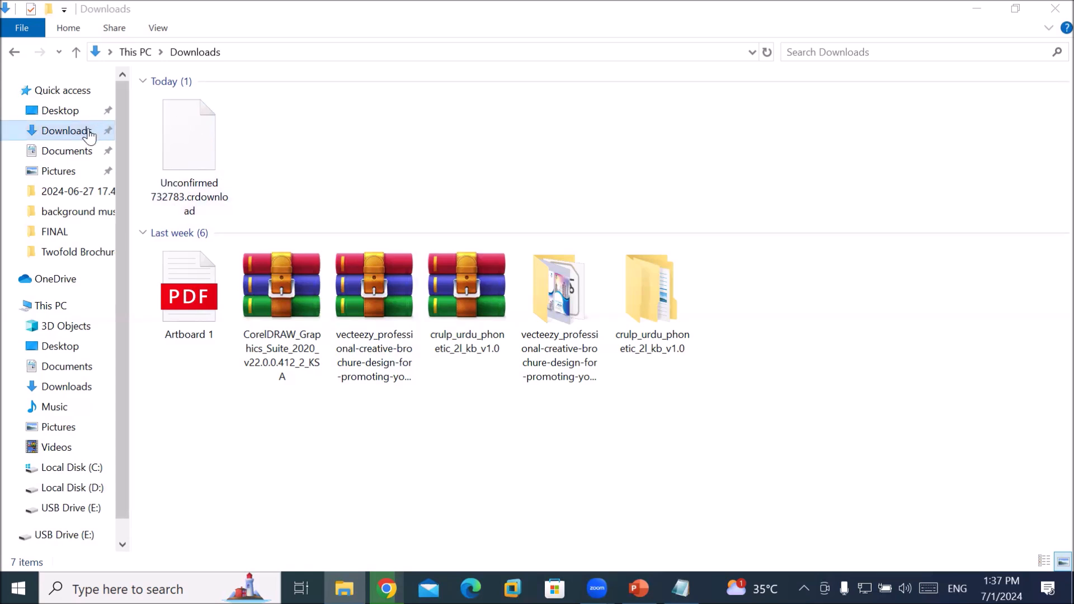
left_click(72, 134)
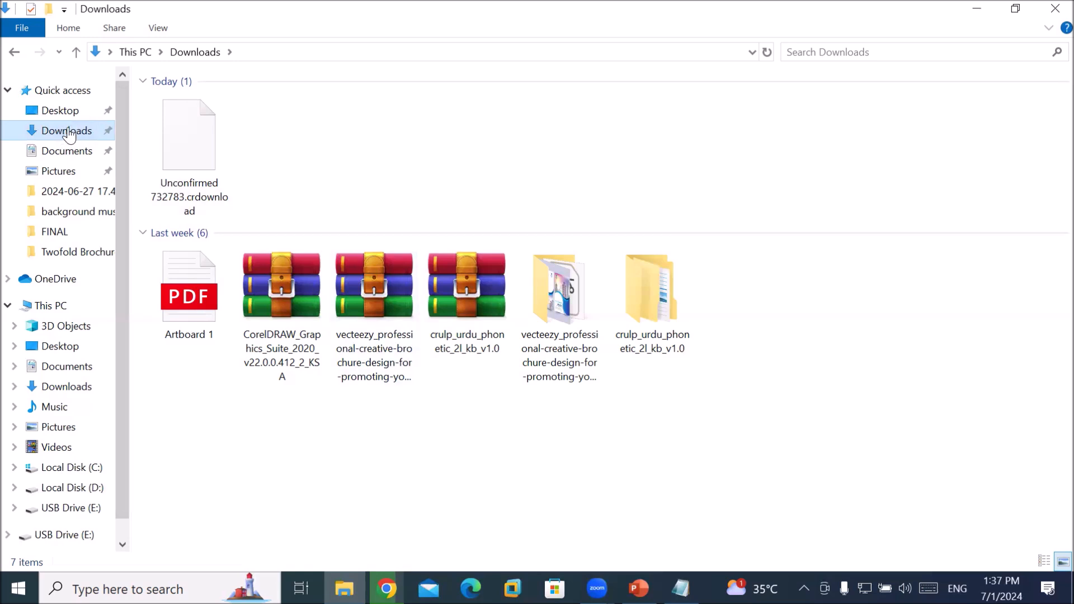
double_click(233, 18)
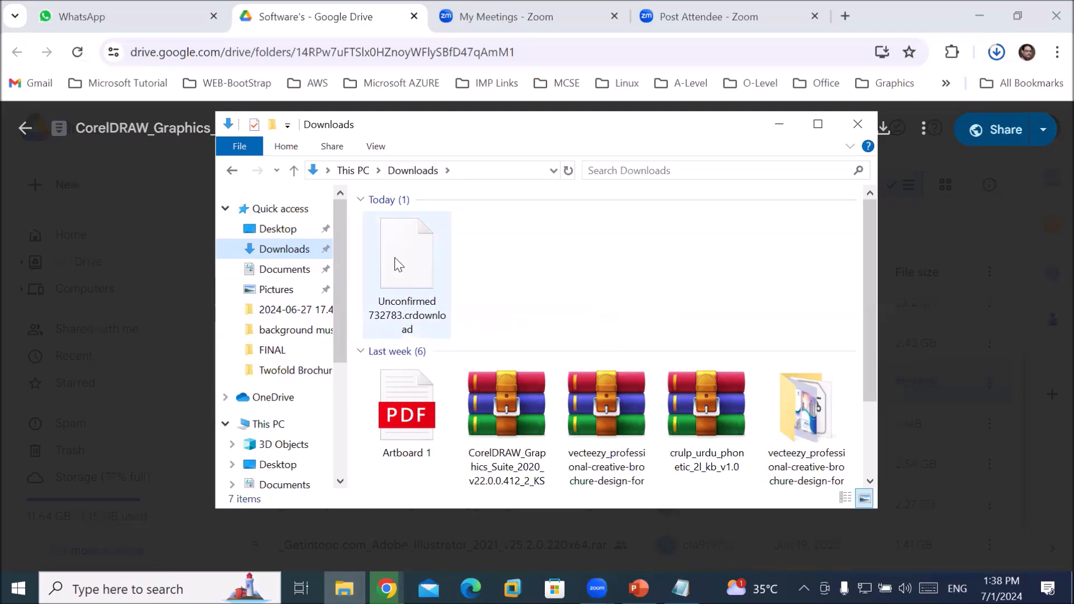
mouse_move(396, 259)
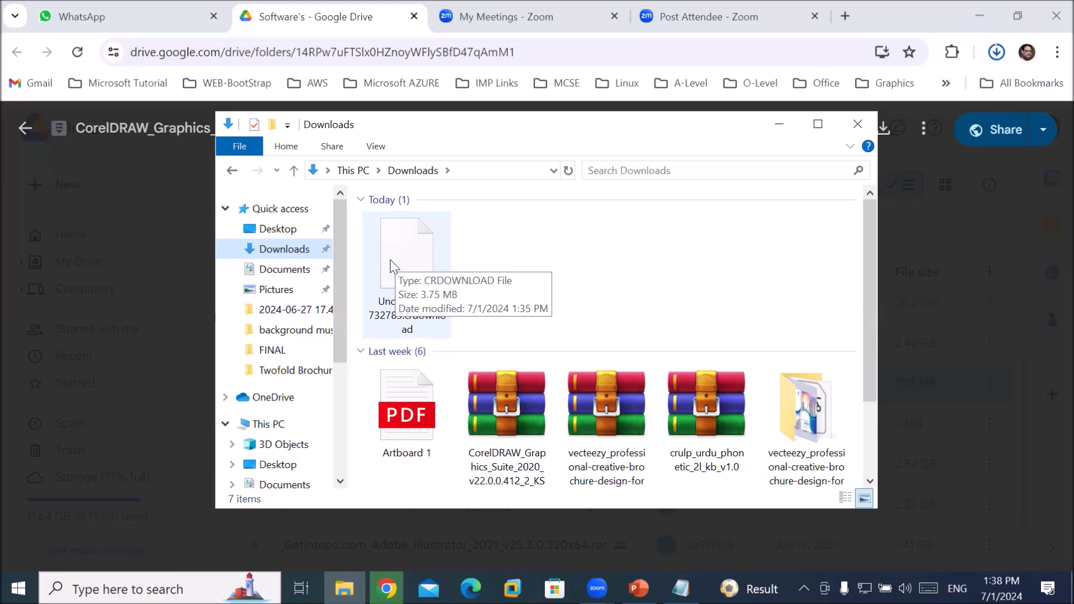
left_click(1020, 161)
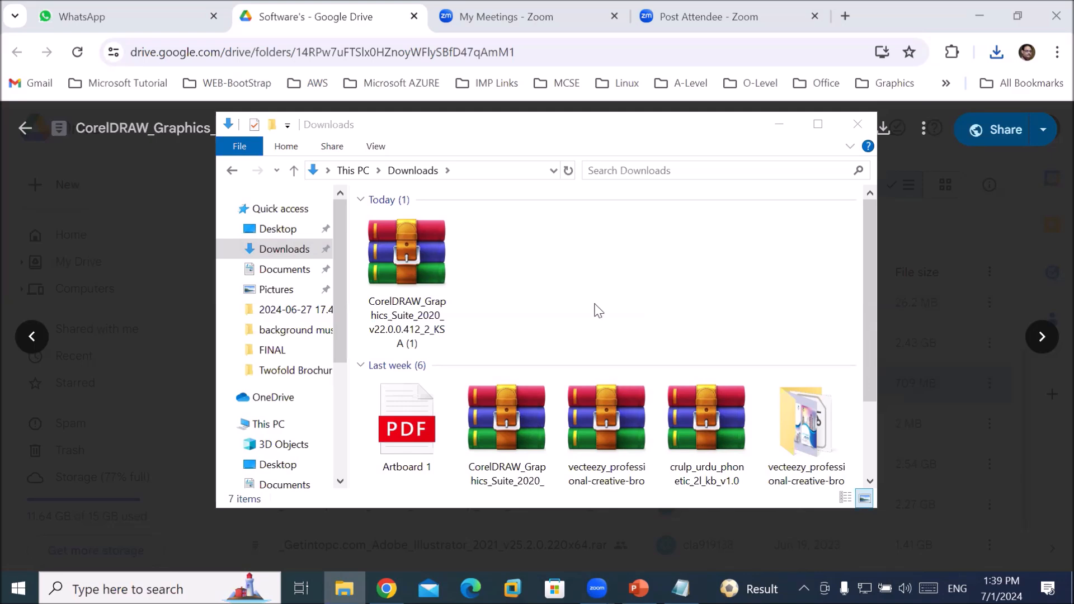
Step: Select the newly downloaded CorelDRAW_Graphics_Suite_2020_v22.0.0.412_2_KSA (1) archive in Downloads, and open the Softwares folder on Local Disk (D:)
left_click(422, 274)
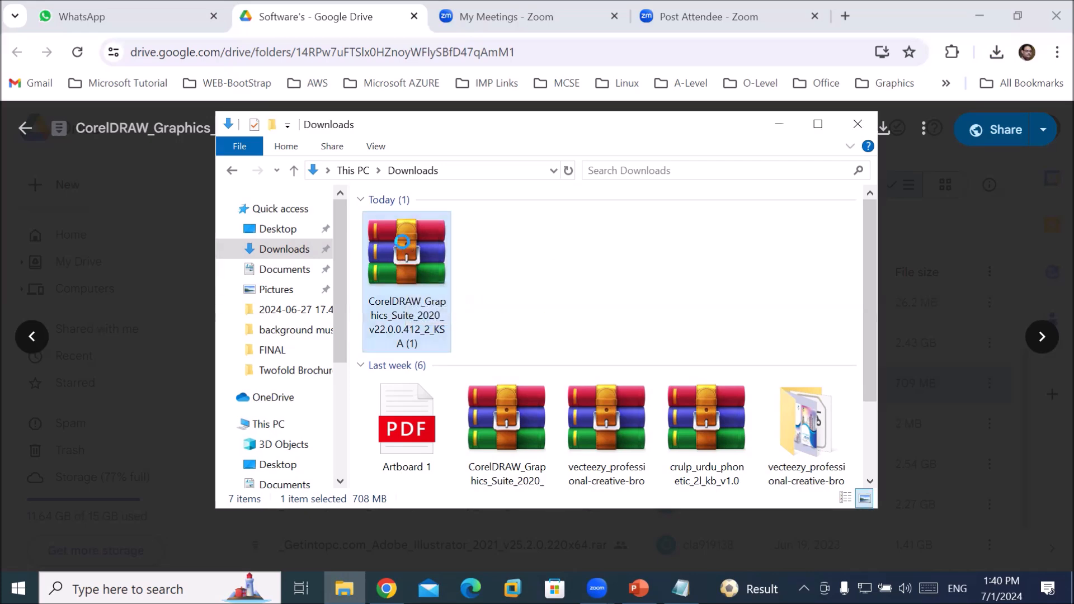
right_click(404, 248)
left_click(373, 399)
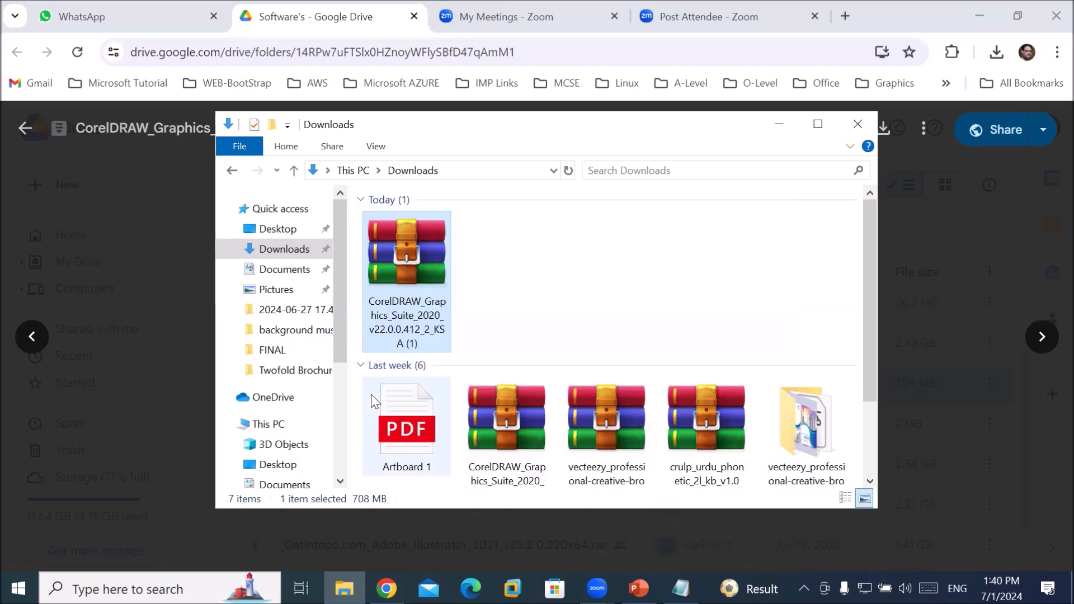
left_click(276, 424)
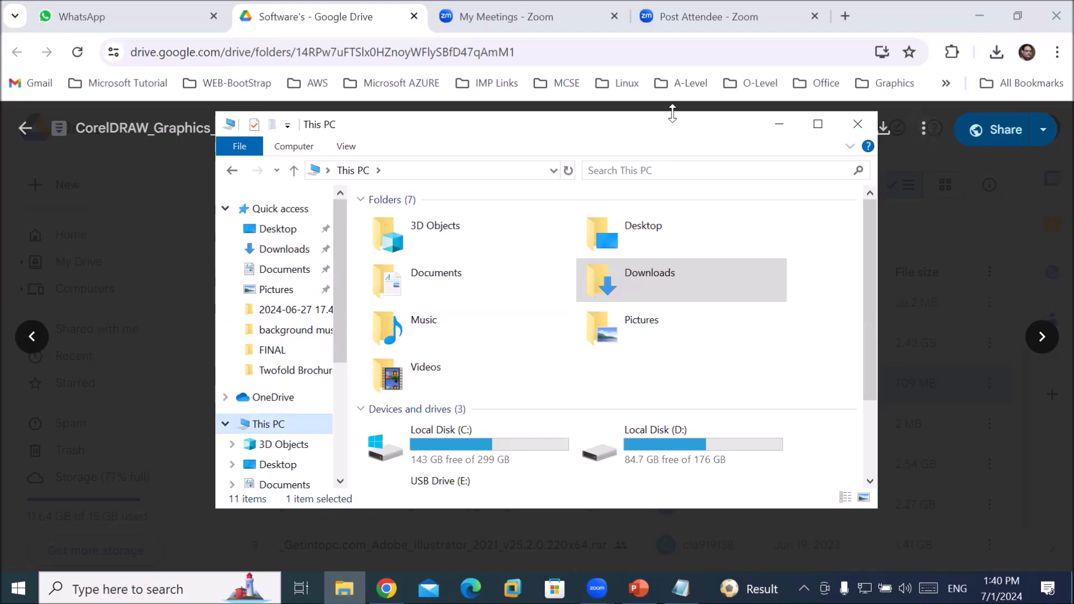
left_click(463, 456)
left_click(641, 436)
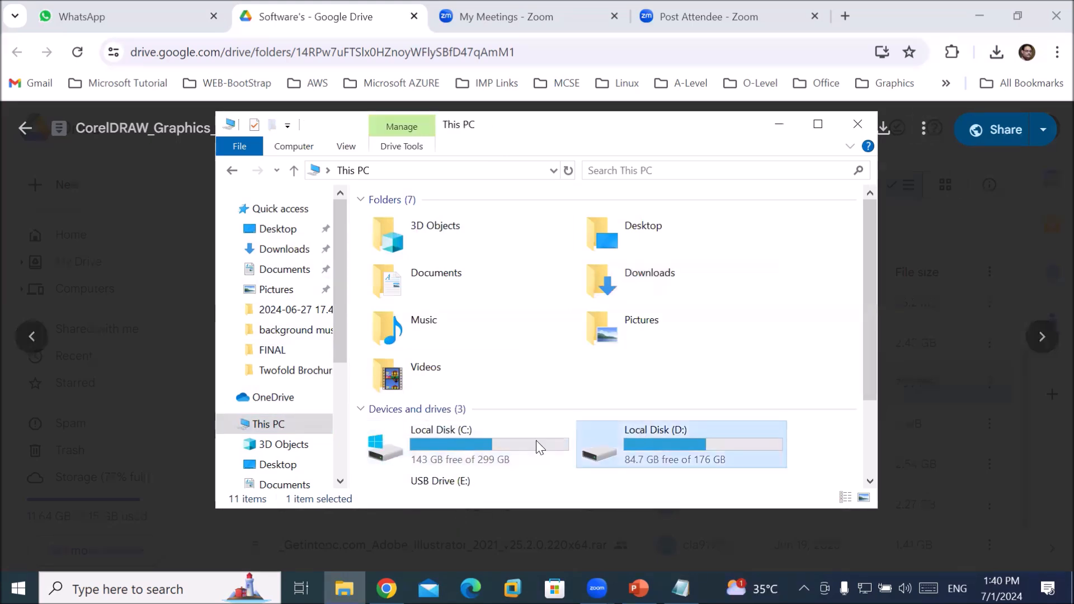
left_click(489, 441)
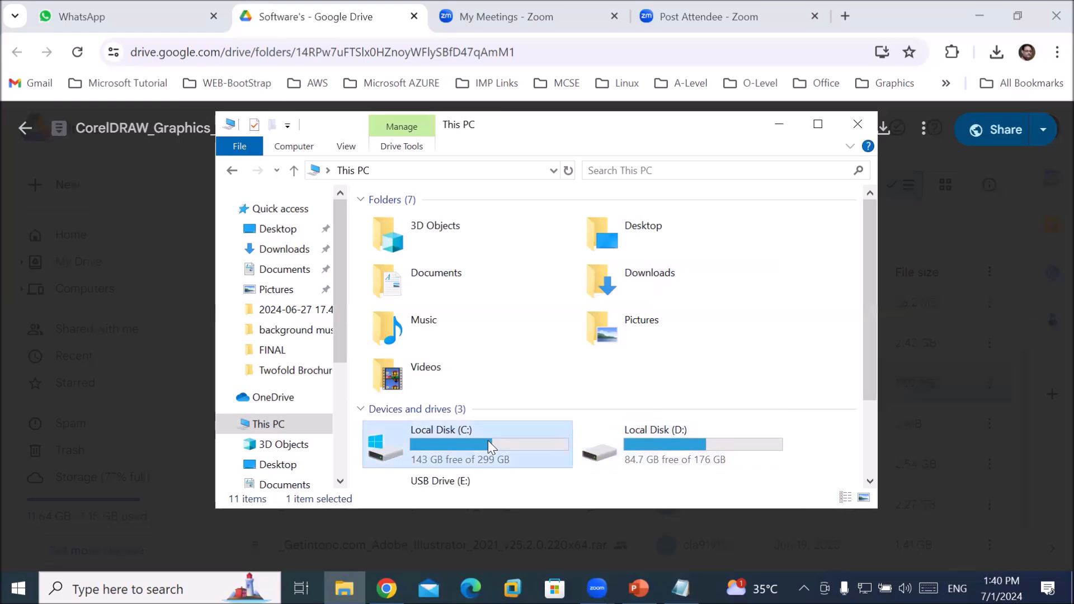
double_click(654, 437)
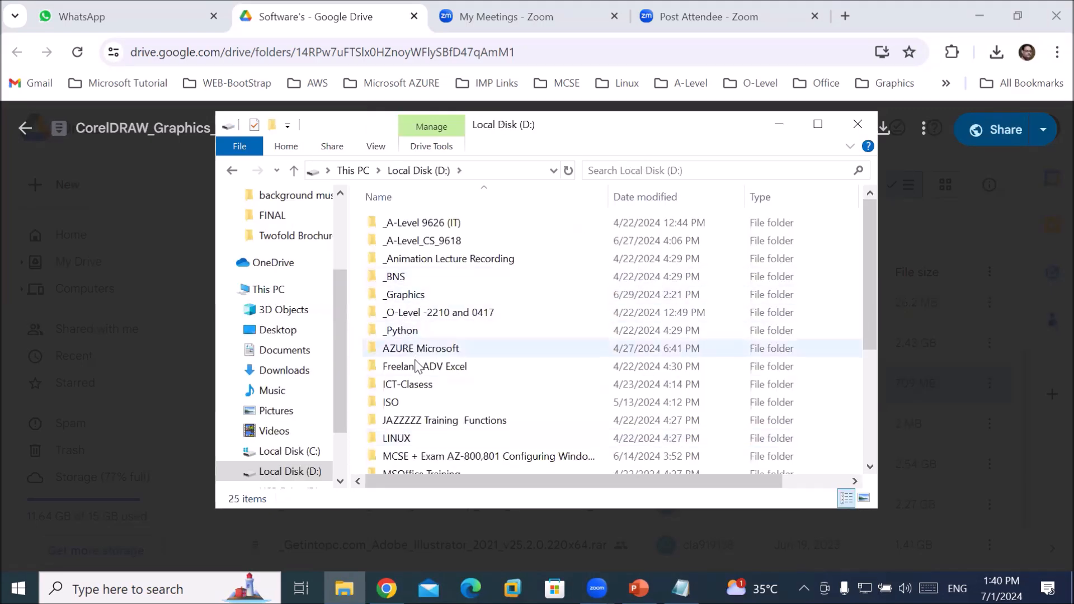
scroll(434, 341, "down", 3)
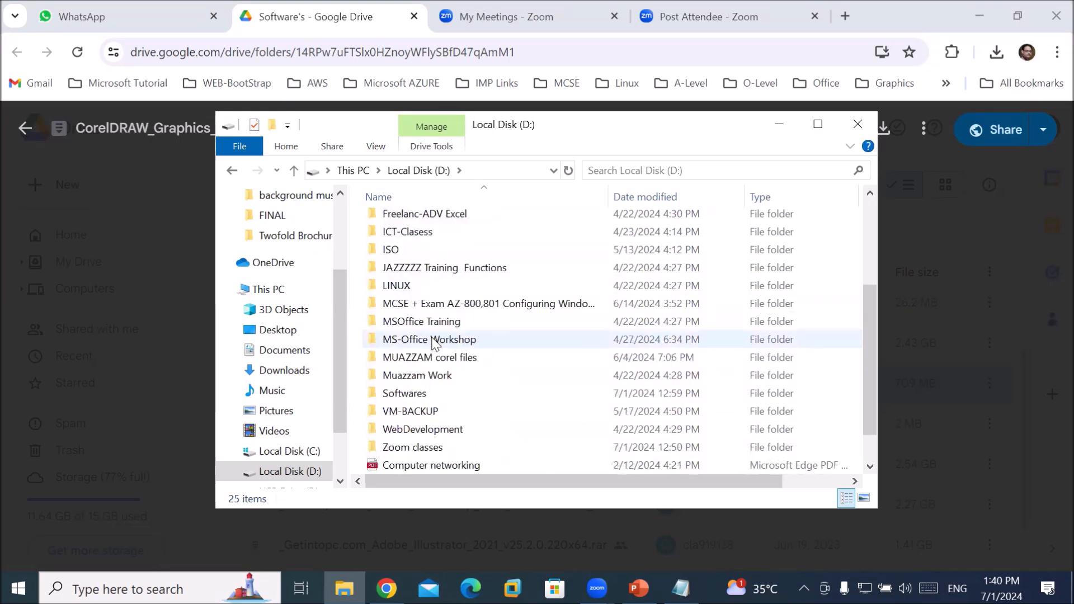
left_click(436, 397)
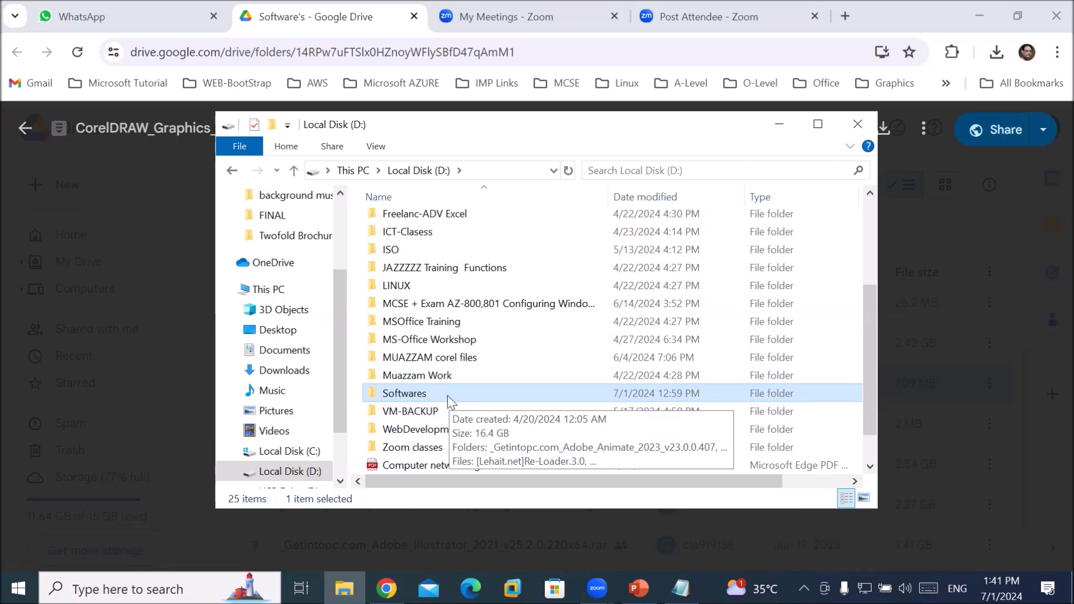
double_click(447, 395)
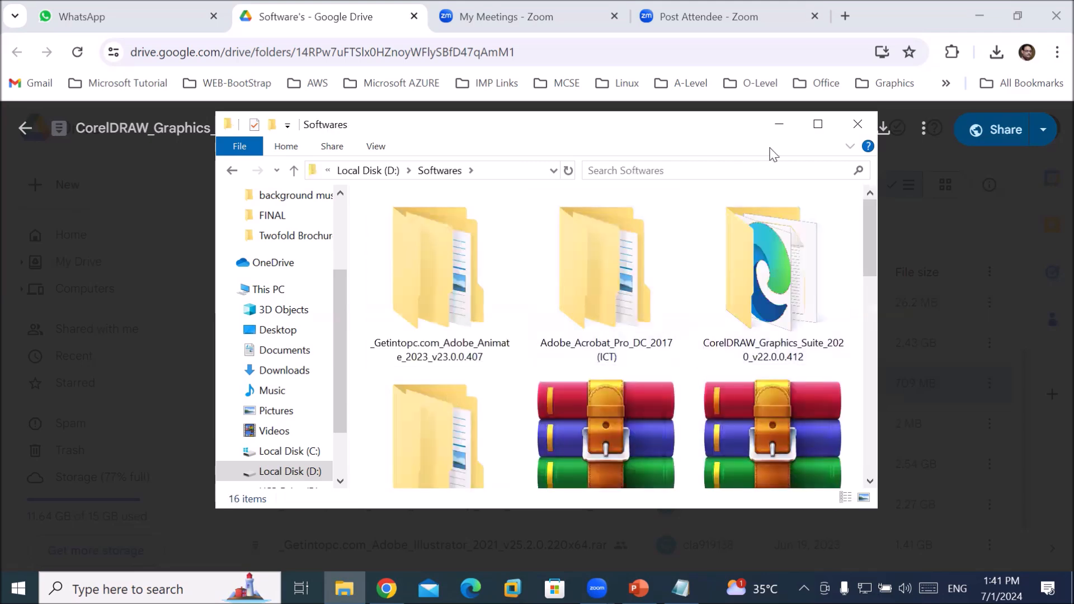
Step: Reposition and enlarge the Softwares window, and select the CorelDRAW_Graphics_Suite_2020_v22.0.0.412_2_KSA archive in it
left_click_drag(698, 124, 674, 45)
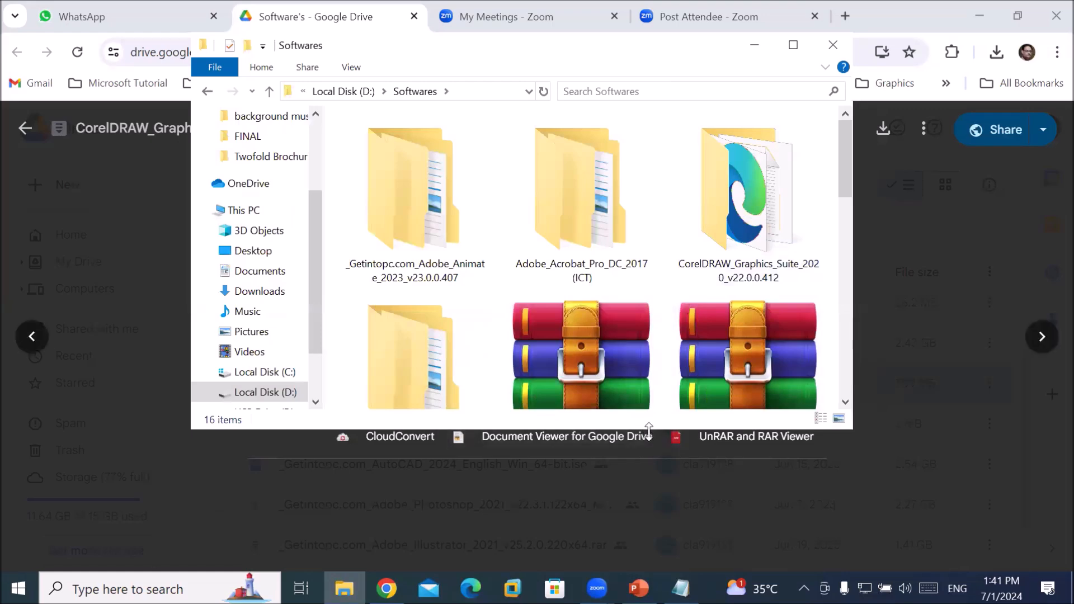
left_click_drag(648, 430, 649, 540)
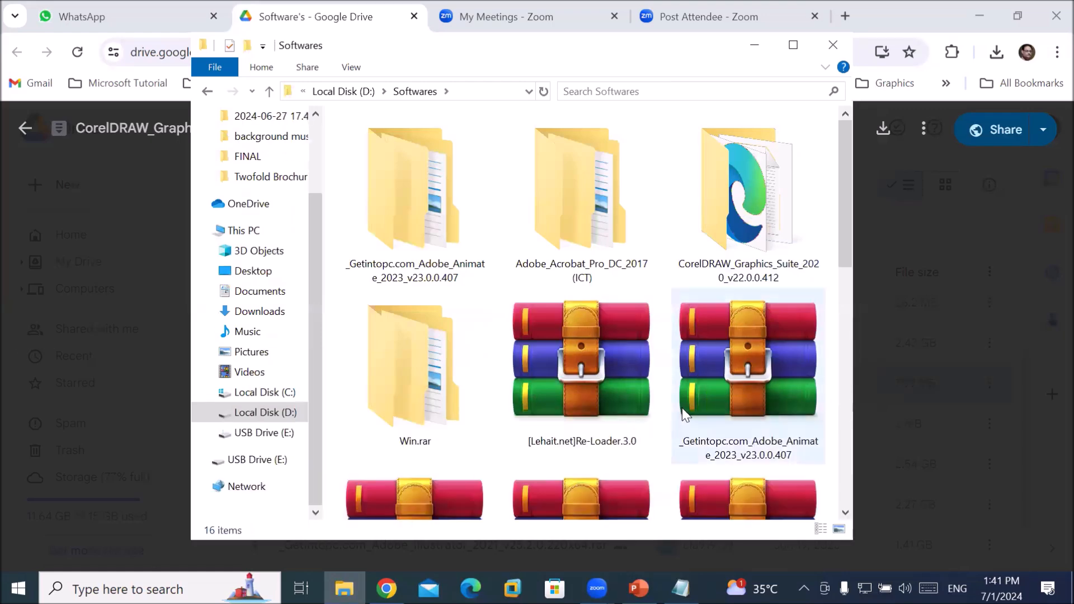
scroll(682, 407, "down", 5)
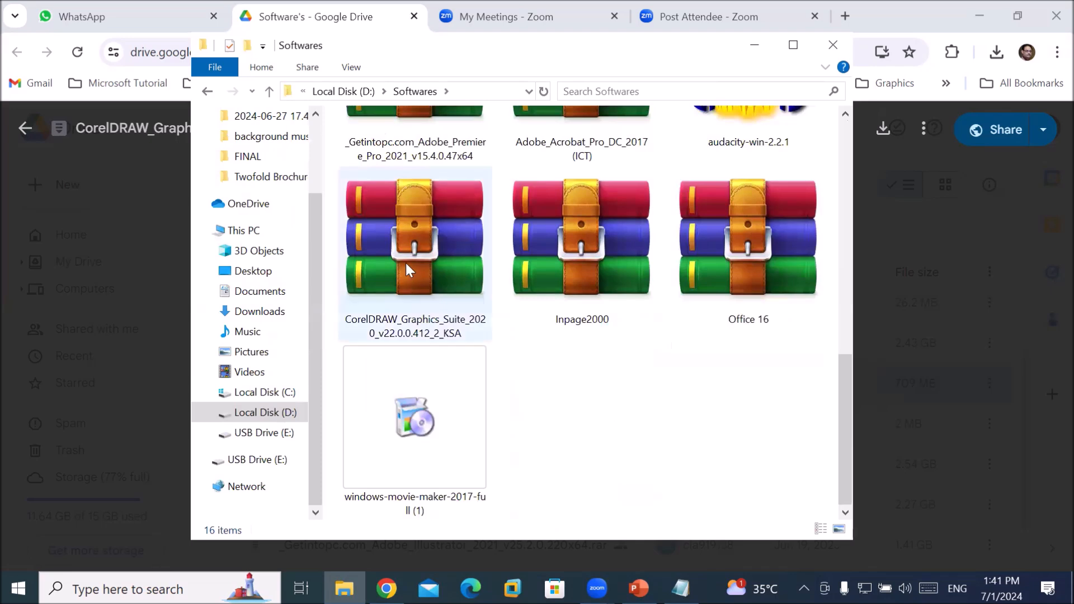
left_click(414, 246)
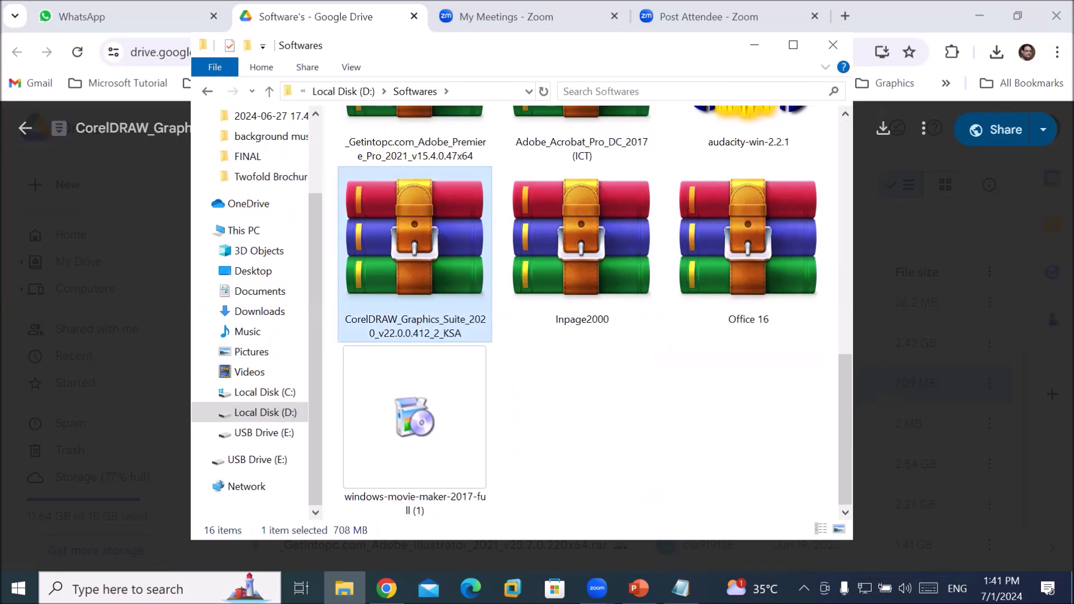
Step: Try to paste into the Softwares folder, and reselect the existing CorelDRAW archive
right_click(677, 424)
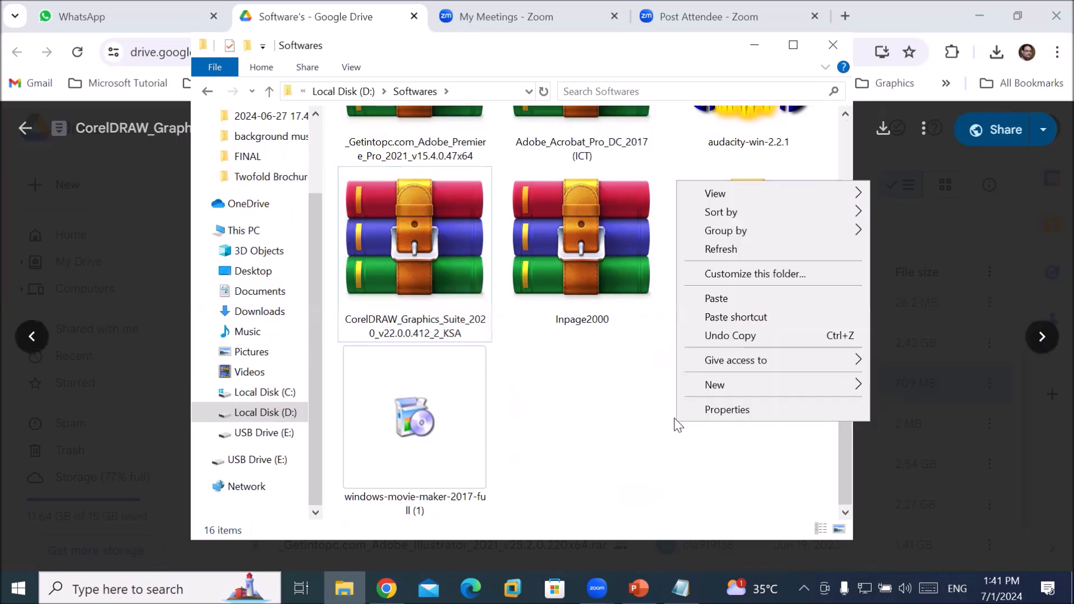
left_click(714, 307)
left_click(424, 255)
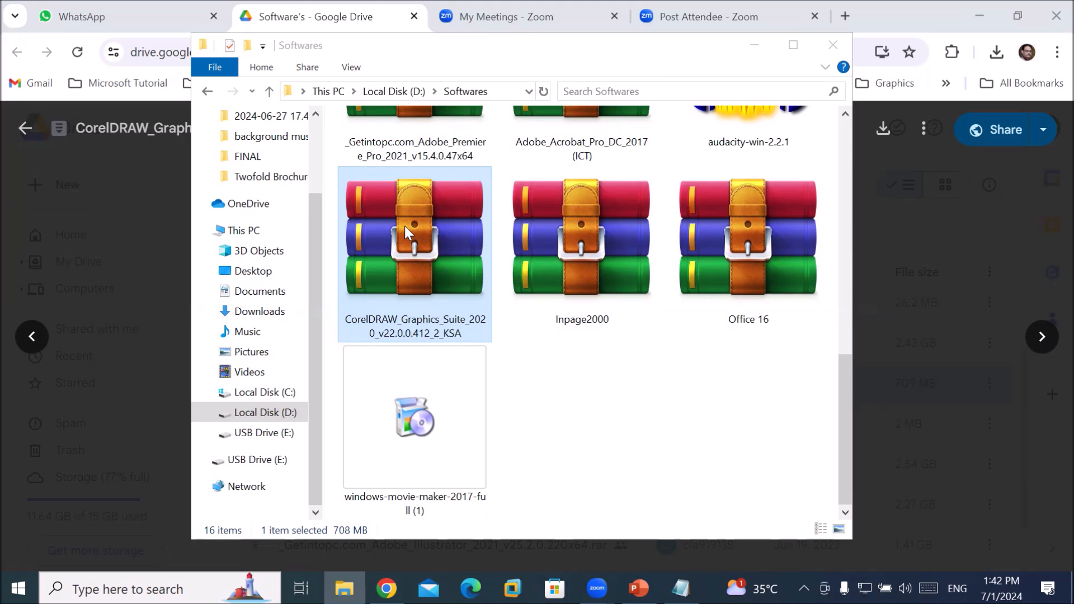
Step: Delete the previously extracted CorelDRAW_Graphics_Suite_2020_v22.0.0.412 folder from Softwares
scroll(566, 261, "up", 5)
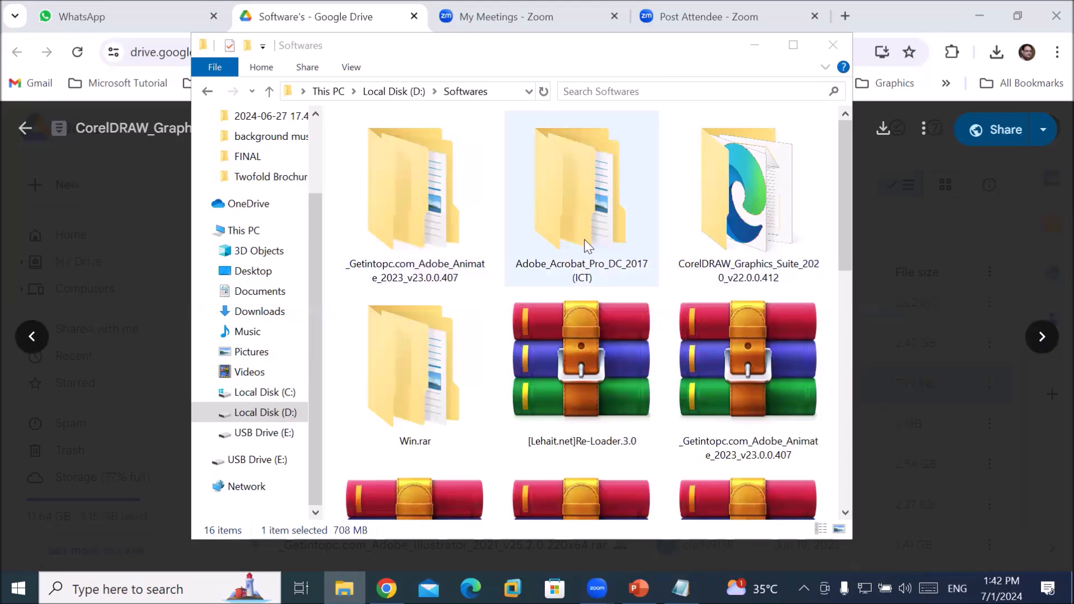
left_click(750, 157)
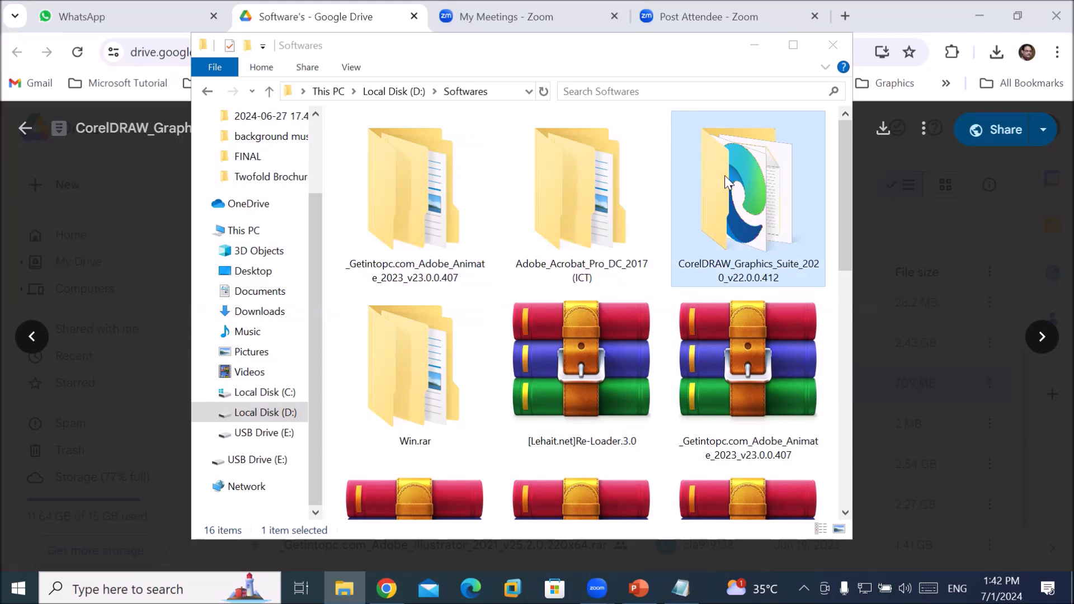
left_click(599, 214)
left_click(749, 225)
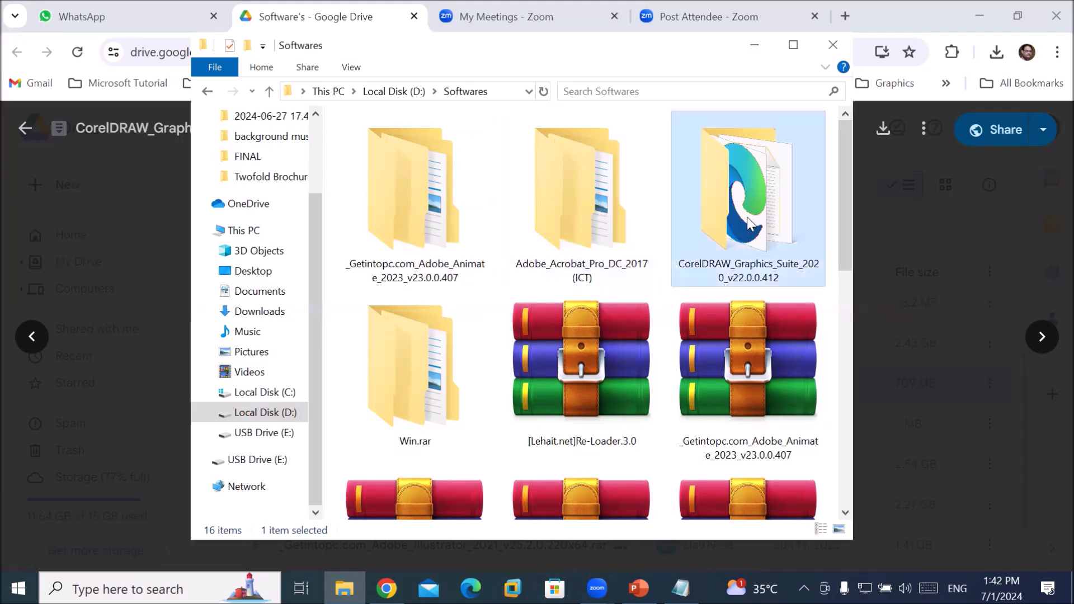
key("Delete")
right_click(747, 216)
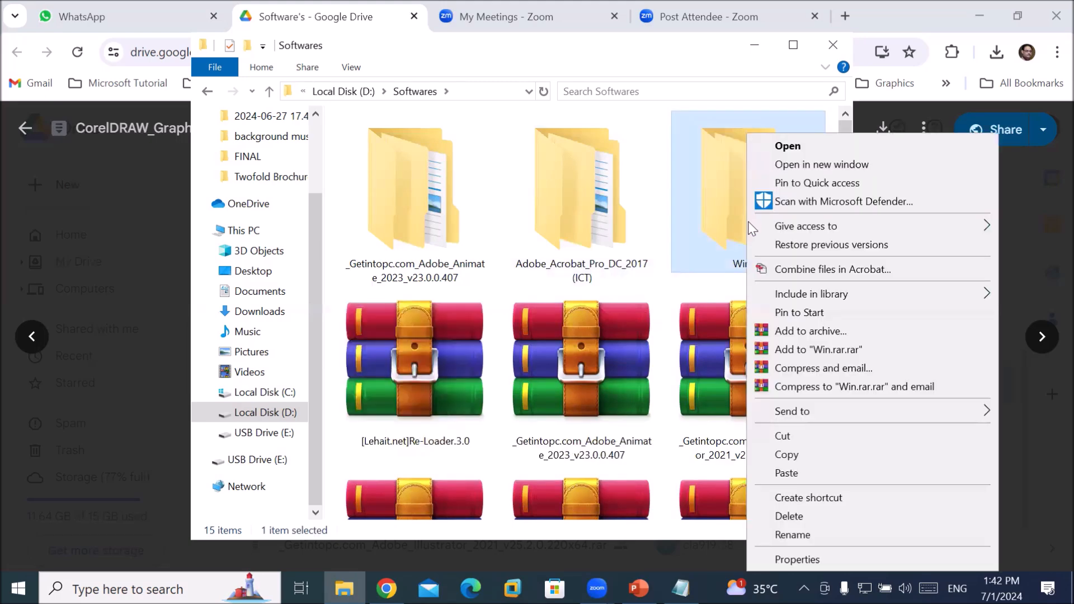
left_click(683, 330)
Step: Extract the CorelDRAW_Graphics_Suite_2020_v22.0.0.412_2_KSA archive into a folder of the same name within Softwares
scroll(683, 330, "down", 5)
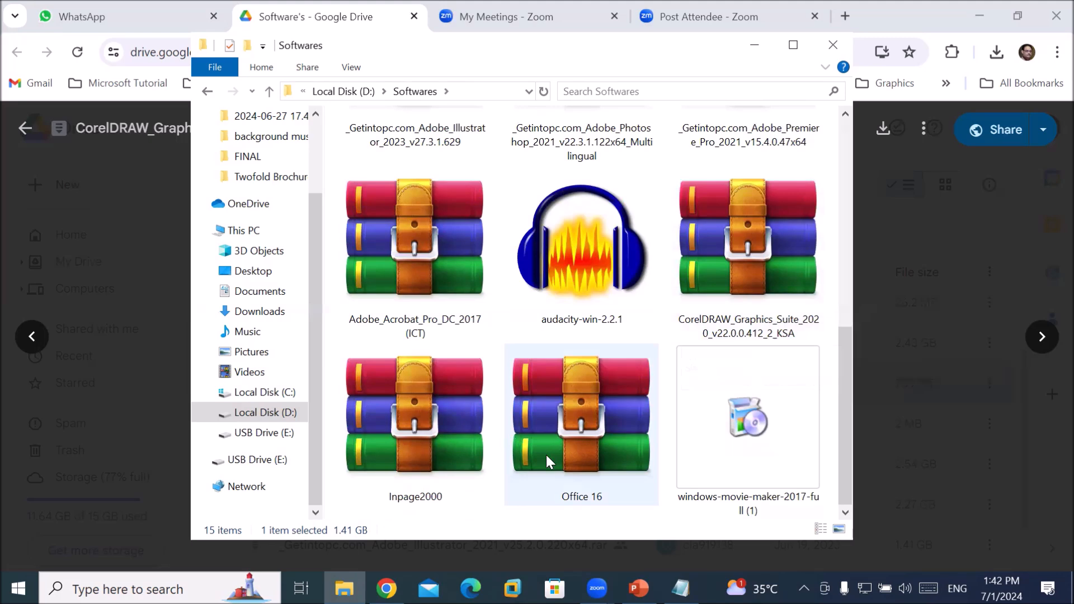
left_click(734, 258)
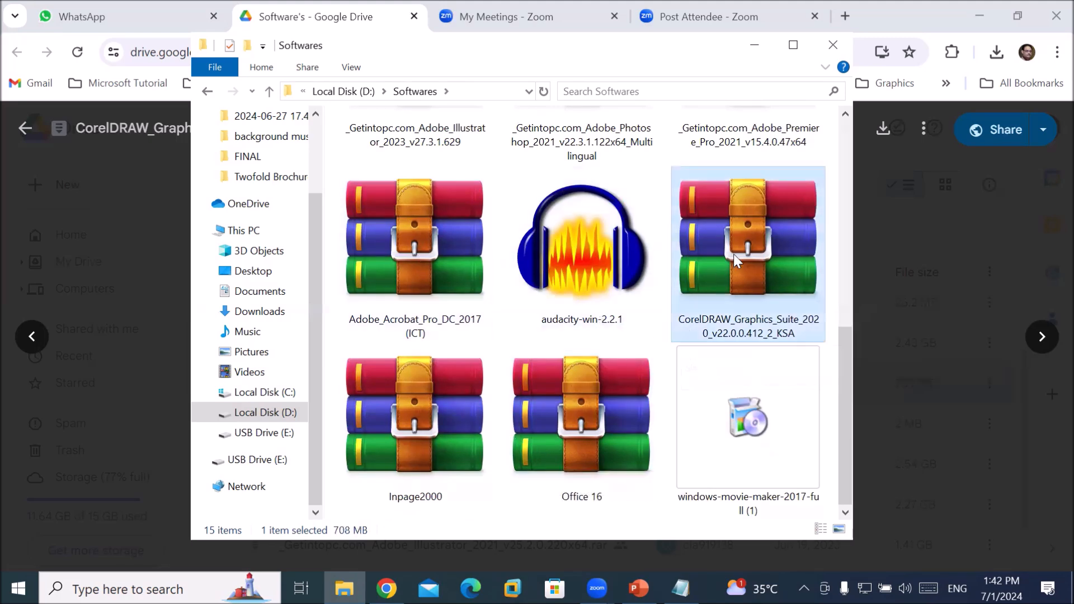
right_click(747, 231)
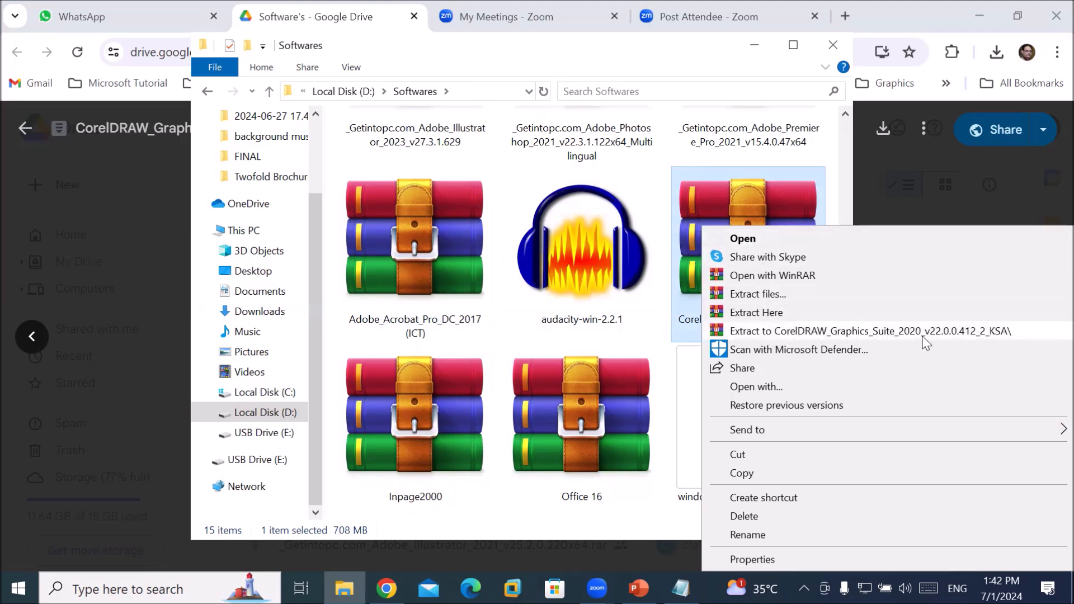
left_click(886, 325)
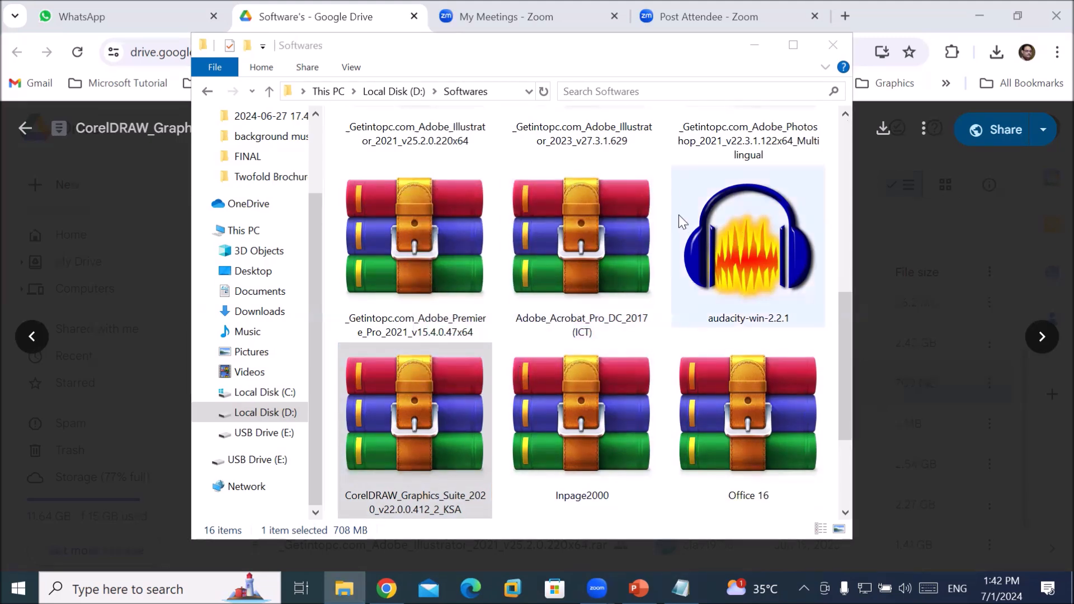
Step: Select the extracted CorelDRAW_Graphics_Suite_2020_v22.0.0.412_2_KSA folder and move the Softwares window aside
scroll(679, 215, "up", 5)
left_click(751, 229)
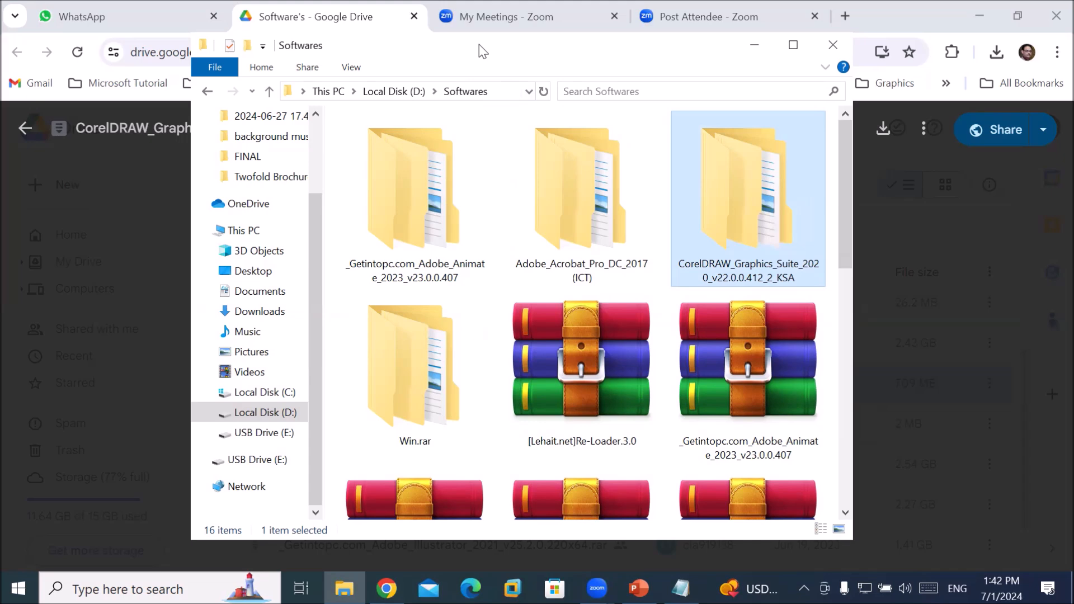
left_click_drag(479, 44, 402, 48)
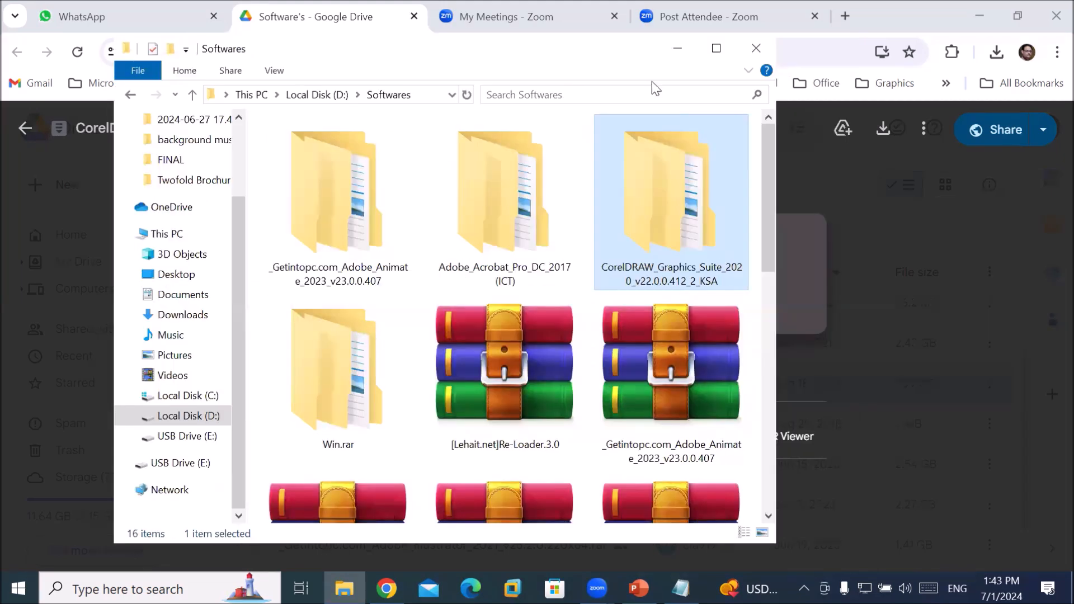
Step: Open the extracted CorelDRAW_Graphics_Suite_2020_v22.0.0.412_2_KSA folder and its inner CorelDRAW_Graphics_Suite_2020_v22.0.0.412 folder
left_click(1027, 110)
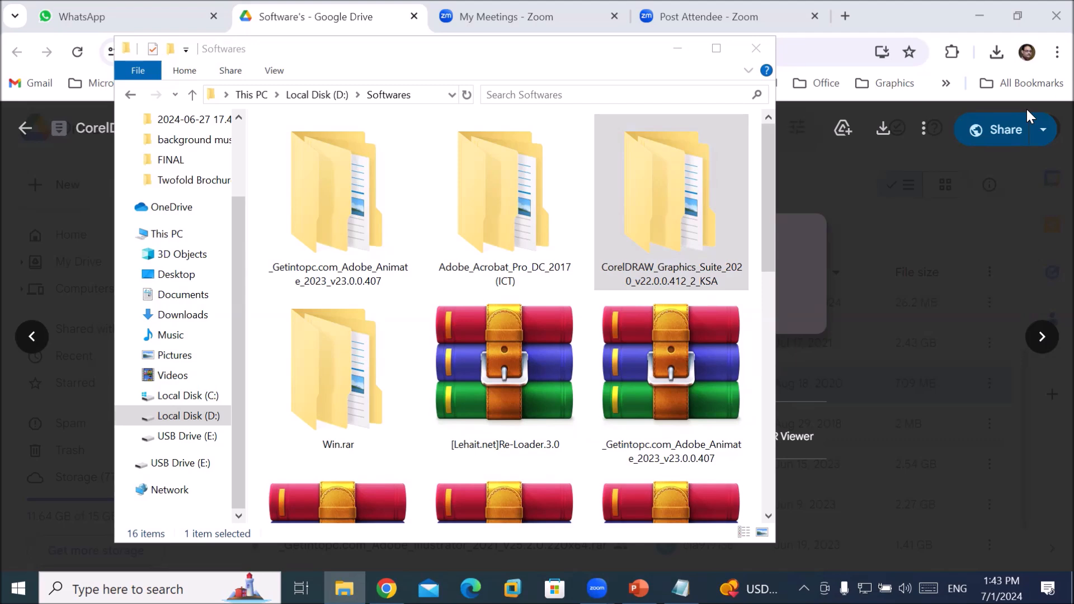
left_click(642, 196)
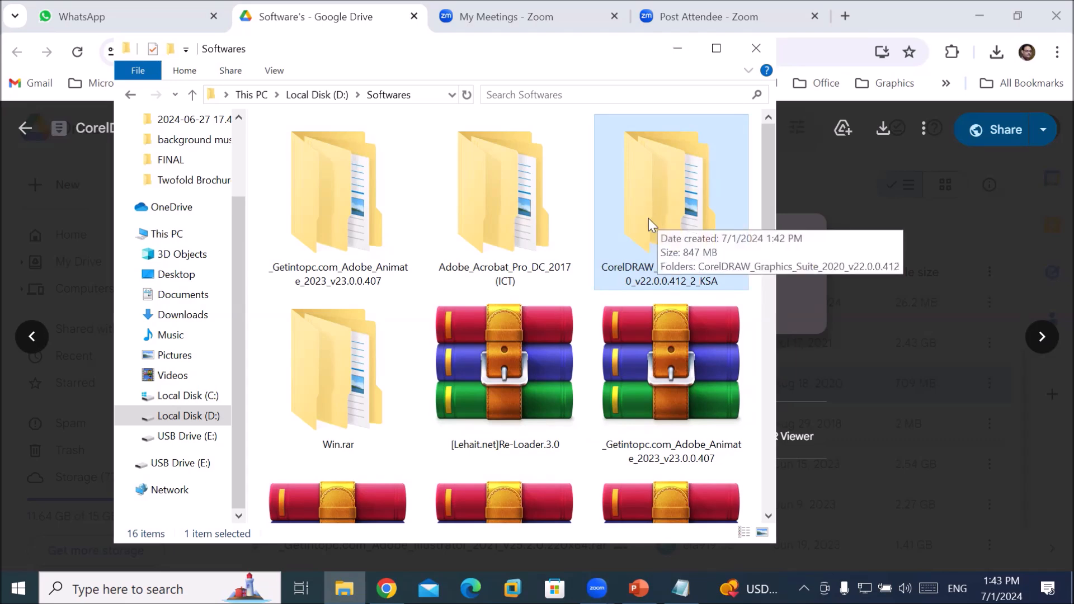
double_click(674, 199)
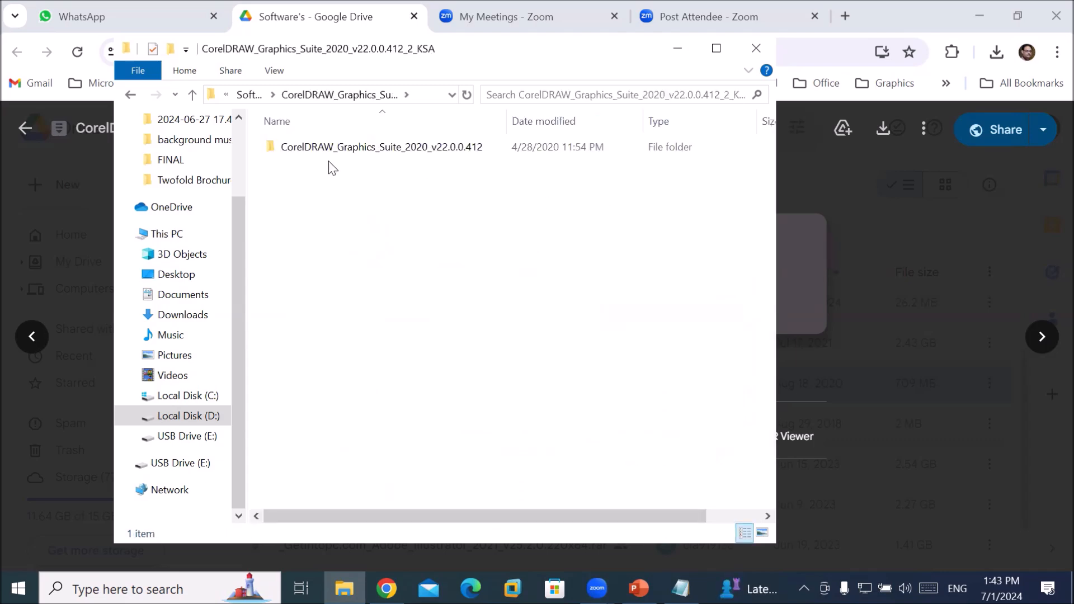
left_click(328, 147)
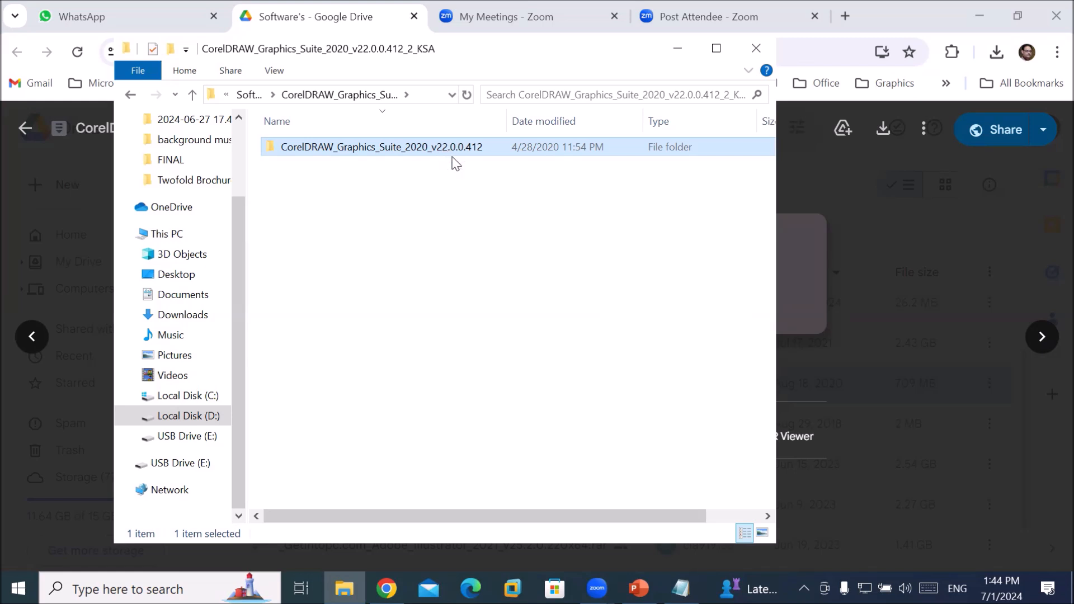
double_click(394, 146)
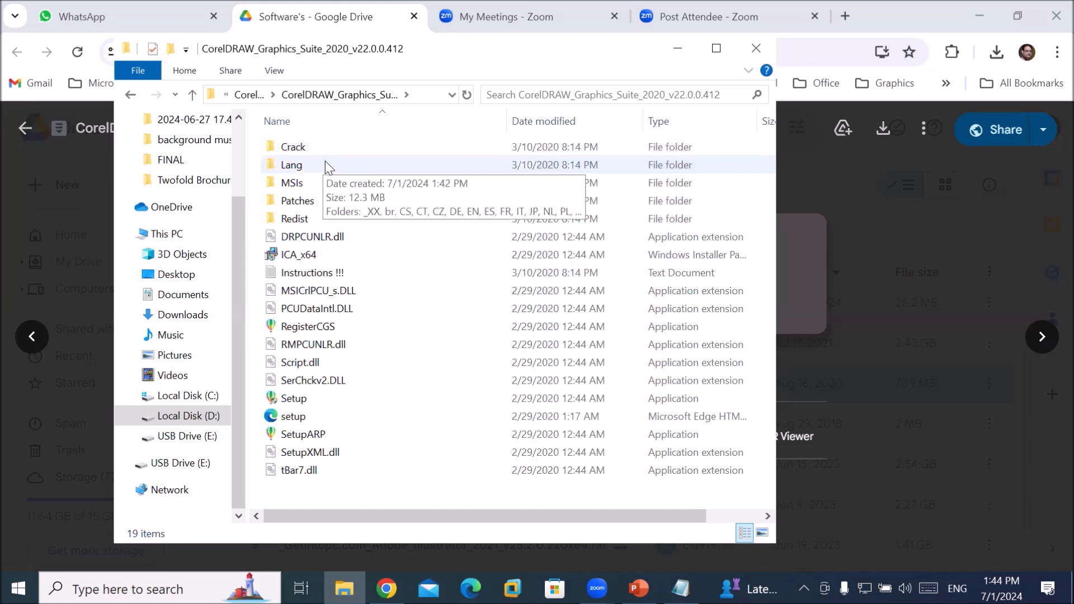
Step: Look through the installation files and select the Setup application
left_click(307, 162)
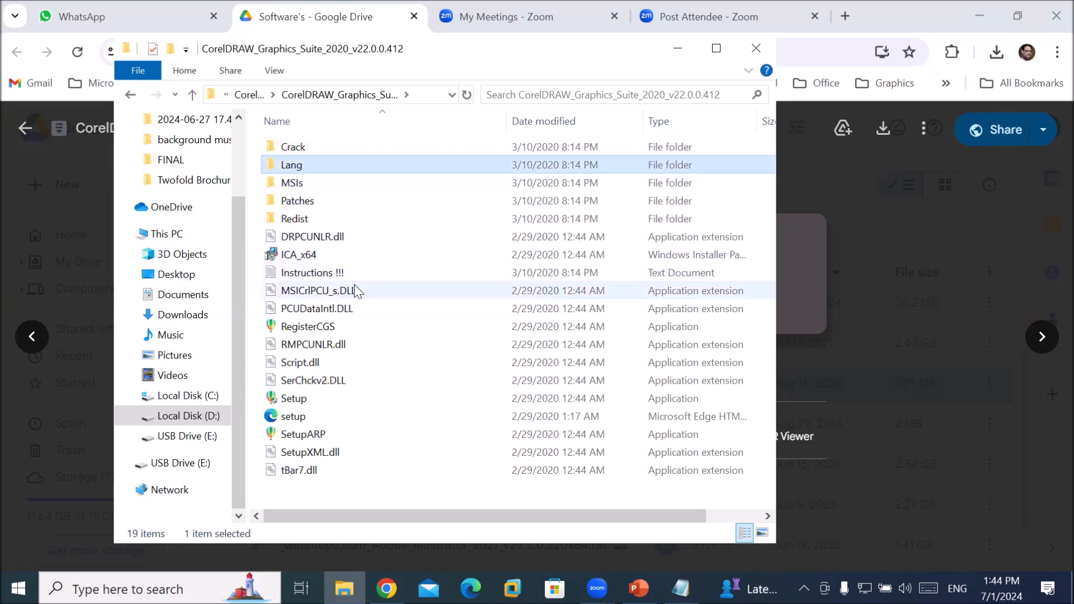
scroll(357, 284, "right", 1)
scroll(362, 280, "left", 1)
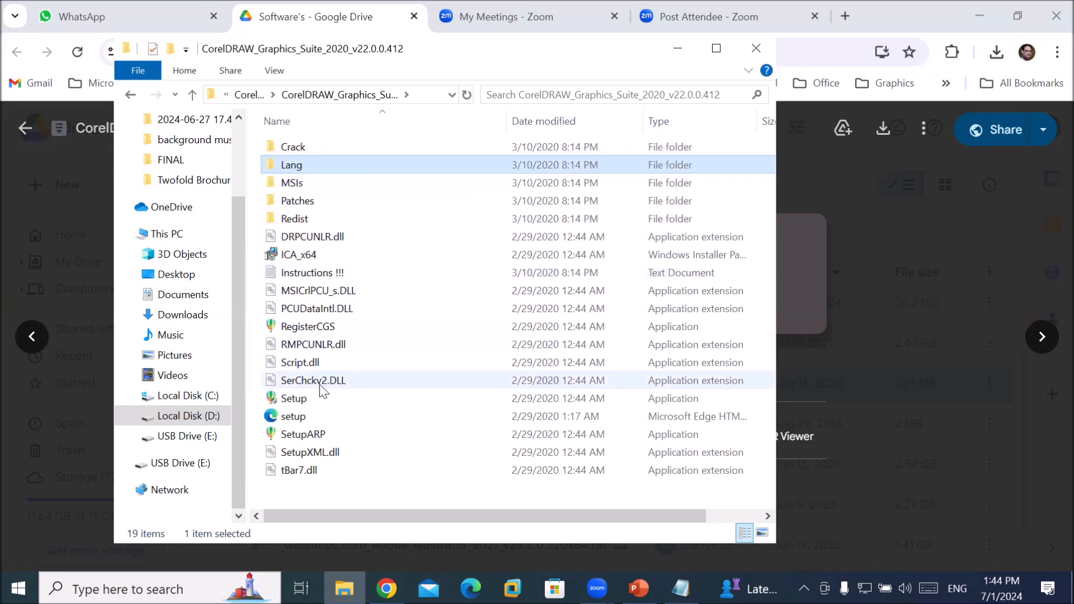
left_click(281, 403)
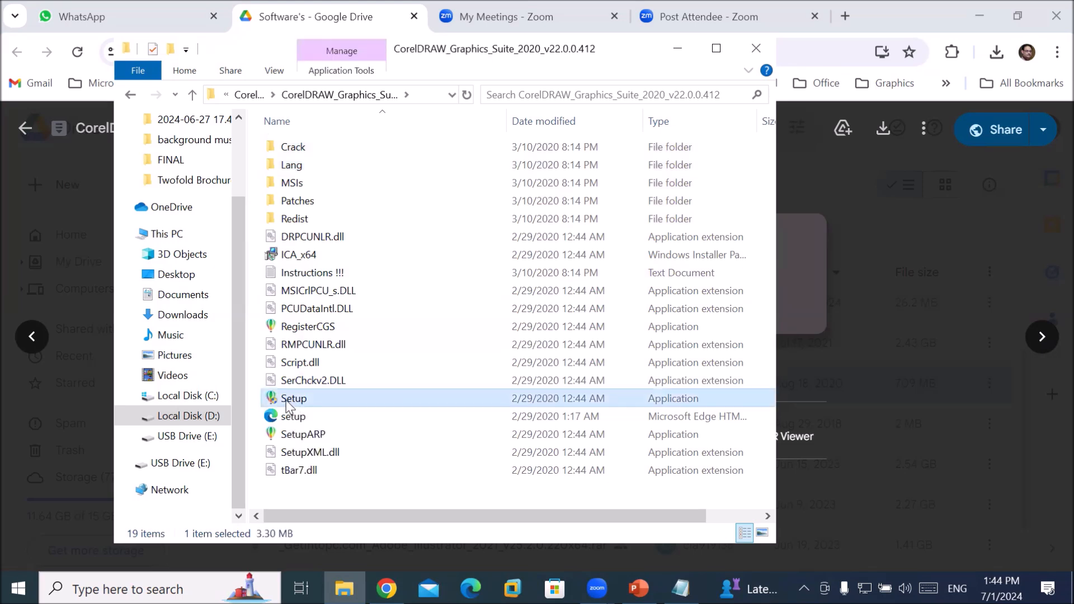
mouse_move(290, 402)
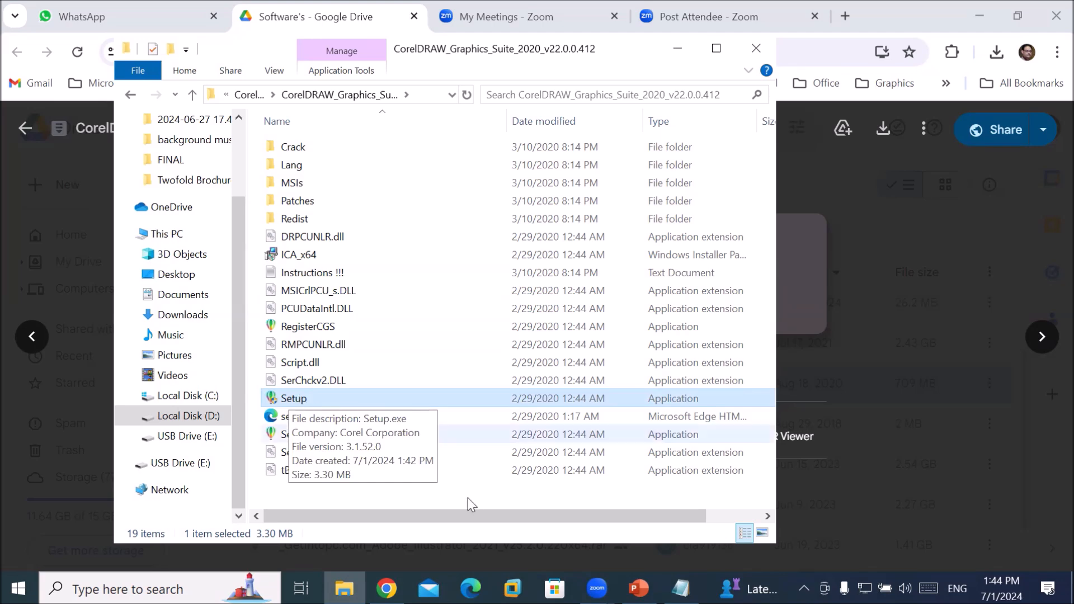
Step: Switch to the Notepad notes and highlight the lines on getting the software from the trainer's USB and Google Drive
left_click(680, 588)
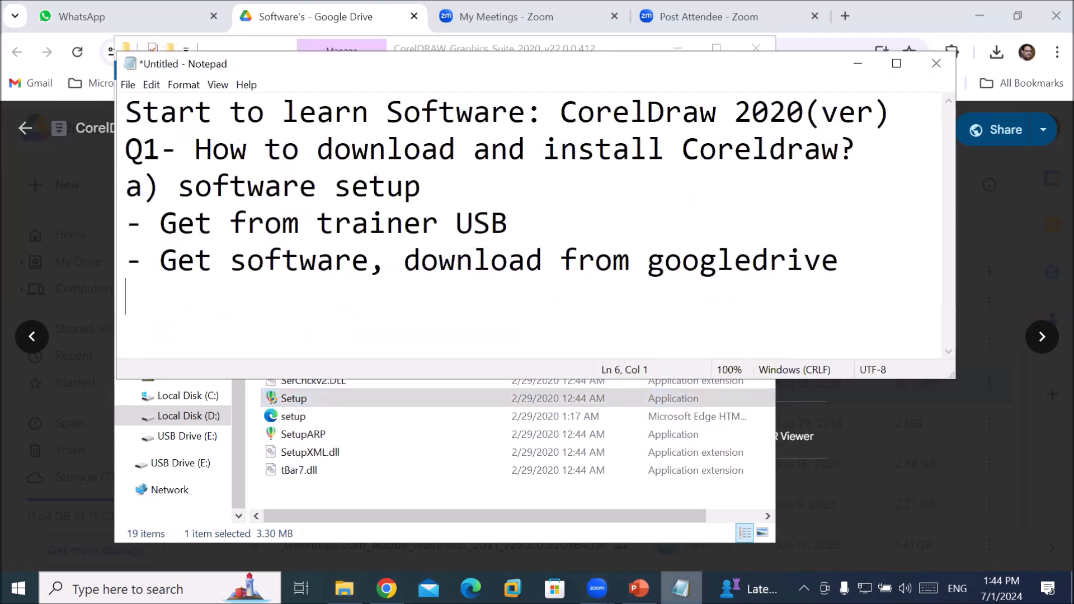
left_click(896, 63)
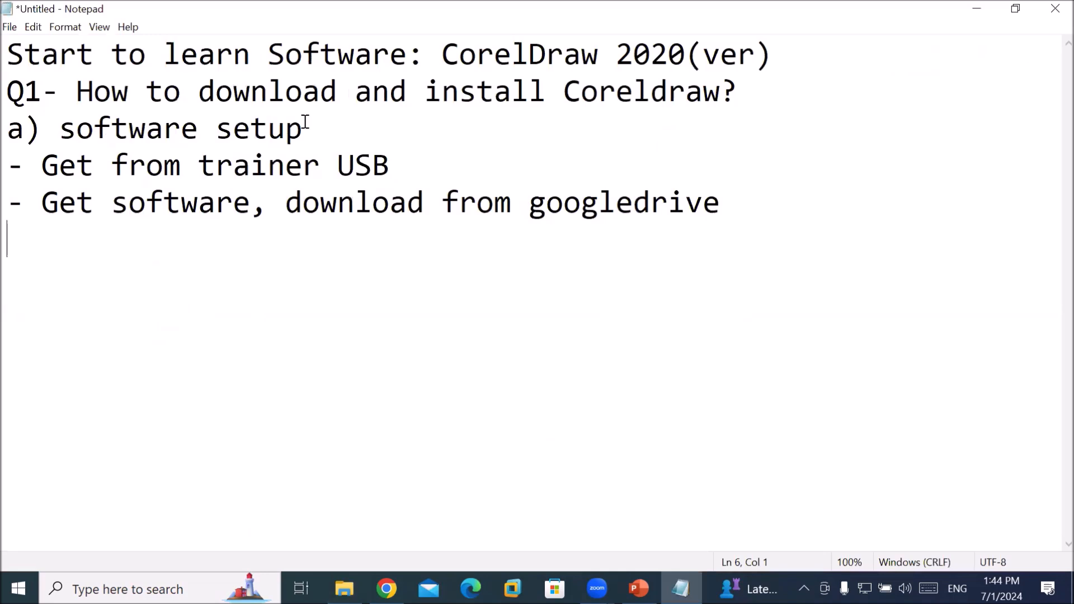
double_click(196, 19)
left_click_drag(203, 238, 456, 243)
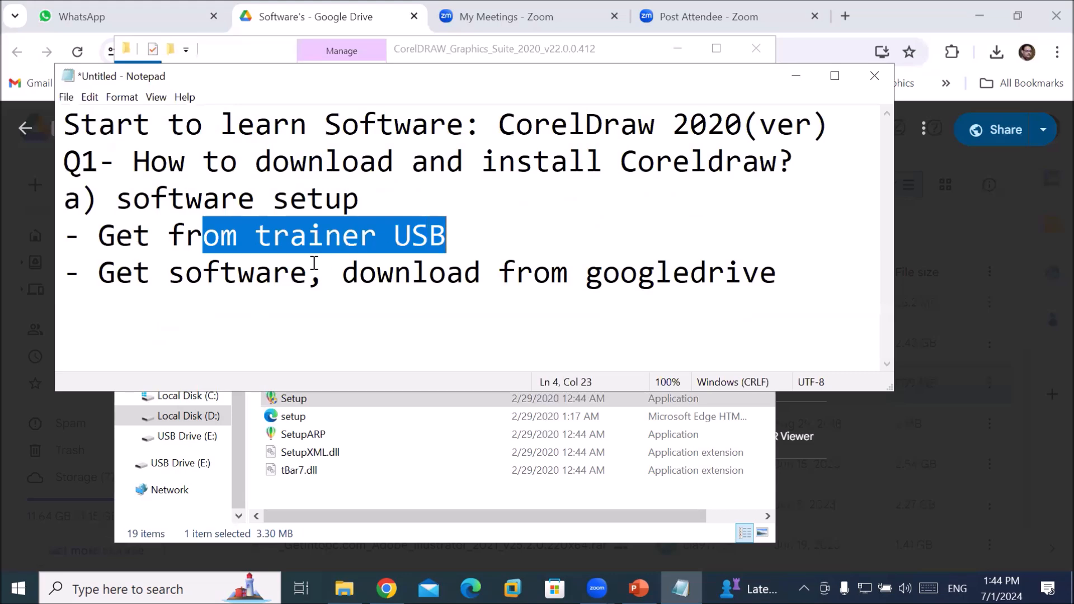
left_click_drag(151, 273, 577, 296)
left_click(579, 294)
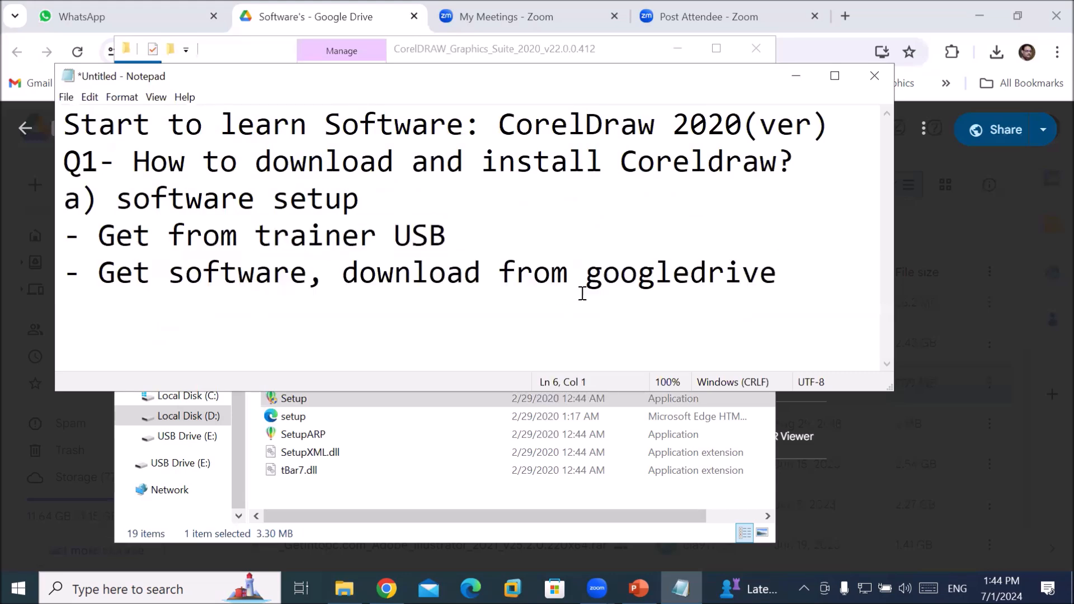
Step: Add the line "b) Unzip to make coreldraw folder" below the googledrive line in the notes
left_click(780, 269)
key("Return")
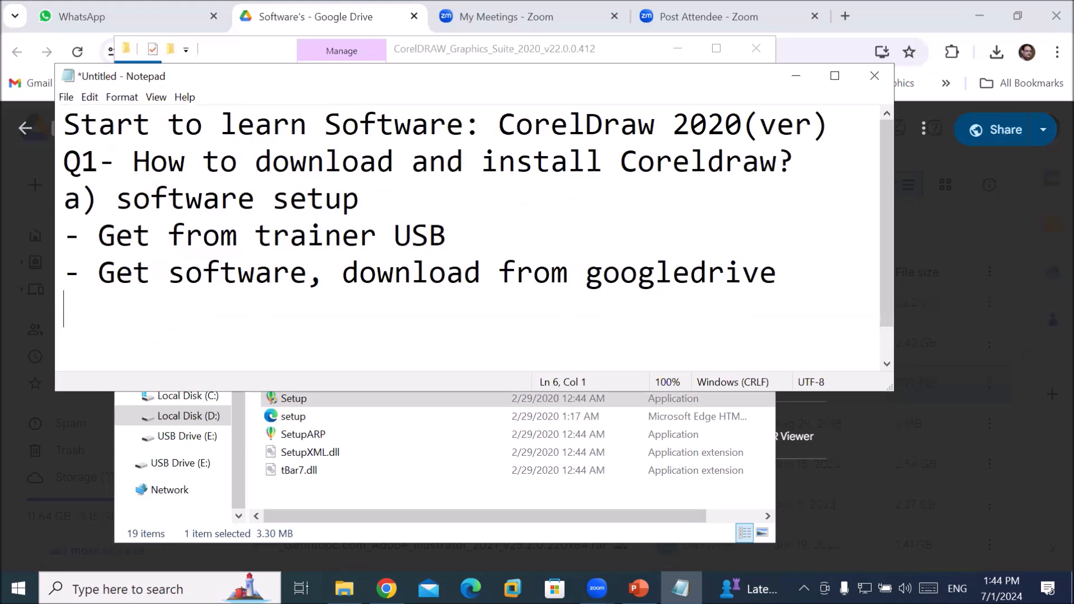
type("b) U")
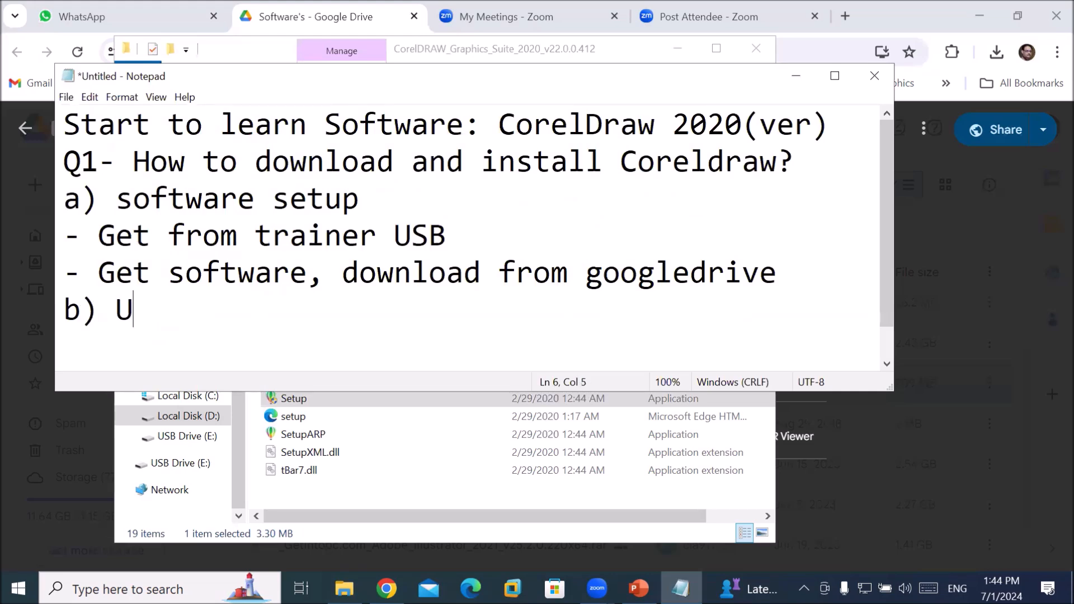
type("nzip ")
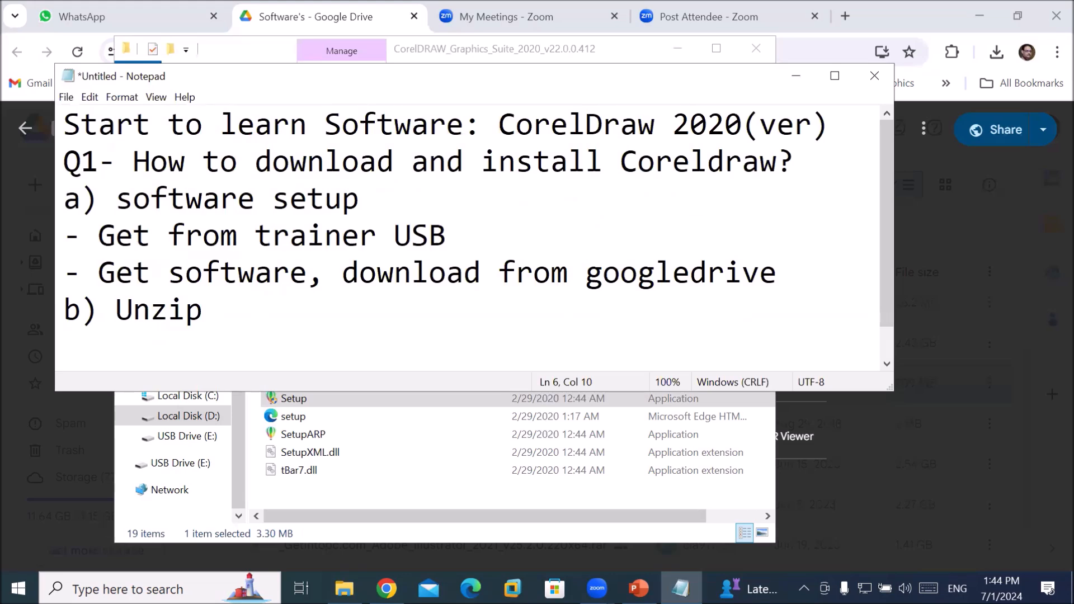
type("to mak")
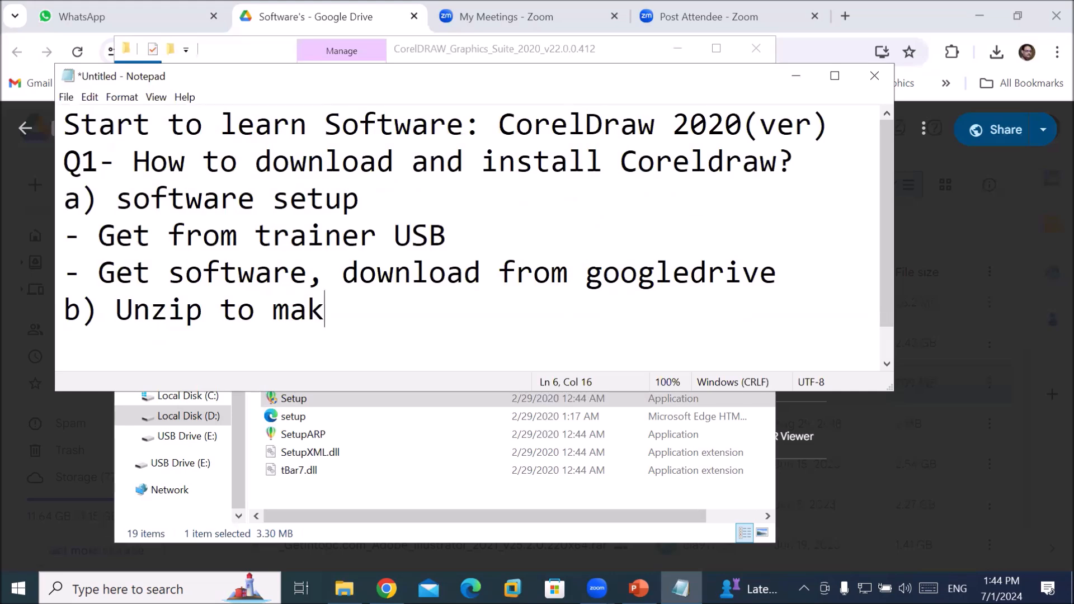
type("e coreldr")
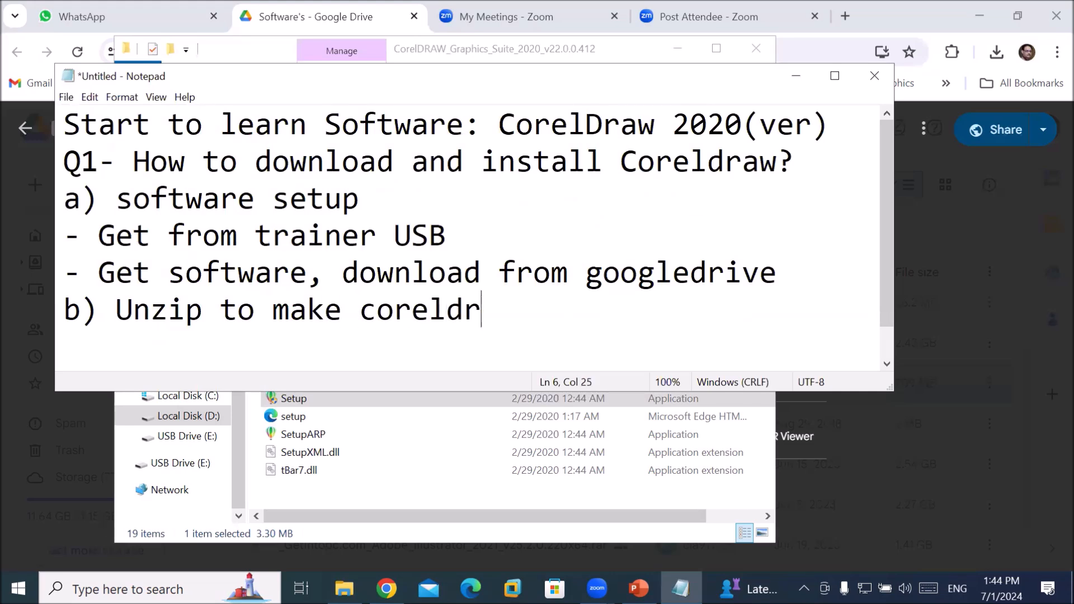
type("aw folder")
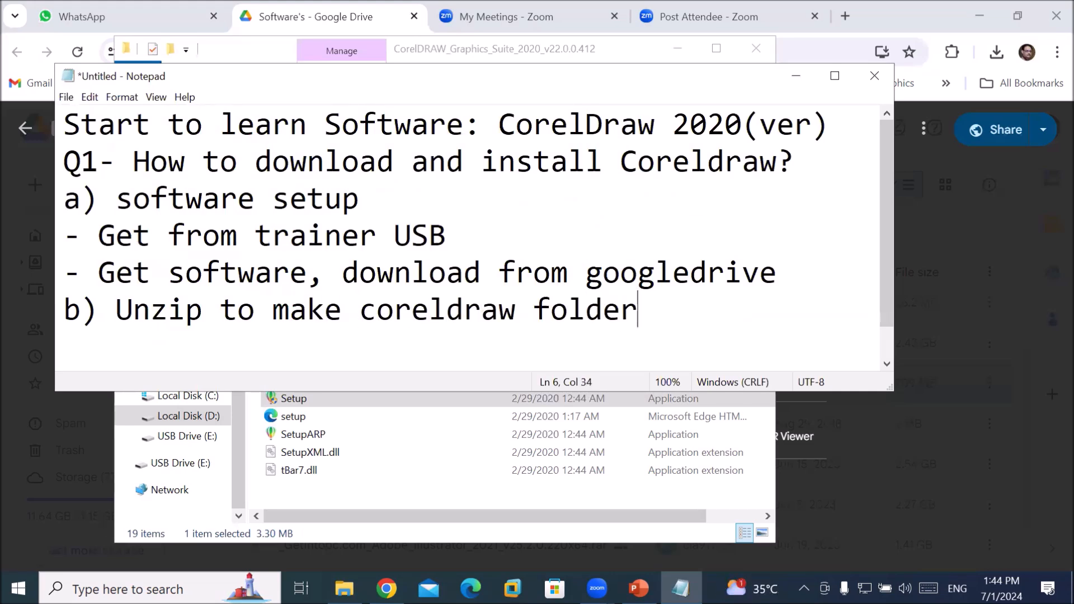
key("Return")
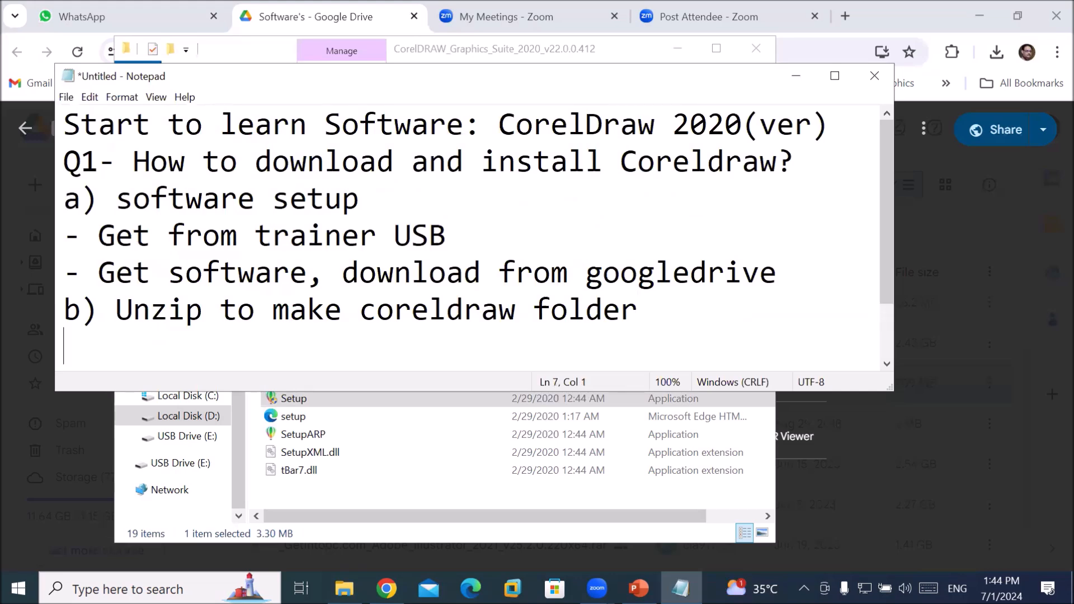
Step: Add the line "c) Enter to coreldraw folder" below the unzip line in the notes
left_click(789, 271)
type("c)")
scroll(803, 222, "down", 1)
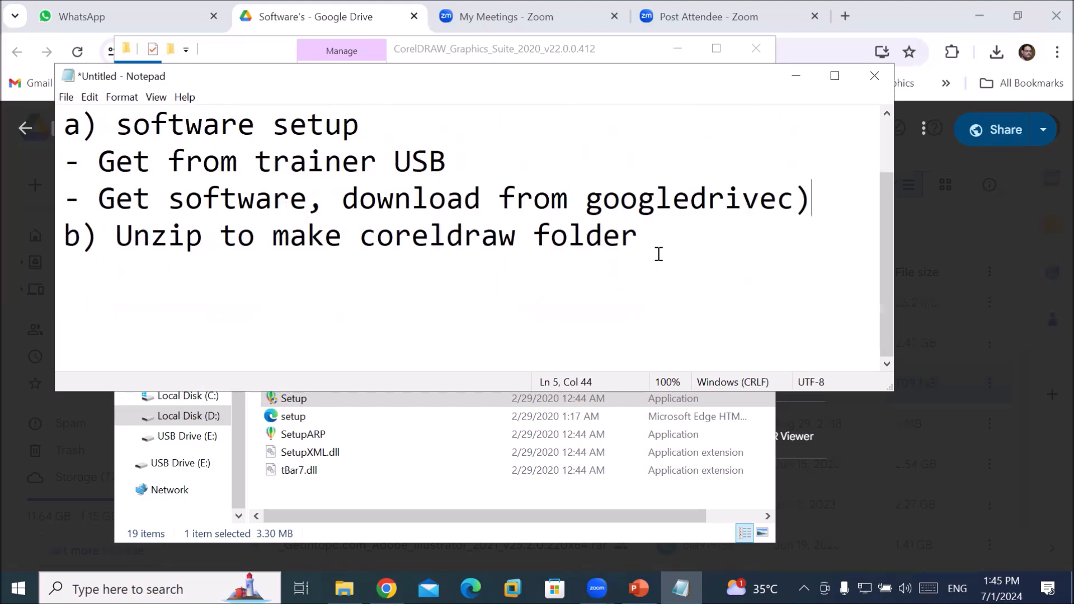
left_click(675, 241)
key("Return")
type("c")
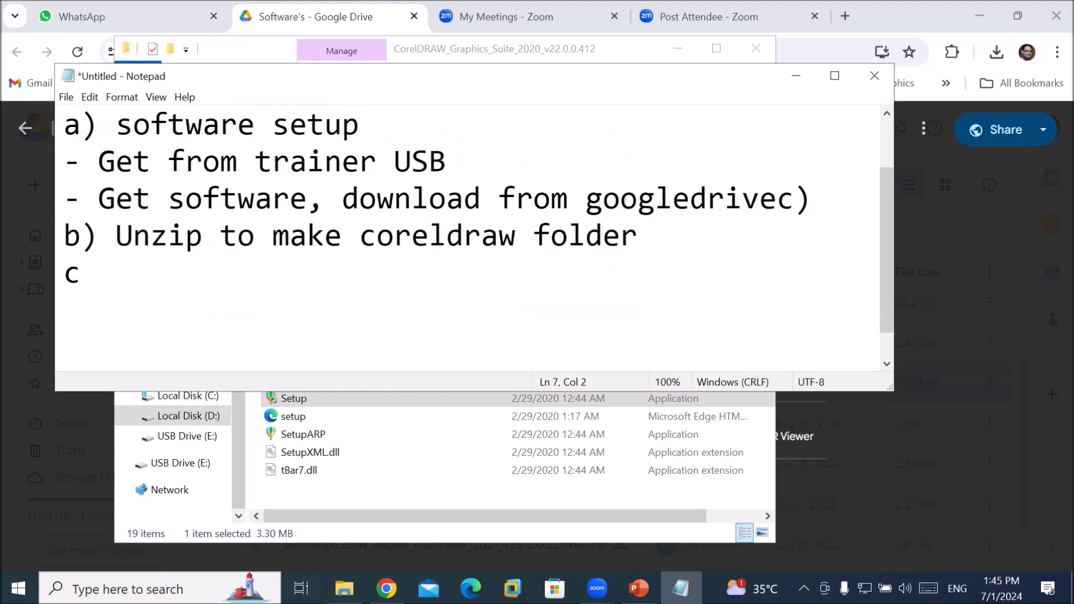
type(") En")
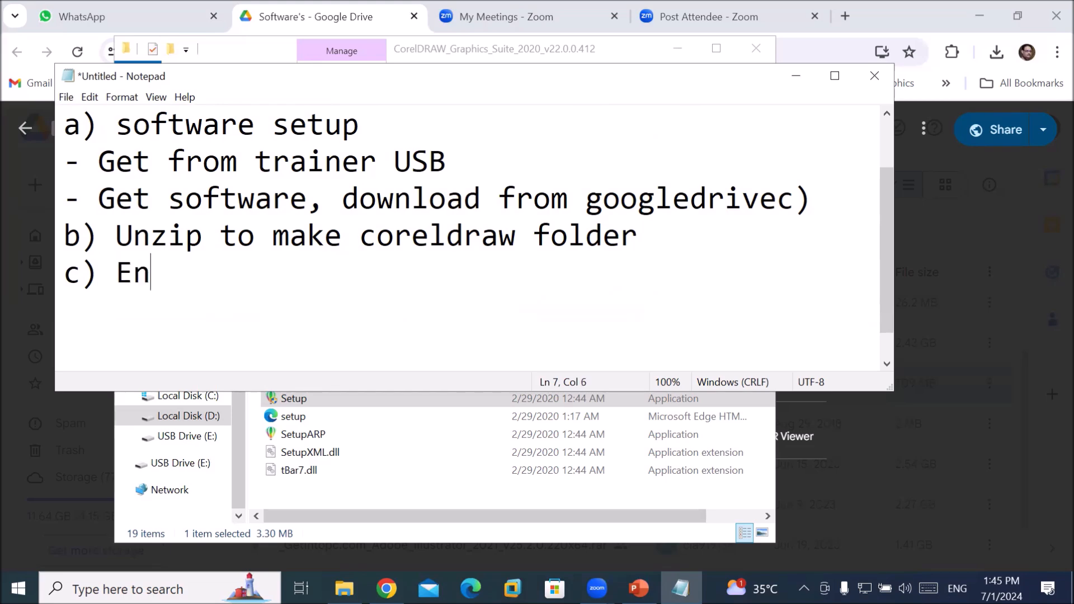
type("ter to coreld")
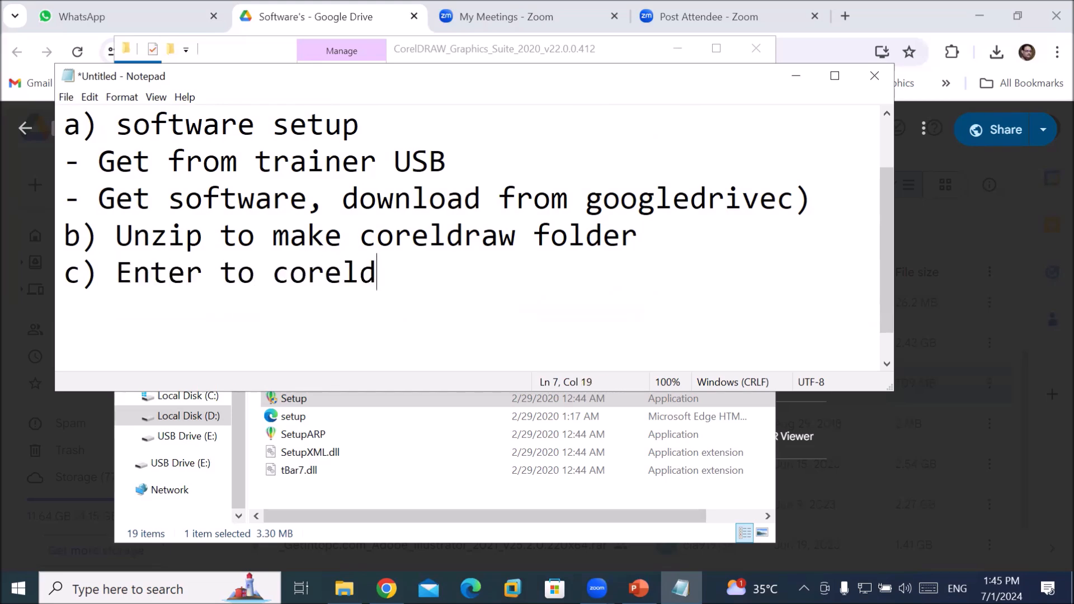
type("raw folder")
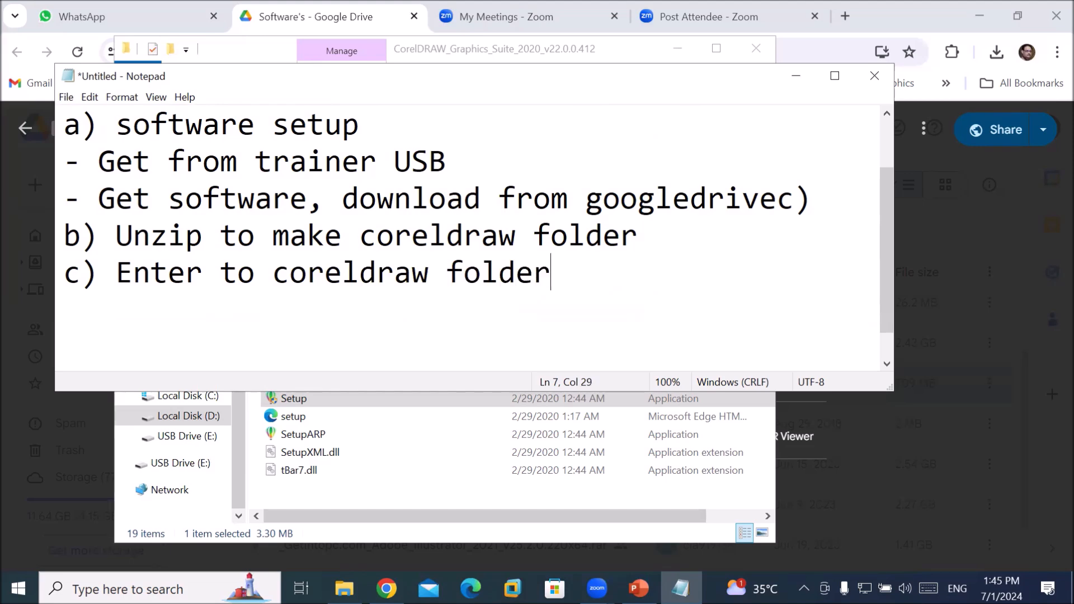
Step: Add a new line reading "d) setup" below line c of the notes
key("Return")
type("d) ")
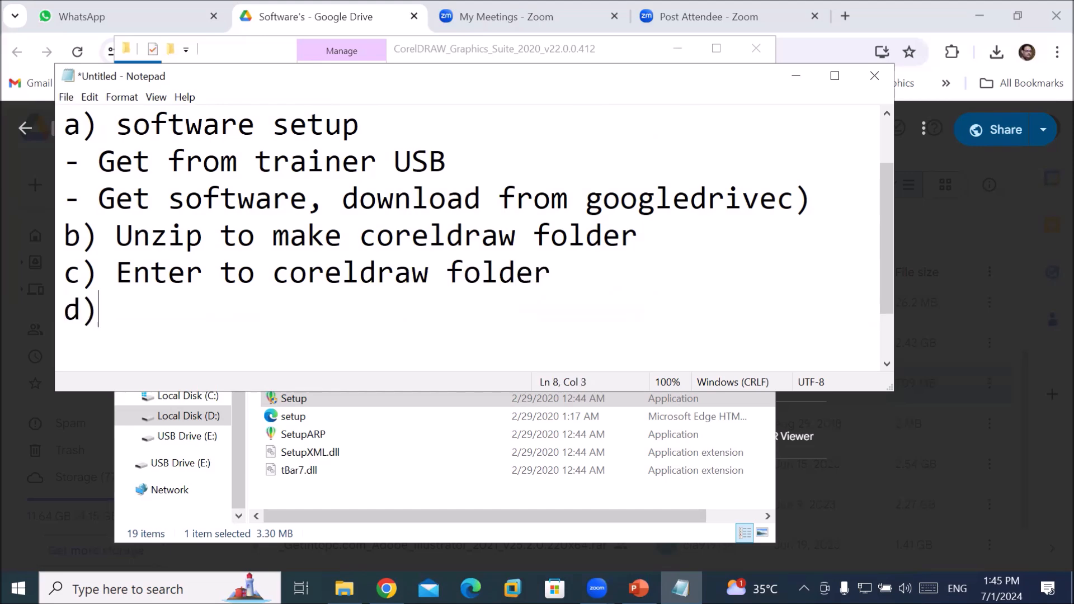
type("S")
key("BackSpace")
type("set")
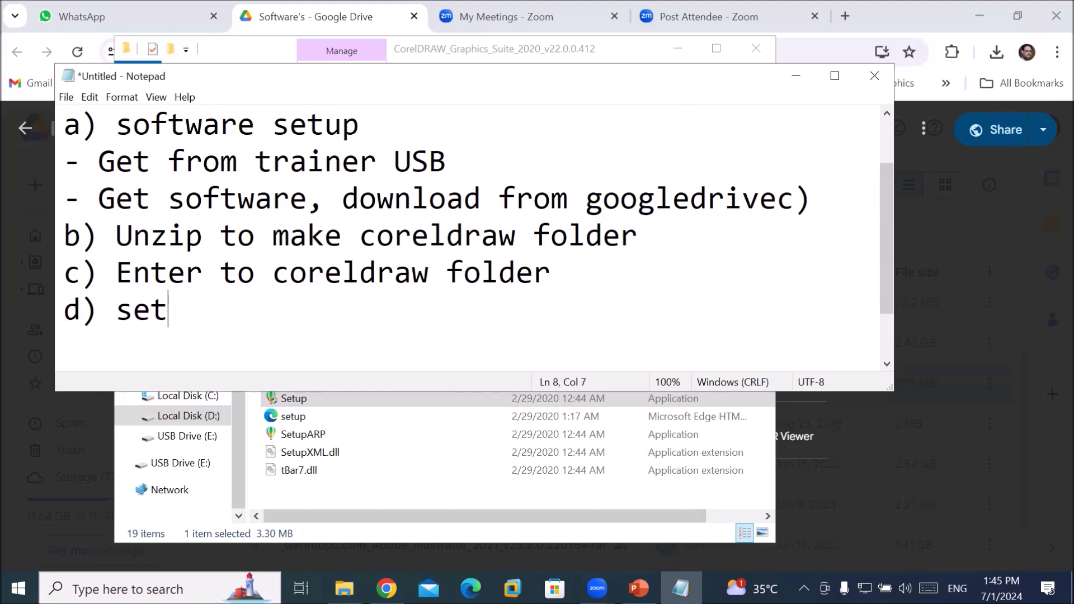
type("up")
Step: Expand line d of the notes to read: d) Run "setup" as a administrator
key("Left")
key("Left")
key("Left")
key("Left")
key("Left")
type("Rn")
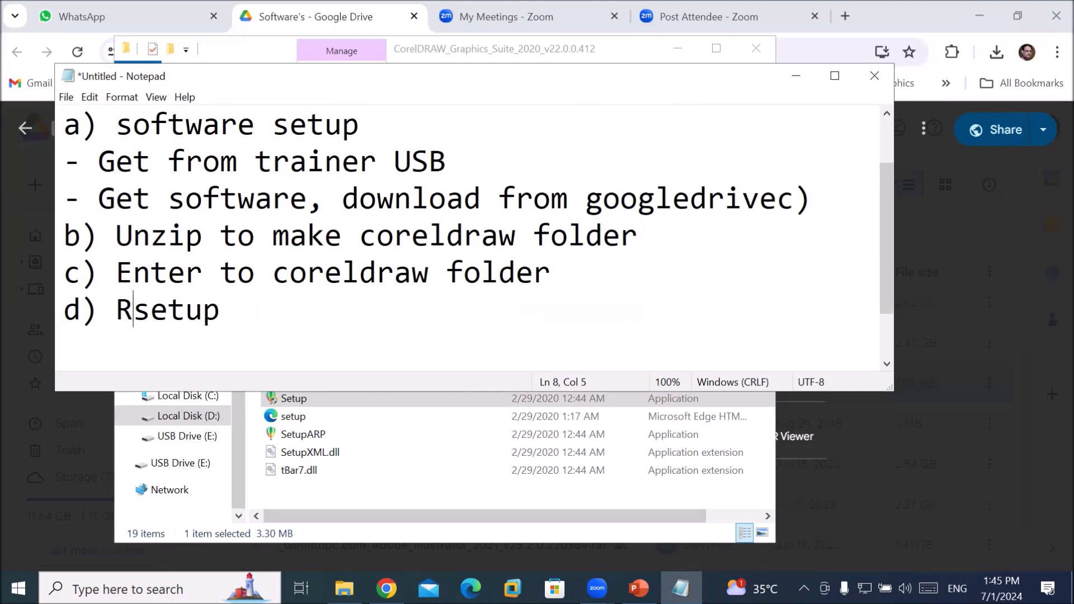
key("BackSpace")
type("un ")
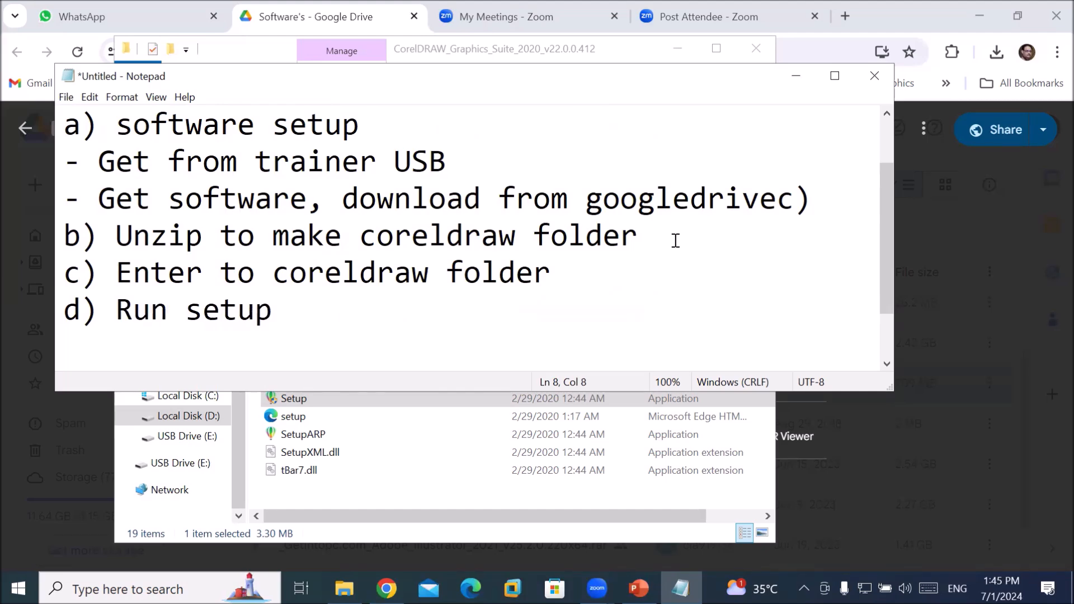
type("\"")
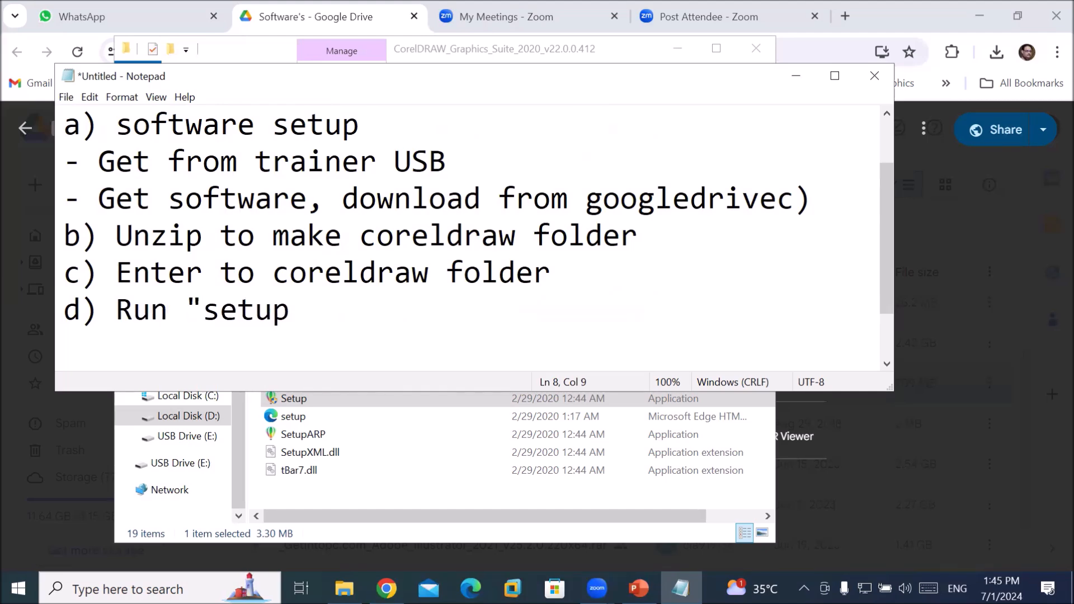
left_click(330, 313)
type("\" as a administrator")
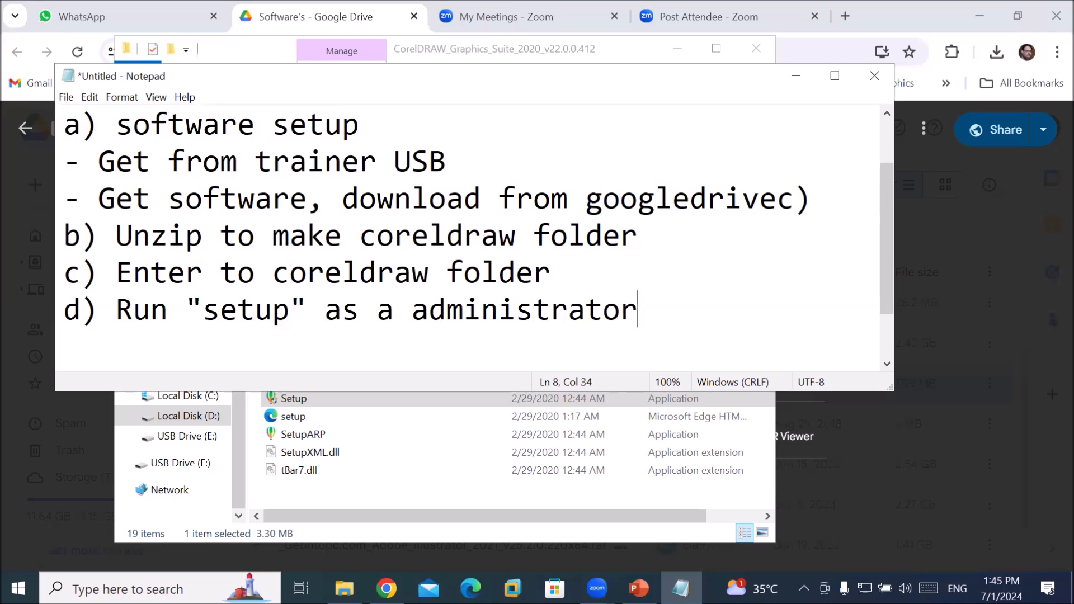
Step: Return to File Explorer, run the Setup application as administrator, and allow it to make changes
left_click(344, 587)
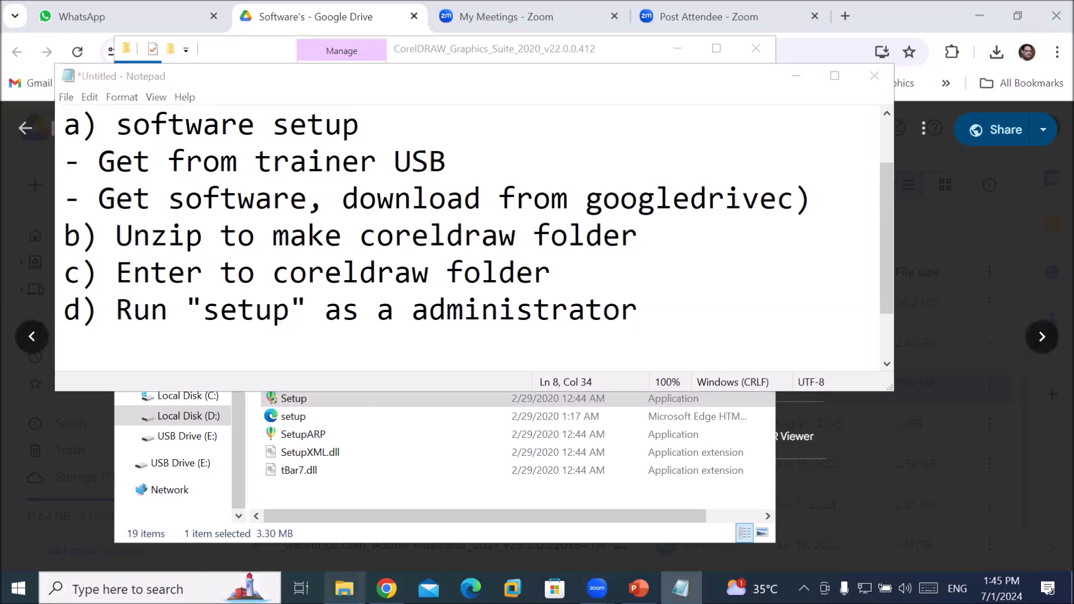
right_click(307, 401)
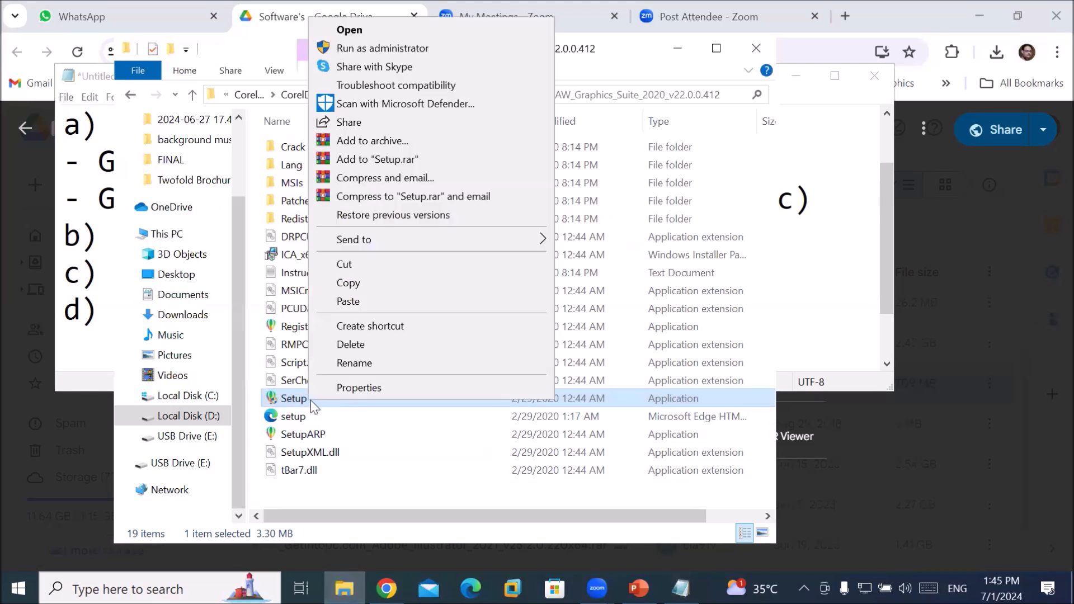
left_click(419, 50)
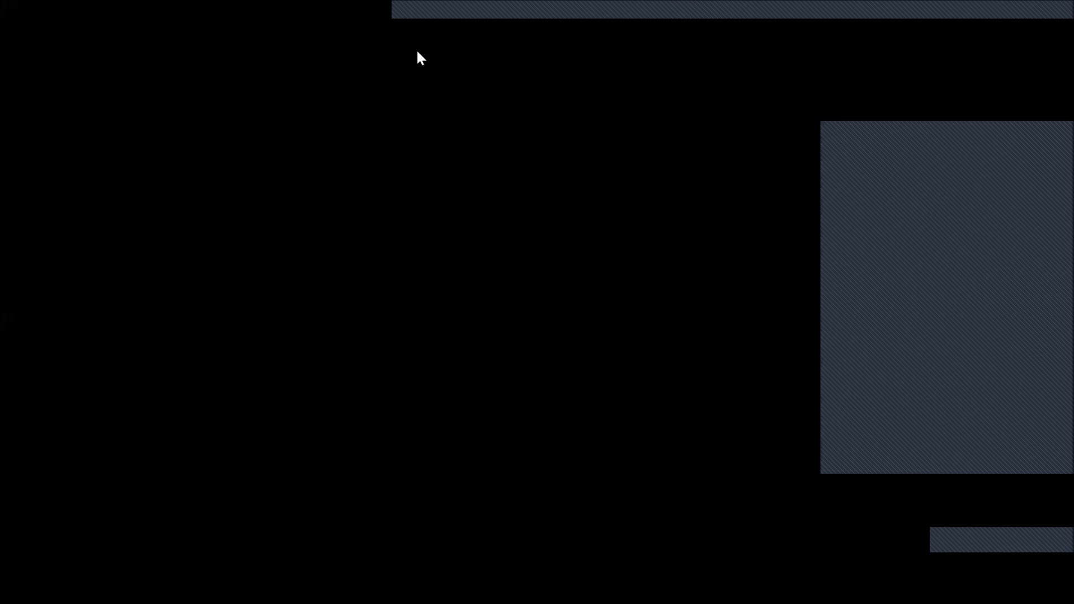
left_click(471, 419)
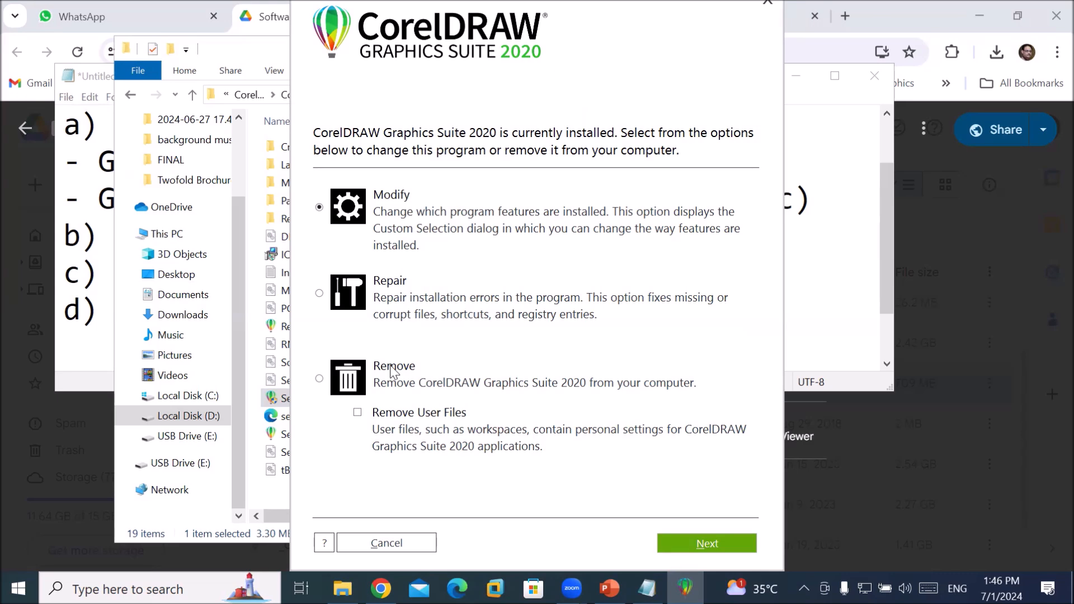
Step: Cancel the CorelDRAW Graphics Suite 2020 setup, confirm the cancellation, and finish the installer
left_click(385, 541)
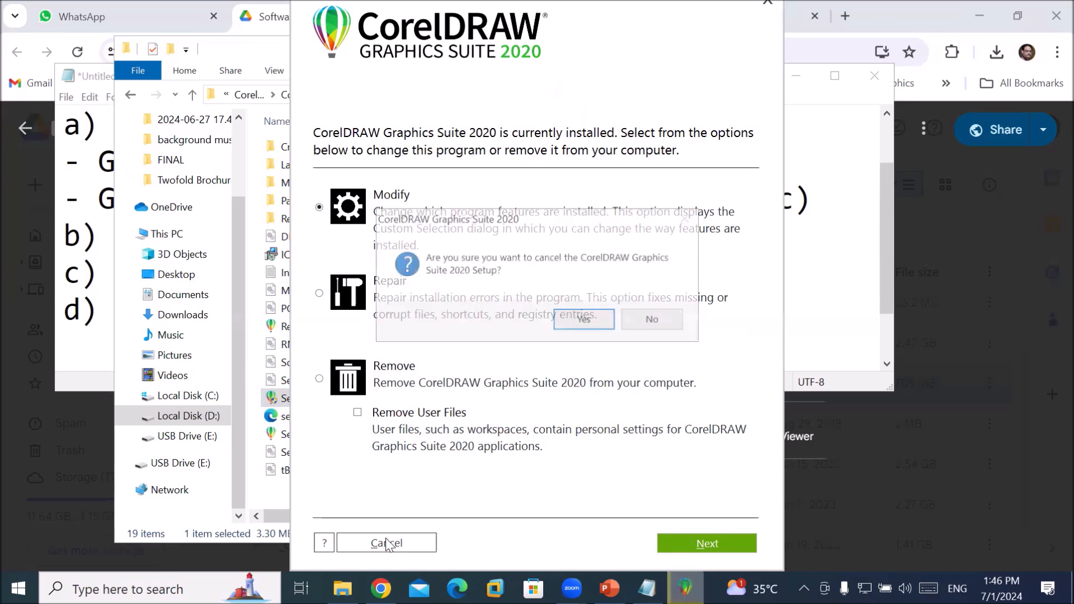
left_click(568, 320)
left_click(716, 543)
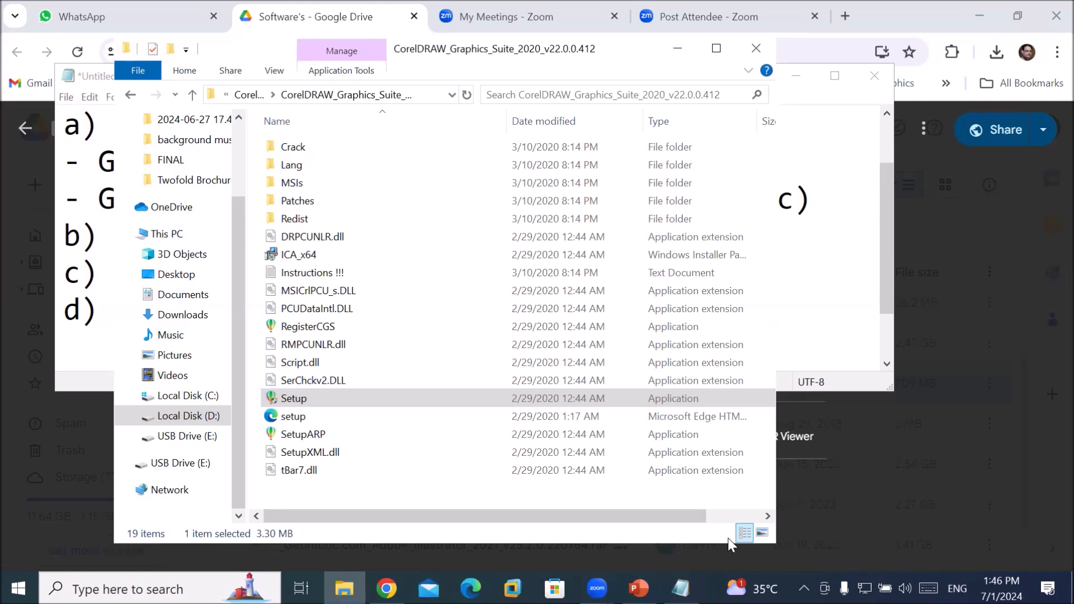
Step: Search Windows for "corel" to check whether CorelDRAW is installed, and dismiss the search
left_click(168, 589)
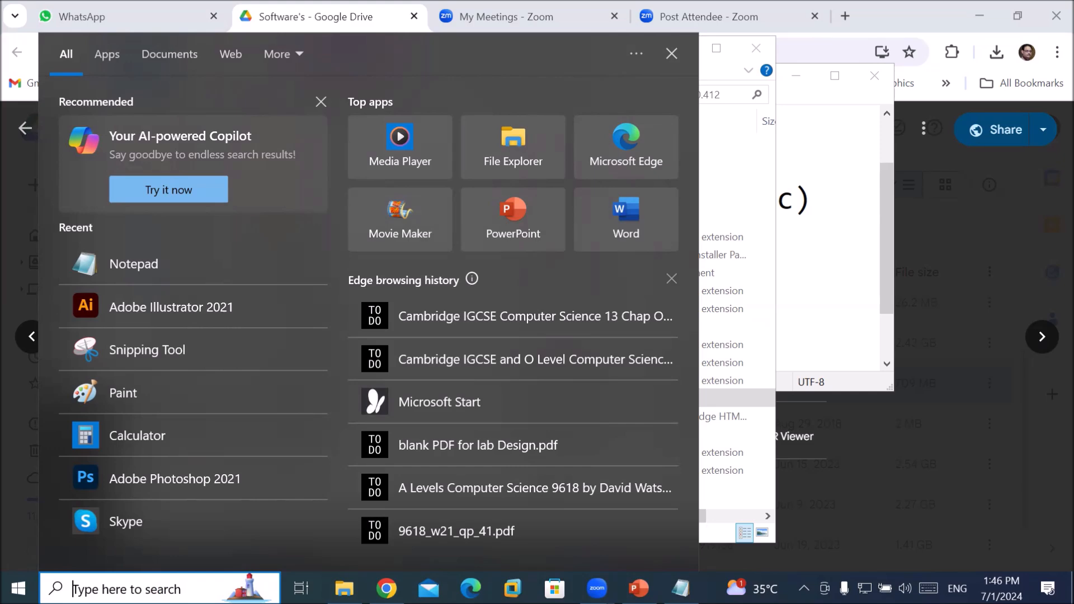
type("corel")
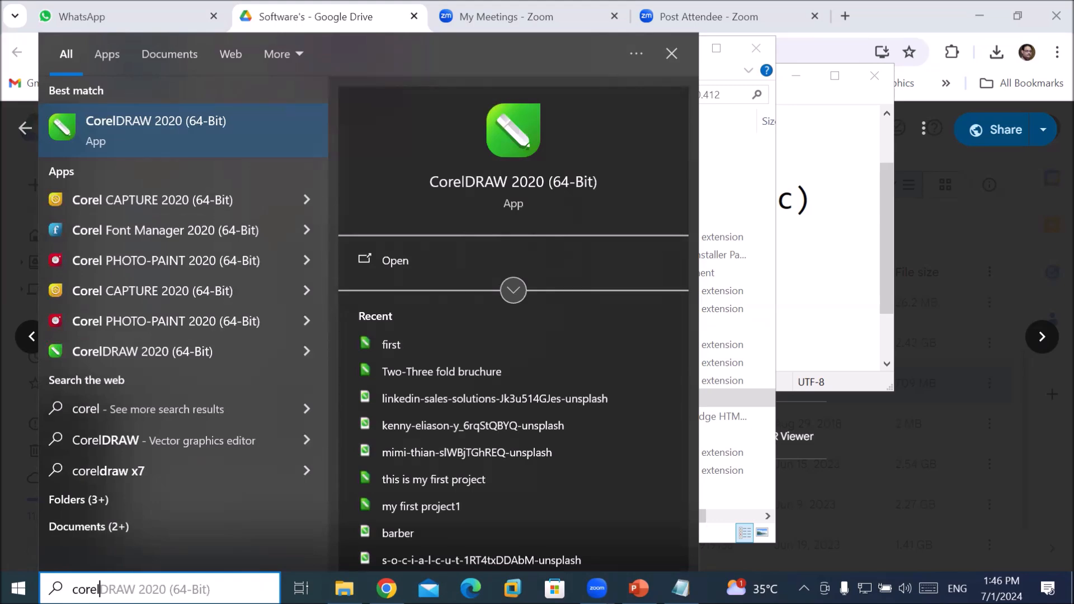
key("Escape")
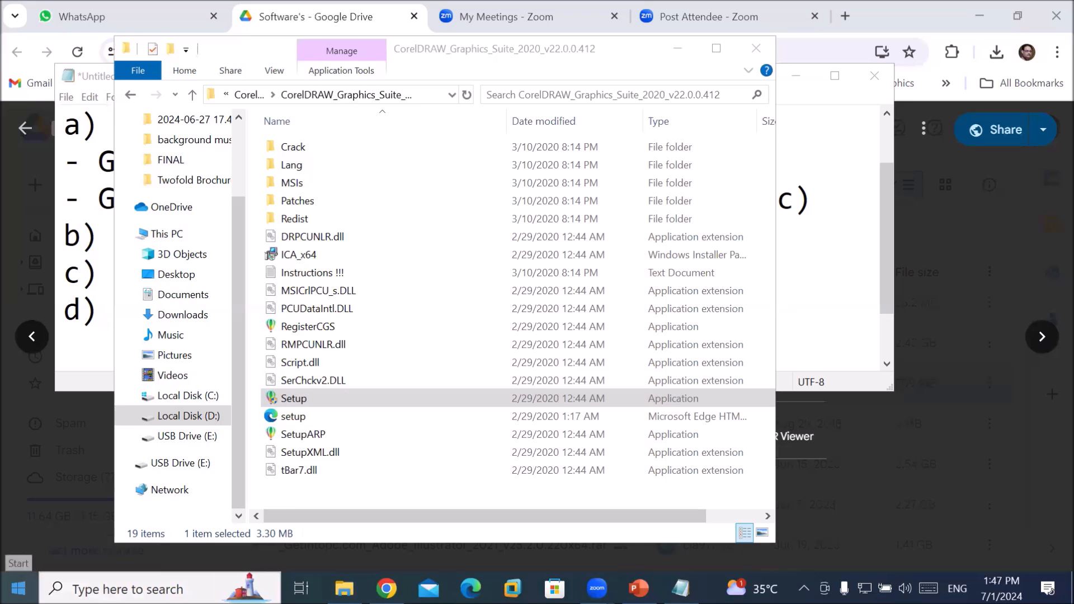
Step: Expand the CorelDRAW Graphics Suite 2020 folder in the Windows app list and point out CorelDRAW 2020 (64-Bit)
left_click(18, 588)
scroll(169, 395, "down", 3)
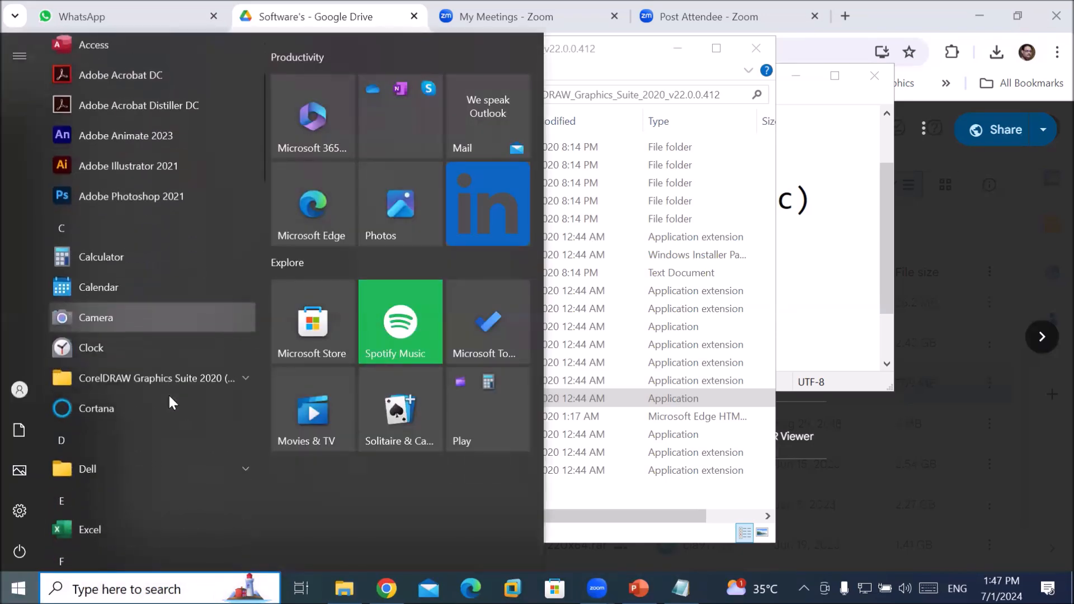
left_click(248, 378)
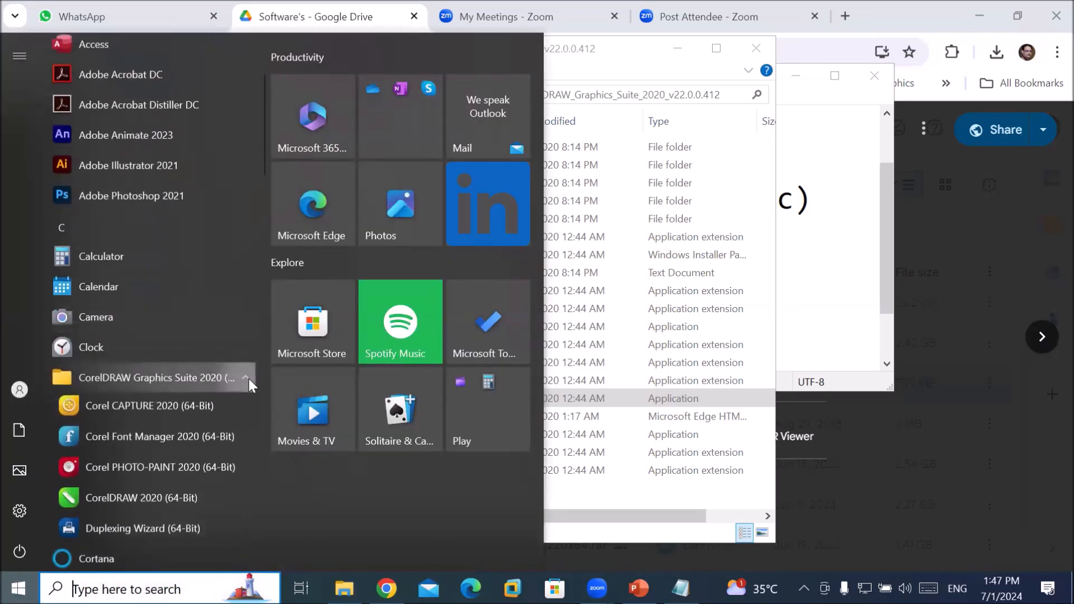
scroll(248, 378, "down", 2)
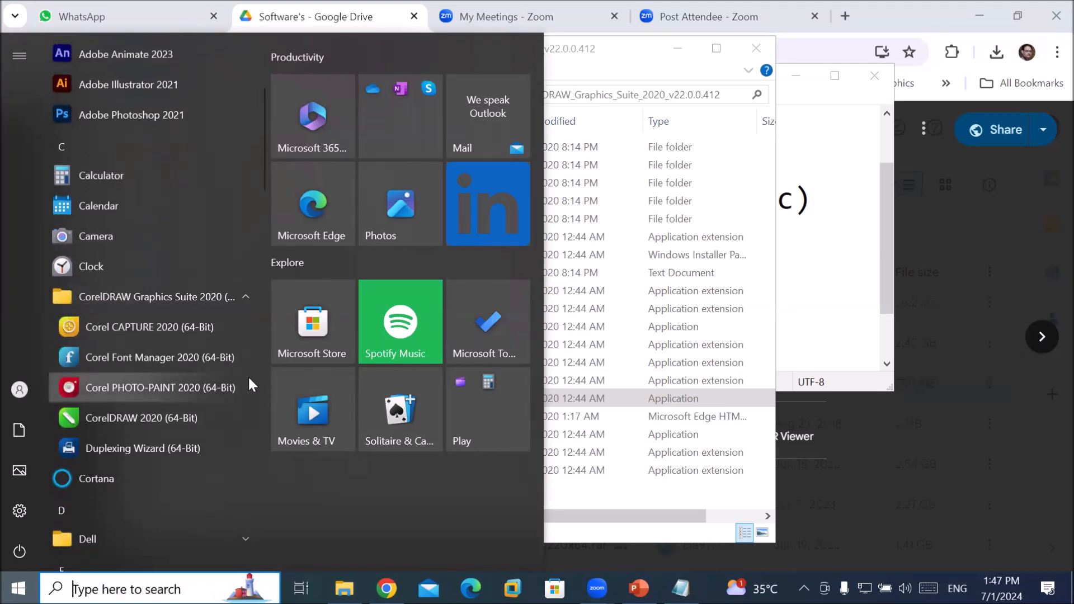
left_click(144, 418)
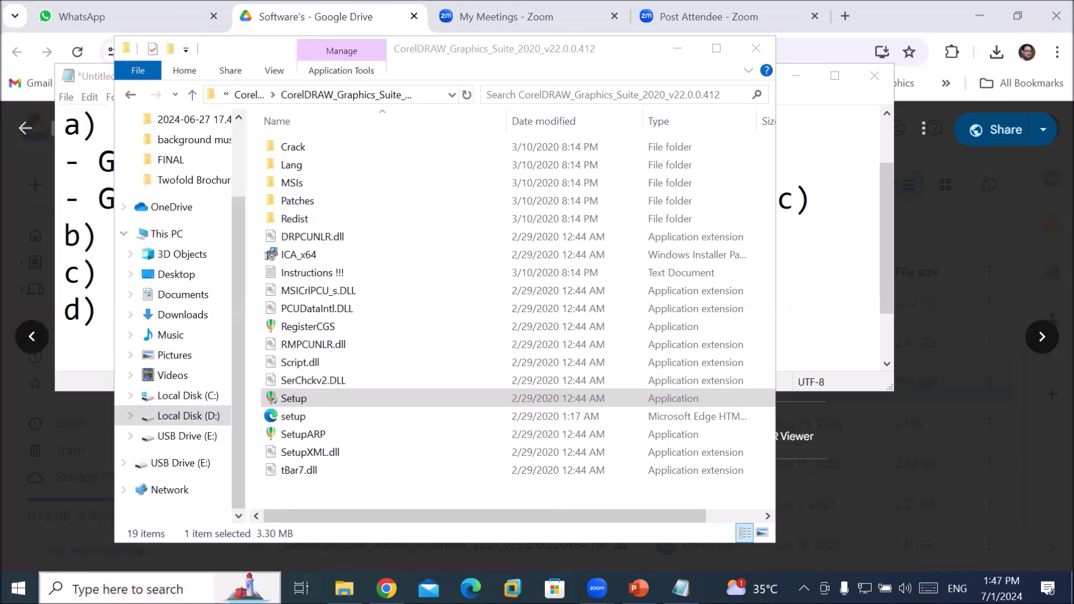
Step: Search Windows for "control" and open Control Panel
left_click(72, 589)
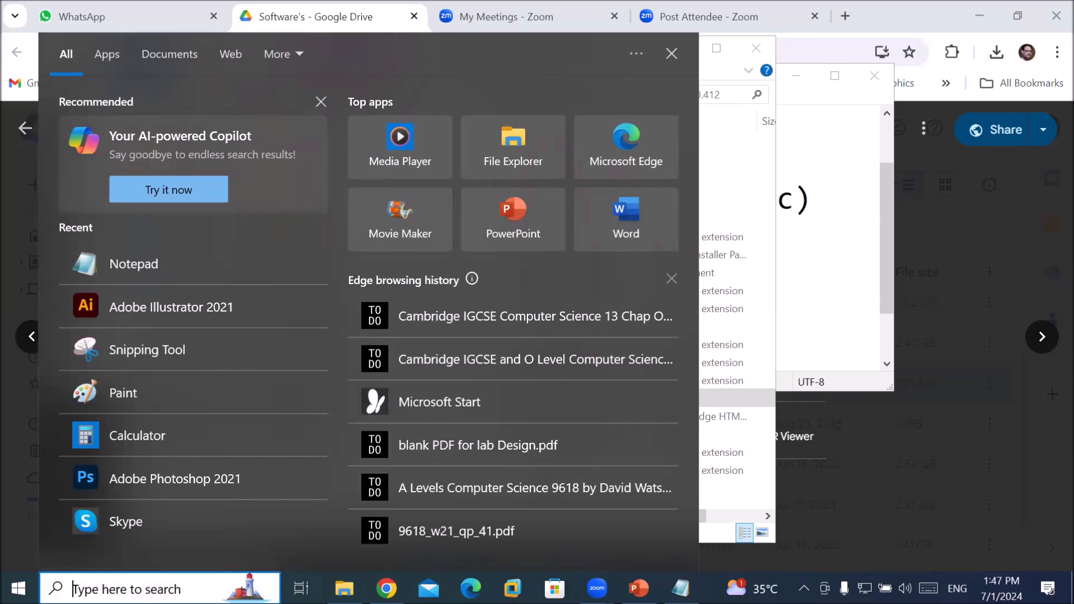
left_click(779, 276)
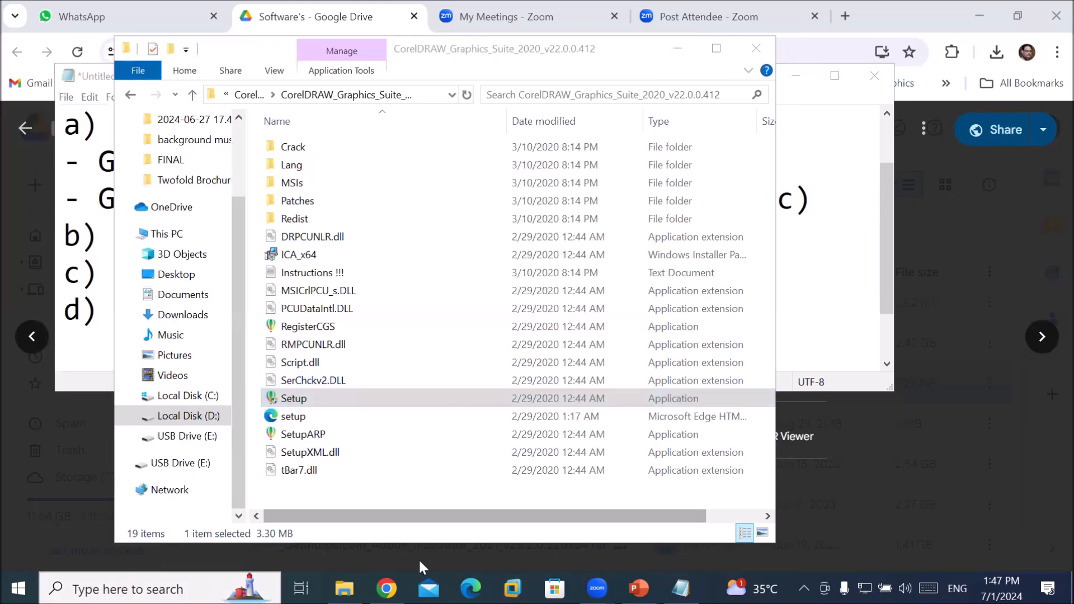
left_click(135, 589)
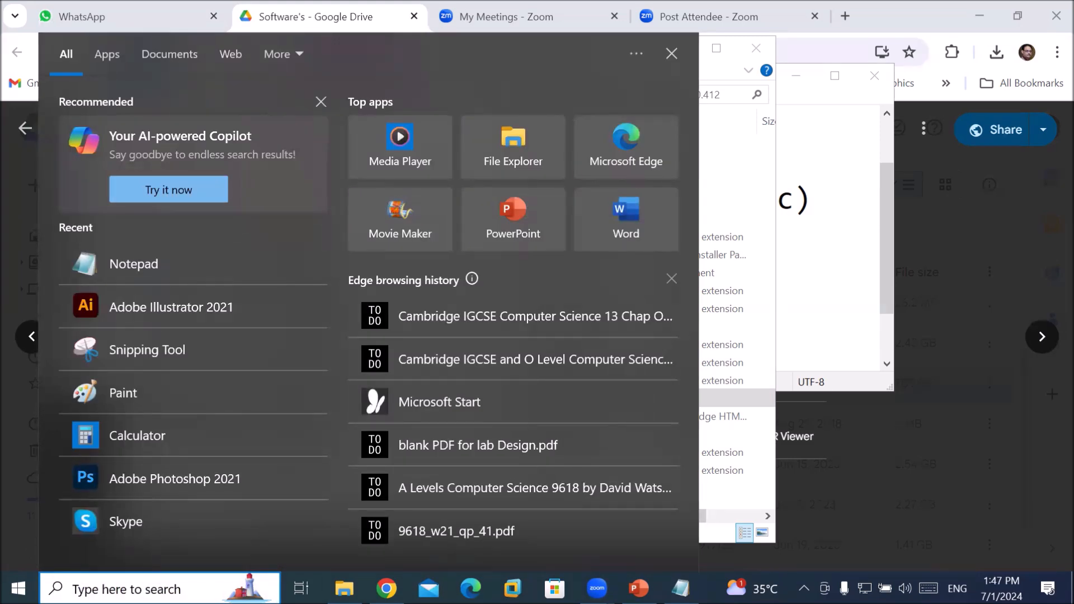
type("control")
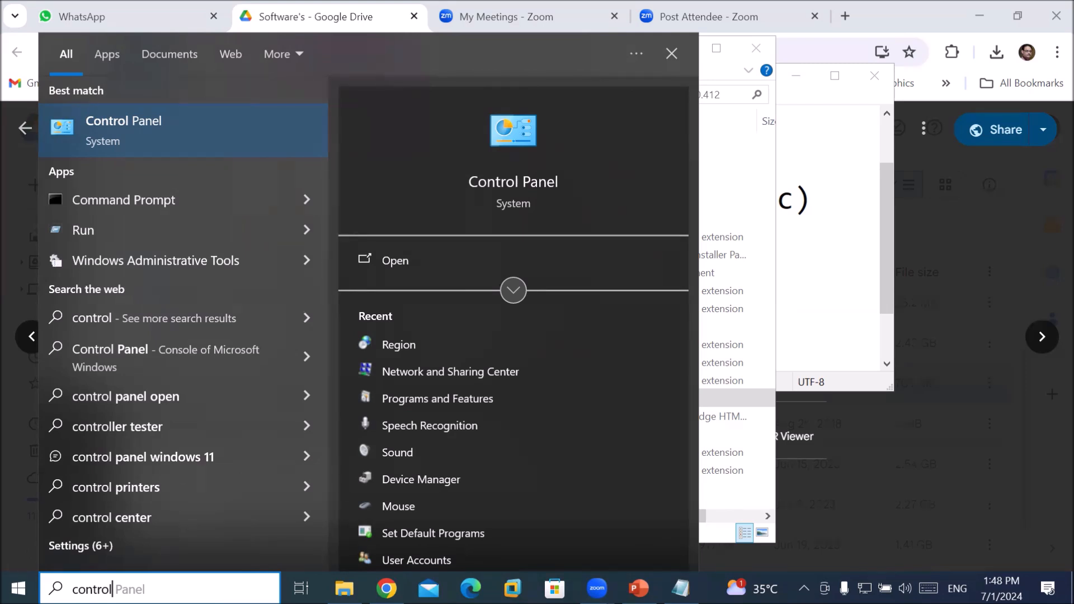
left_click(173, 136)
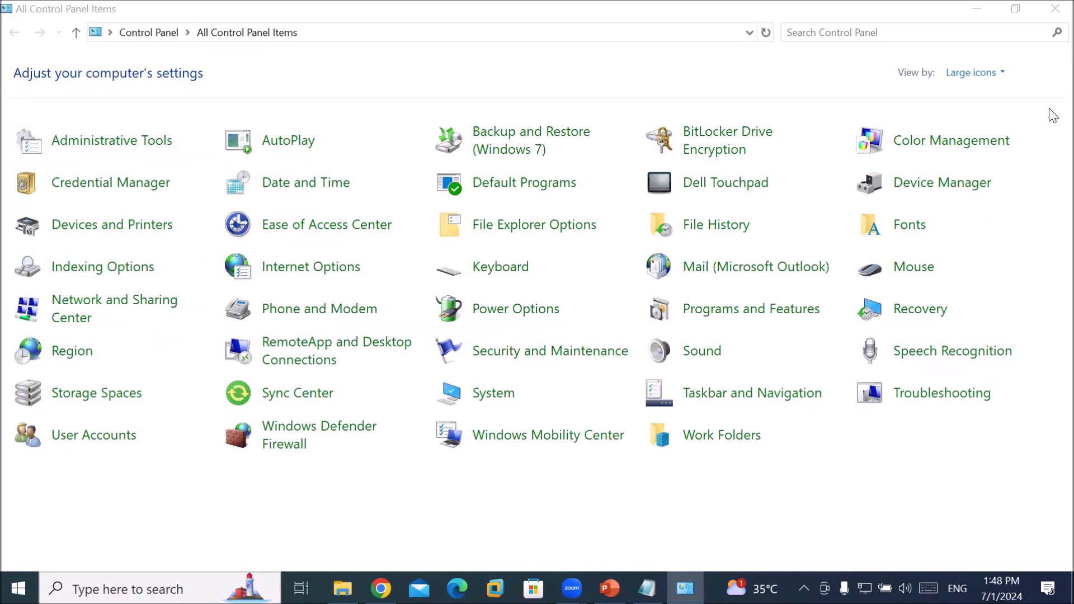
Step: Switch the Control Panel view to Category and back to Large icons
left_click(965, 71)
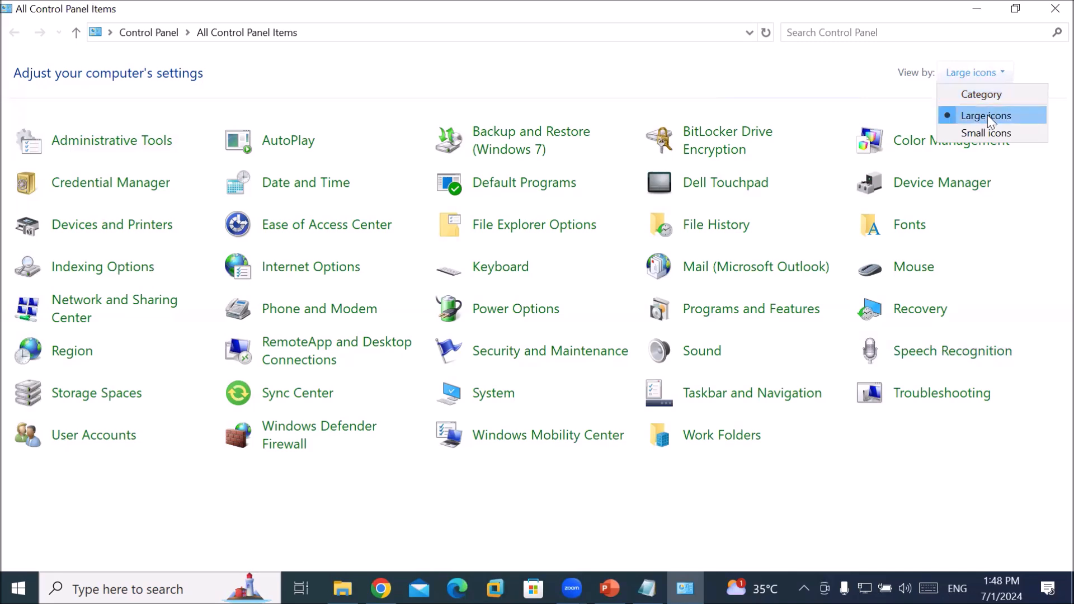
left_click(1018, 101)
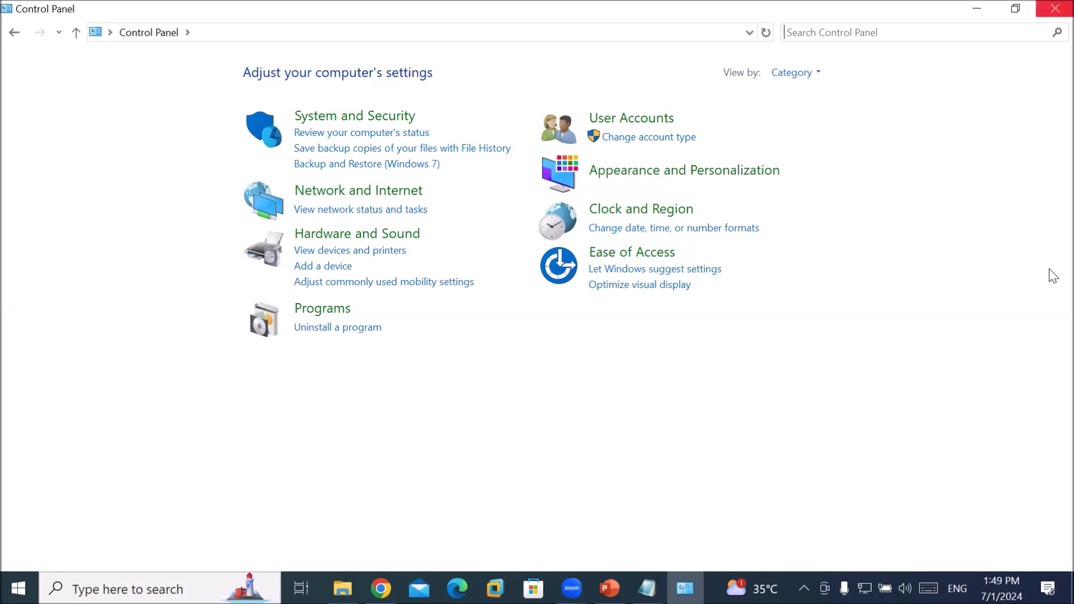
left_click(804, 73)
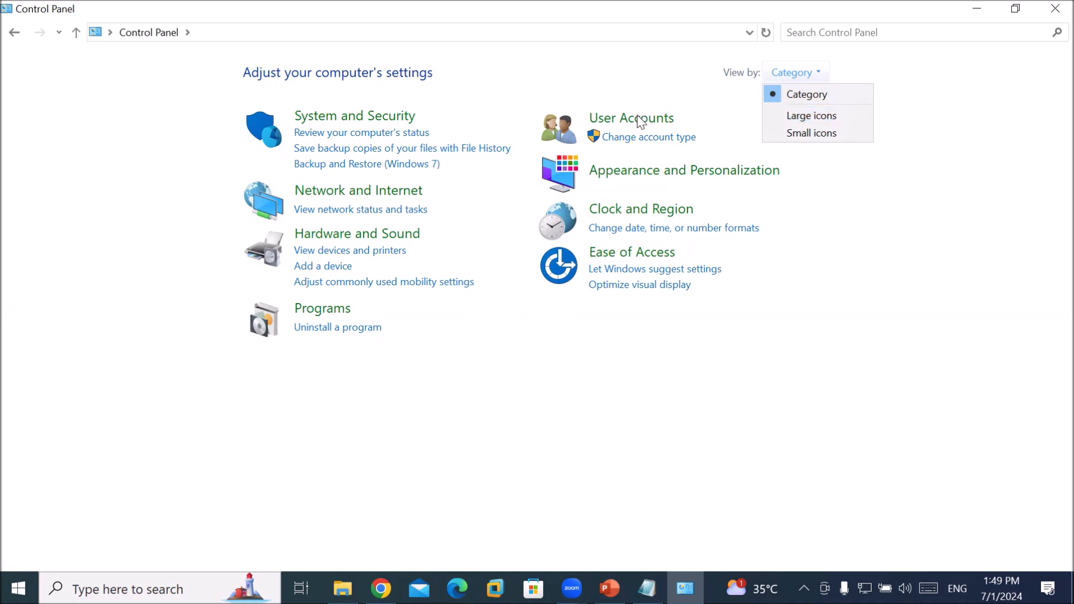
left_click(811, 115)
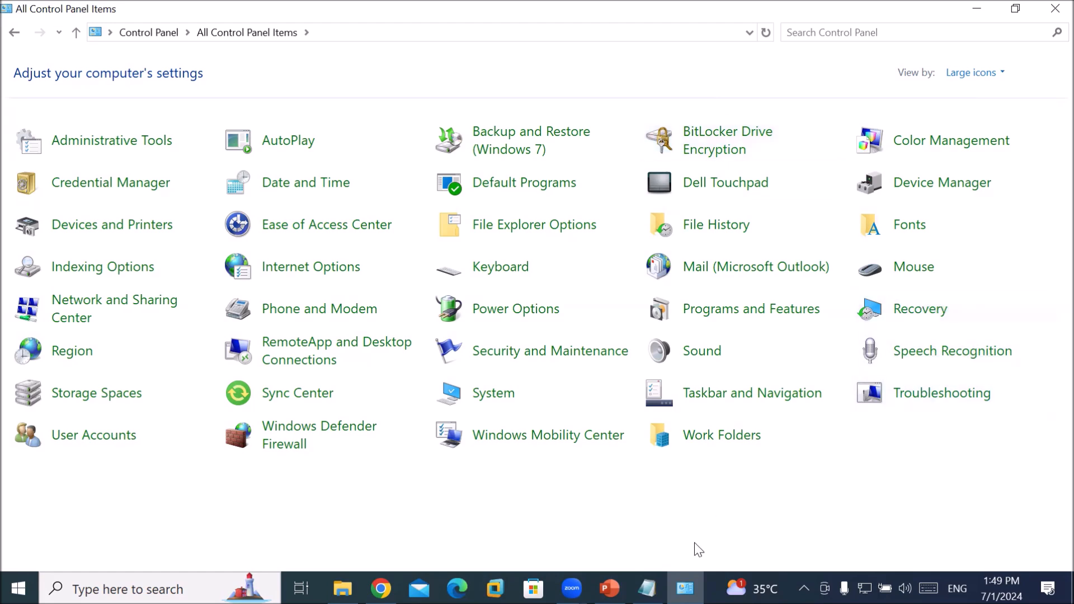
Step: Return to the Notepad notes and add the line "Note: how to check software list" below line d
left_click(647, 588)
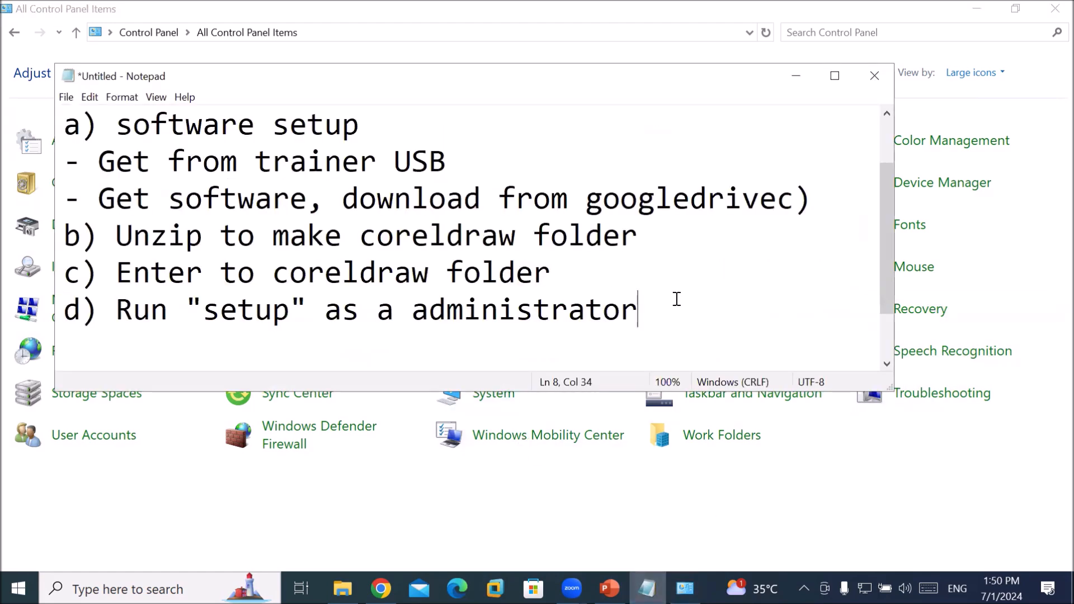
key("Return")
type("Note: ")
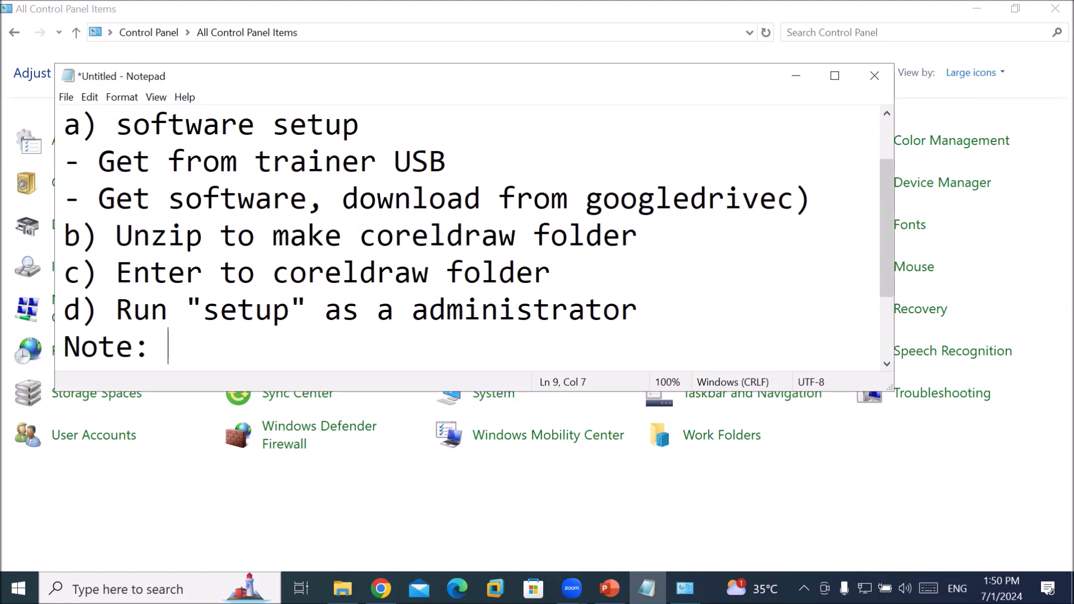
type("howt")
key("BackSpace")
type("wt")
key("BackSpace")
key("BackSpace")
type("to")
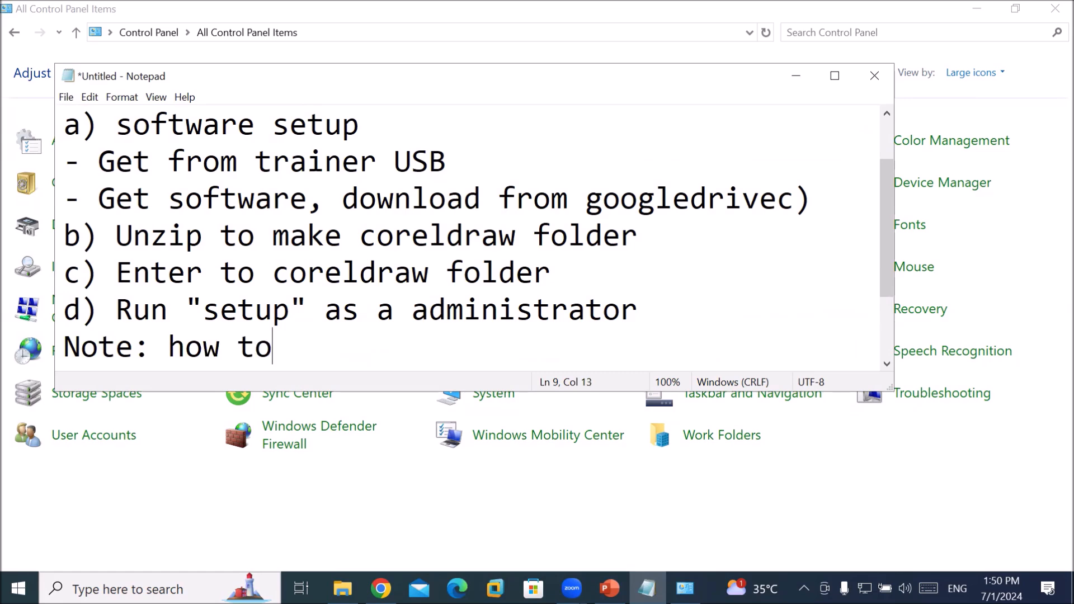
type(" check")
key("BackSpace")
type("ck")
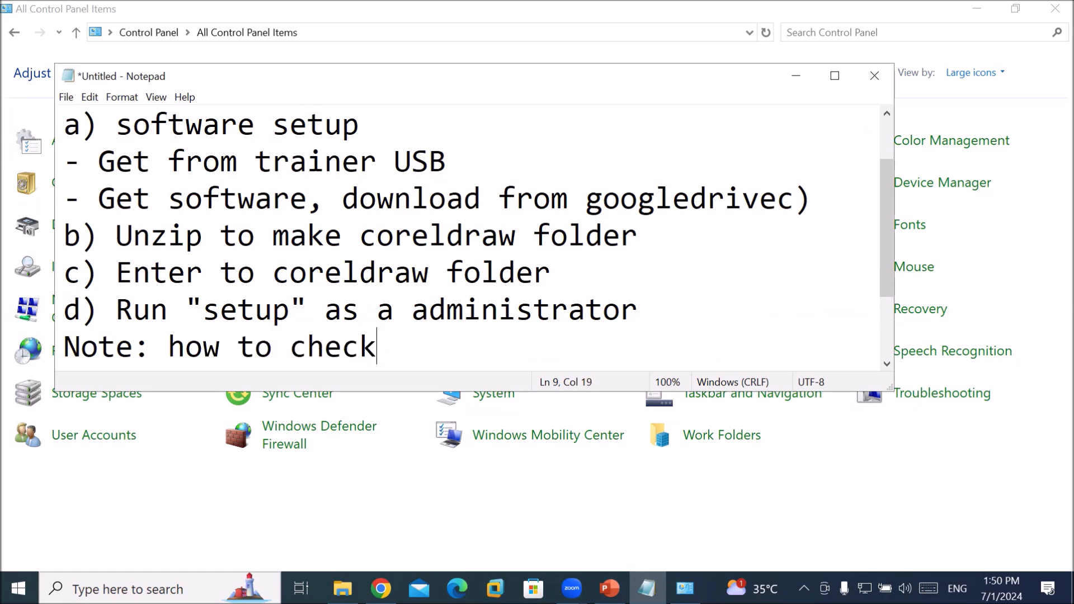
type(" softwar")
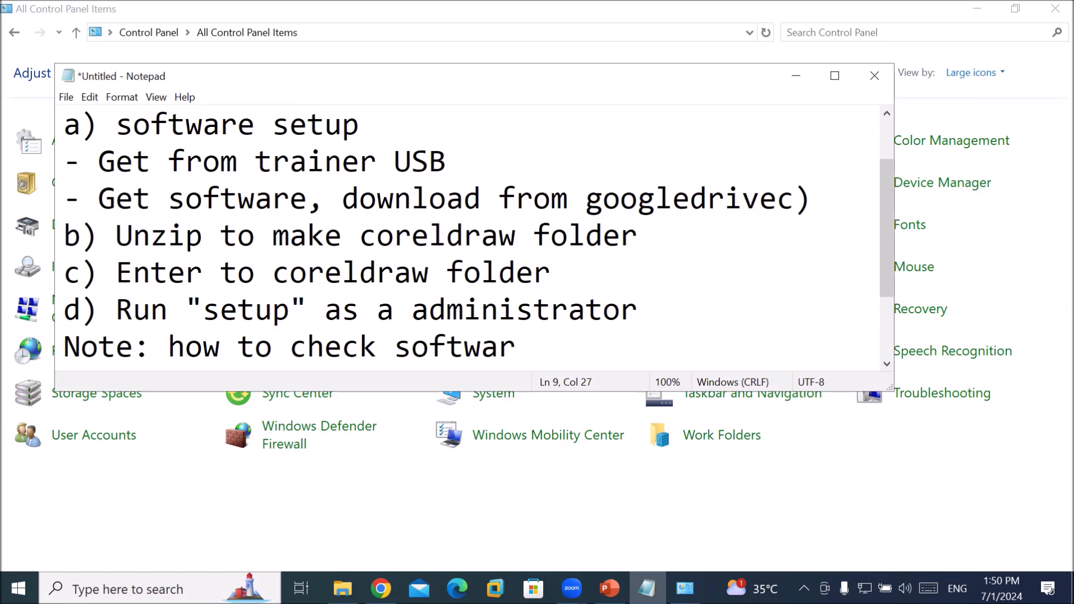
type("e list")
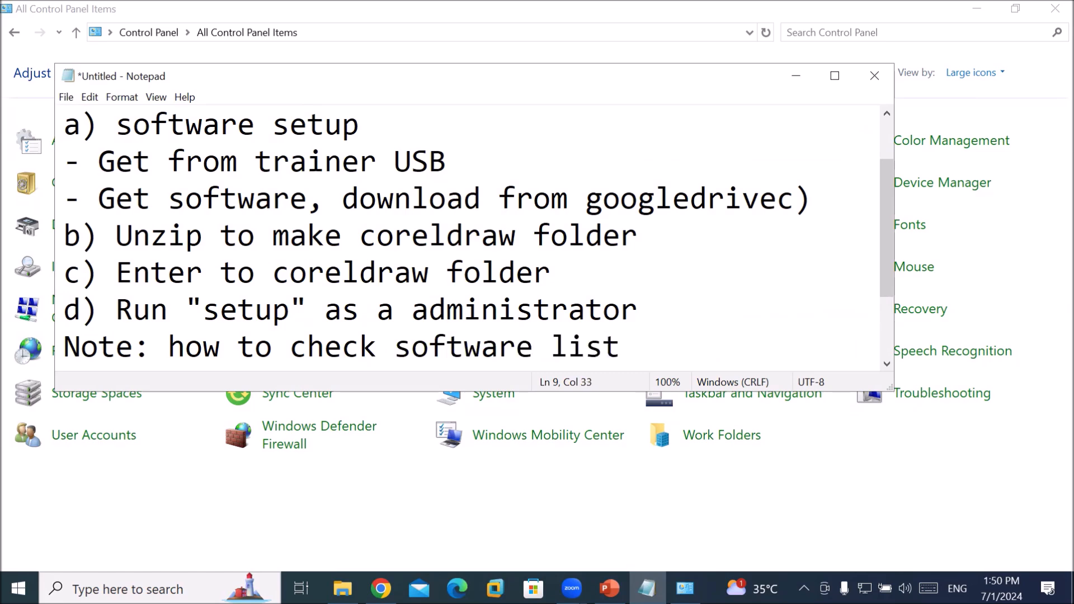
Step: Add the line "- use Control panel" below the note, and delete the stray "c" after "googledrive"
key("Return")
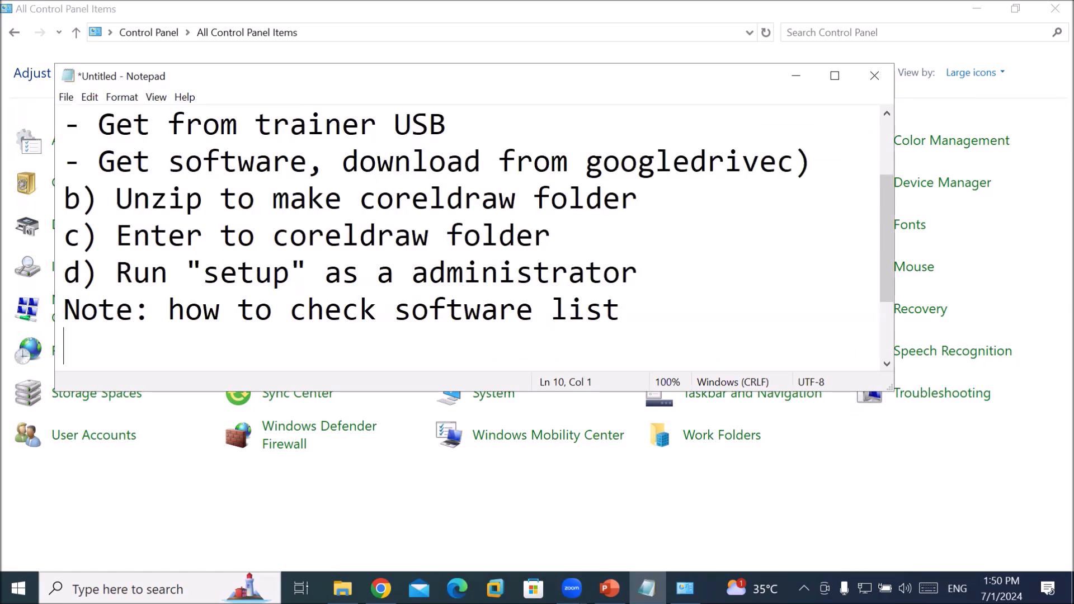
type("- use Contro")
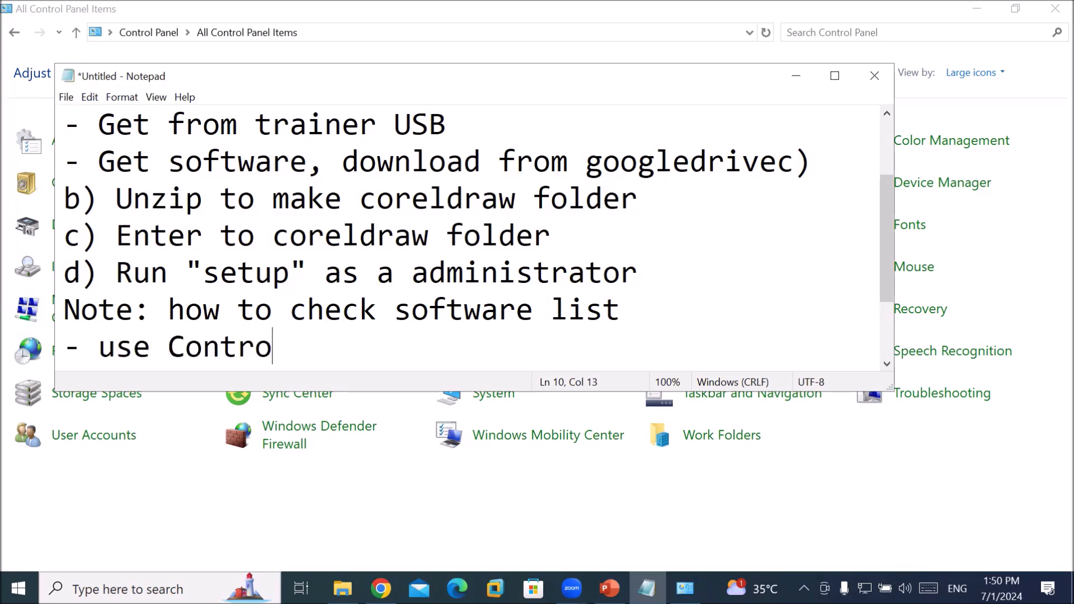
type("l panel")
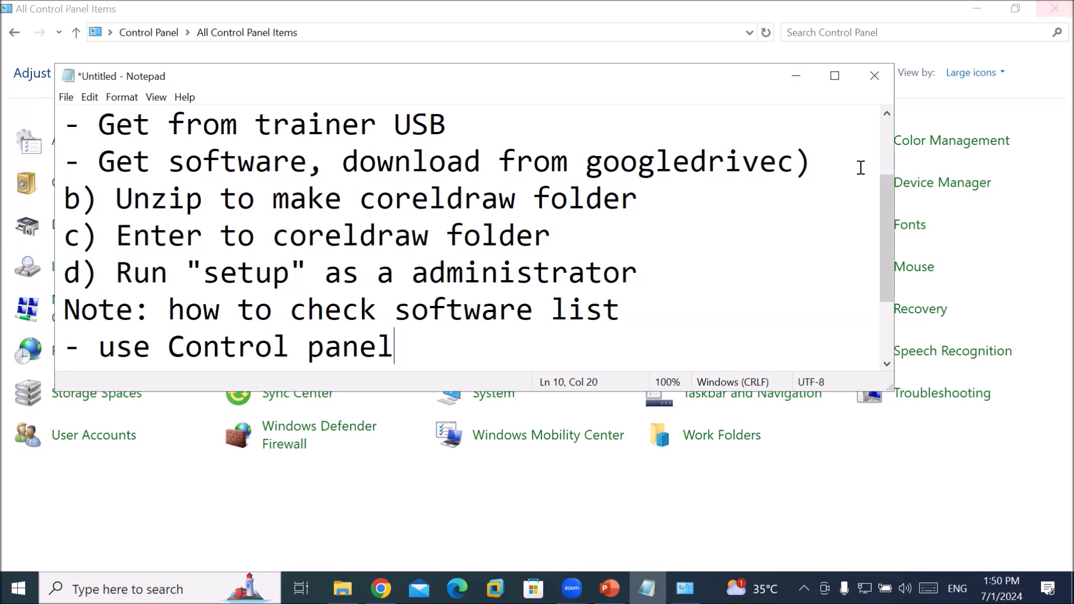
left_click(793, 163)
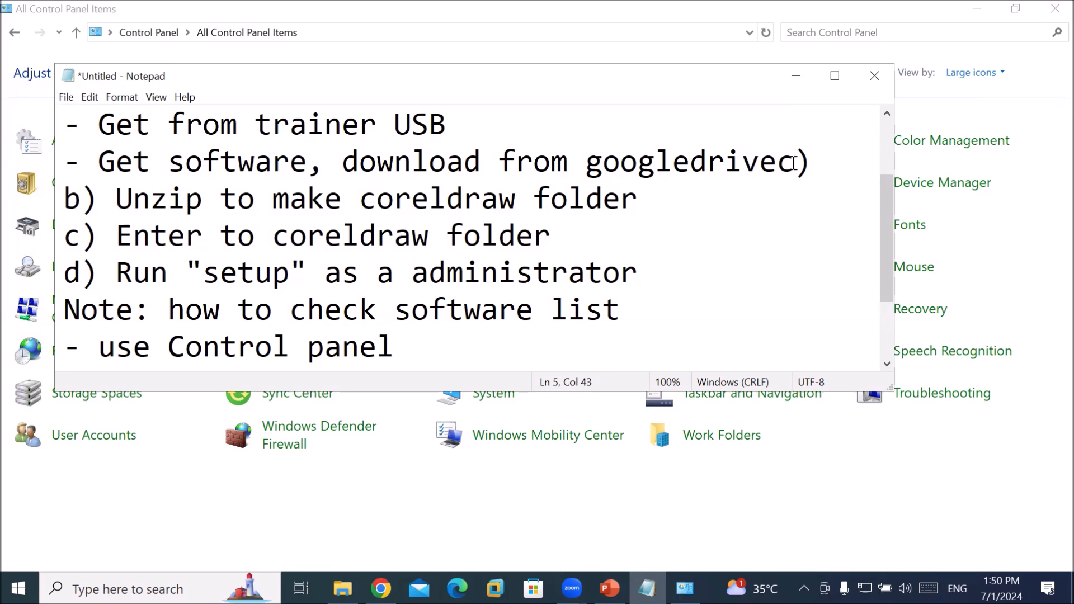
key("BackSpace")
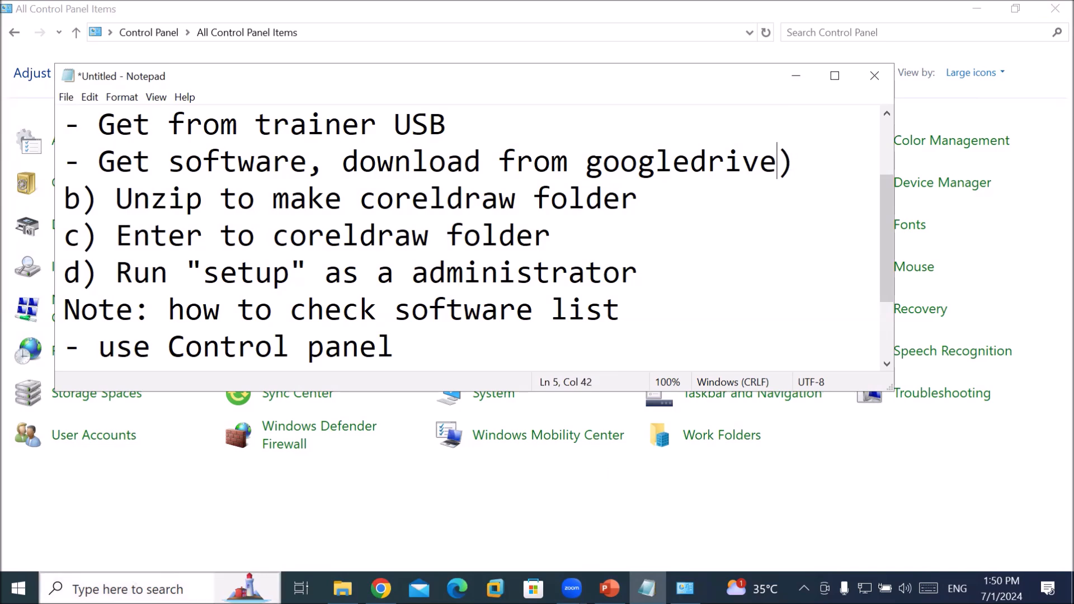
Step: Close Control Panel, reopen it through a Windows search for "control", and view its items by Category
left_click(647, 588)
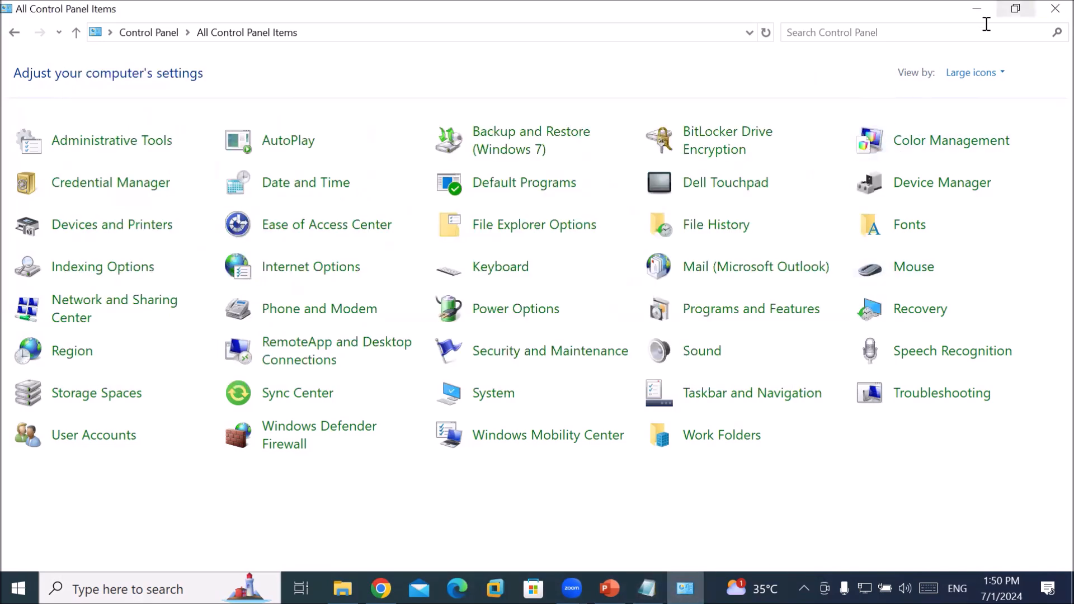
left_click(1055, 8)
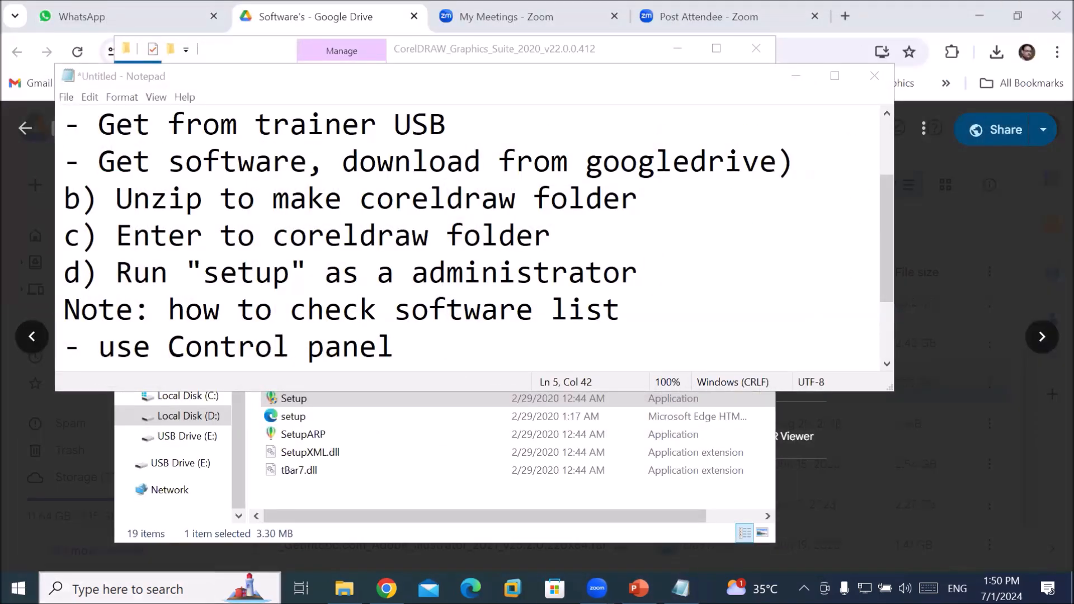
left_click(128, 589)
type("control")
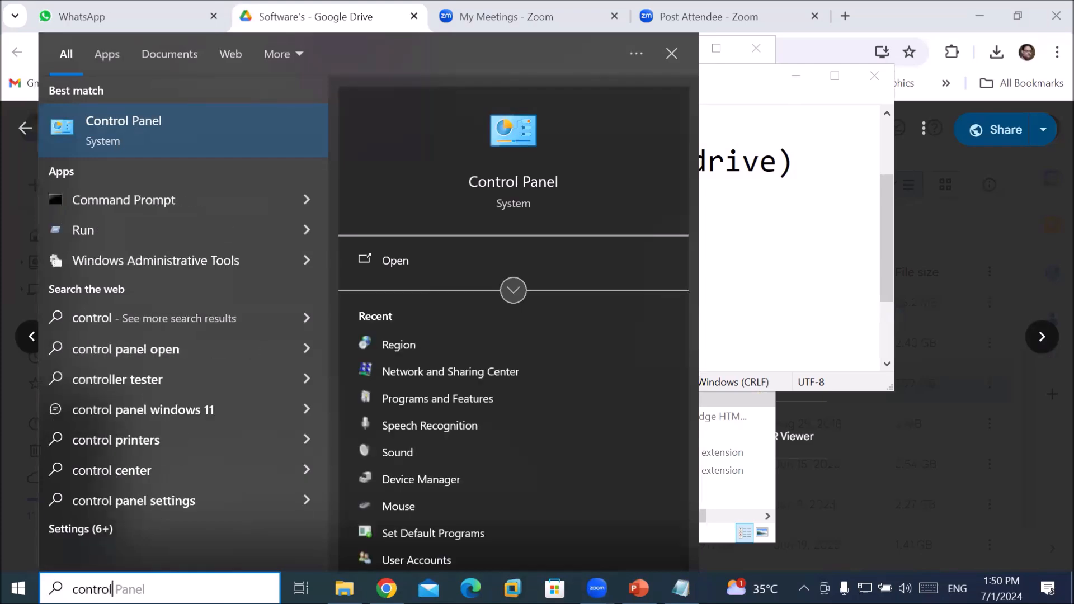
key("Return")
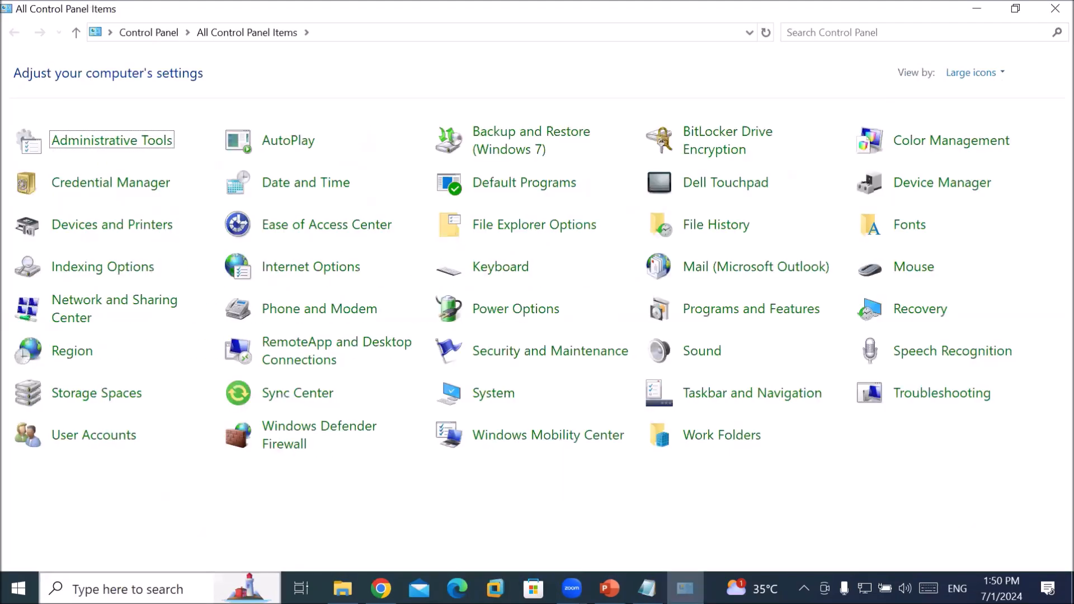
left_click(968, 73)
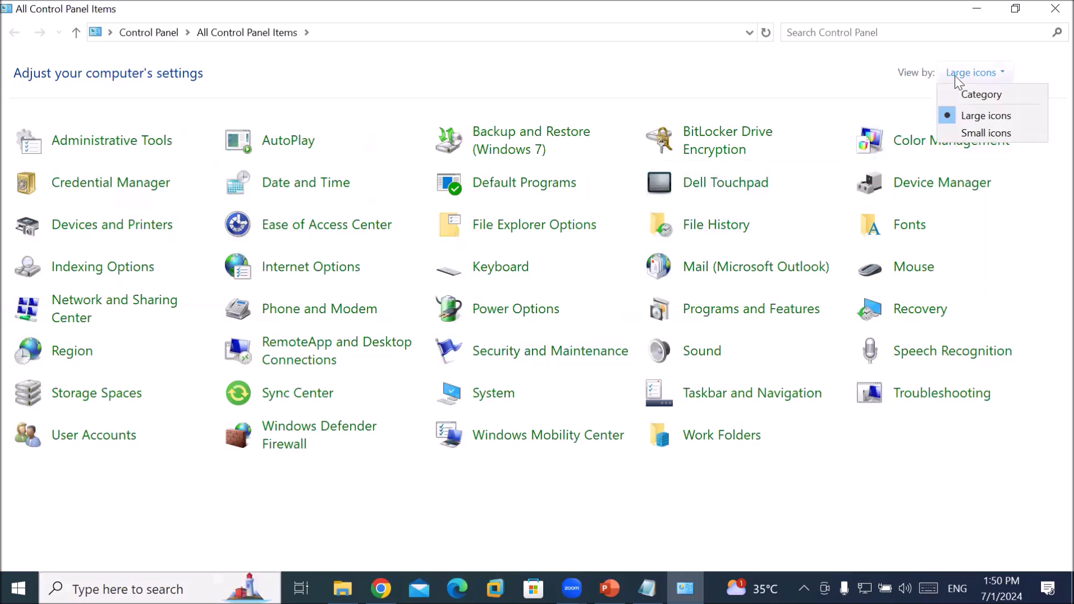
left_click(974, 96)
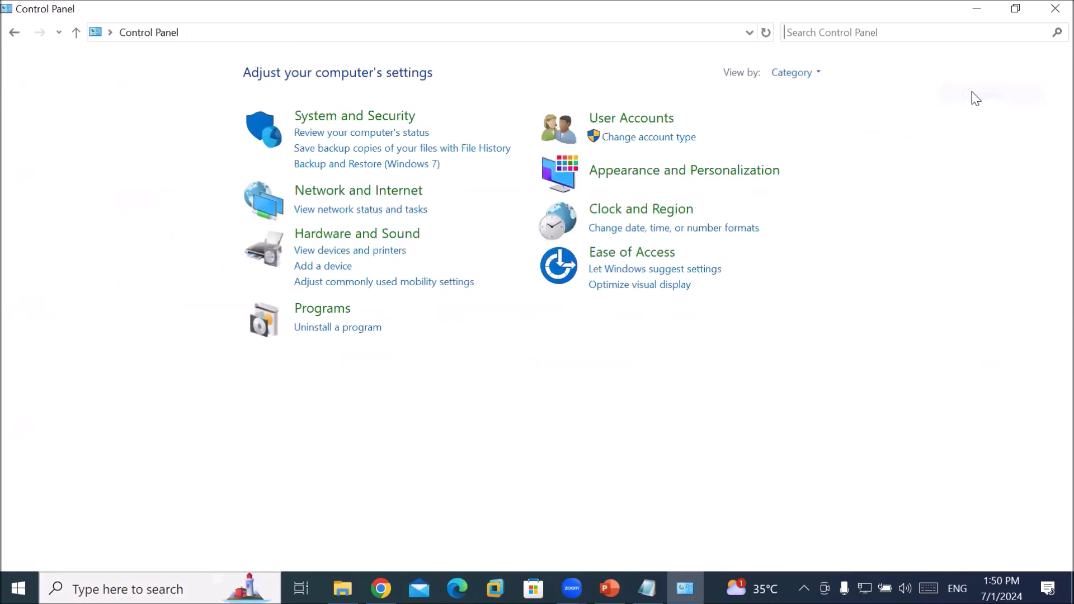
Step: Show the Control Panel items as Large icons and open Programs and Features
left_click(806, 71)
left_click(806, 115)
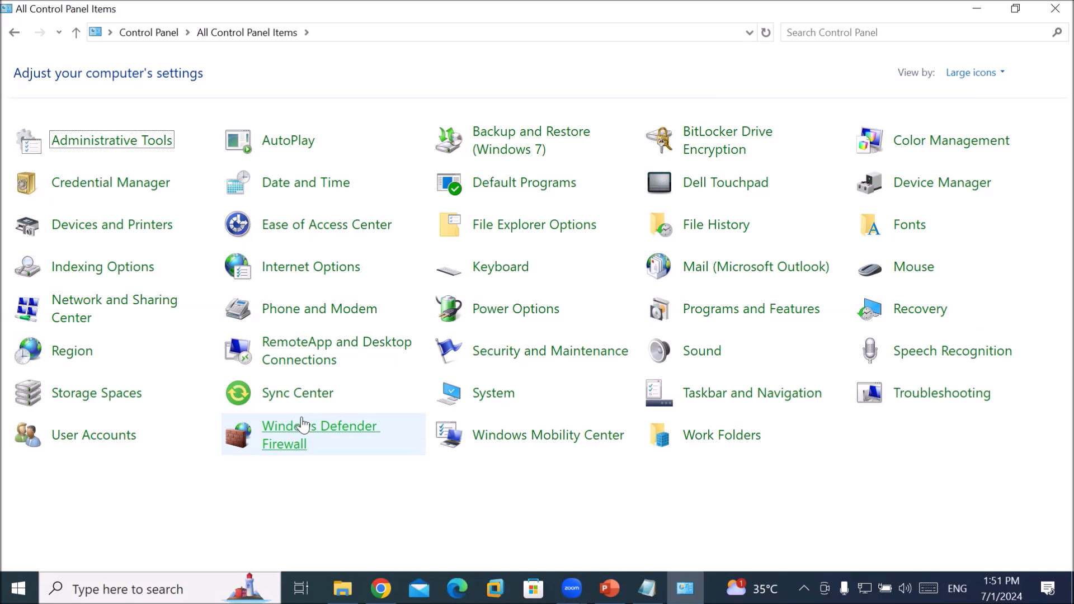
left_click(756, 312)
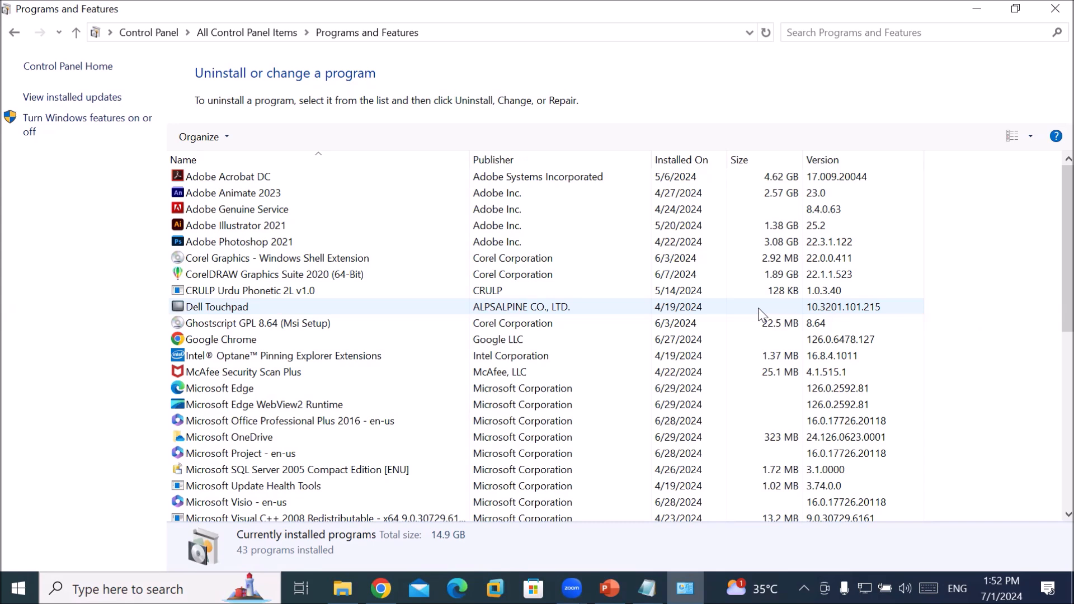
Step: Start Uninstall/Change for CorelDRAW Graphics Suite 2020 (64-Bit) in the installed programs list
left_click(428, 278)
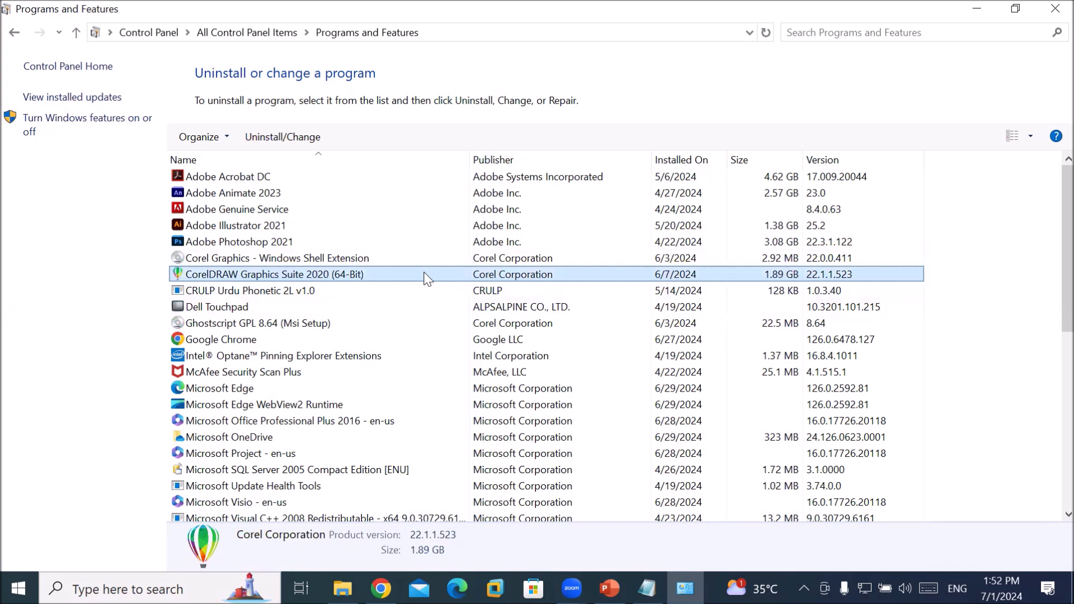
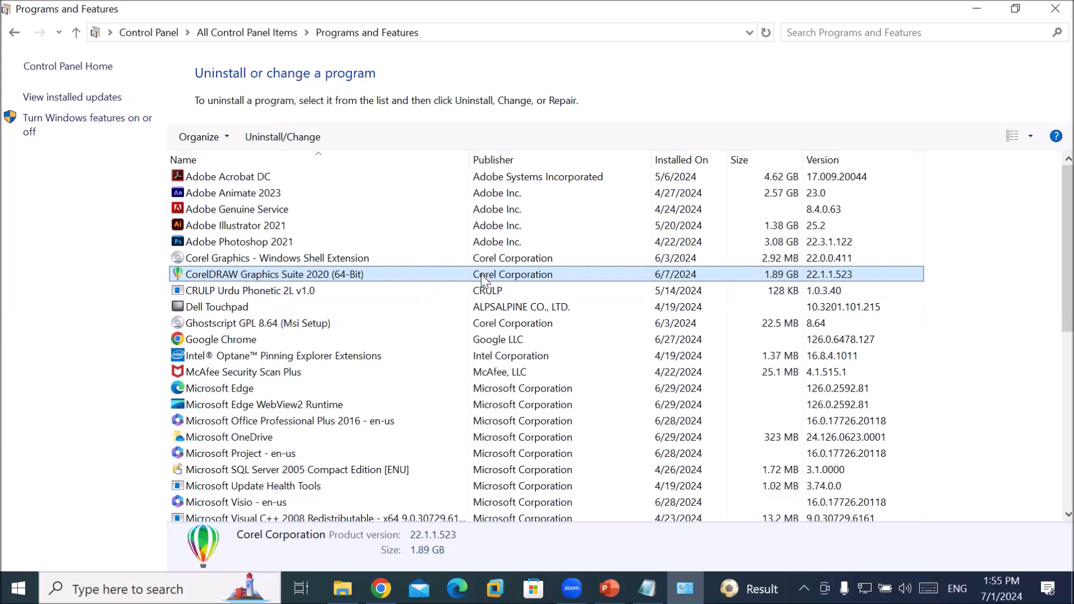
right_click(474, 275)
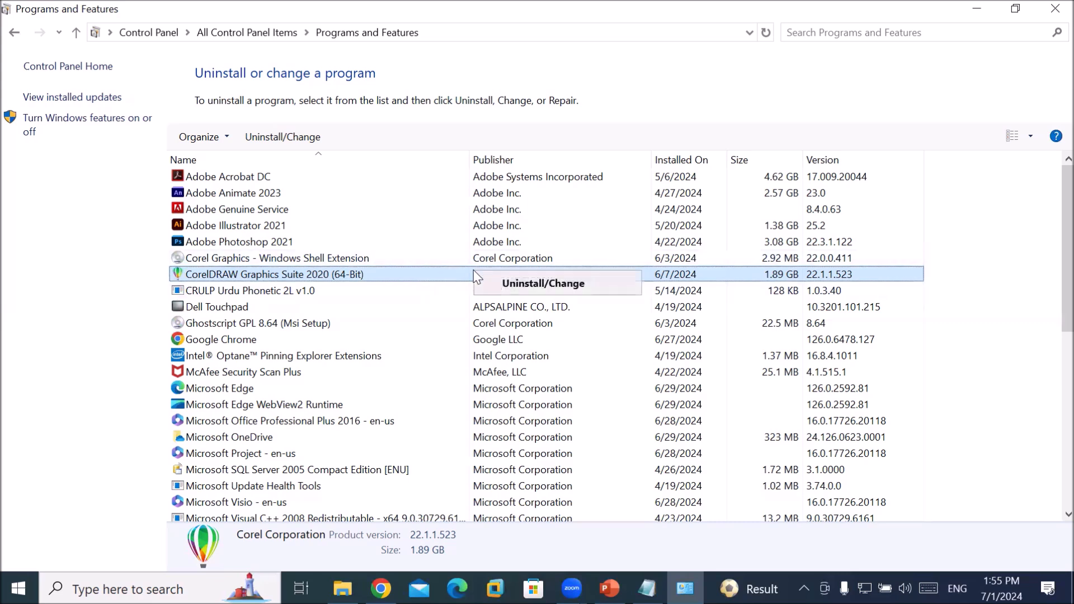
left_click(582, 290)
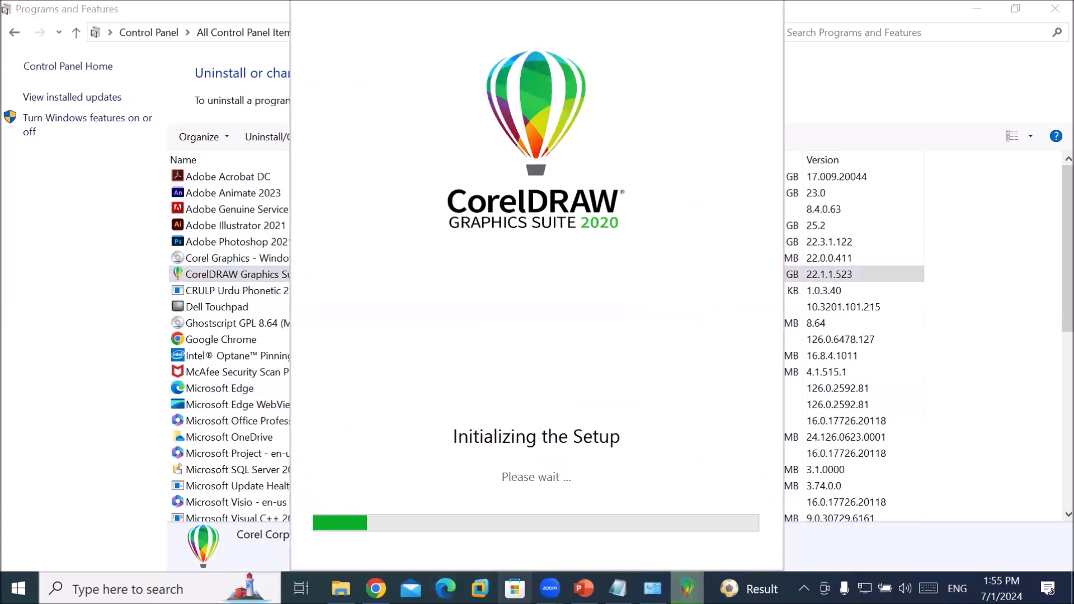
Step: Return to the Notepad notes and add the line "- program and feature" below "- use Control panel"
key("alt+Tab")
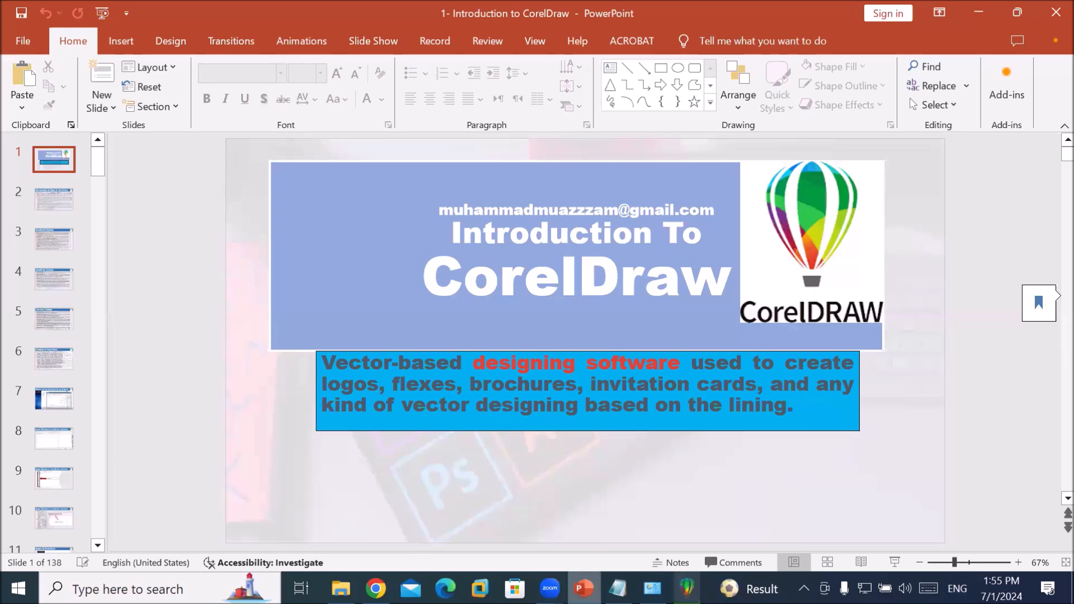
left_click(618, 589)
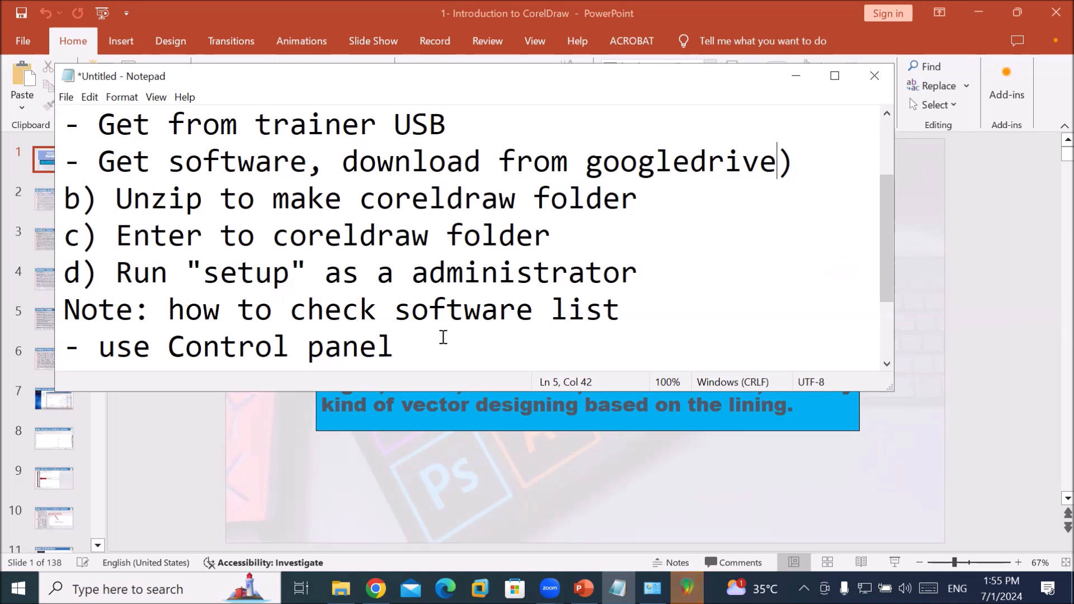
left_click(424, 342)
scroll(428, 339, "down", 1)
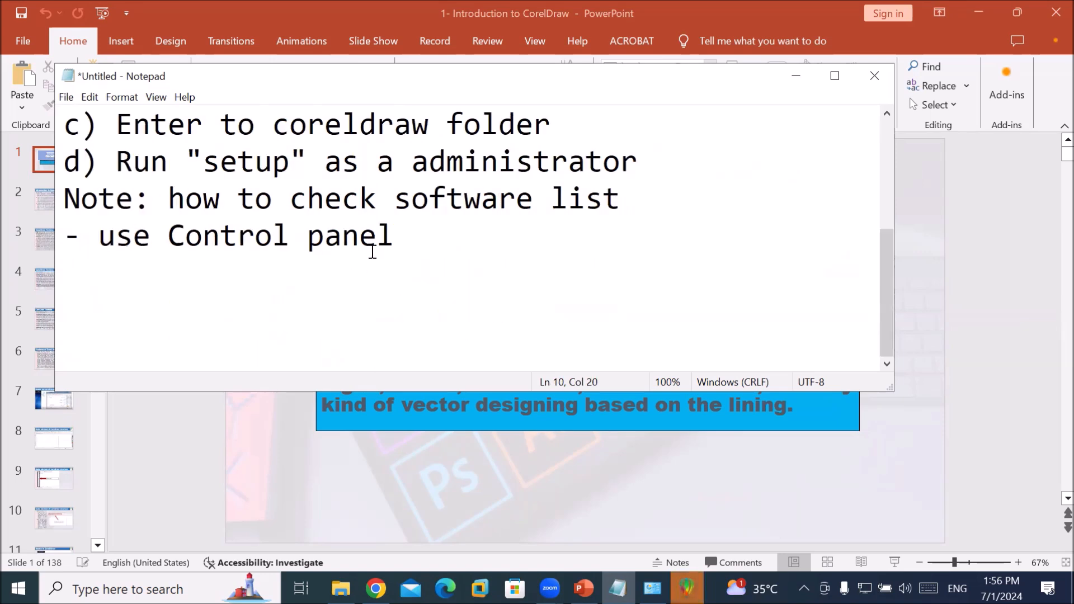
left_click_drag(307, 199, 523, 202)
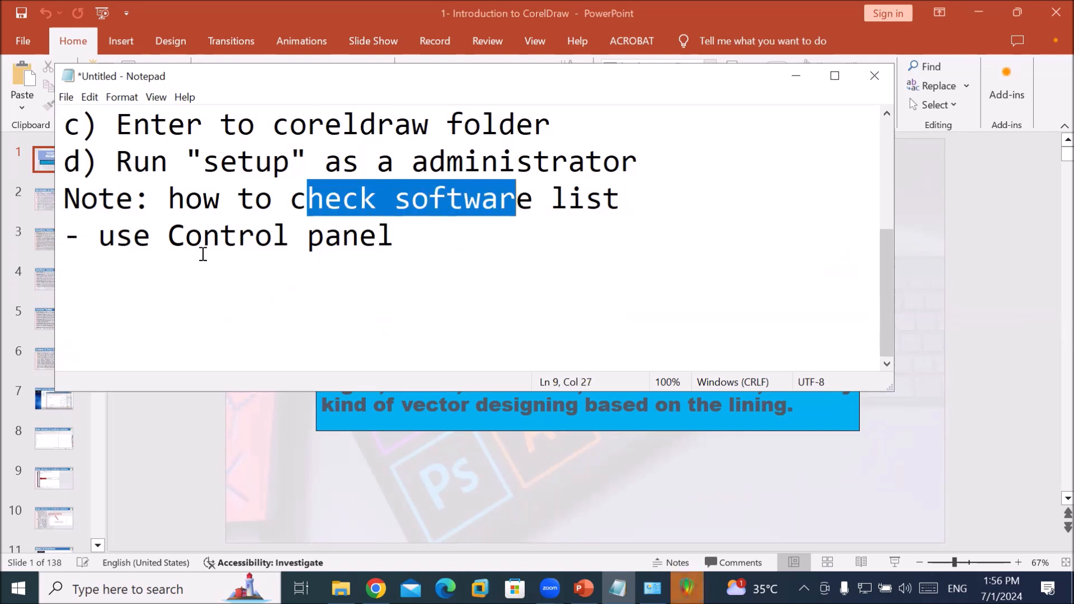
left_click(643, 199)
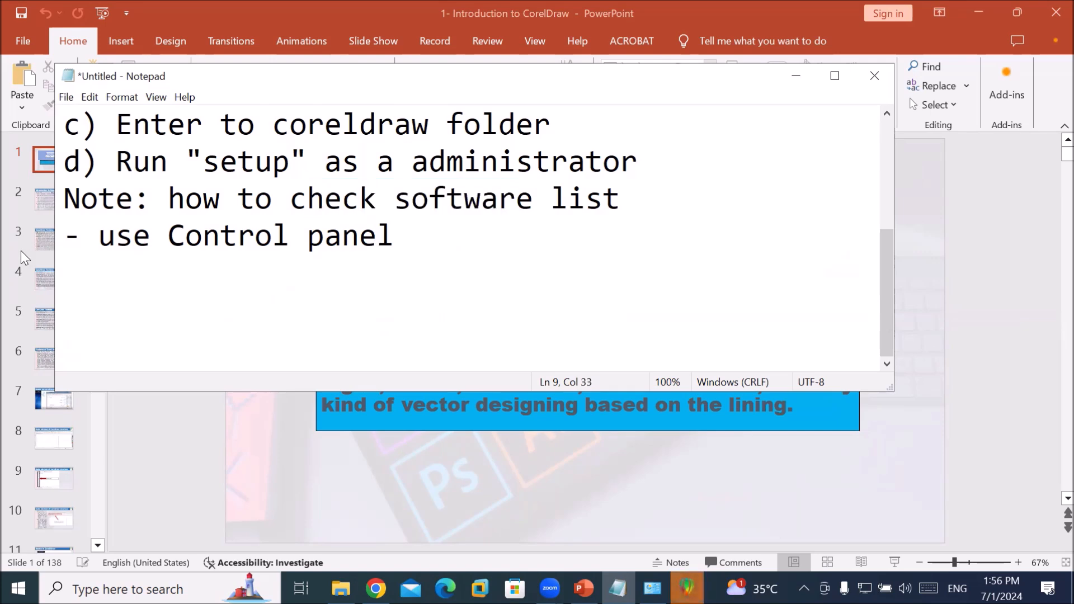
left_click(418, 238)
key("Return")
type("- program and feature")
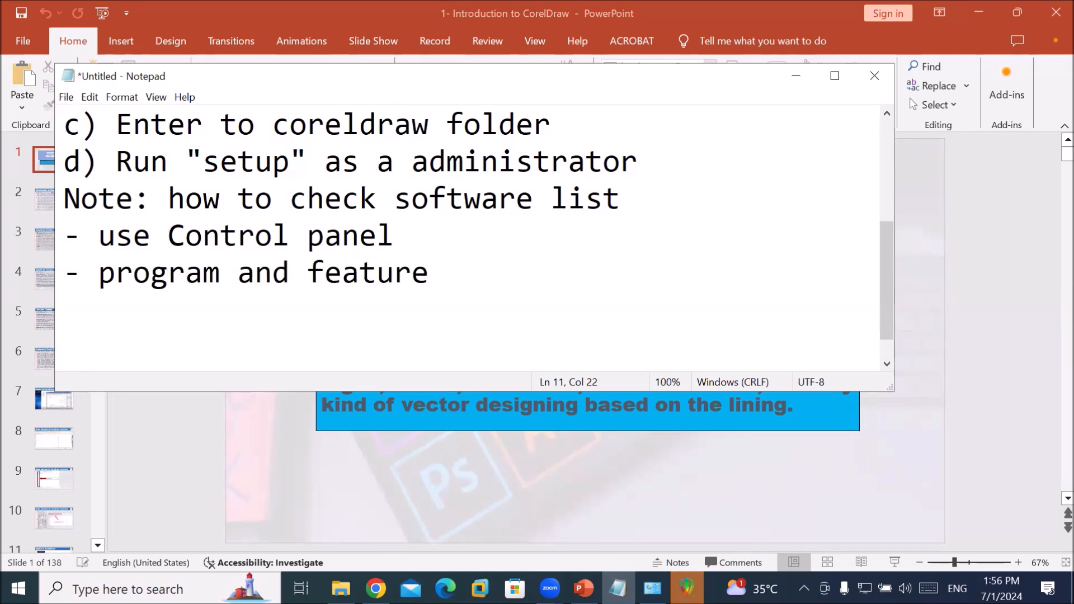
Step: Add the indented line "list of program (uninstall)" below "- program and feature"
key("Return")
key("Tab")
type("list of ")
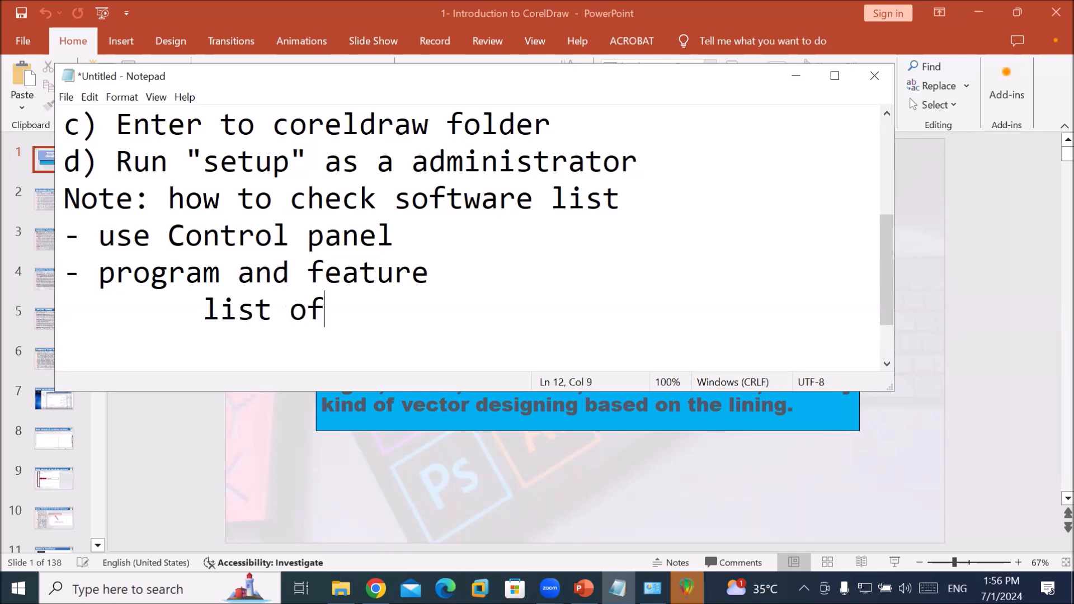
type("program")
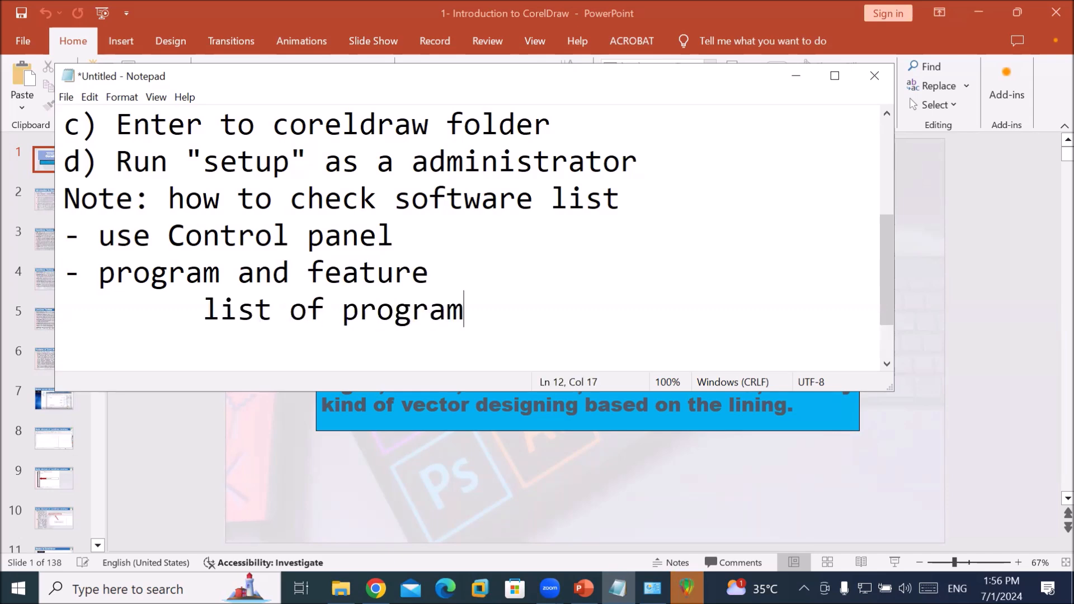
type(" (uns")
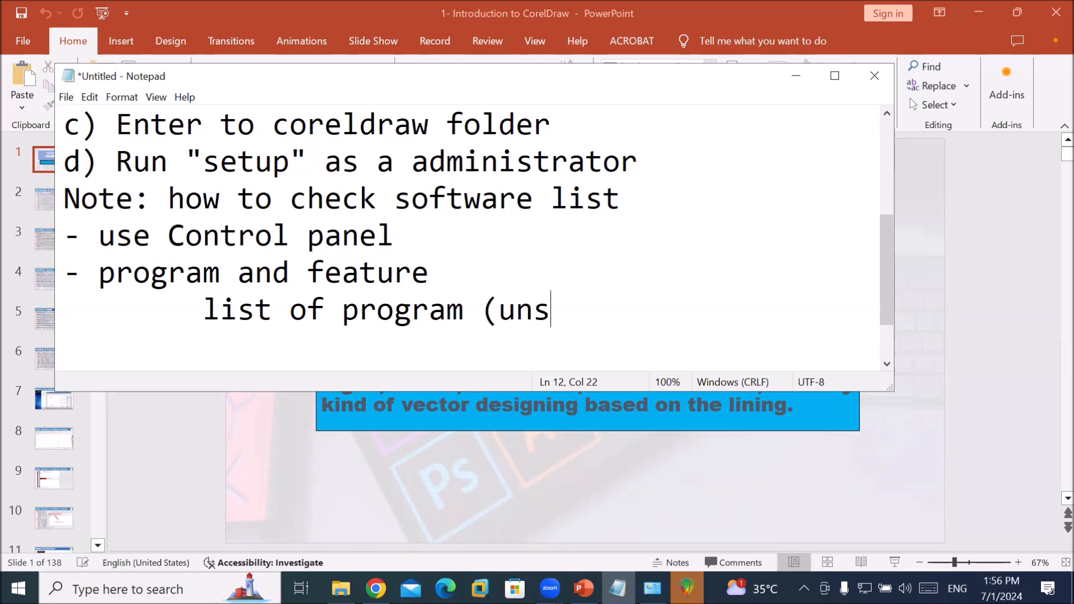
type("tall")
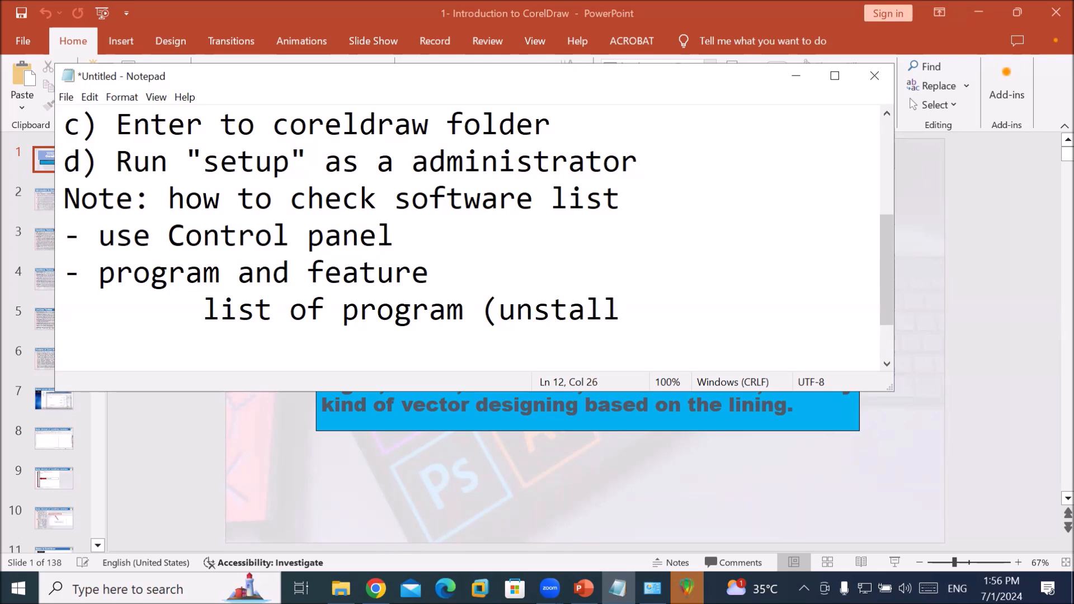
key("Left")
key("Left")
key("Left")
key("Left")
type("in")
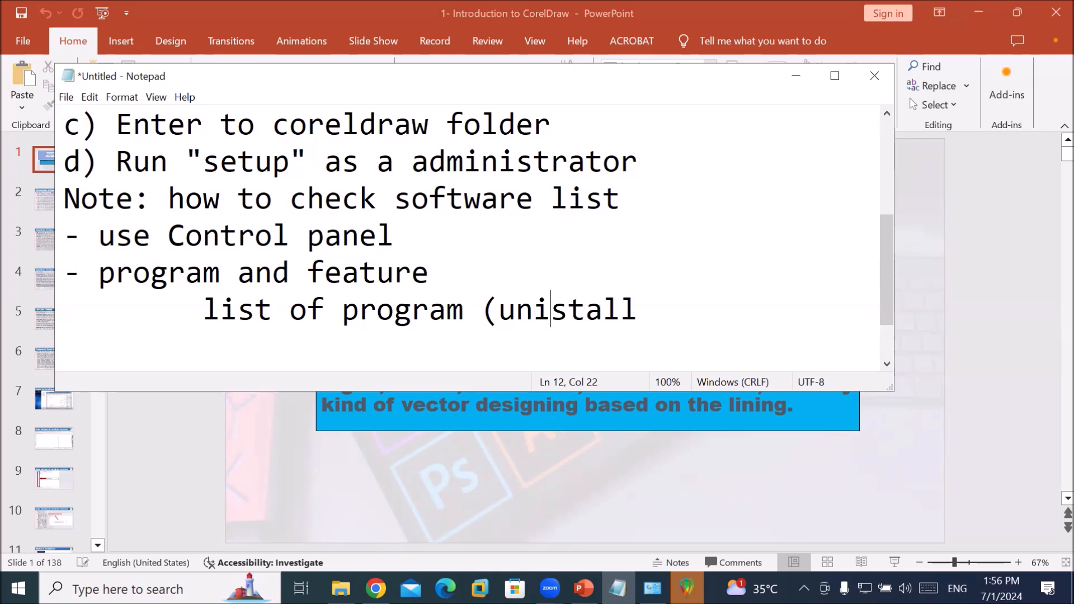
key("Right")
key("Right")
key("Right")
key("Right")
key("Right")
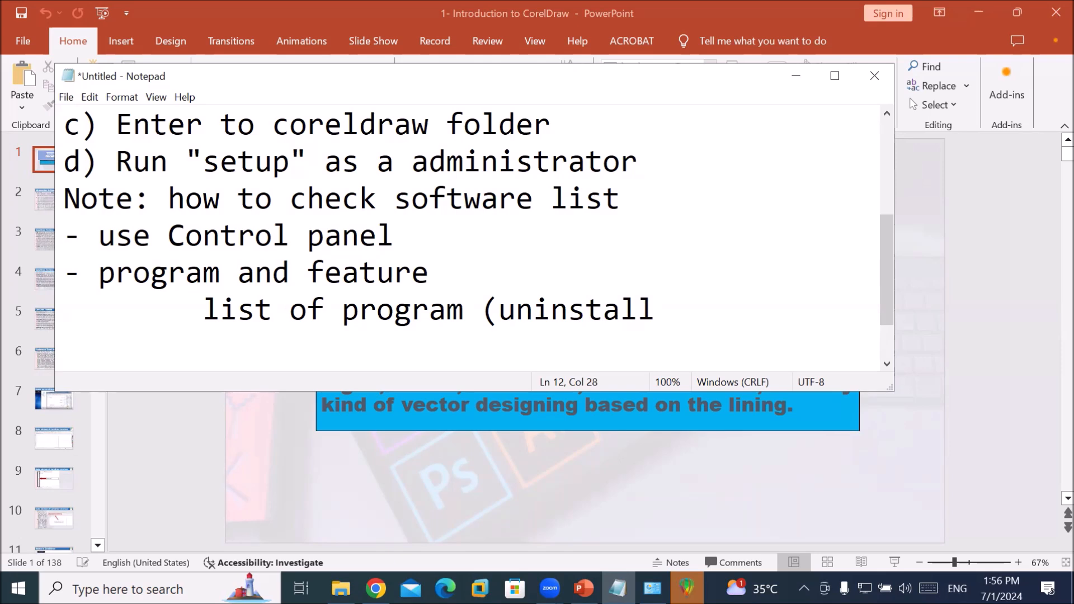
type(")")
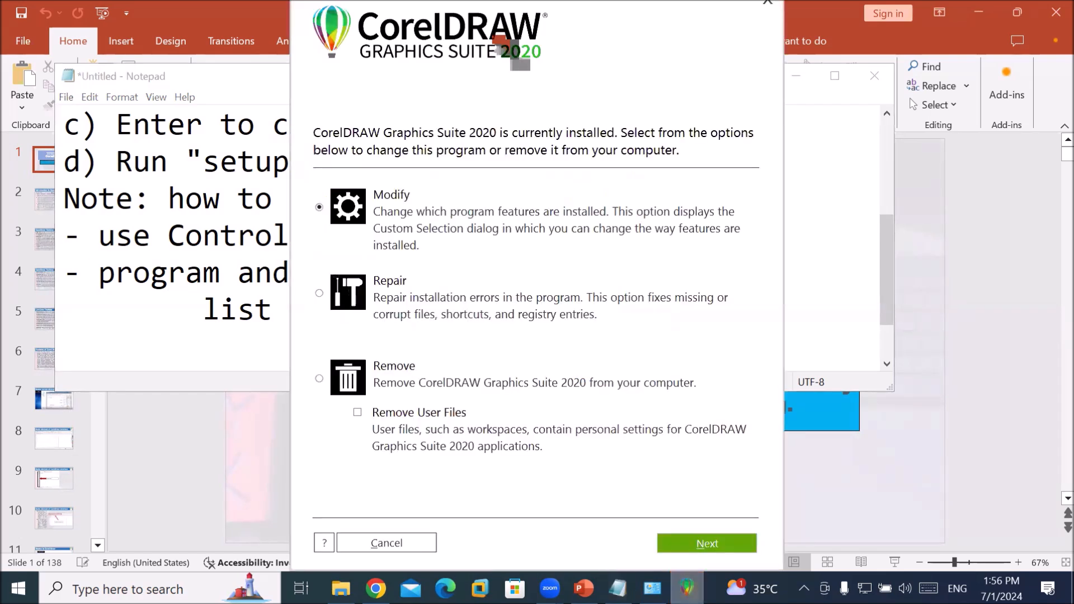
Step: Choose Remove in the CorelDRAW Graphics Suite 2020 setup, leave Remove User Files unticked, and start the removal
left_click(382, 383)
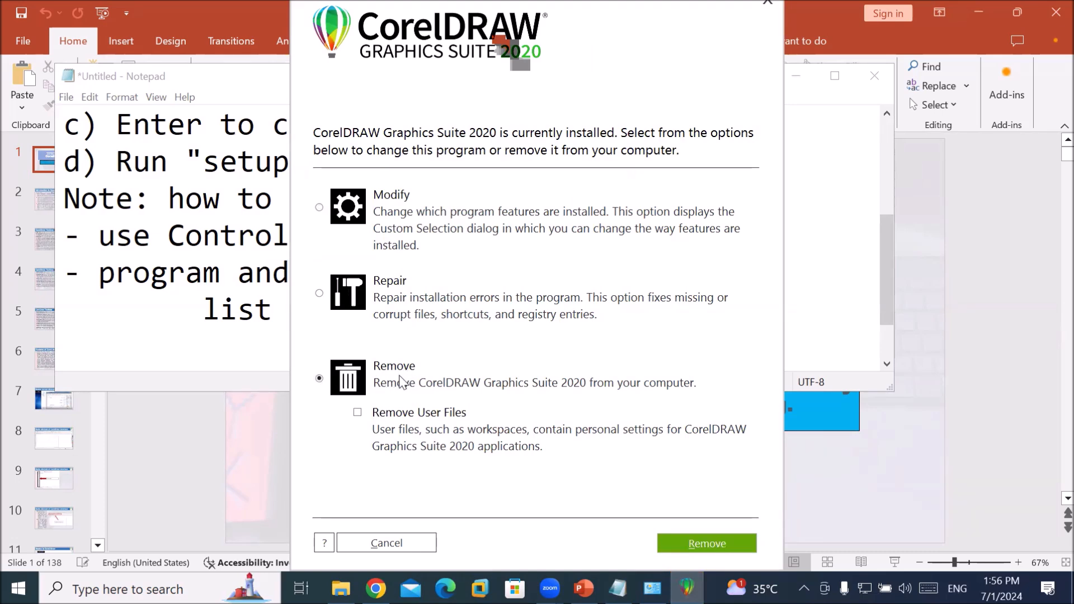
left_click_drag(402, 378, 489, 396)
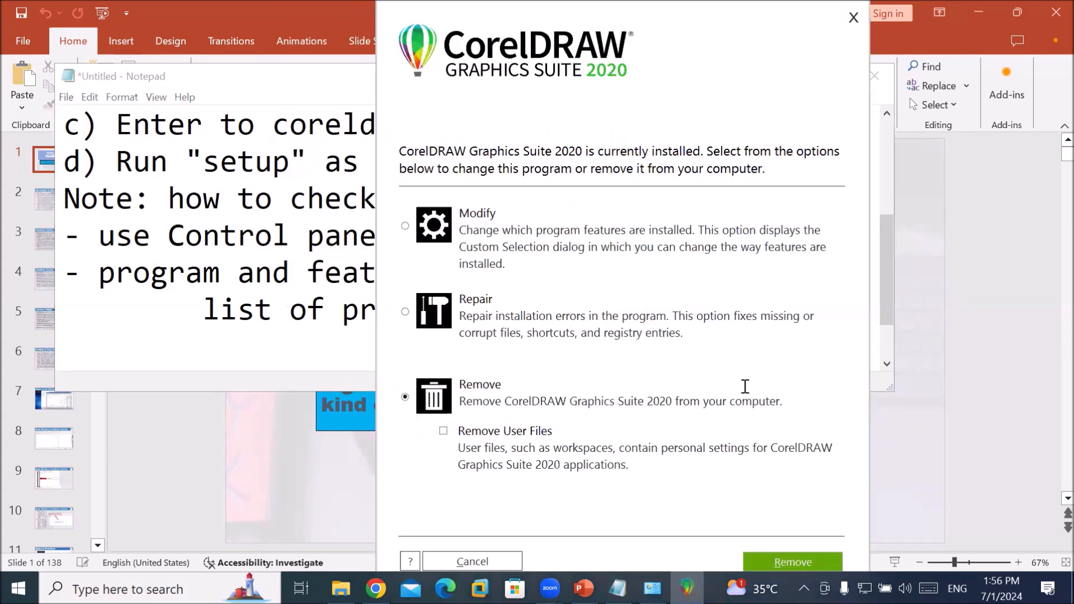
left_click(785, 562)
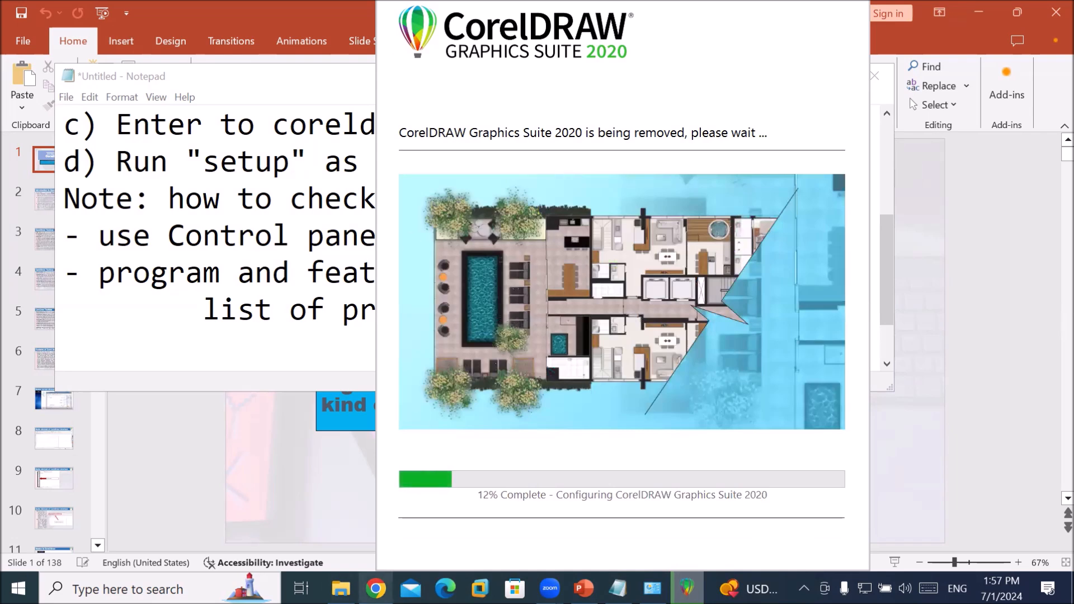
Step: Switch to Chrome, search google.com for "coreldraw", and open the sponsored official CorelDRAW Graphics Suite 2024 page at its purchase options
left_click(376, 589)
left_click(307, 43)
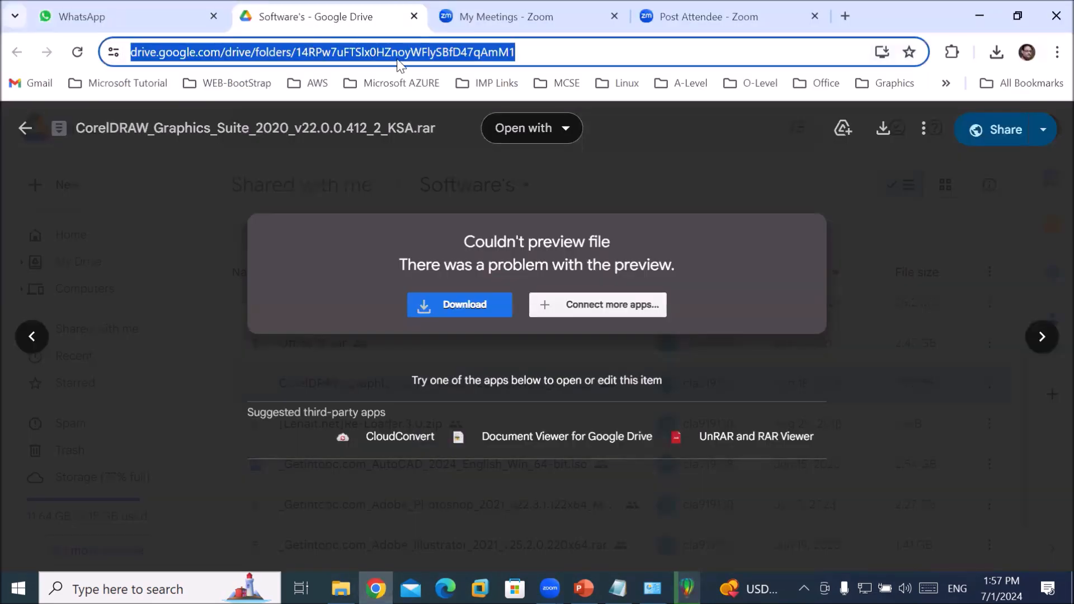
type("google.com")
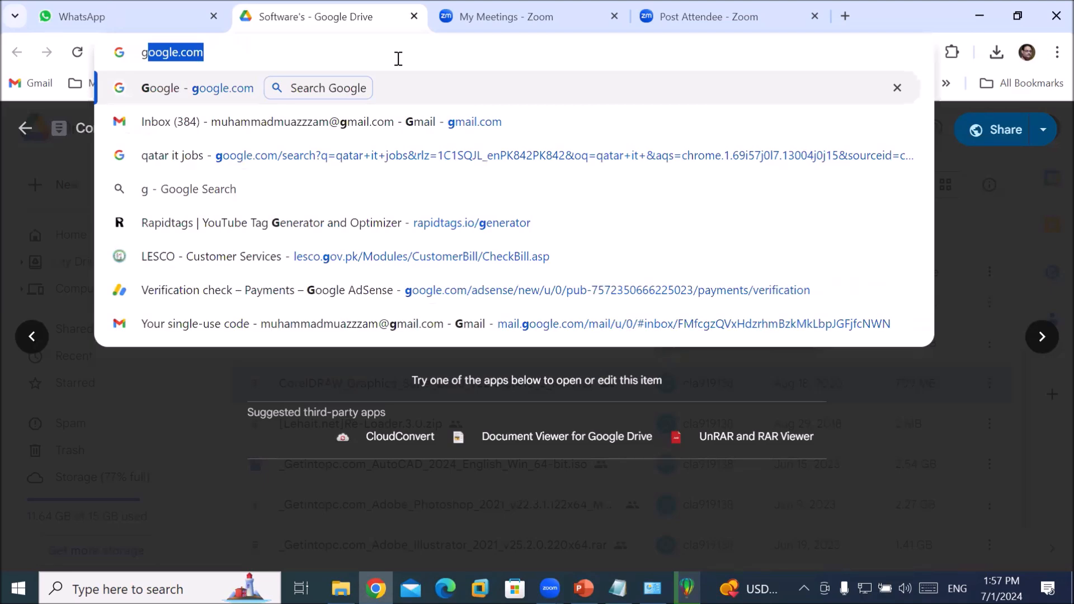
key("Return")
type("coreldraw")
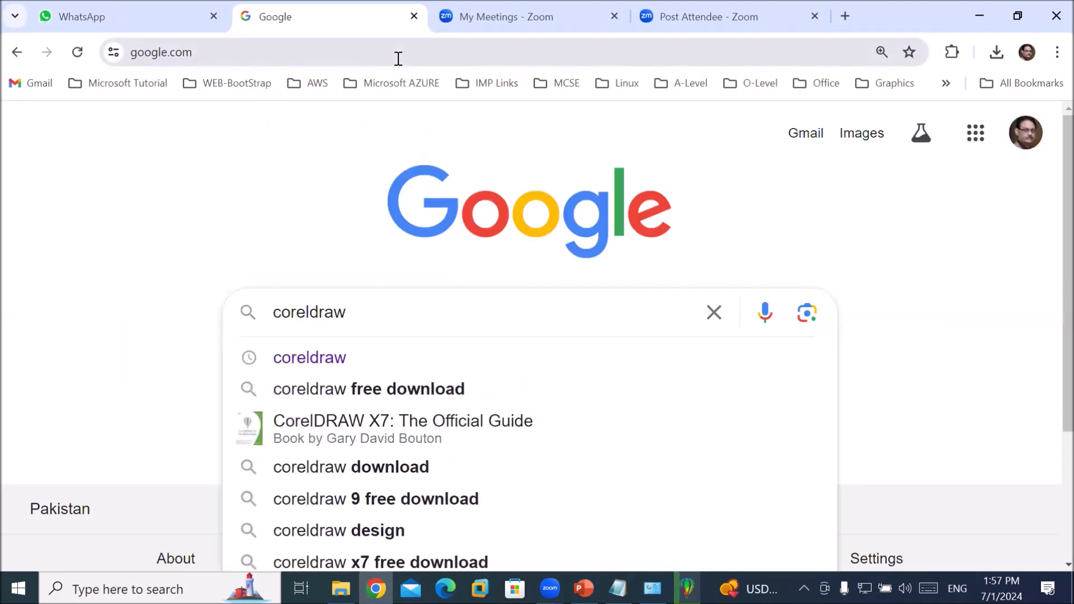
key("Return")
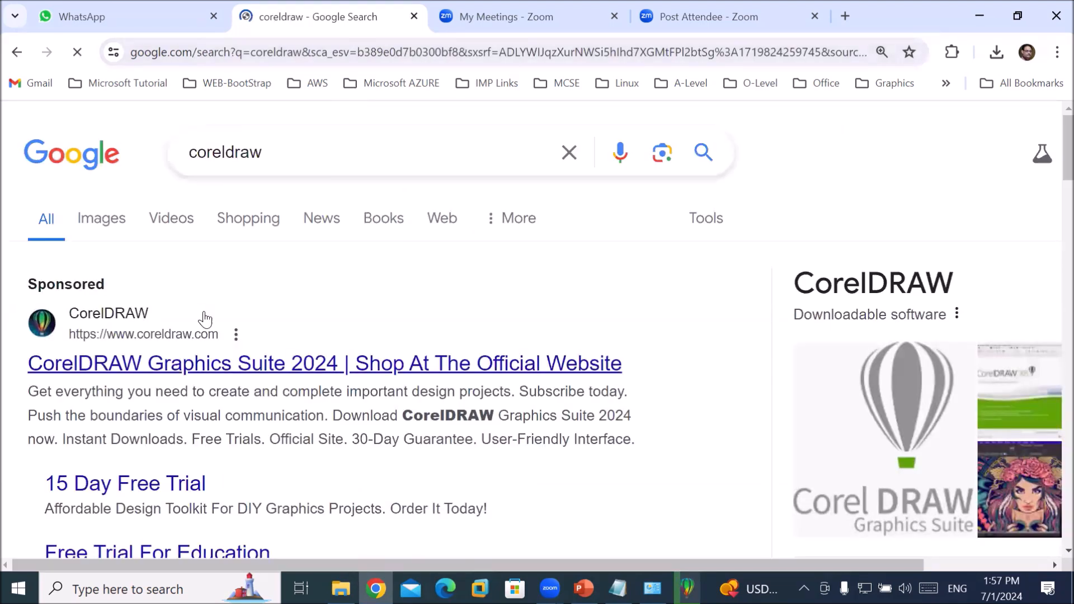
left_click(195, 365)
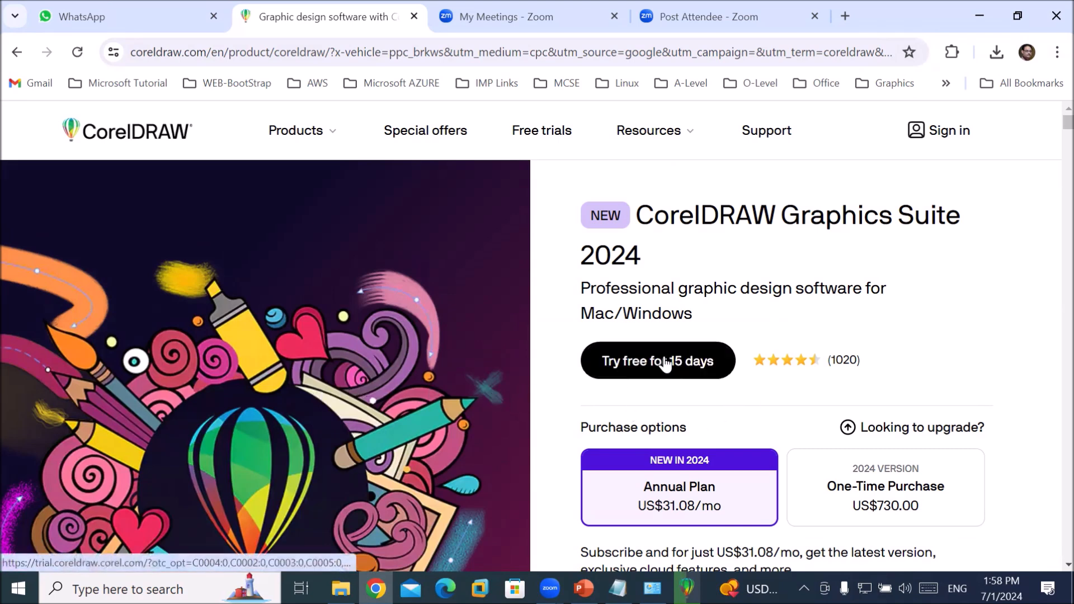
scroll(663, 364, "down", 3)
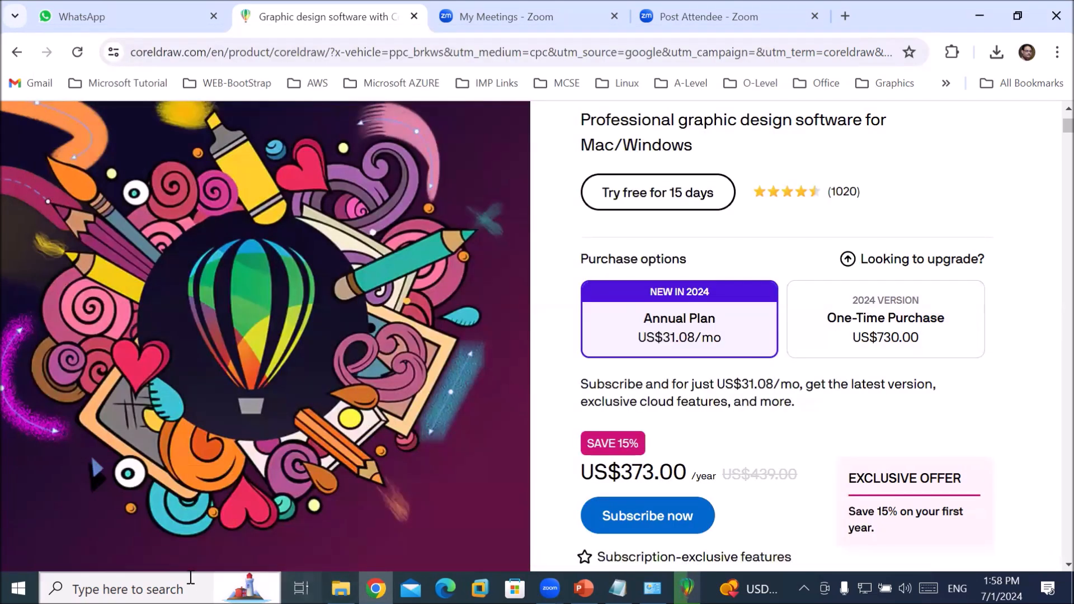
Step: Open Calculator through a Windows search for "calc" and move its window over the middle of the CorelDRAW page
left_click(209, 587)
type("calc")
key("Return")
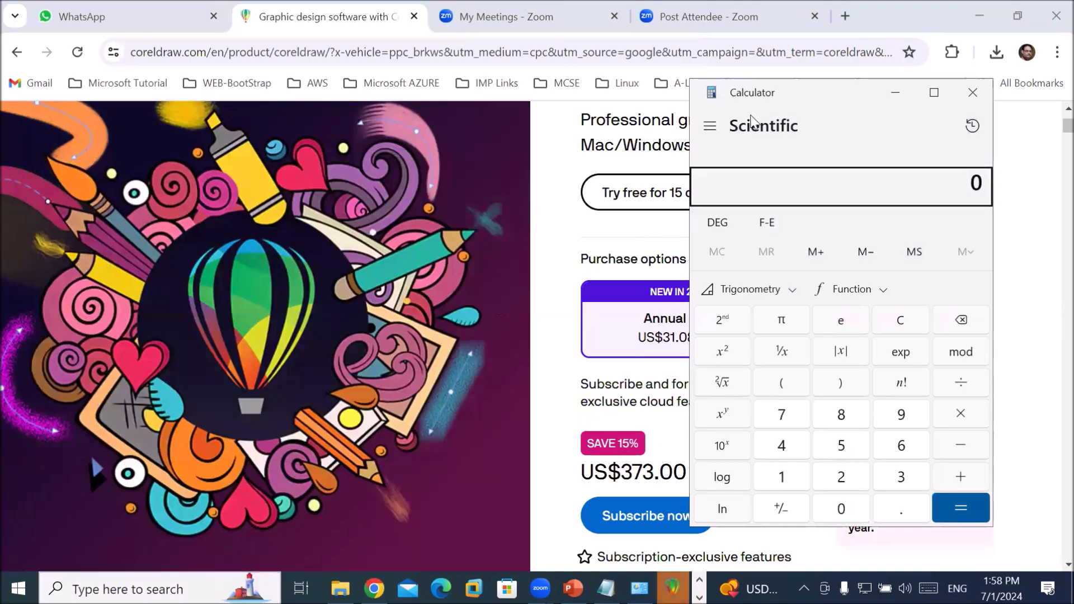
left_click_drag(753, 94, 493, 100)
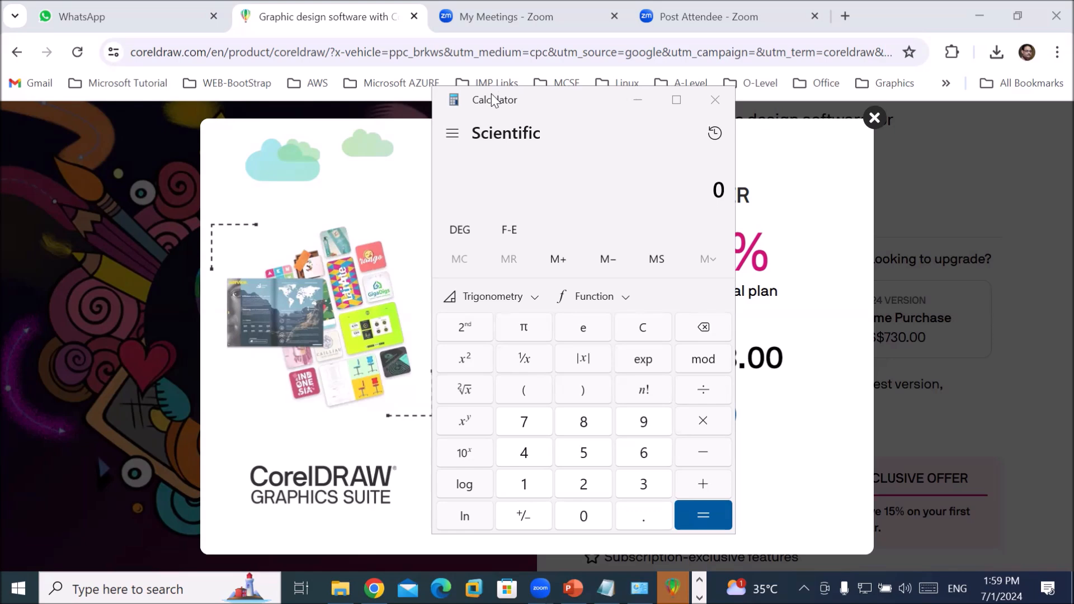
Step: Bring the Calculator window back in front of the browser and switch it to the Currency converter
left_click(263, 437)
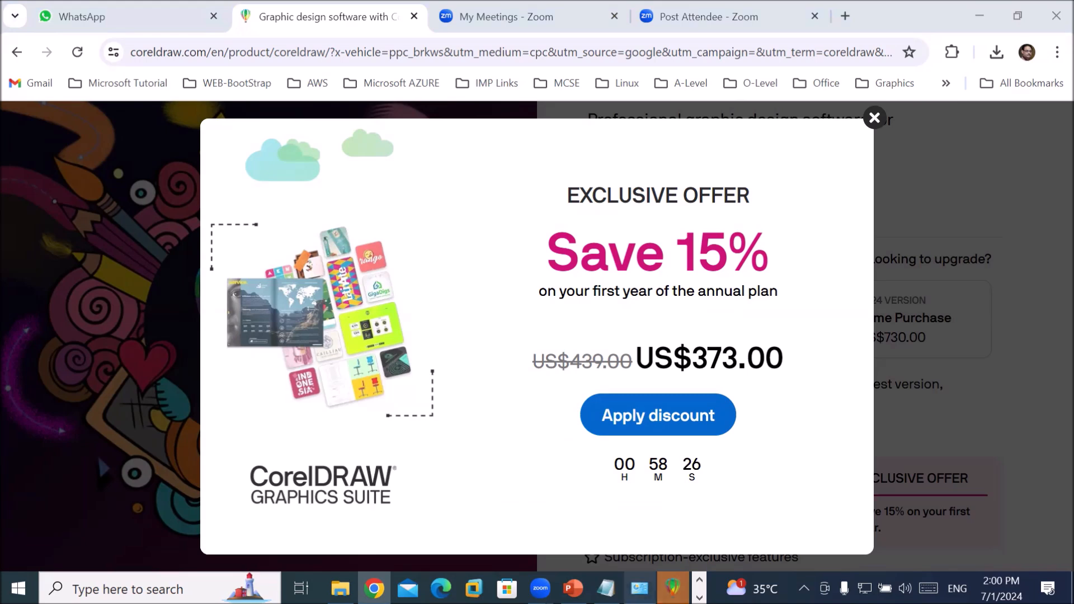
left_click(699, 598)
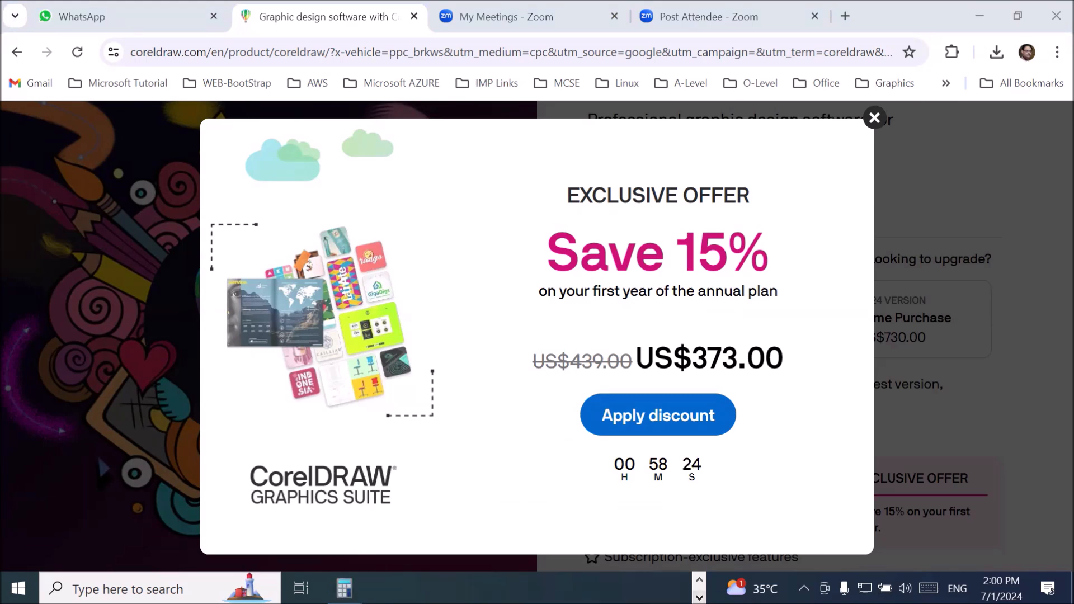
left_click(344, 588)
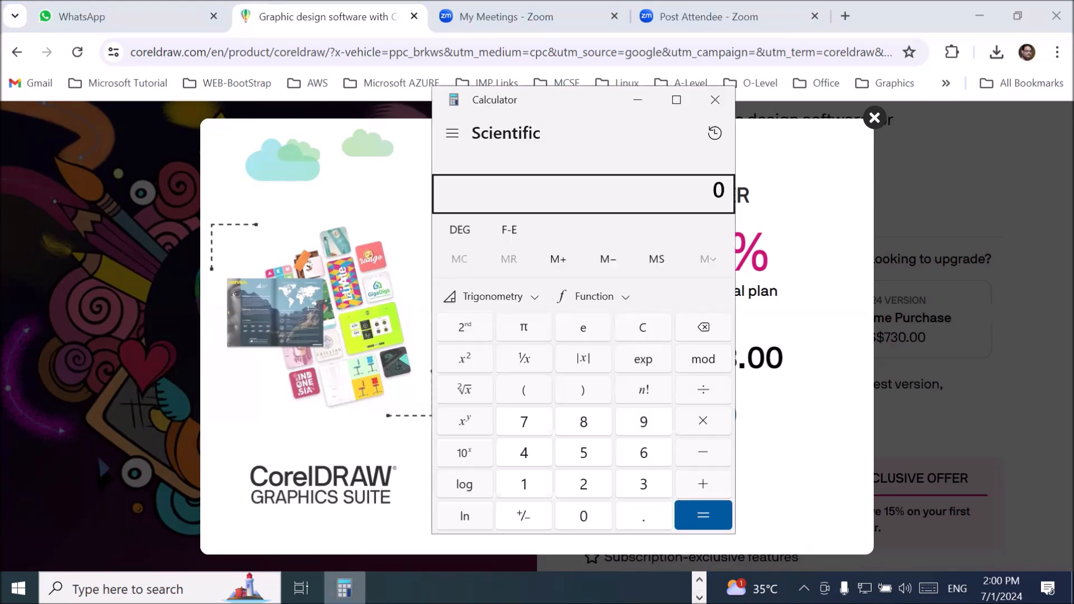
left_click(450, 136)
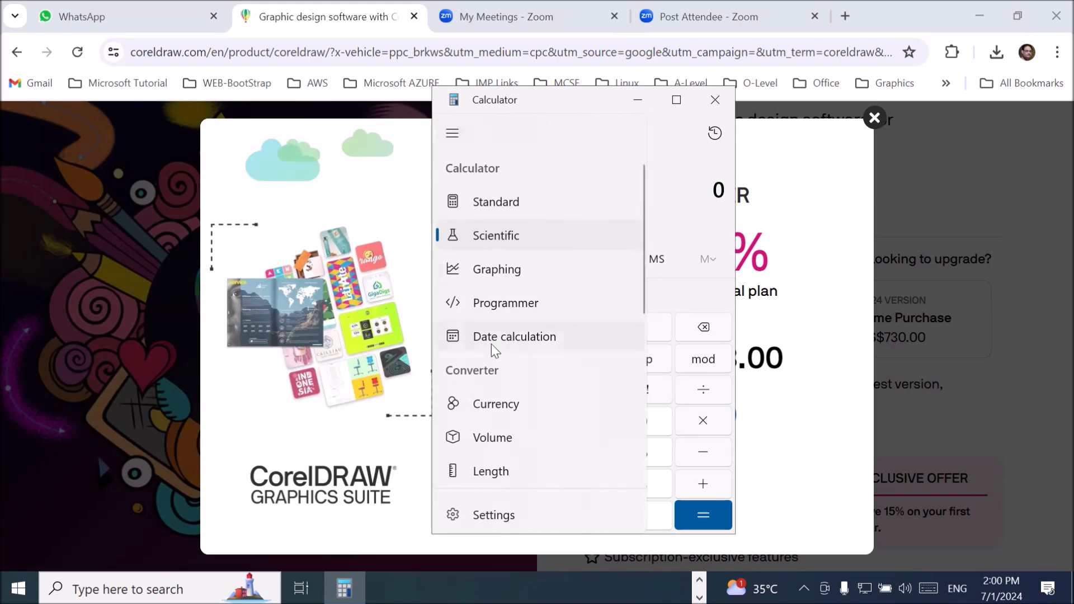
left_click(492, 404)
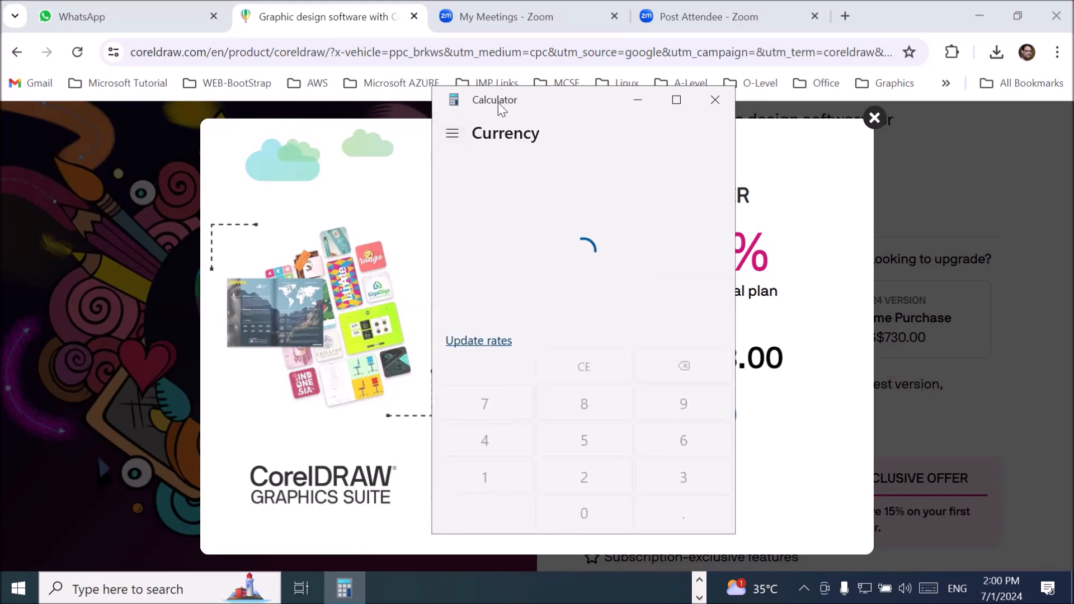
Step: Move the Calculator window clear of the discounted CorelDRAW price and convert 373 US dollars to Pakistani rupees
left_click_drag(514, 114, 415, 77)
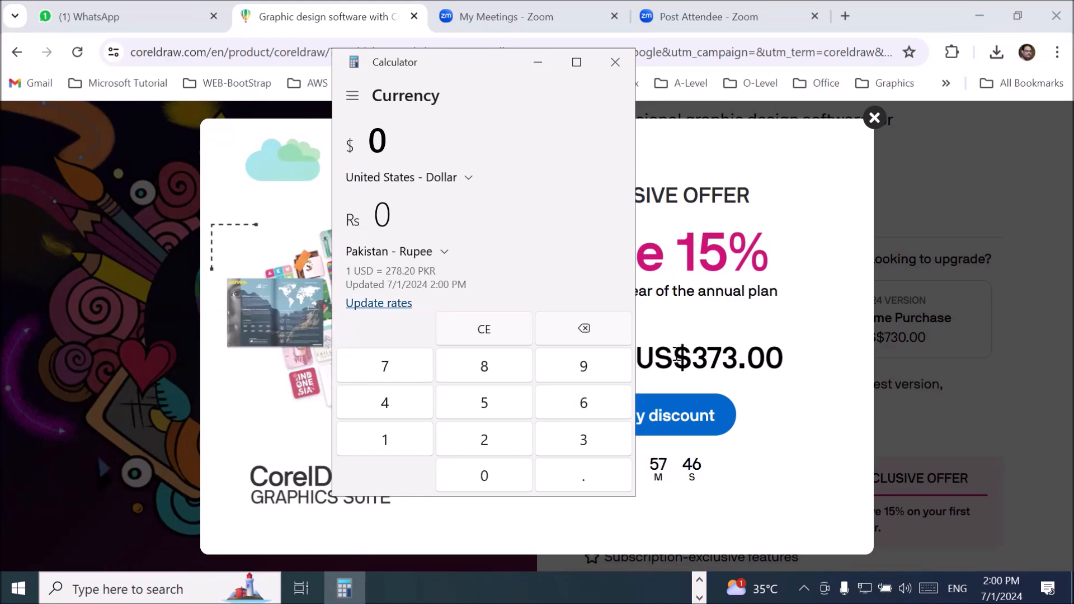
left_click_drag(504, 61, 340, 118)
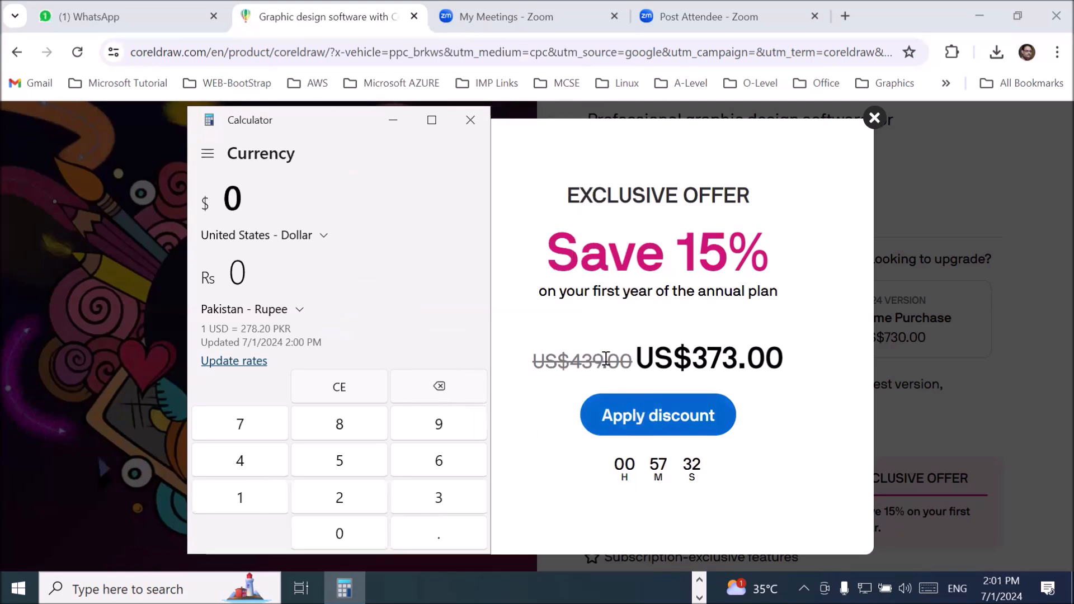
left_click(456, 499)
left_click(224, 435)
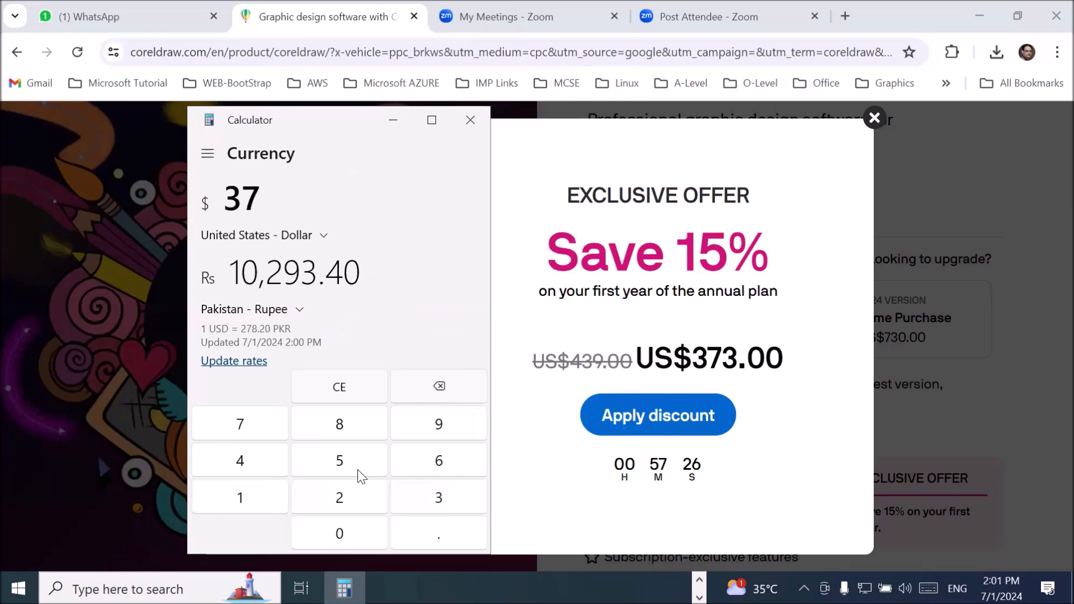
left_click(433, 505)
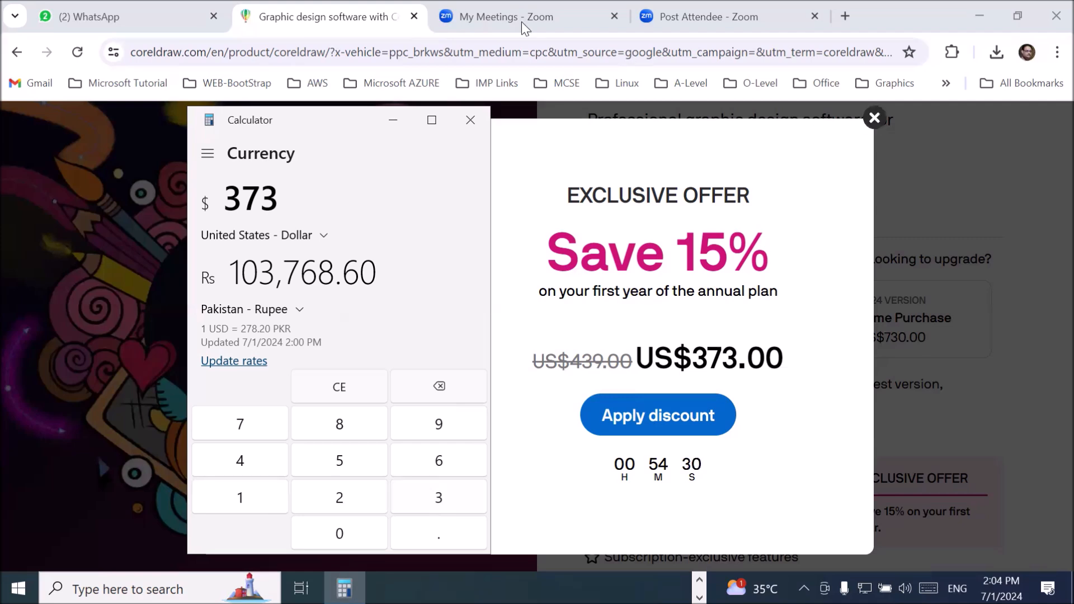
Step: Finish the CorelDRAW setup, close the uninstall survey page it opens in Edge, and dismiss the 15% offer on the CorelDRAW page
left_click(699, 581)
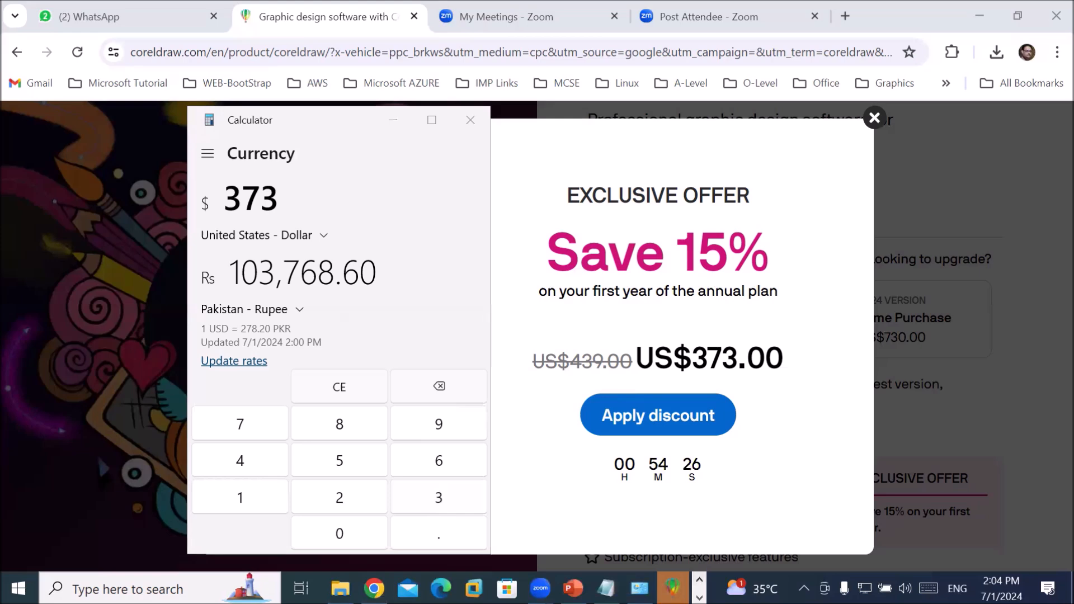
left_click(673, 589)
left_click(794, 543)
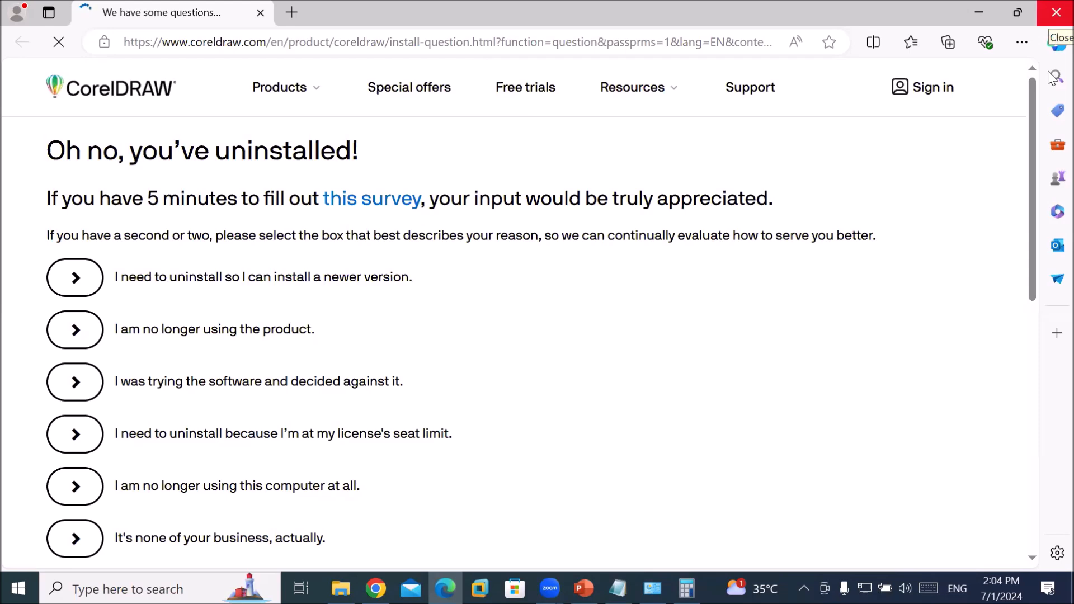
left_click(1056, 12)
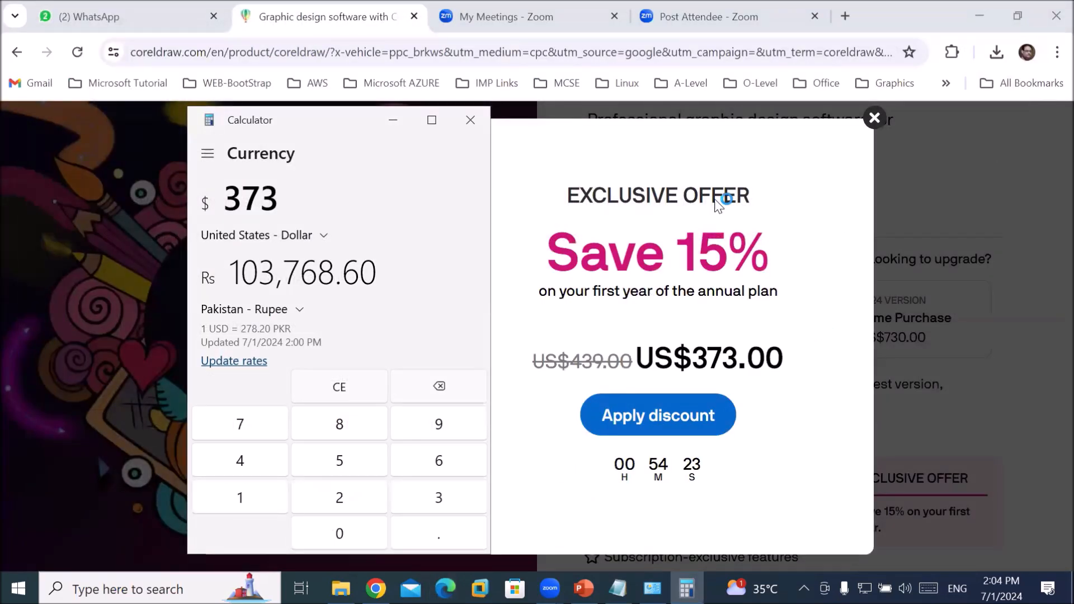
left_click(874, 118)
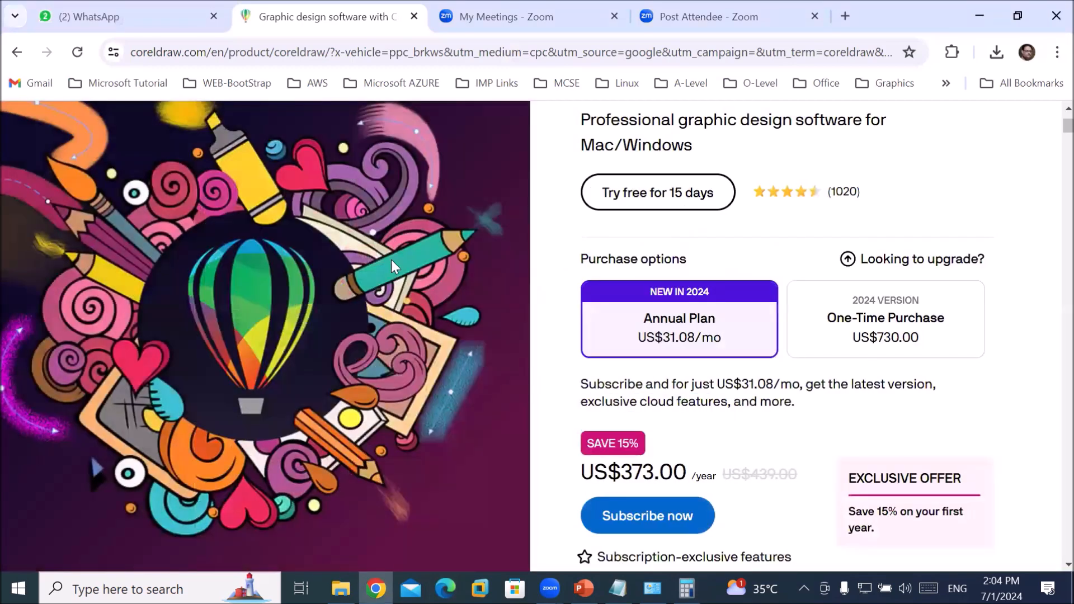
Step: Look through the installed apps for CorelDRAW and search Windows for "corel"
left_click(18, 588)
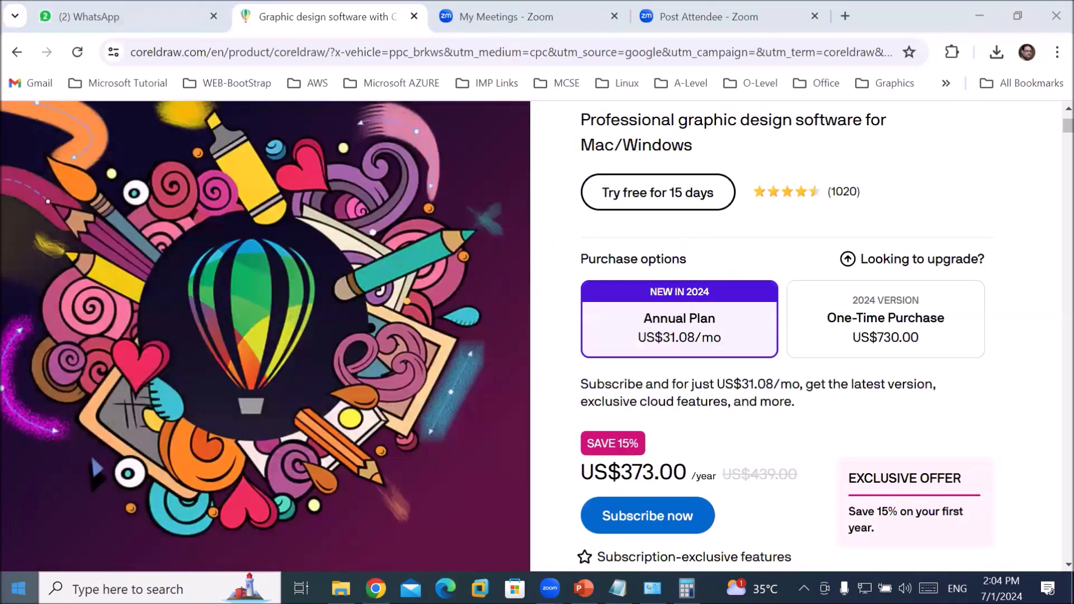
scroll(215, 392, "down", 5)
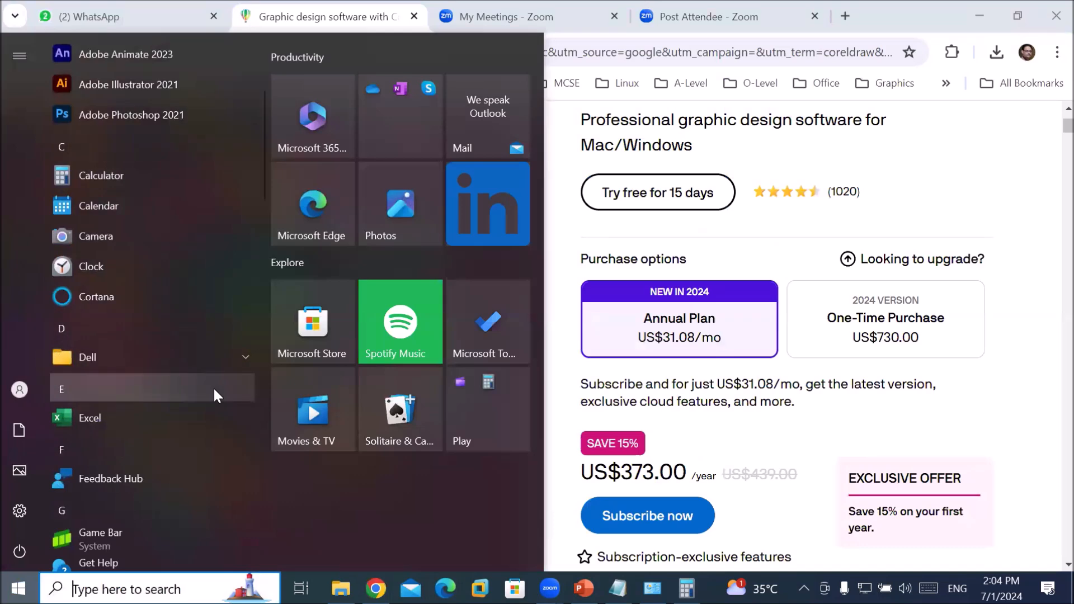
scroll(214, 395, "up", 2)
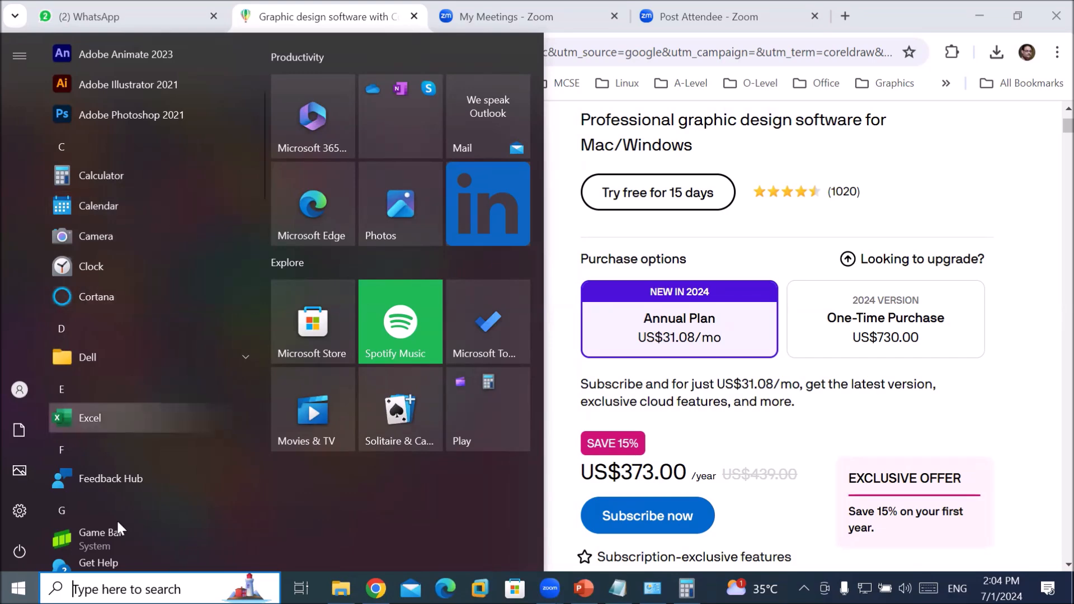
left_click(72, 589)
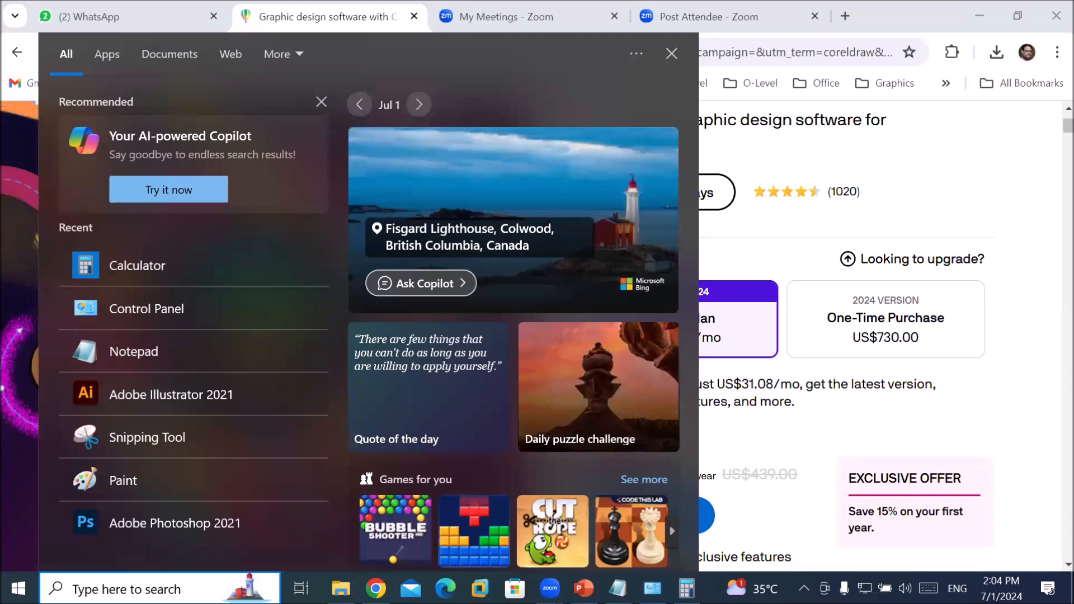
type("corel")
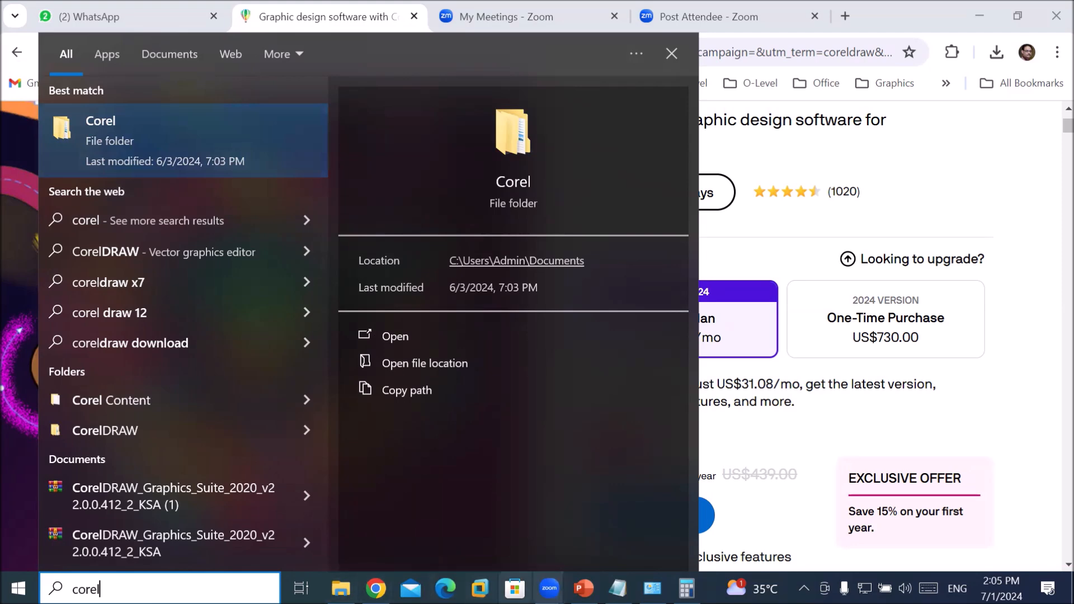
Step: Switch to the Notepad notes, add a new line below the uninstall line, and highlight the text Run "setup" as a administrator
left_click(584, 588)
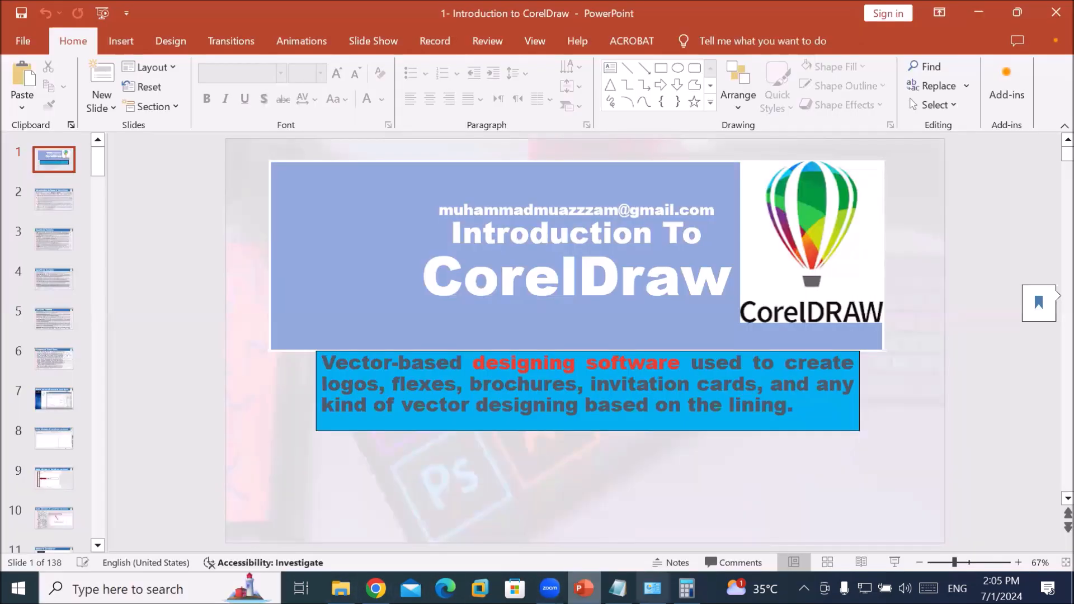
left_click(617, 589)
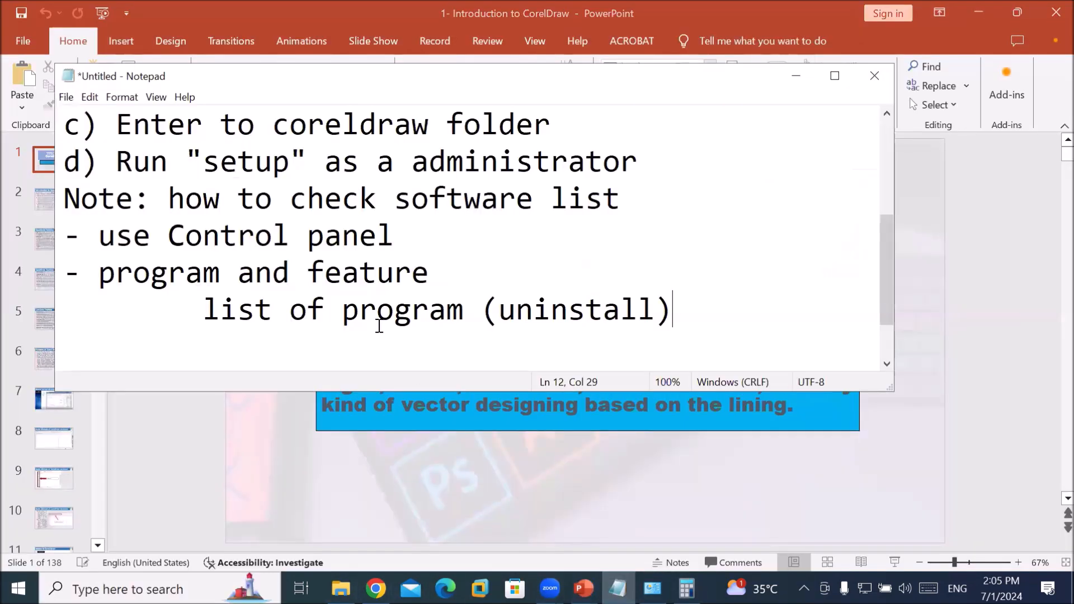
key("Return")
key("Return")
key("BackSpace")
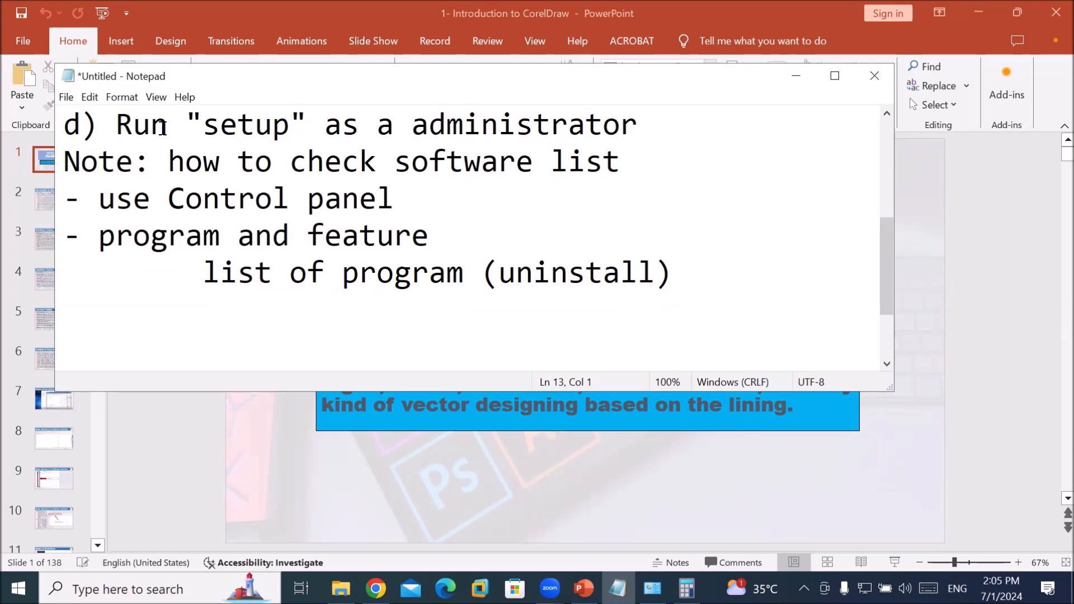
left_click_drag(116, 124, 662, 117)
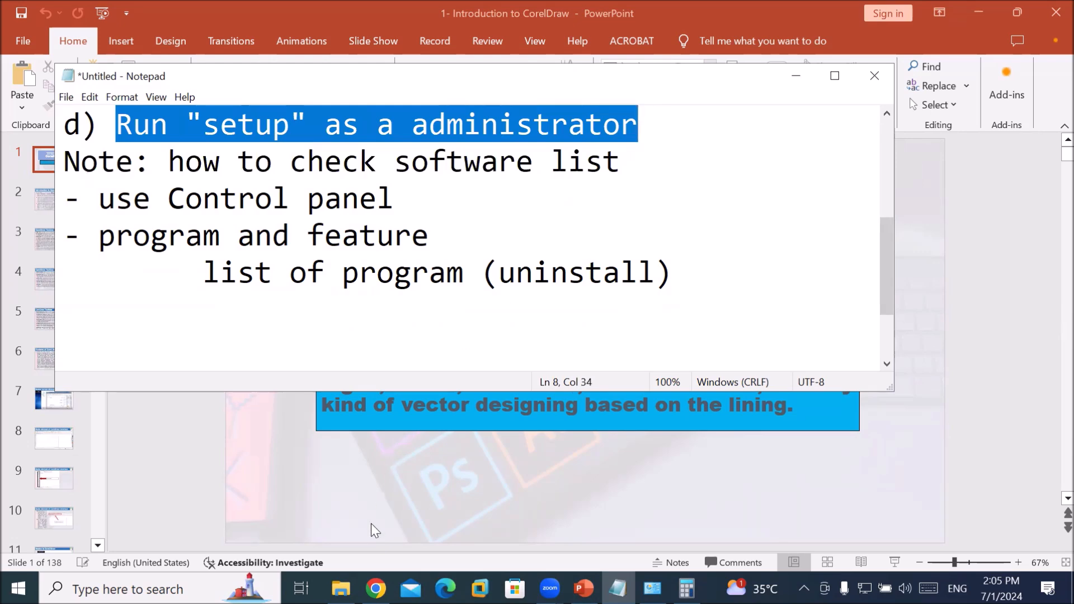
Step: Bring up the CorelDRAW setup folder in File Explorer, go back to the Softwares folder, and close the window
left_click(340, 589)
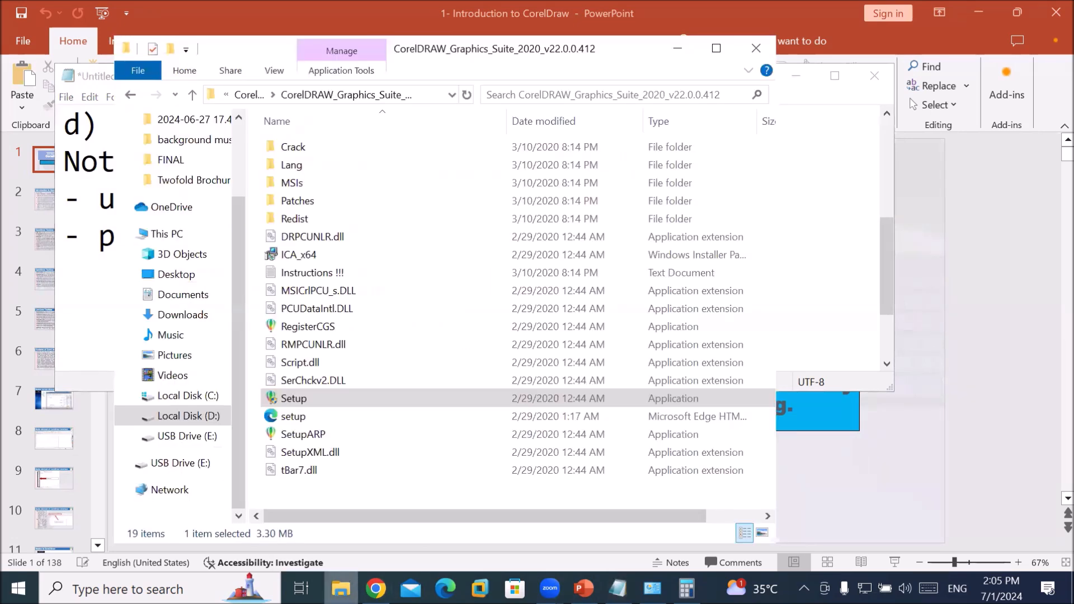
left_click(244, 95)
left_click(245, 96)
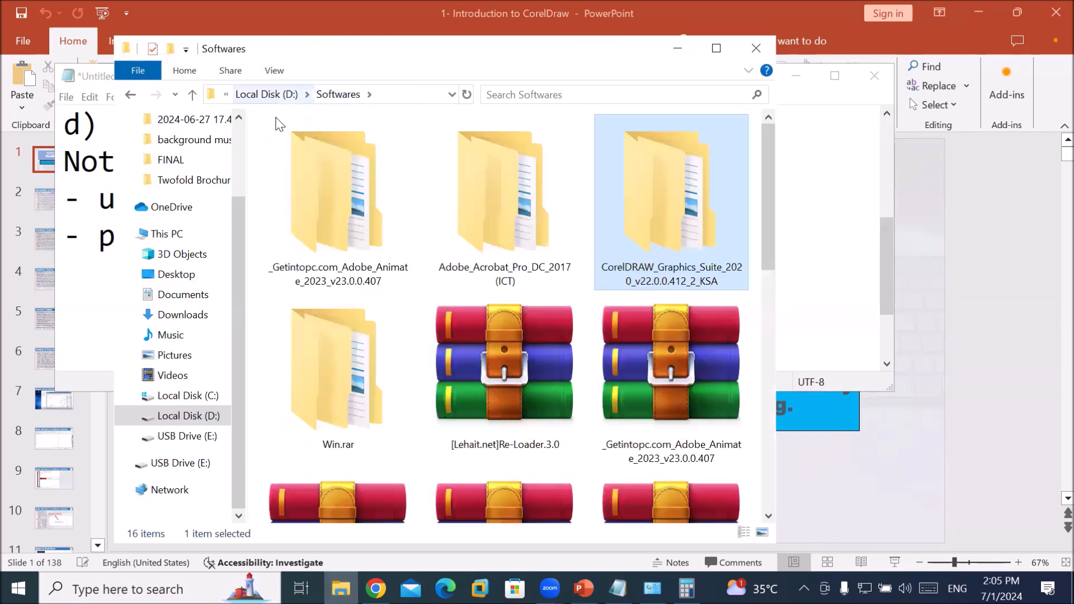
left_click(766, 51)
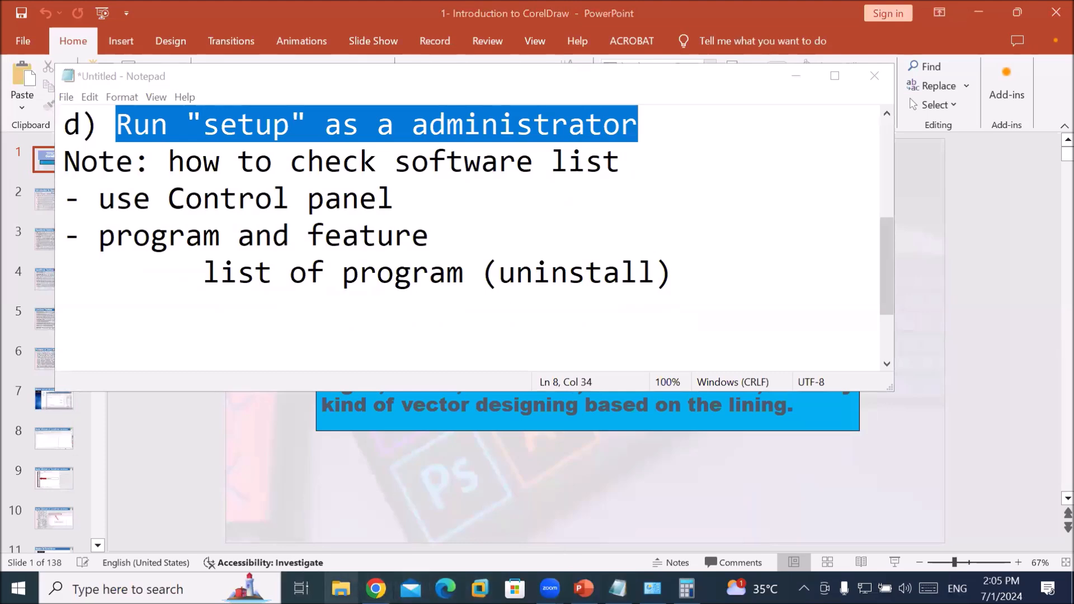
Step: Open a new File Explorer window and go through This PC and Local Disk (D:) to the Softwares folder
left_click(338, 585)
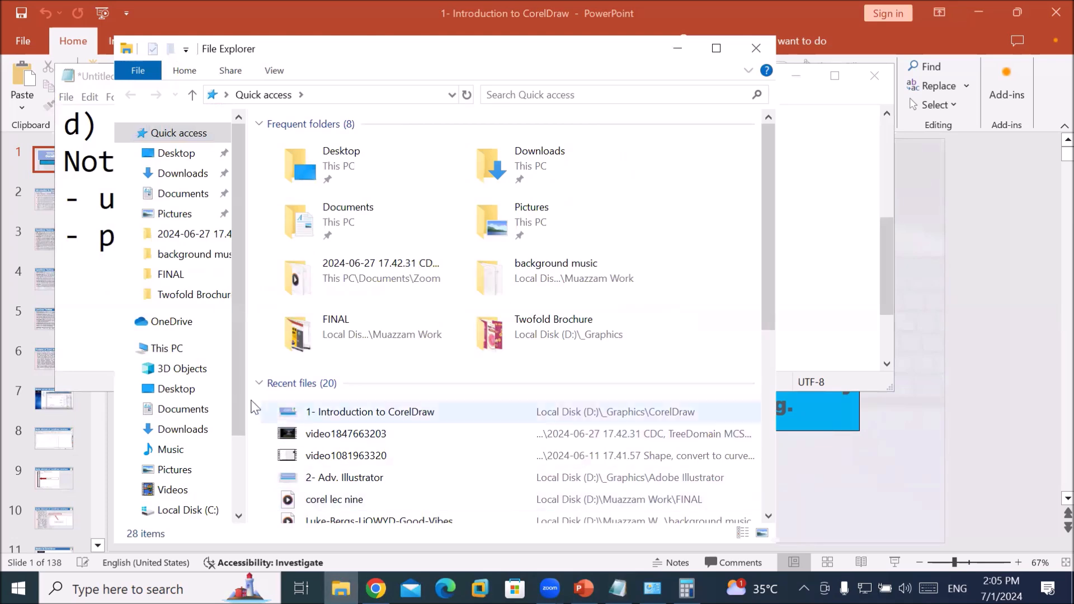
left_click(178, 351)
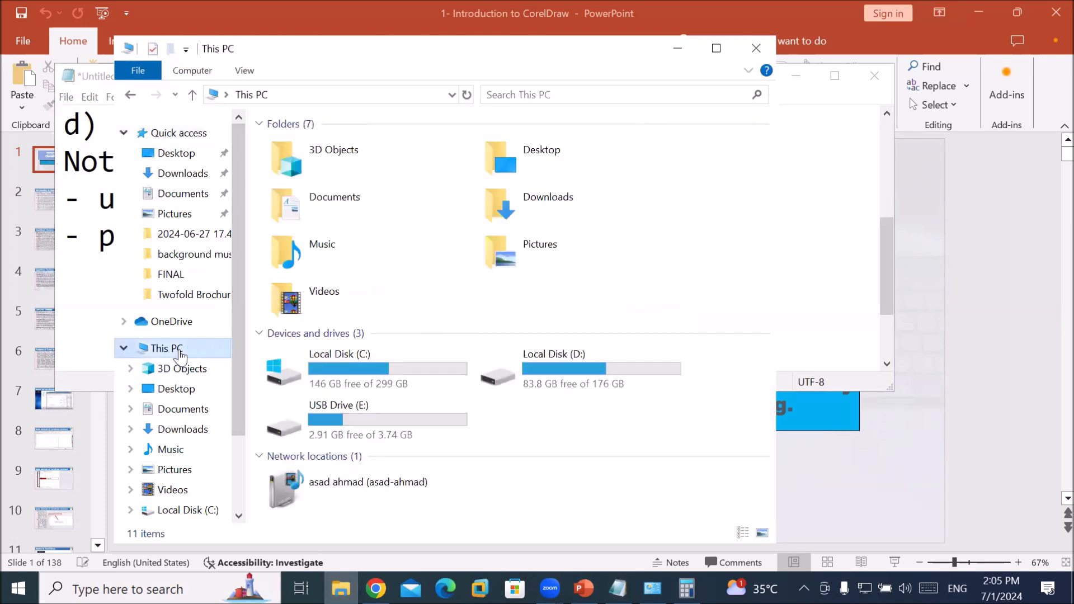
left_click(556, 362)
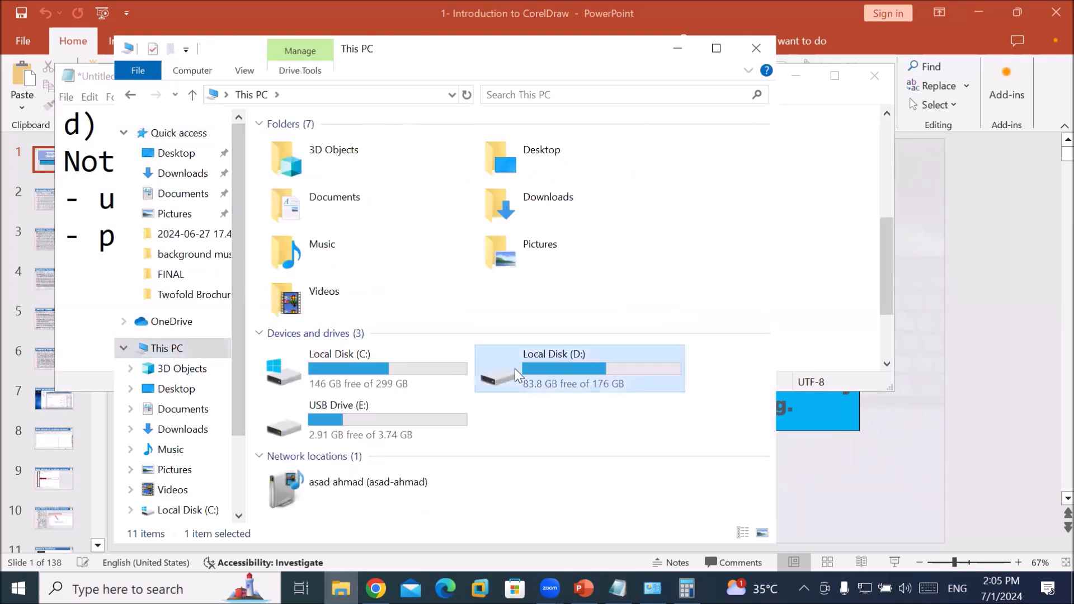
double_click(564, 358)
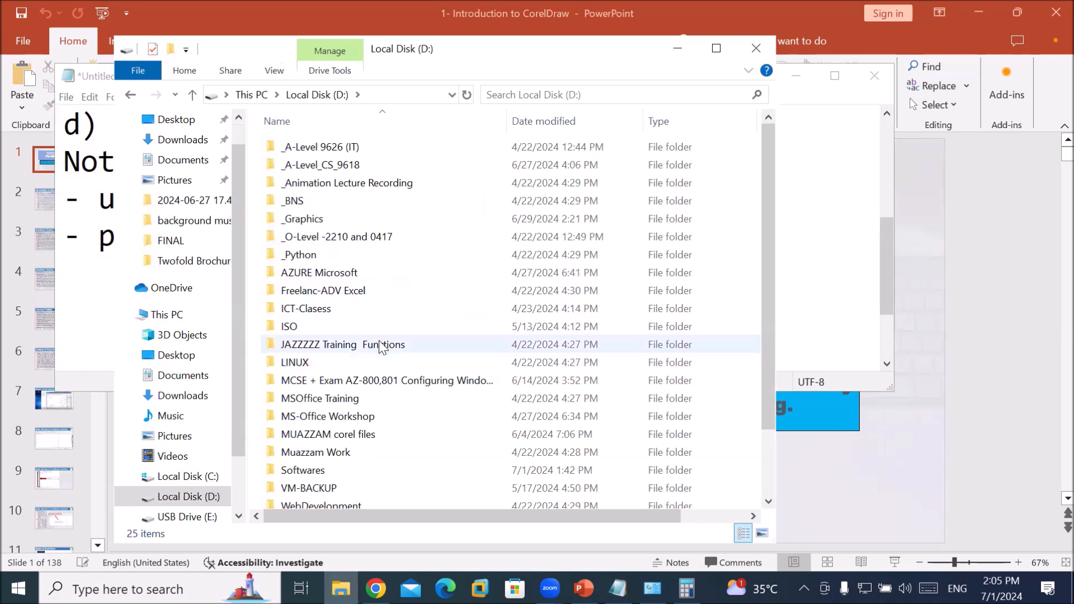
left_click(367, 473)
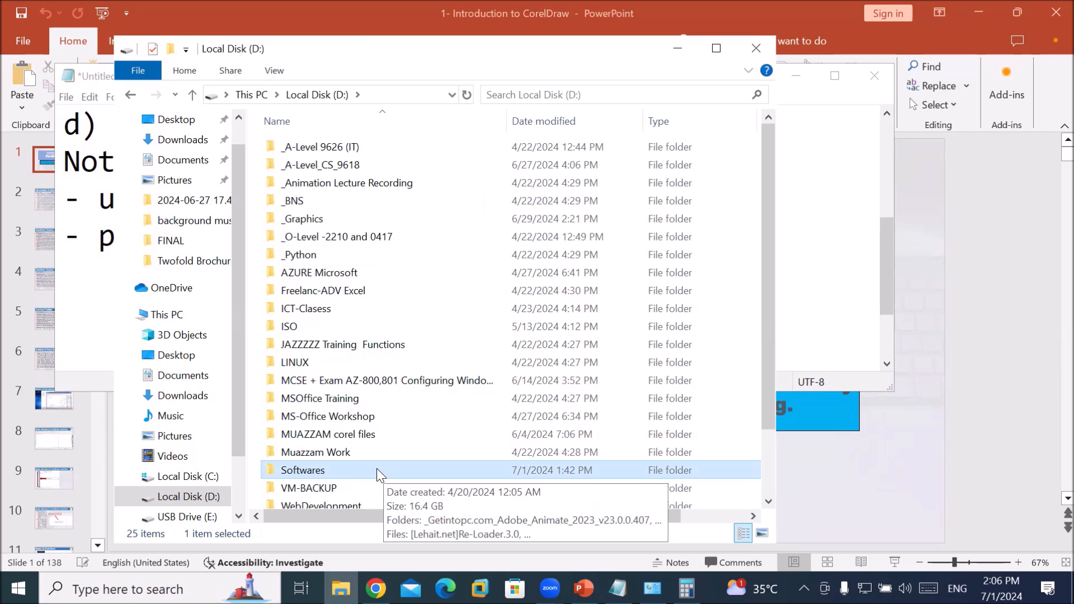
double_click(372, 470)
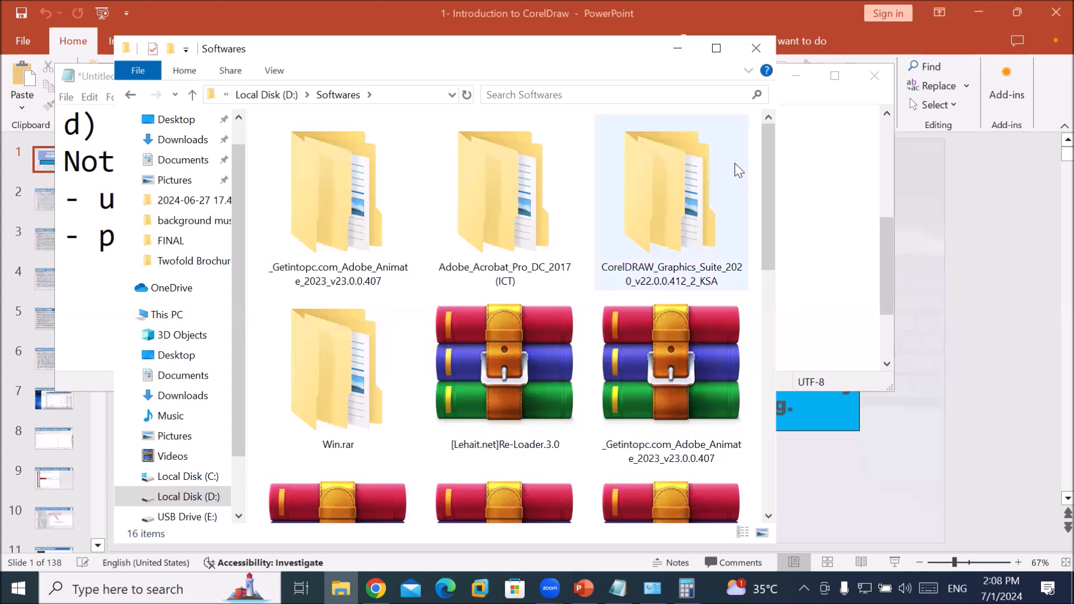
Step: Look inside the extracted CorelDRAW 2020 folder, return to Softwares, and view the extraction options of the CorelDRAW 2020 archive
double_click(678, 195)
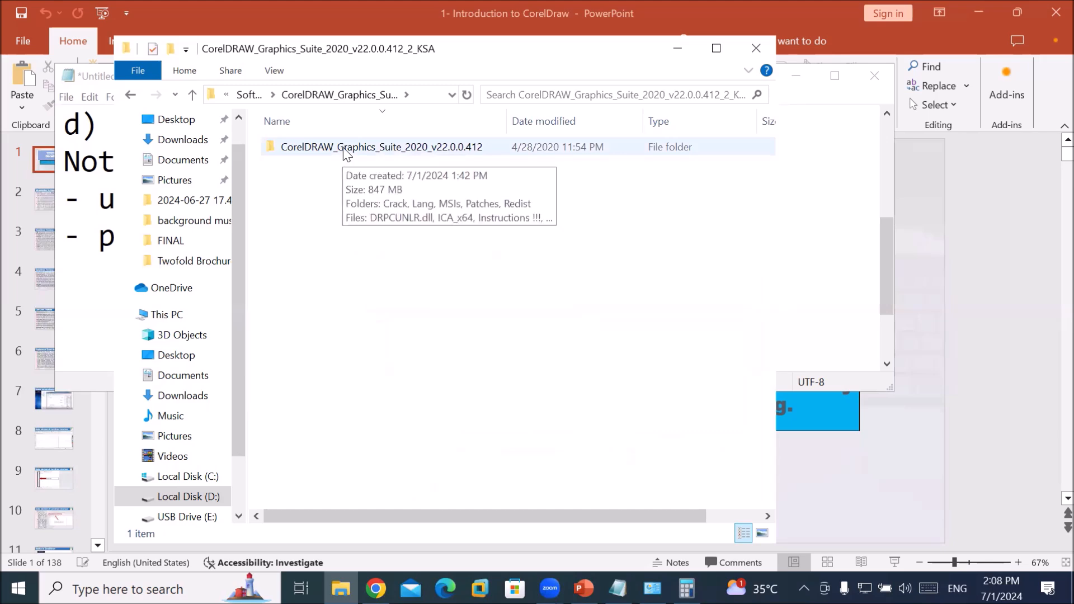
left_click(191, 94)
scroll(555, 361, "down", 5)
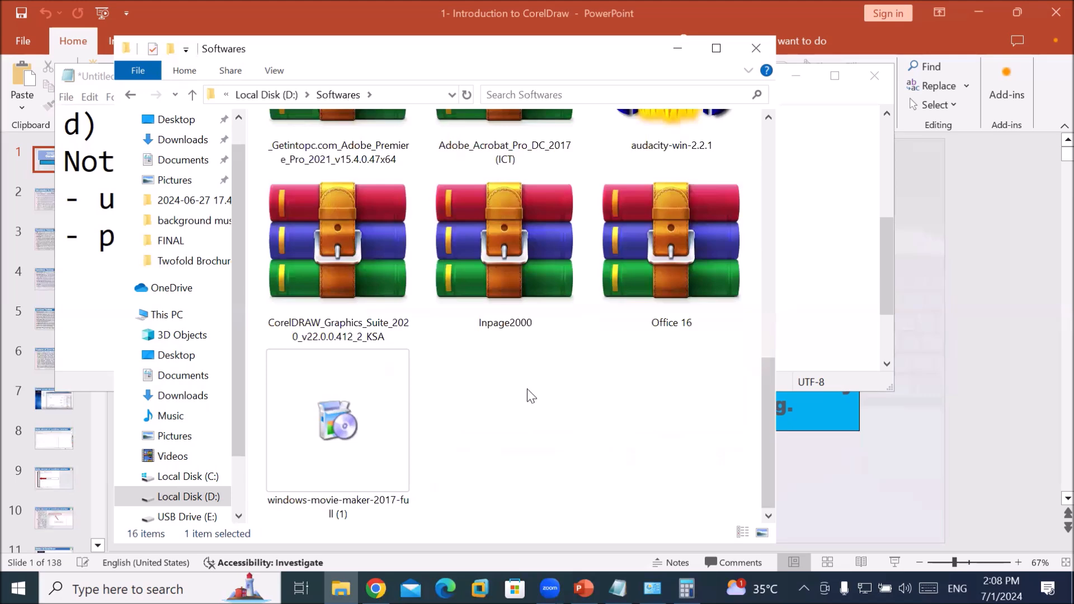
left_click(320, 274)
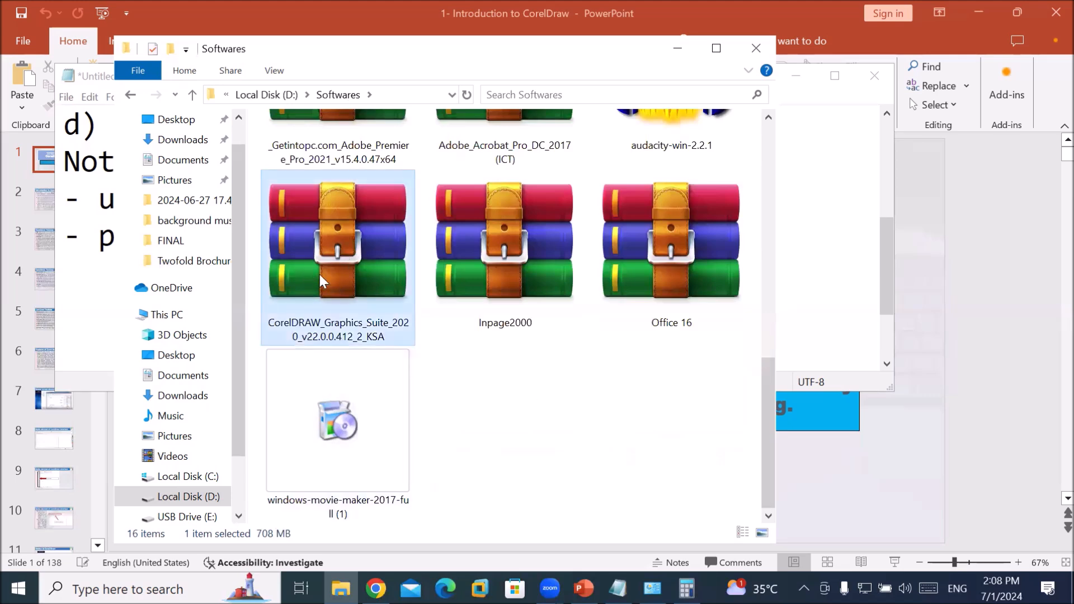
right_click(342, 247)
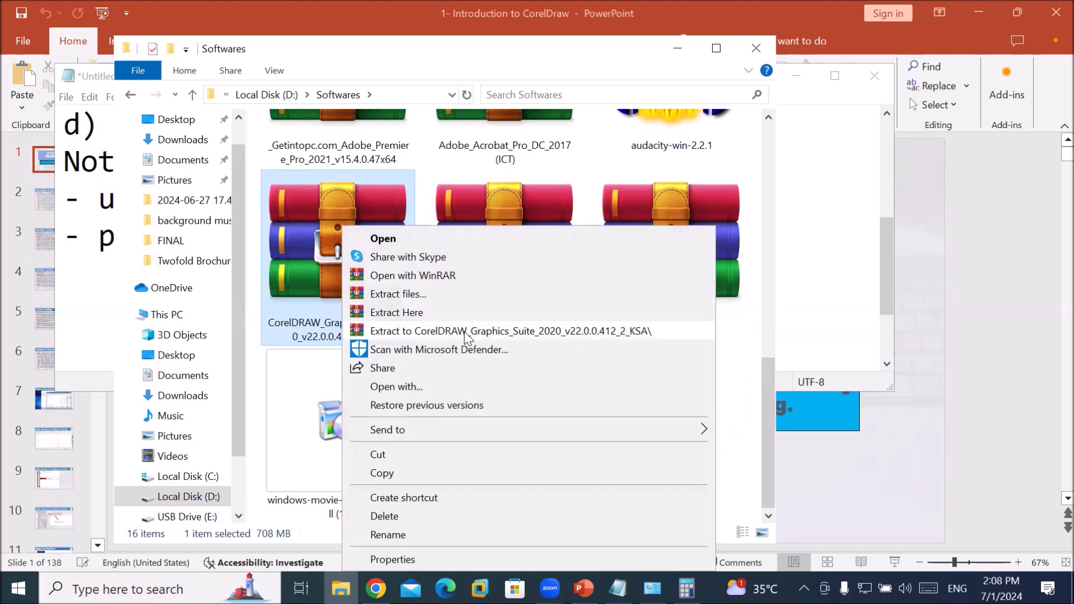
left_click(365, 202)
scroll(365, 202, "up", 5)
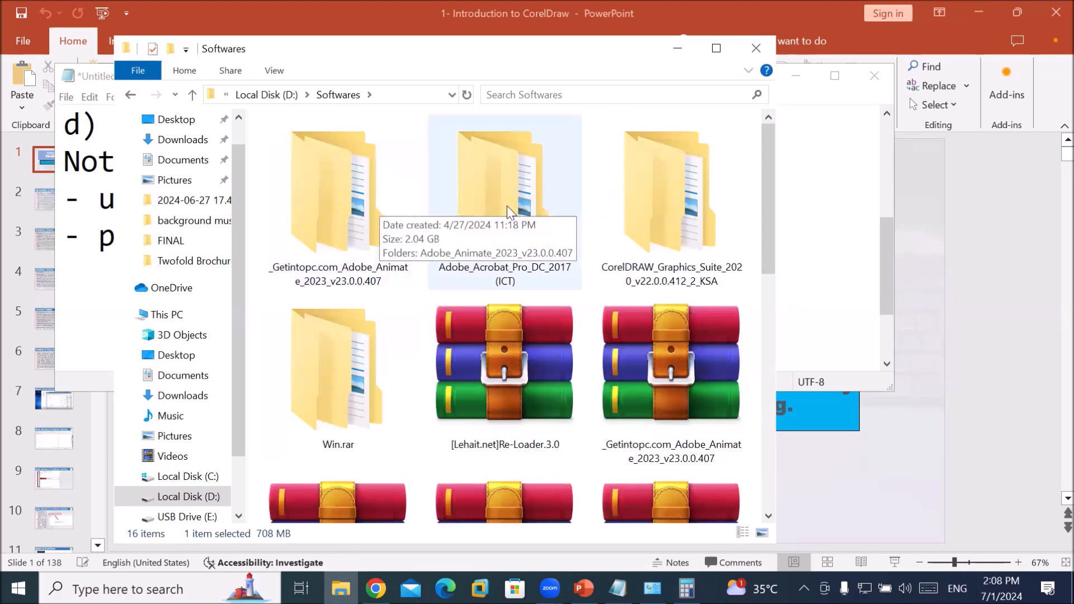
Step: Open the extracted CorelDRAW 2020 folder down to CorelDRAW_Graphics_Suite_2020_v22.0.0.412 and select the Crack folder, followed by the setup HTML file
double_click(674, 210)
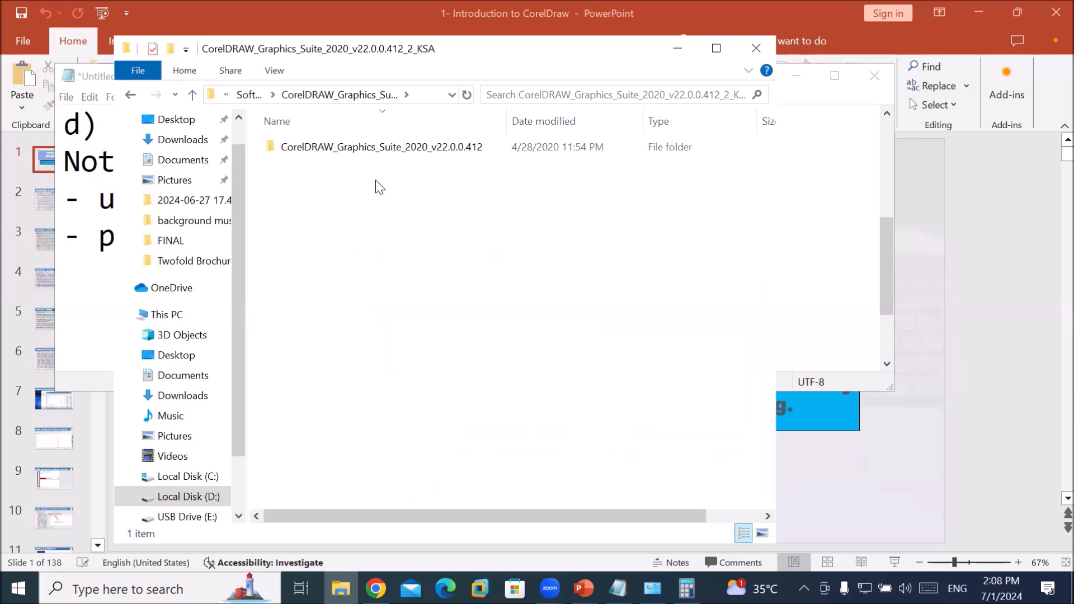
double_click(325, 149)
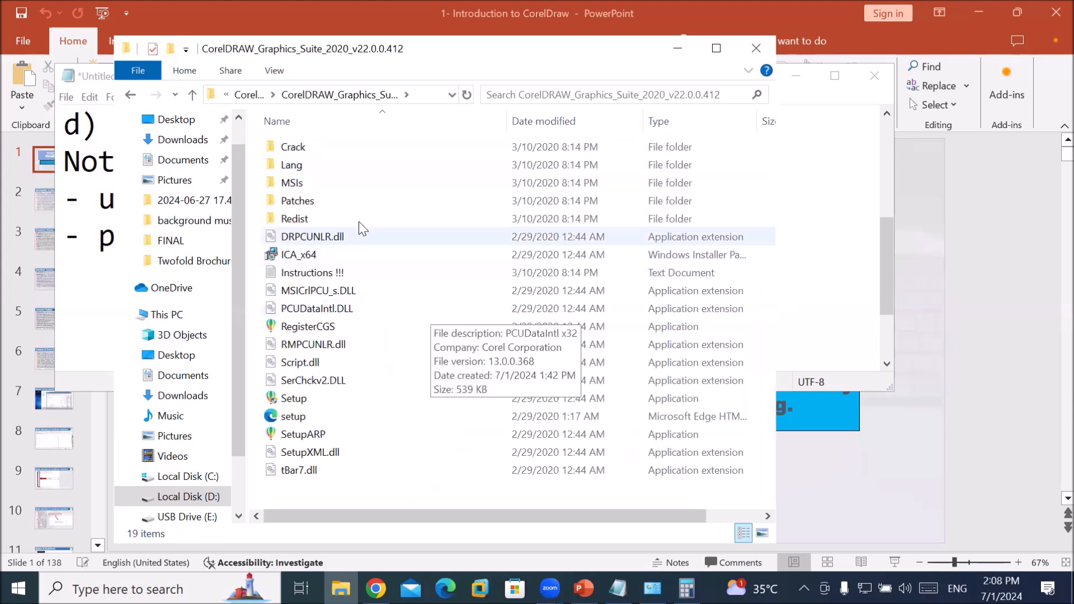
left_click(315, 149)
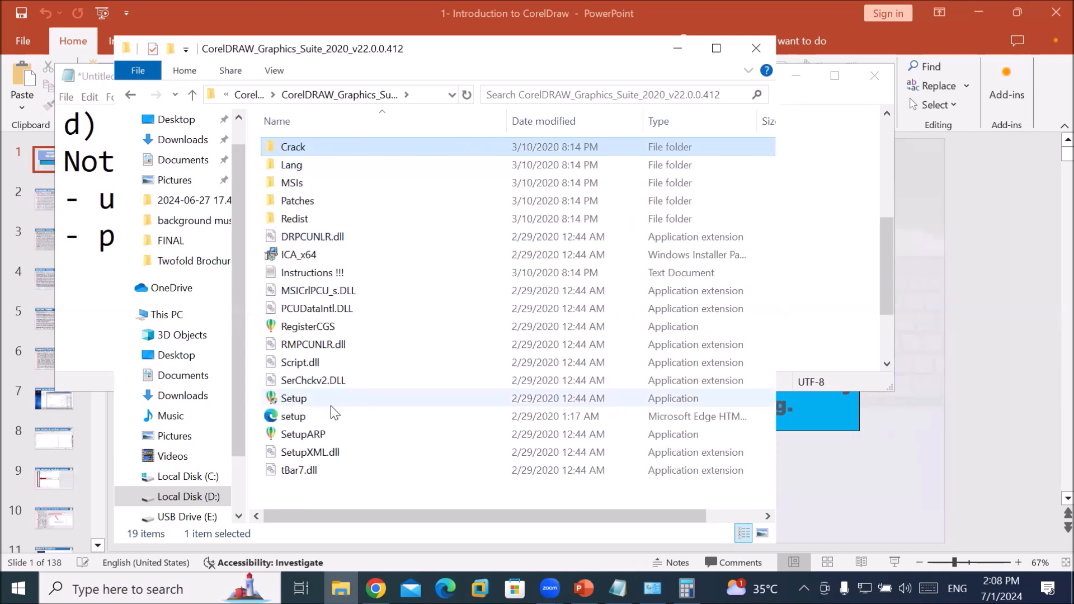
left_click(305, 420)
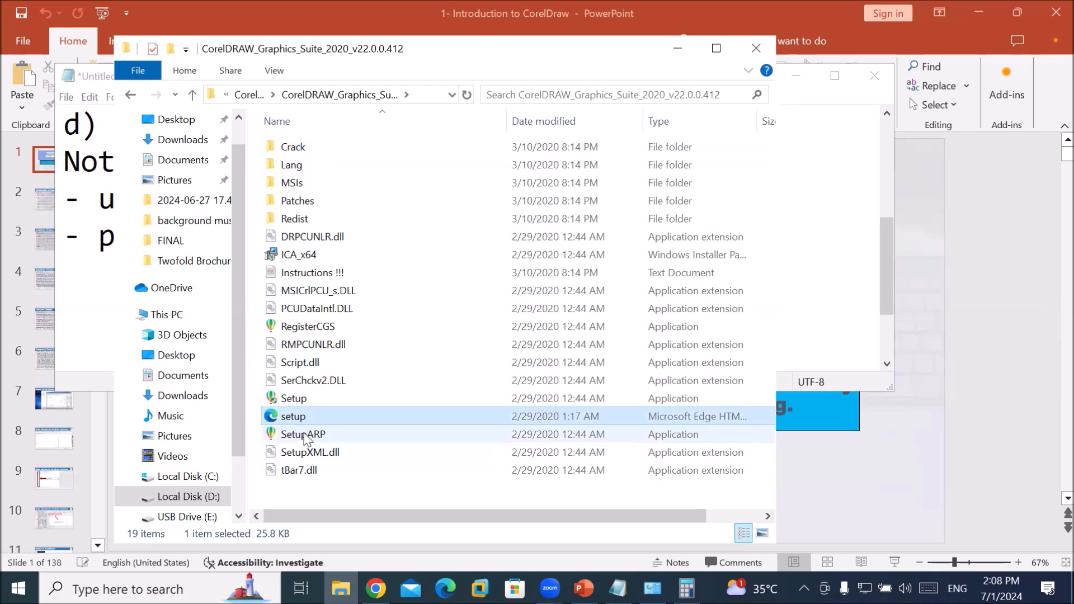
Step: Run the CorelDRAW Setup application from the extracted folder as administrator and allow it to make changes
left_click(320, 365)
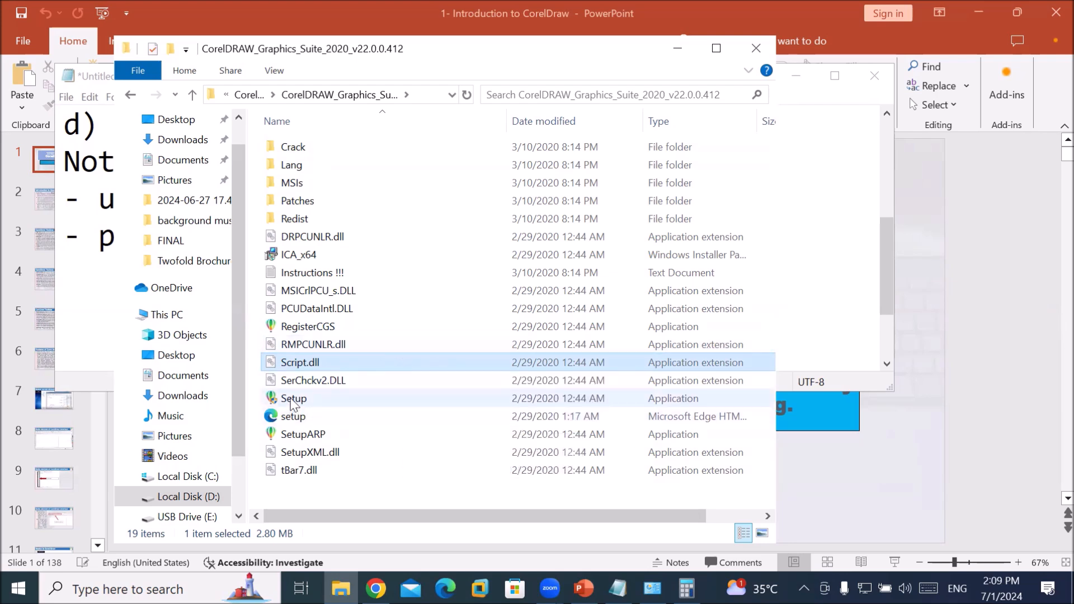
left_click(327, 398)
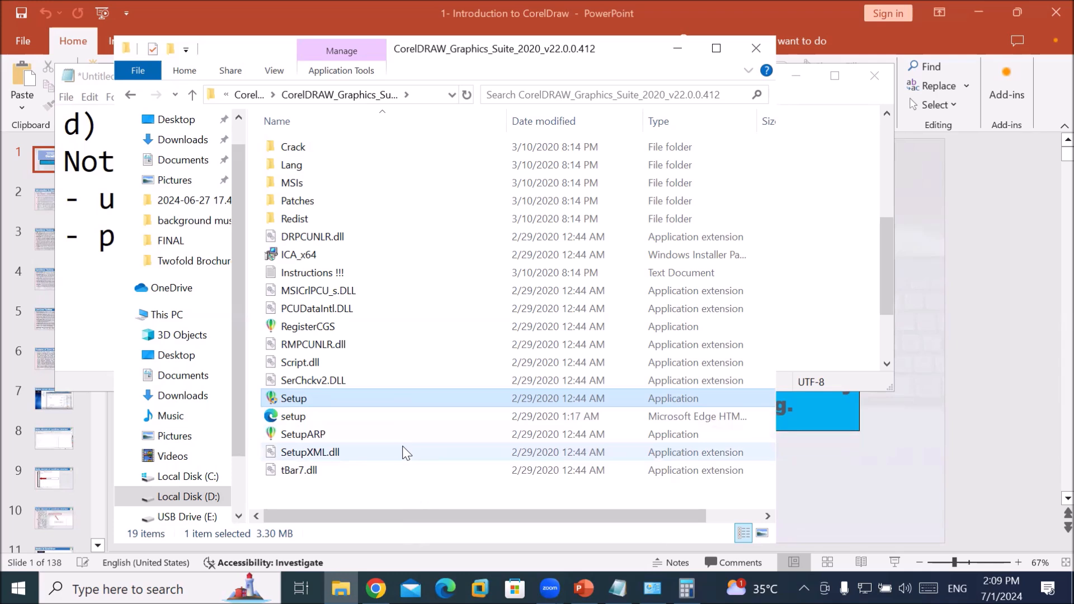
right_click(347, 402)
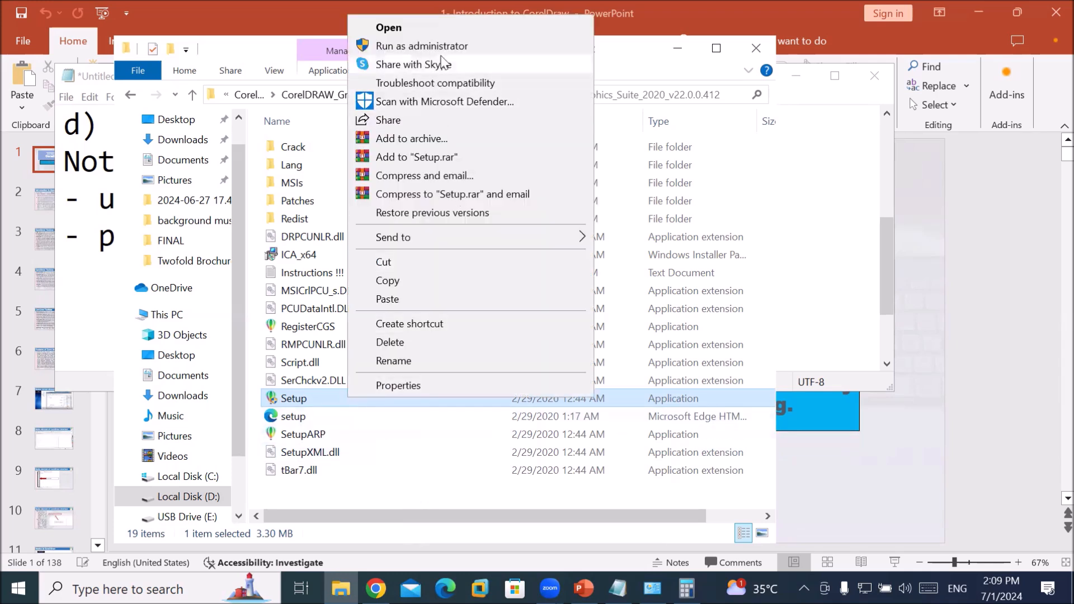
left_click(476, 46)
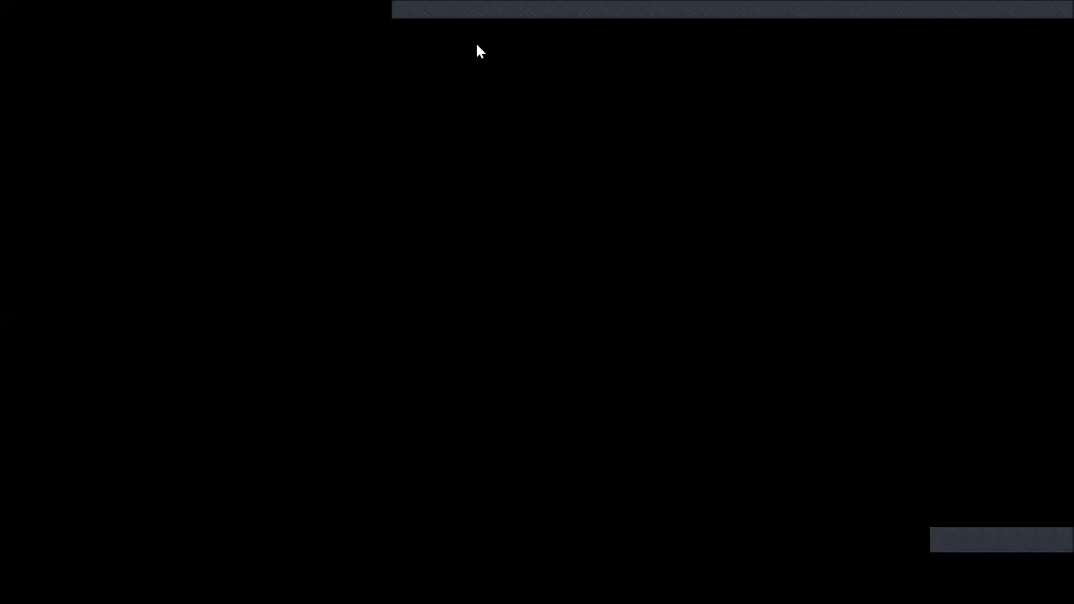
left_click(429, 409)
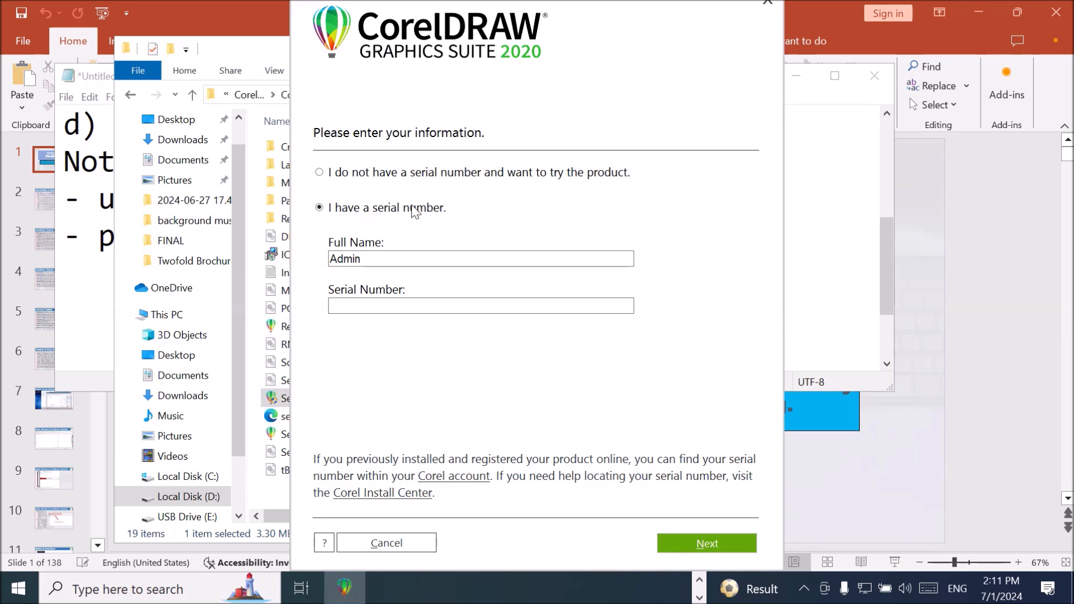
Step: Choose to try the product without a serial number and continue to a custom installation
left_click(407, 178)
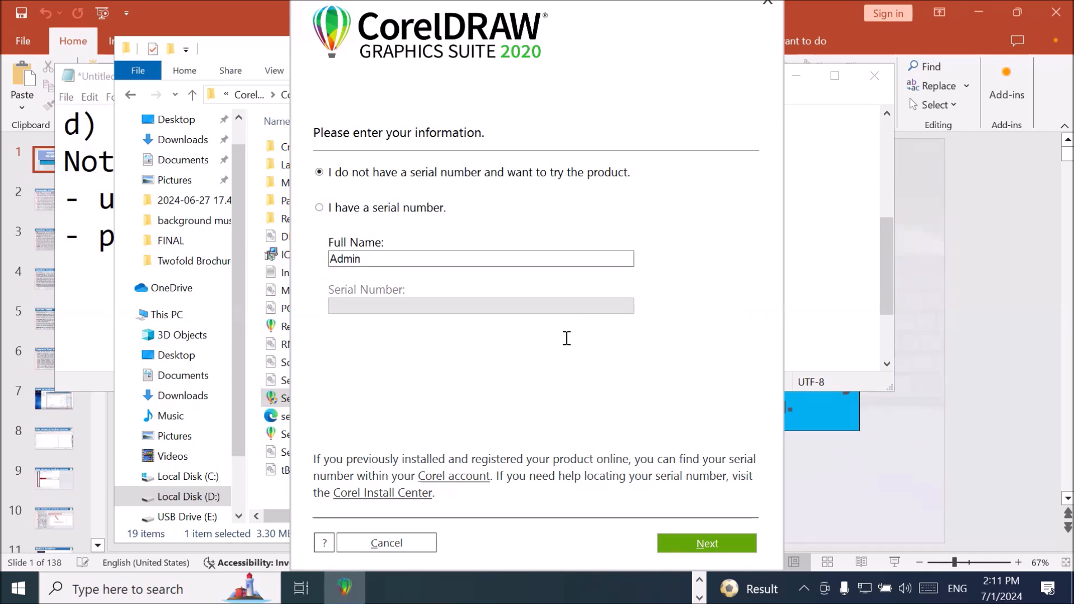
left_click(701, 543)
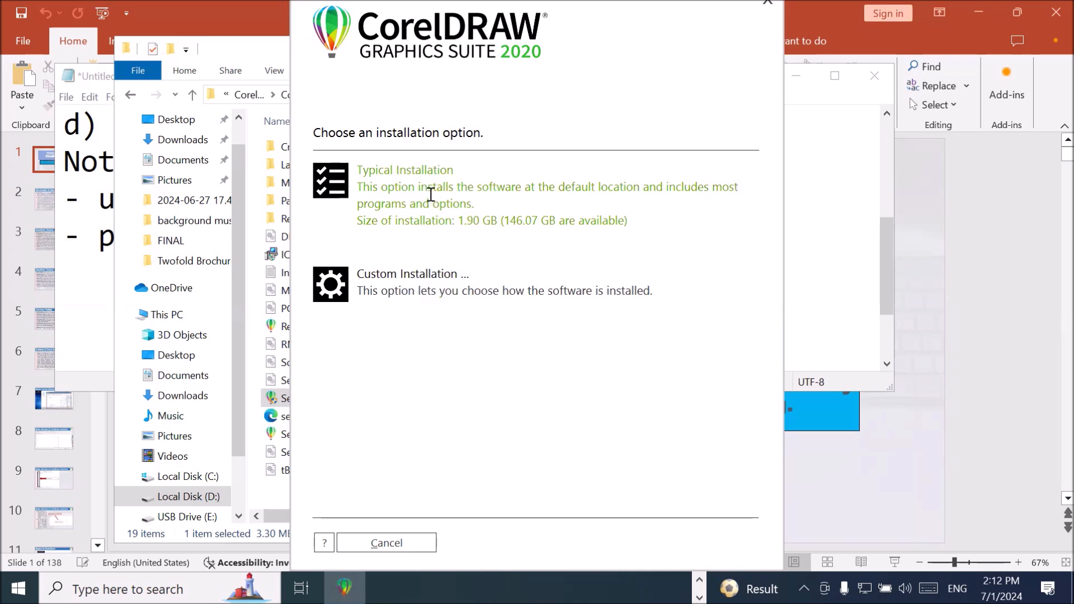
left_click(425, 291)
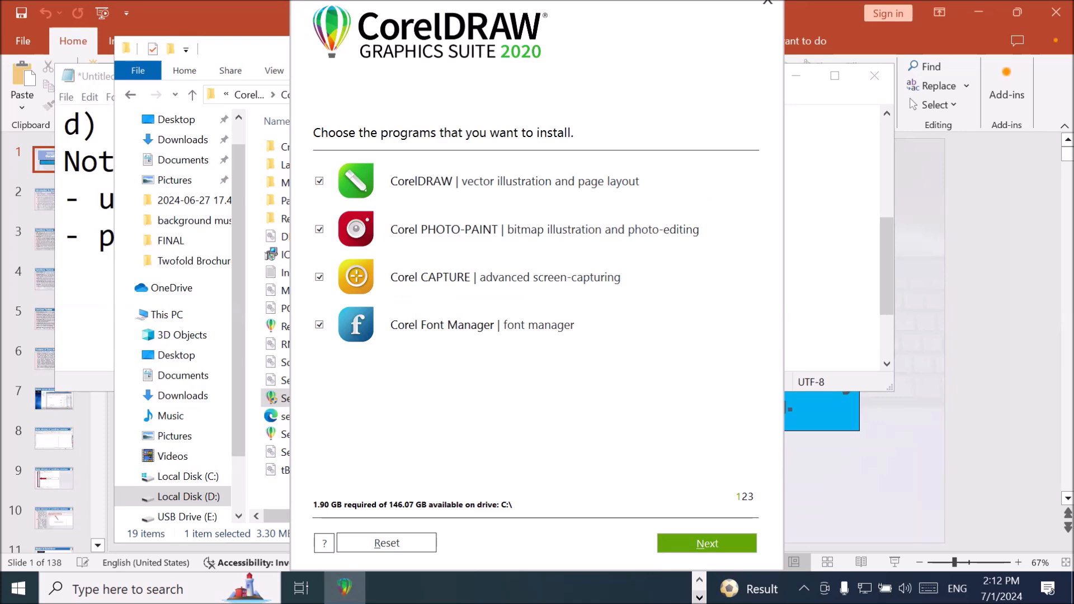
Step: Deselect Corel PHOTO-PAINT, Corel CAPTURE and Corel Font Manager for installation, and select all three again
left_click(320, 230)
left_click(319, 277)
left_click(320, 326)
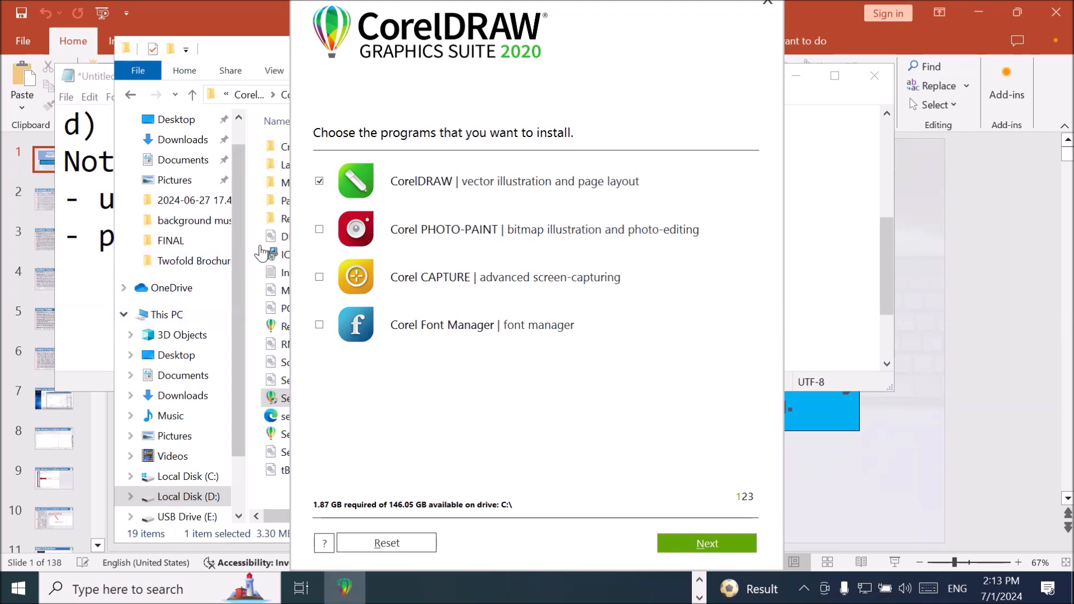
left_click(320, 229)
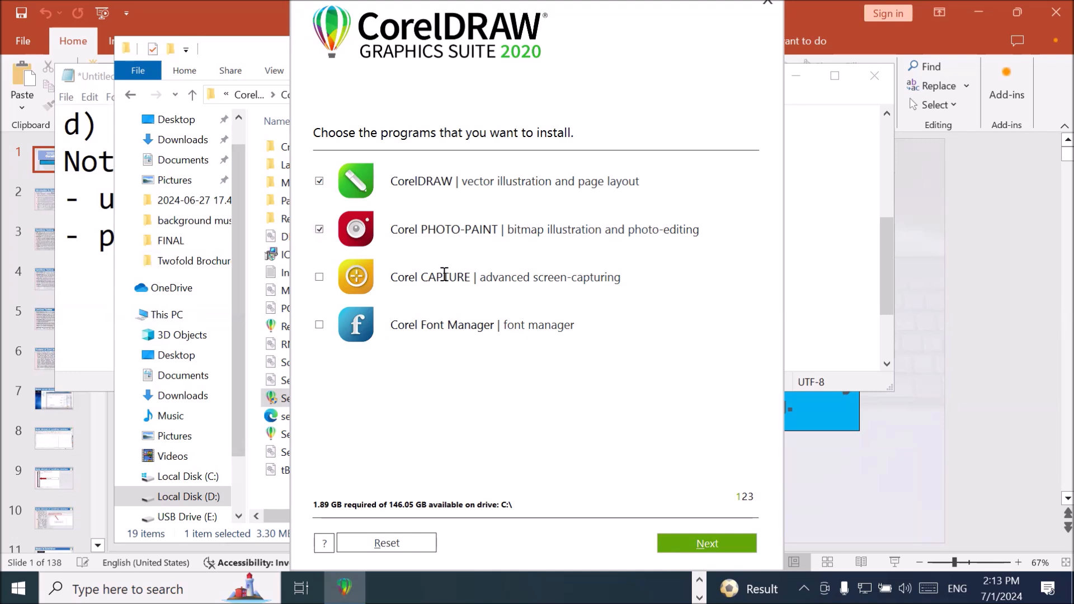
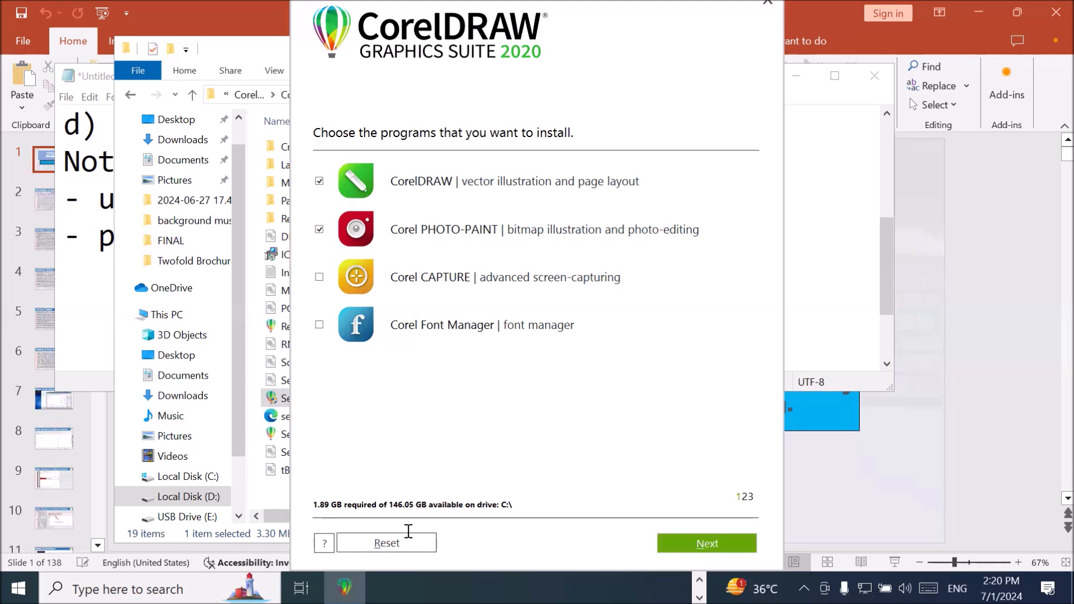
left_click(320, 277)
left_click(318, 326)
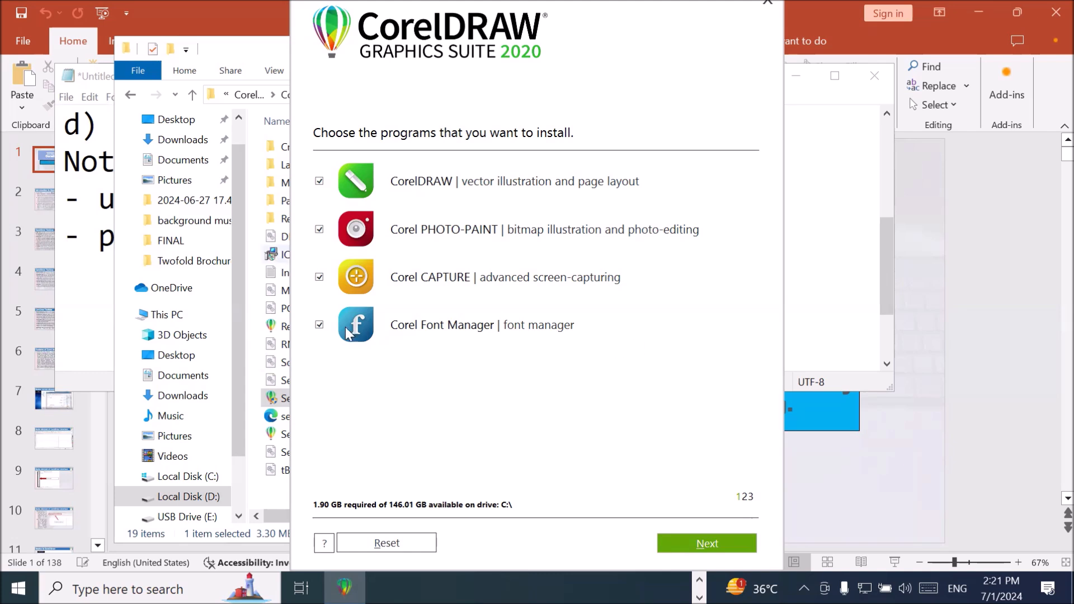
Step: Accept the selected programs, default features, installation path and product languages, and start the installation
left_click(714, 550)
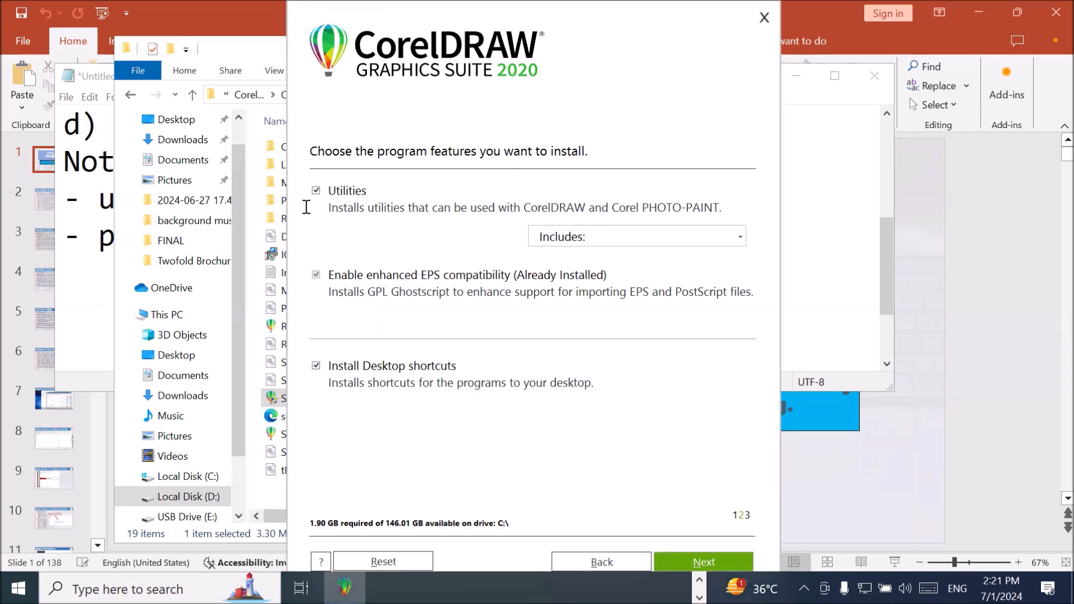
left_click(713, 559)
left_click(643, 244)
left_click_drag(643, 244, 375, 263)
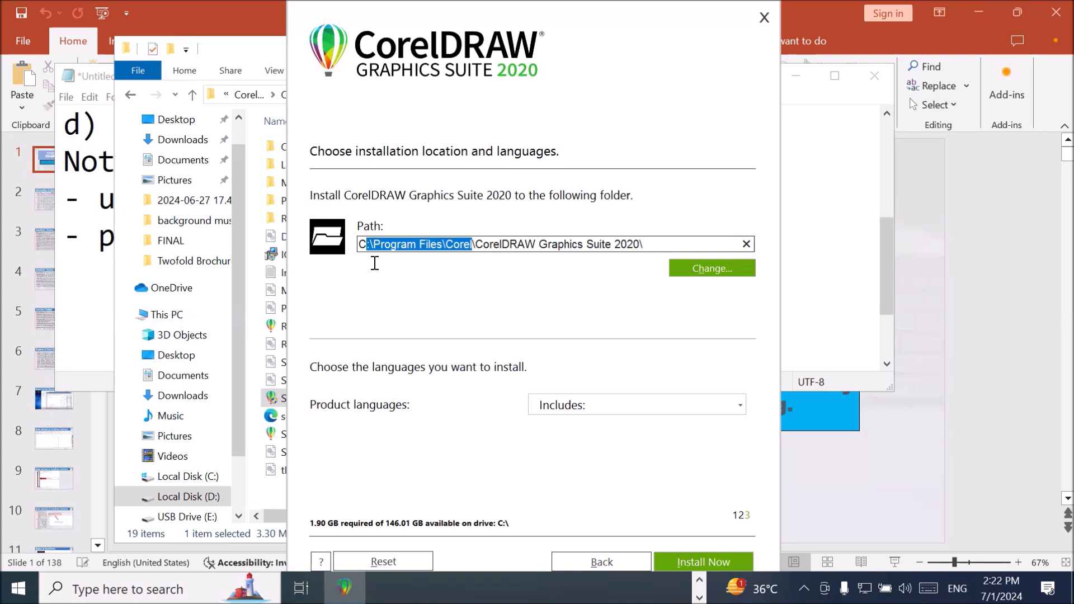
left_click(685, 405)
left_click(717, 561)
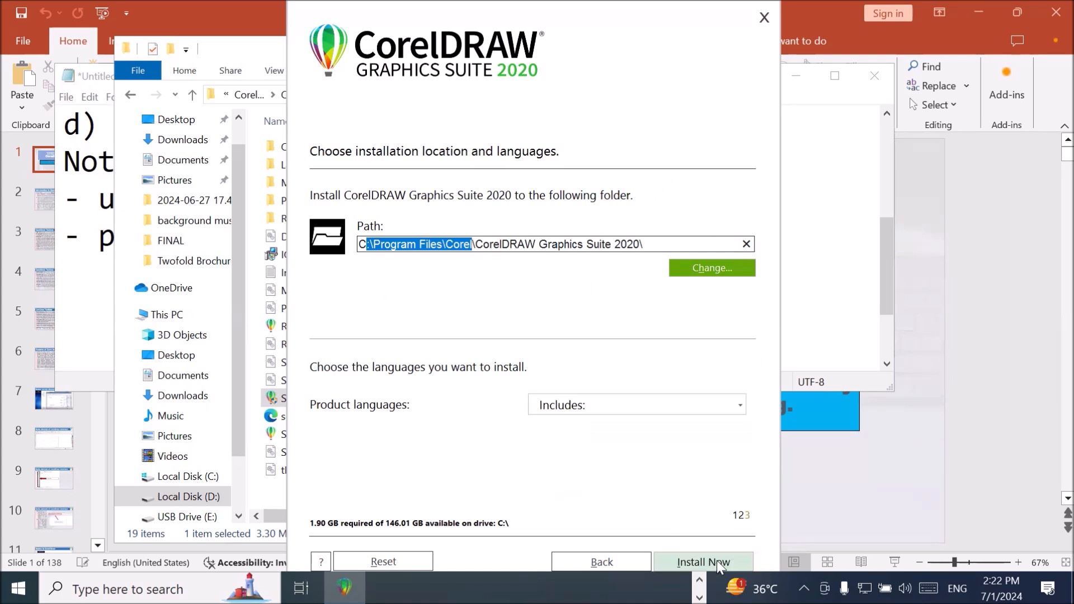
left_click(716, 559)
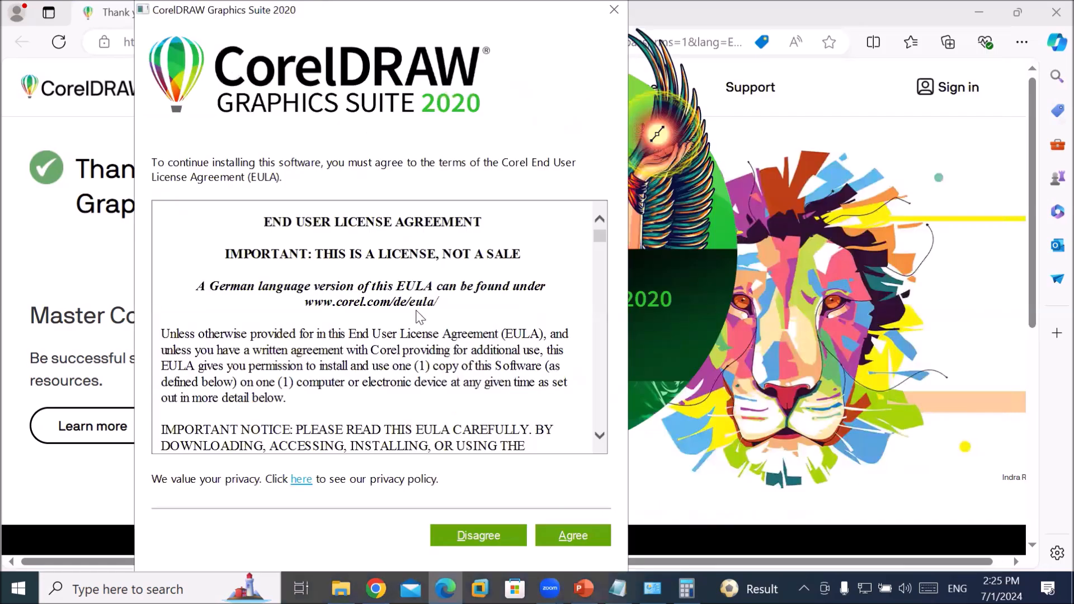
Step: Read through the Corel End User License Agreement and highlight its name in the notice above the text
scroll(430, 274, "down", 5)
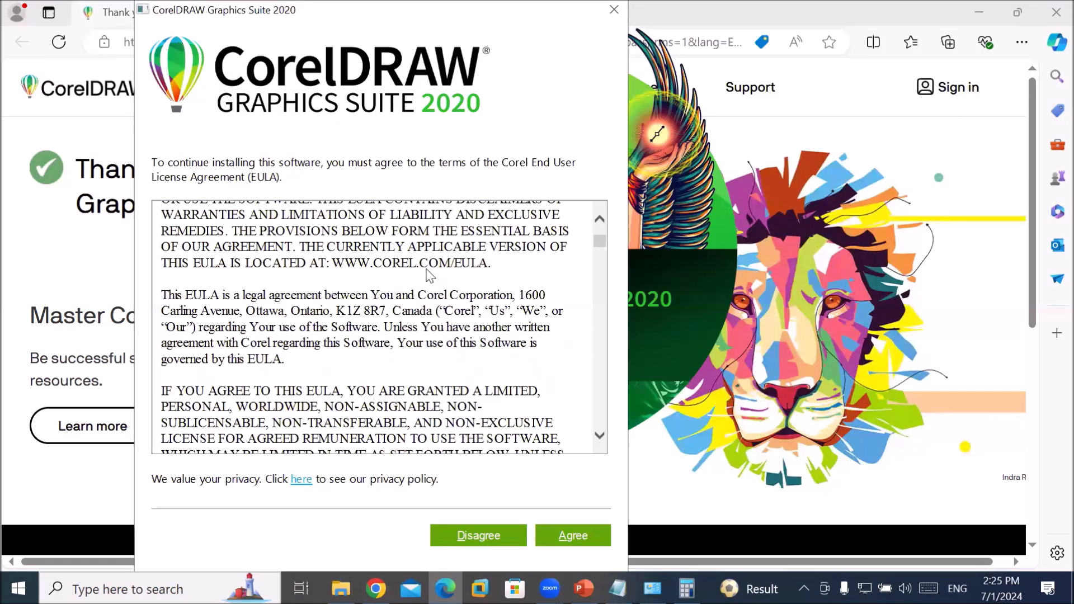
scroll(427, 269, "down", 5)
scroll(427, 269, "down", 5)
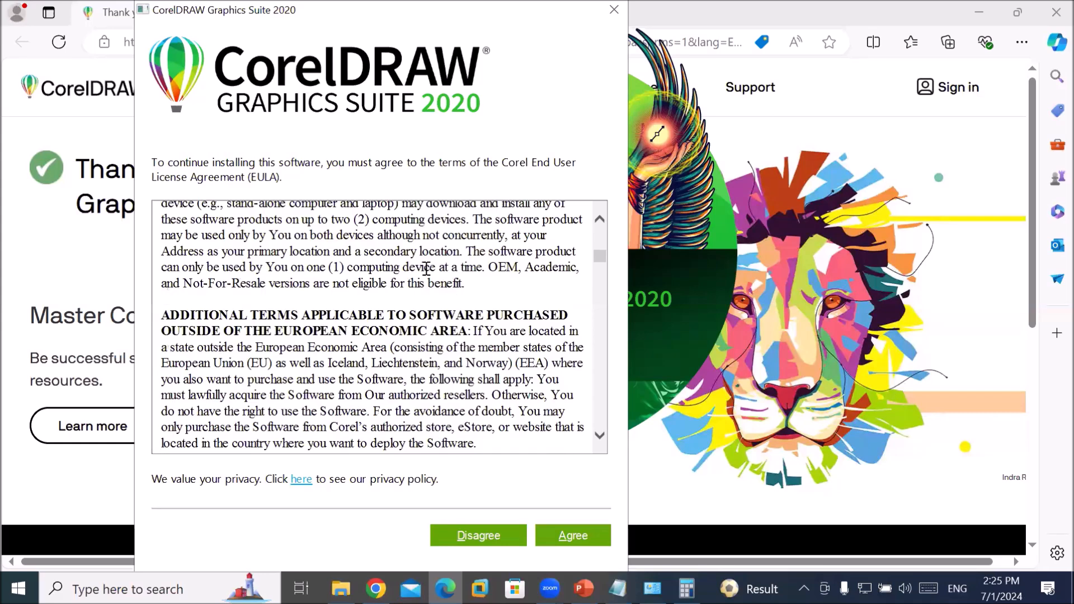
scroll(428, 271, "down", 5)
scroll(426, 268, "down", 5)
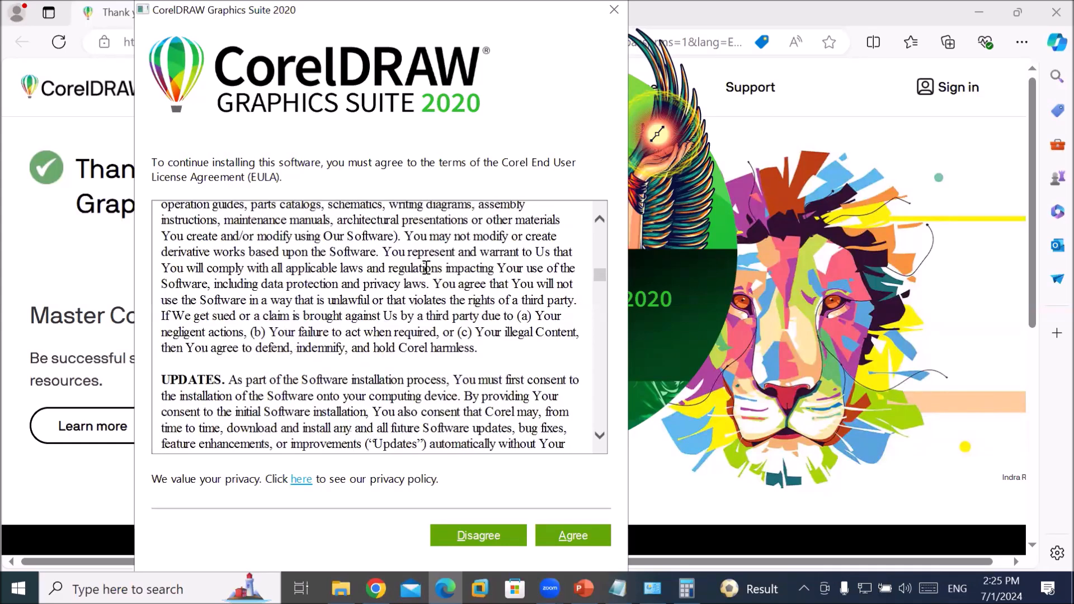
scroll(426, 269, "down", 5)
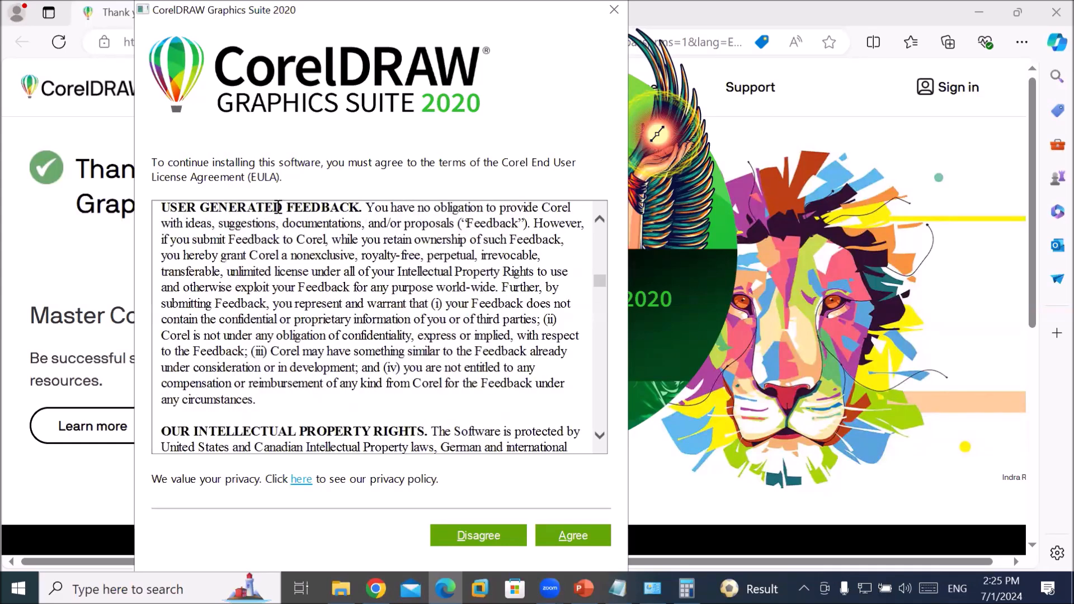
left_click_drag(152, 177, 246, 176)
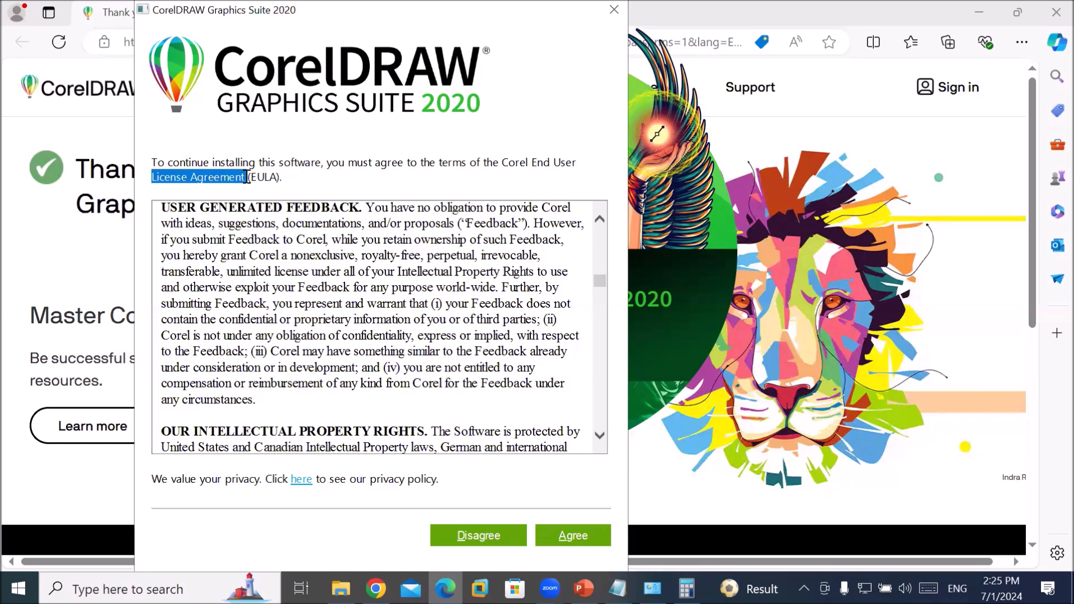
left_click_drag(486, 159, 563, 159)
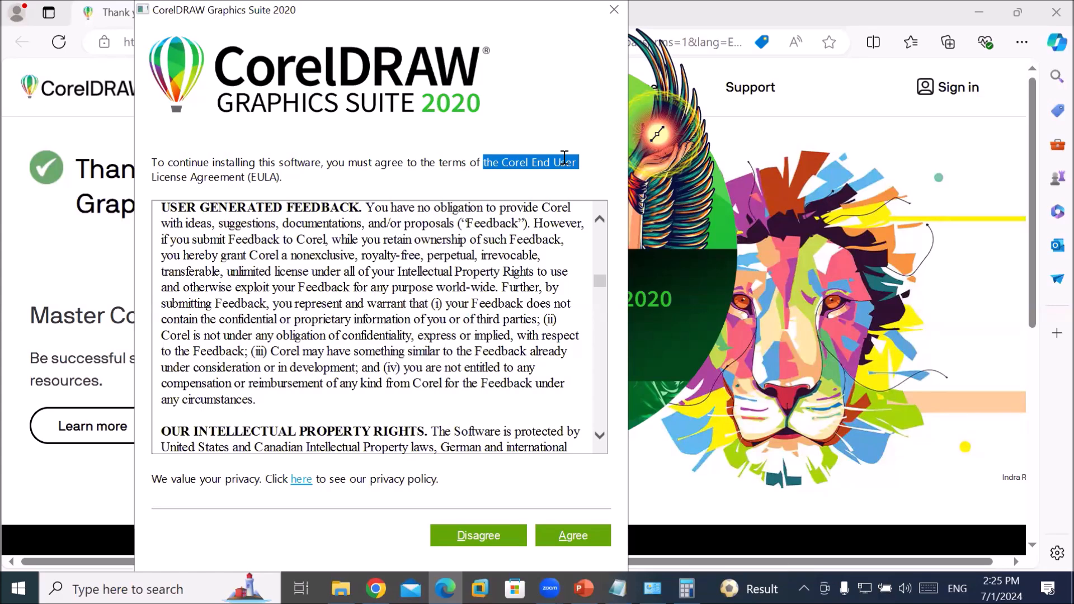
left_click_drag(522, 175, 432, 186)
left_click(347, 186)
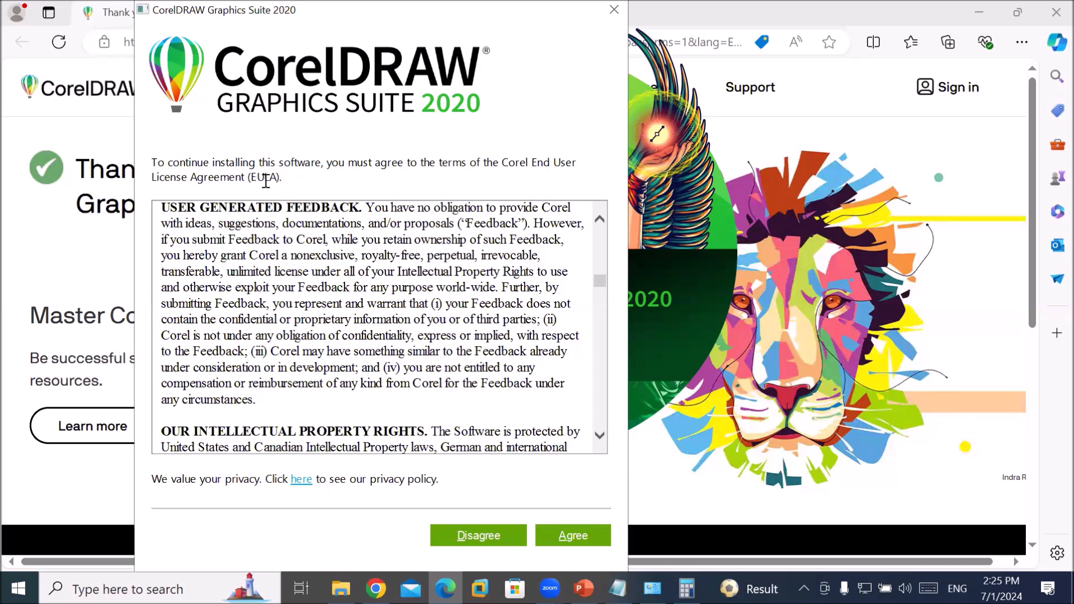
Step: Read through the Corel End User License Agreement and agree to its terms
double_click(287, 177)
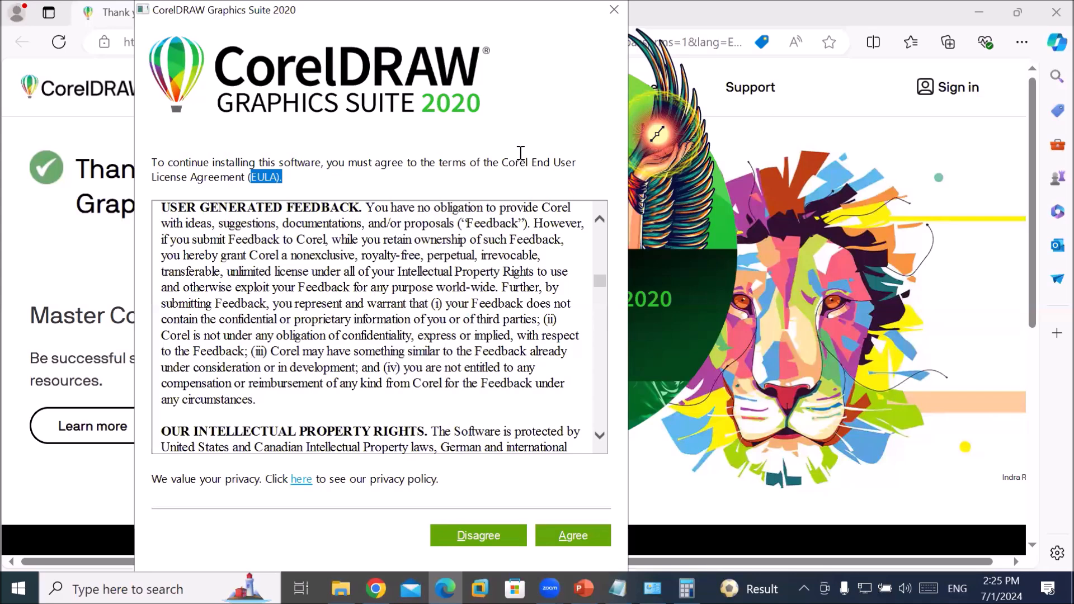
left_click_drag(249, 209, 414, 272)
scroll(414, 269, "down", 8)
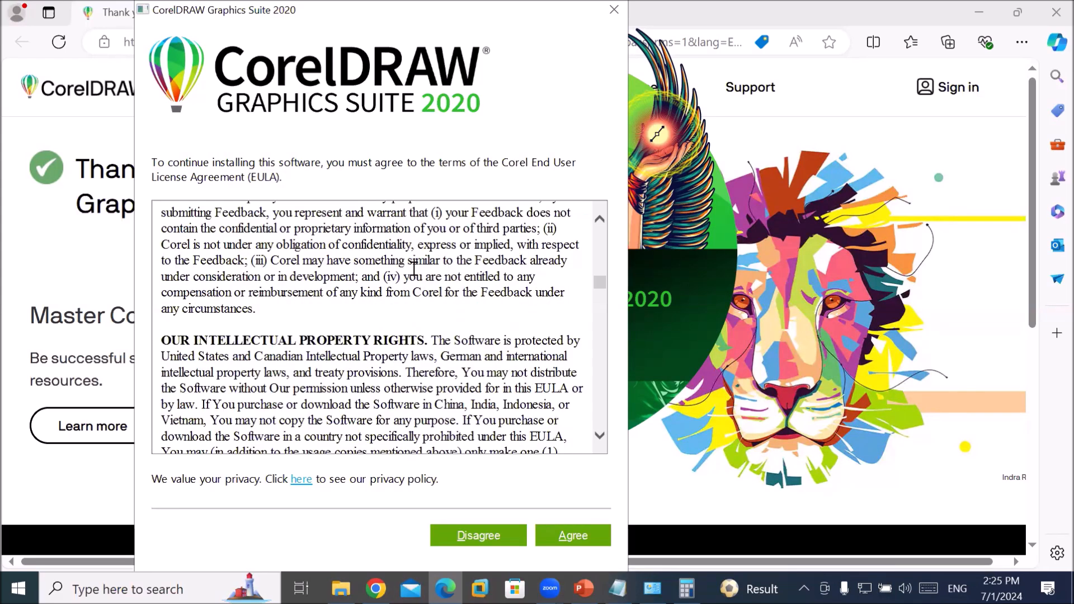
scroll(414, 268, "down", 10)
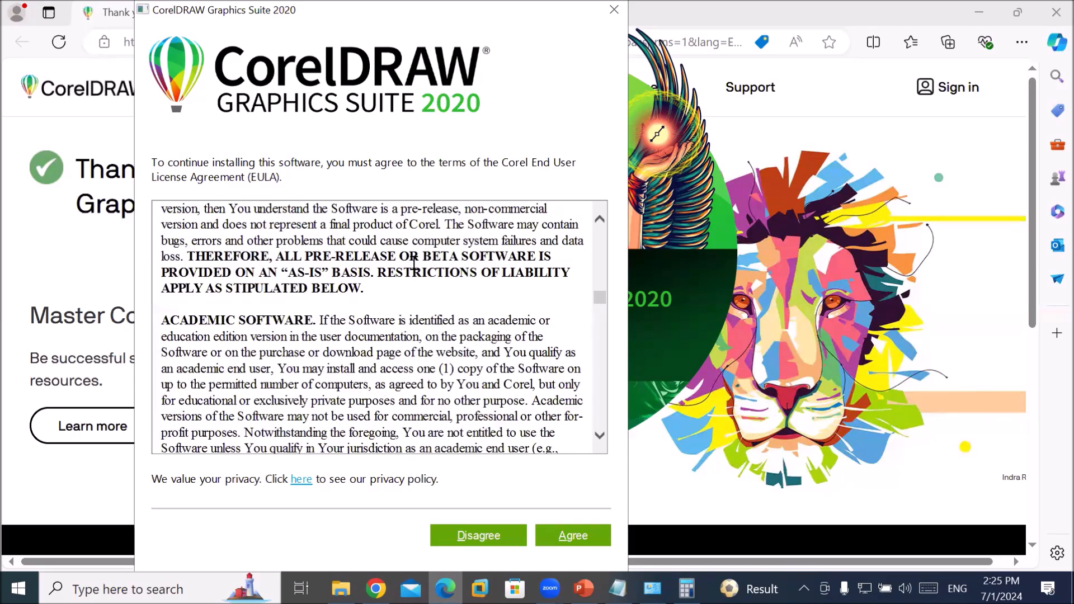
scroll(414, 263, "down", 15)
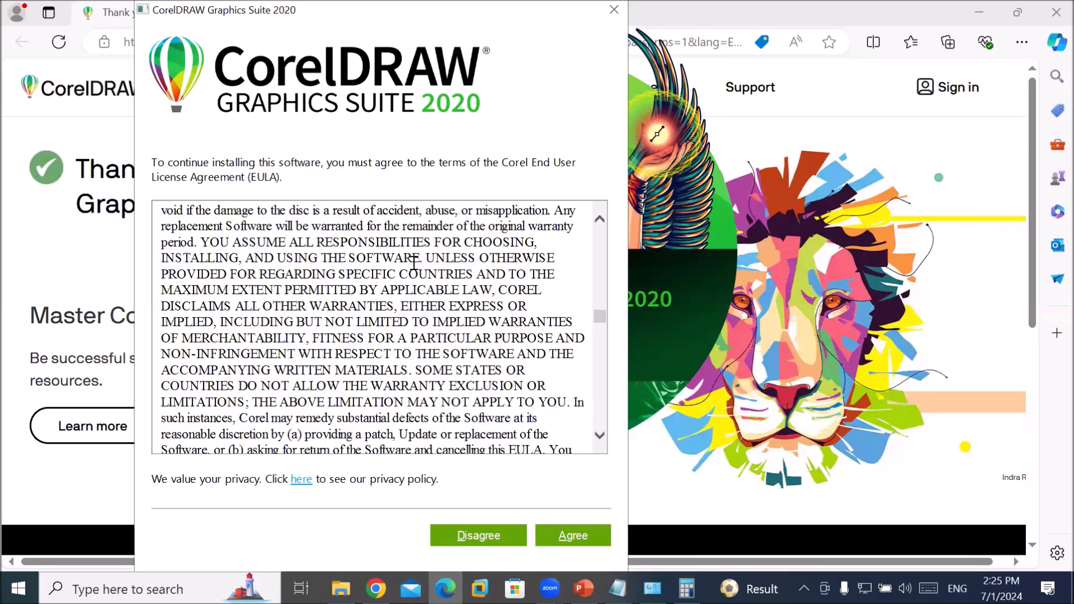
scroll(413, 264, "down", 12)
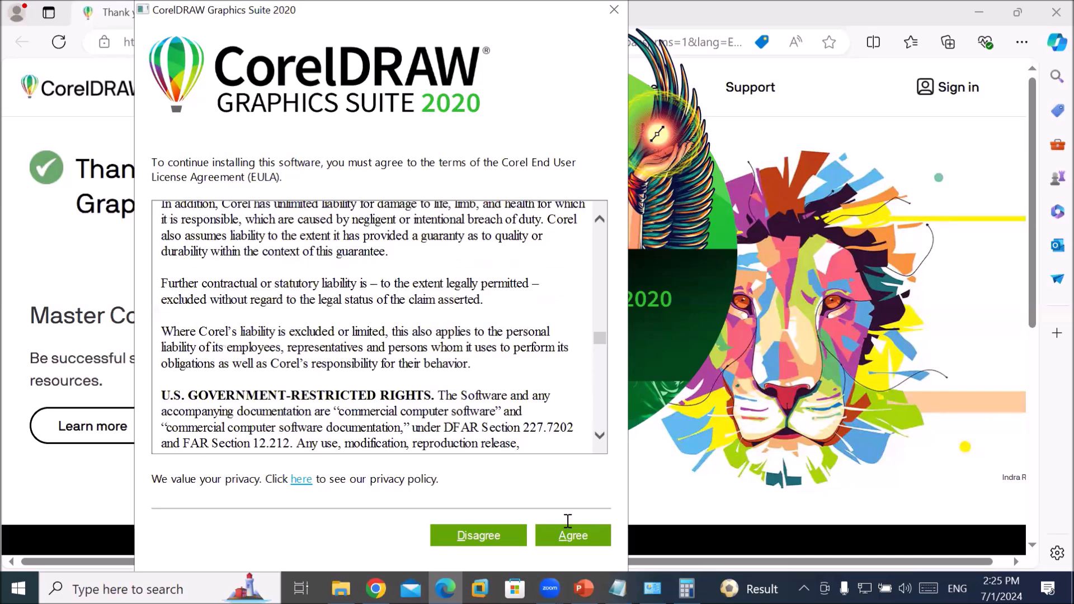
left_click(567, 538)
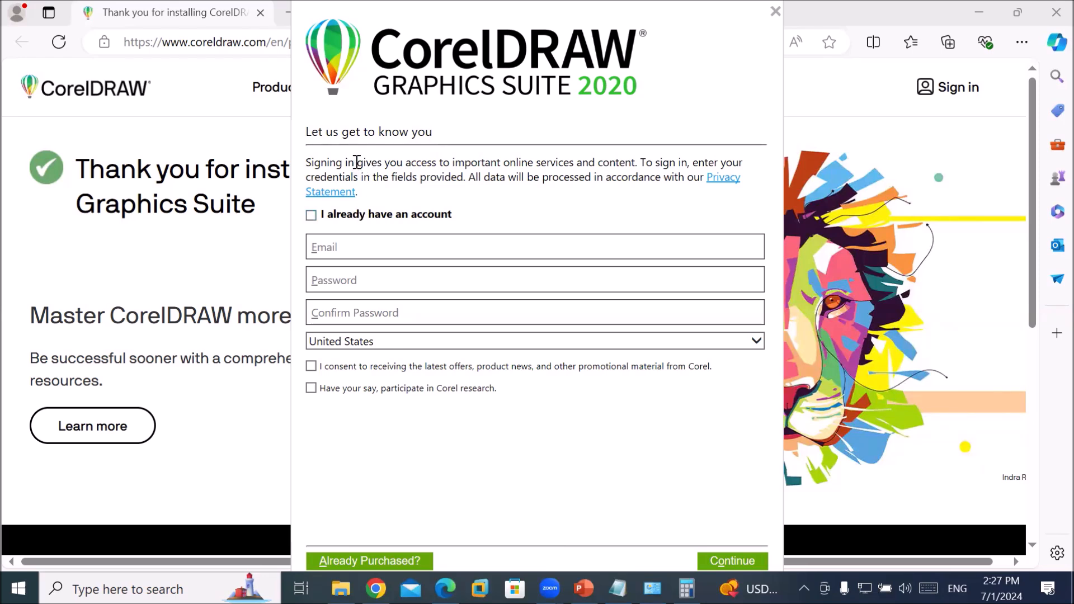
Step: Review the sign-in explanation and the existing-account option in the CorelDRAW registration form
left_click_drag(378, 157, 661, 178)
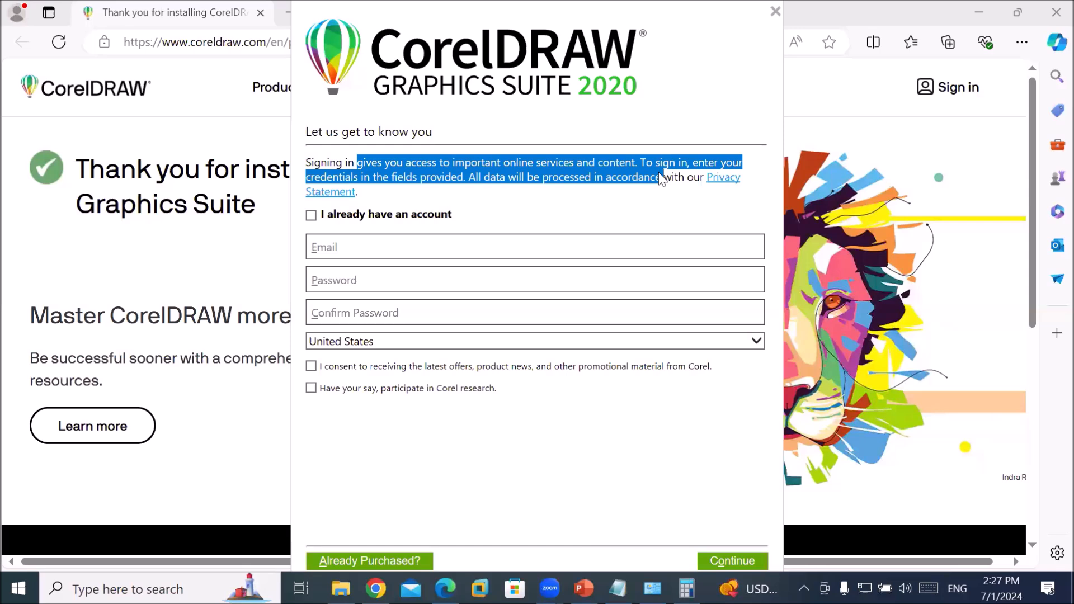
left_click(670, 95)
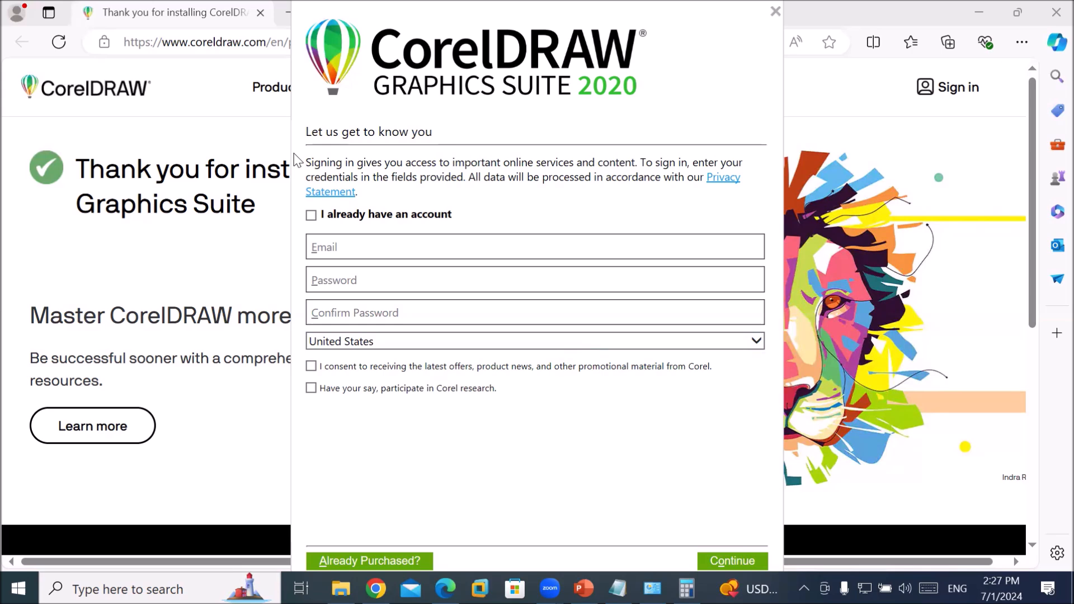
left_click(360, 218)
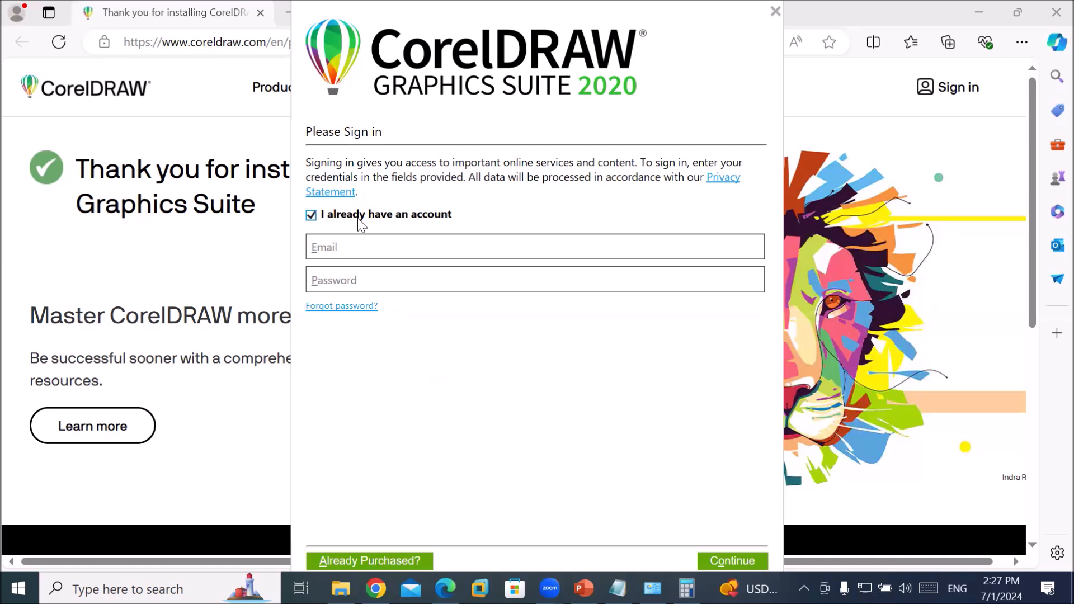
left_click(357, 218)
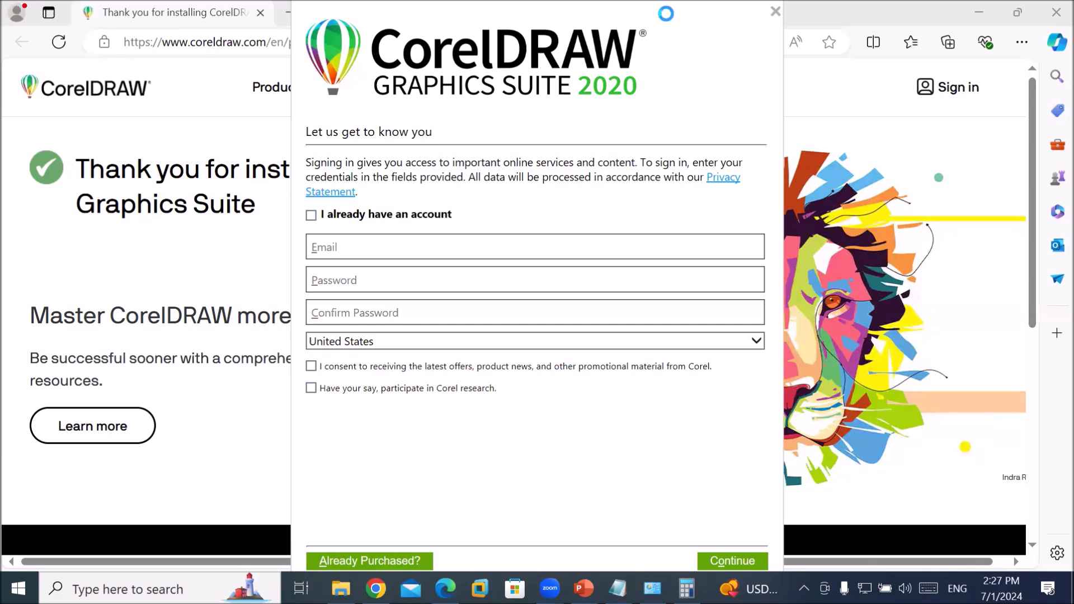
Step: Close the CorelDRAW registration form without signing in and confirm the cancellation
left_click_drag(667, 14, 678, 140)
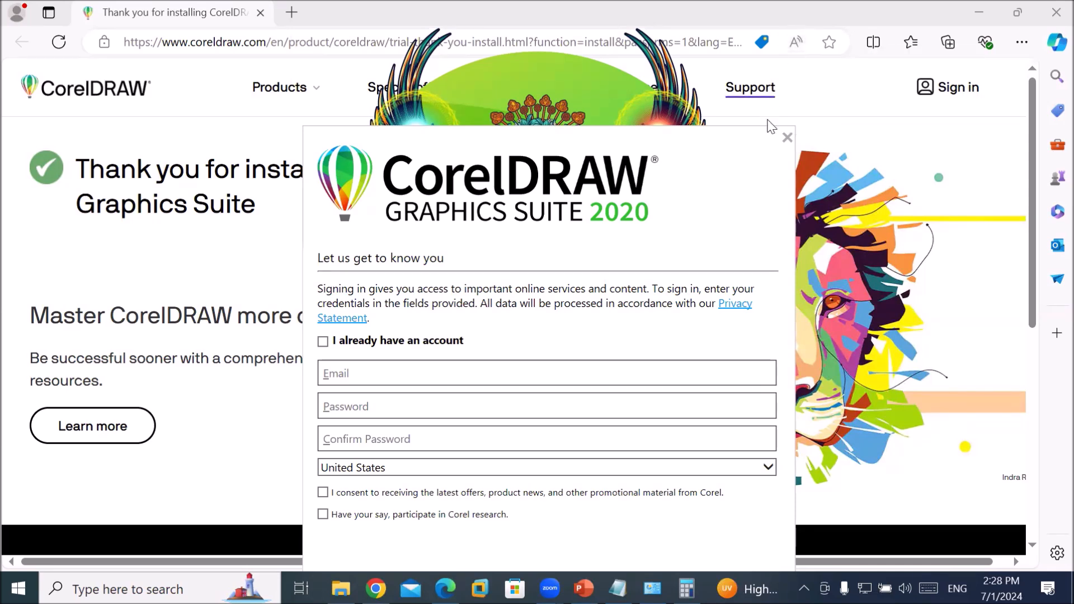
left_click(787, 138)
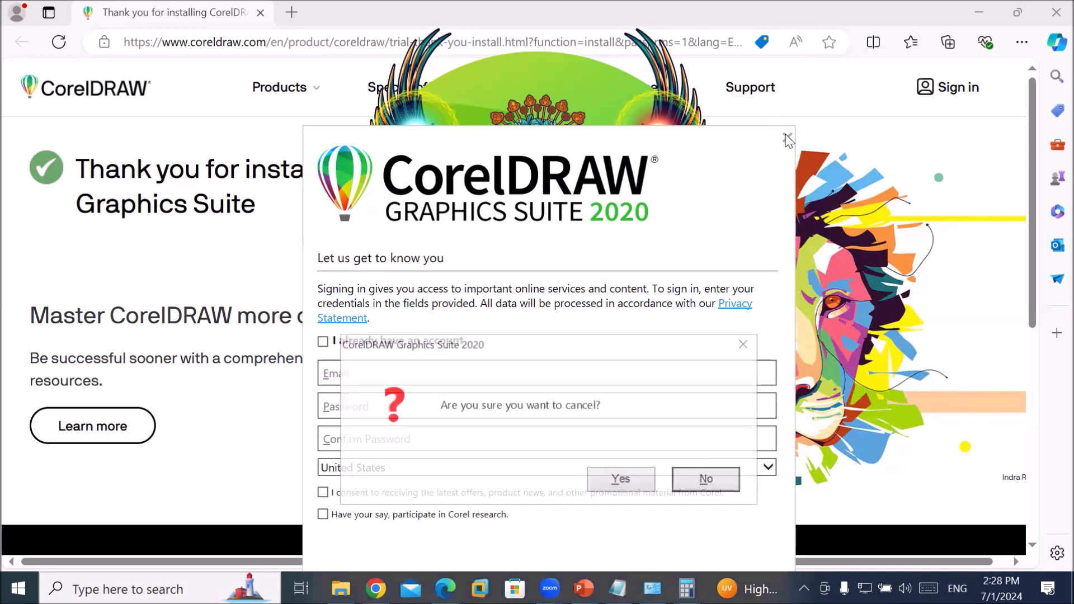
left_click(616, 485)
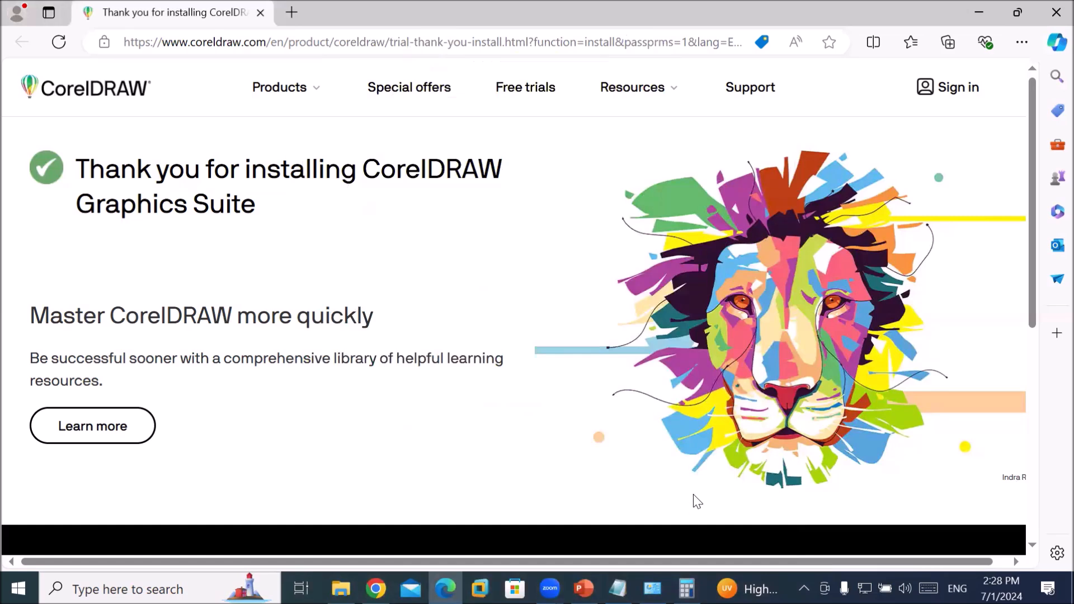
Step: Switch to File Explorer, maximise its window and select the Setup application in the CorelDRAW_Graphics_Suite_2020_v22.0.0.412 folder
left_click(340, 588)
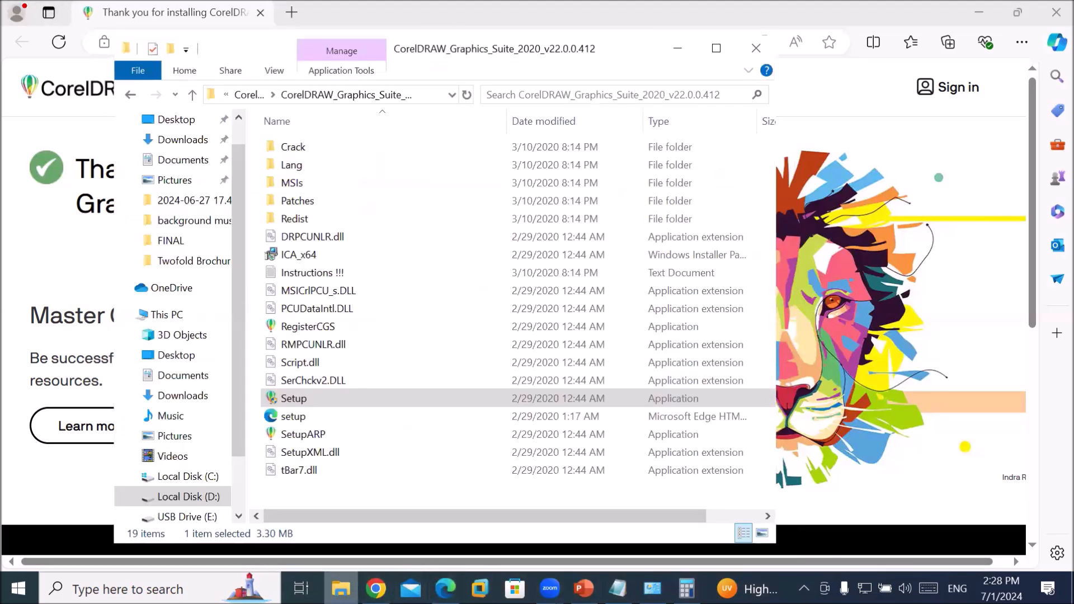
left_click(717, 49)
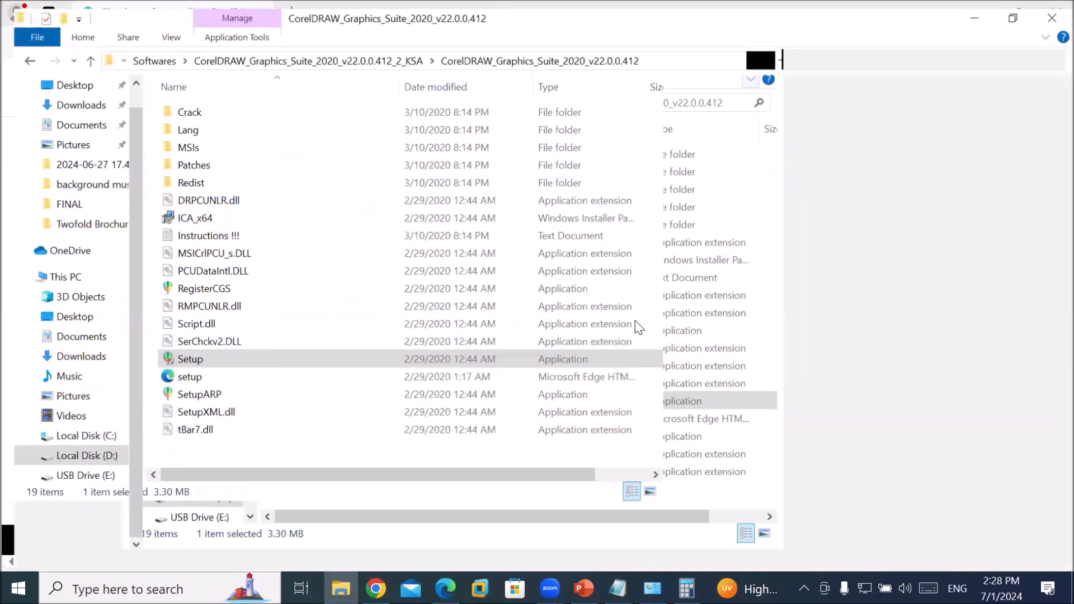
left_click(282, 54)
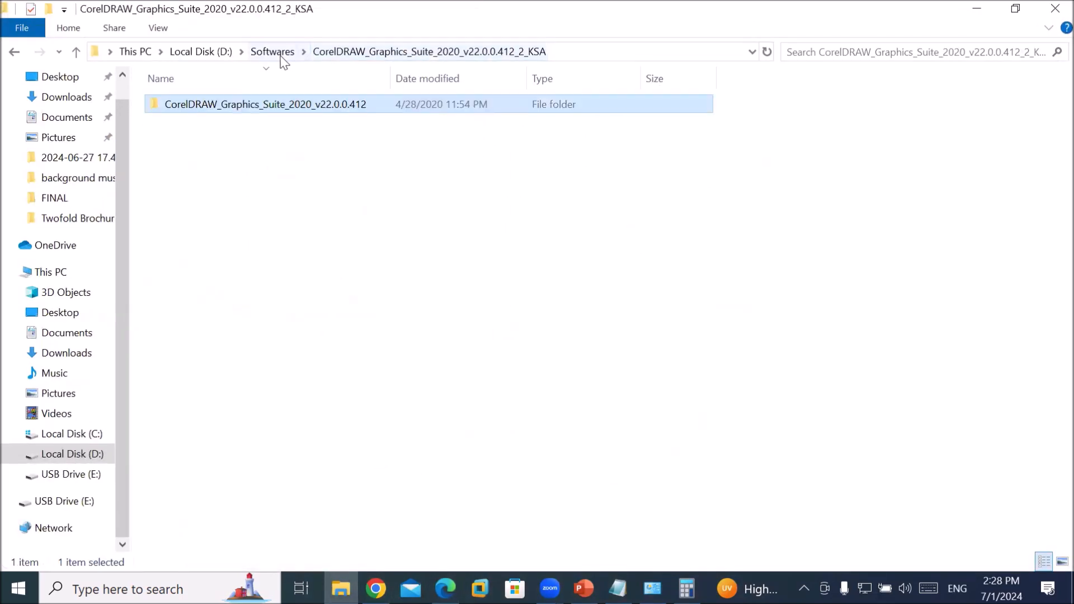
double_click(272, 103)
left_click(205, 361)
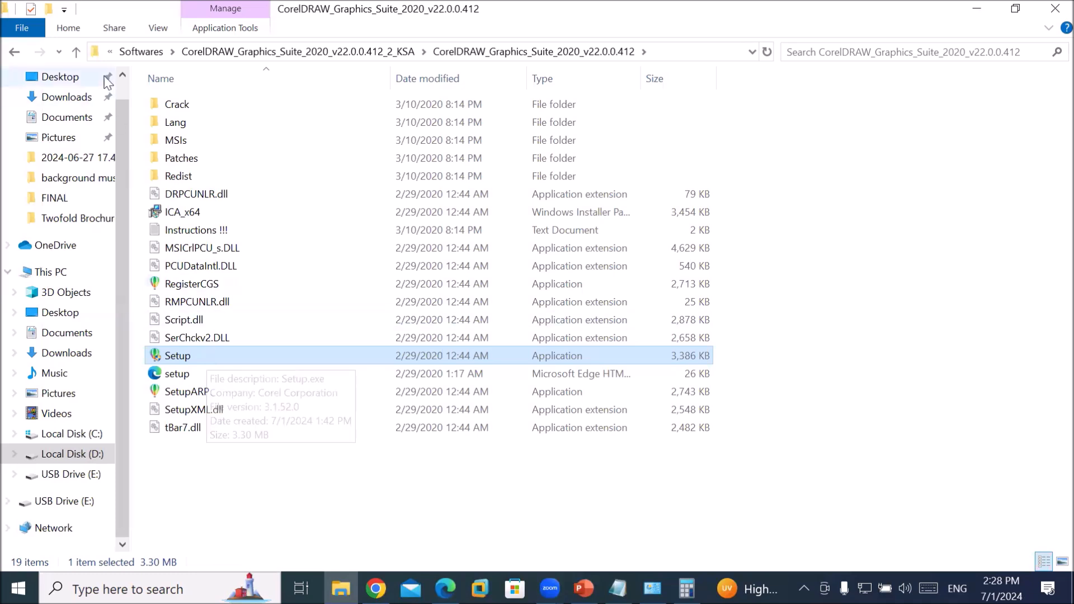
Step: Open the Crack folder and copy the PASMUTILITY.dll file
left_click(188, 105)
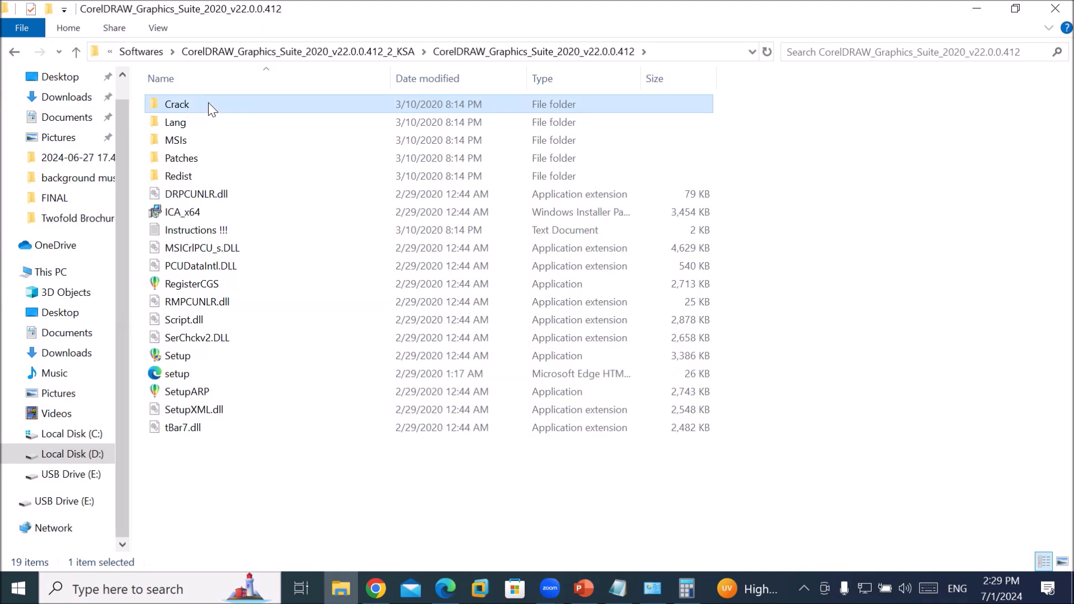
double_click(208, 102)
left_click(278, 110)
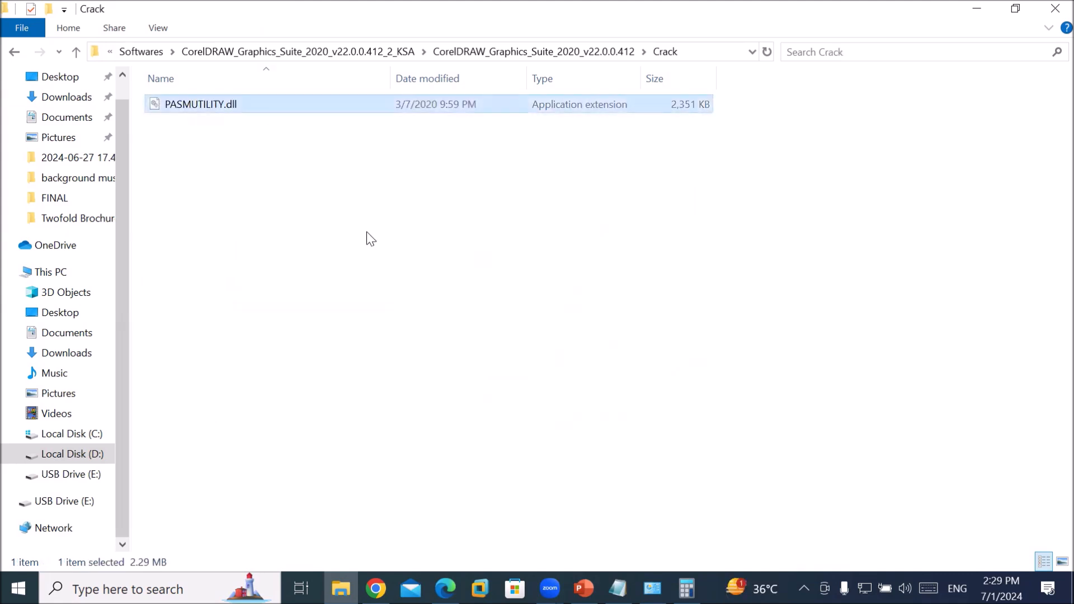
right_click(247, 101)
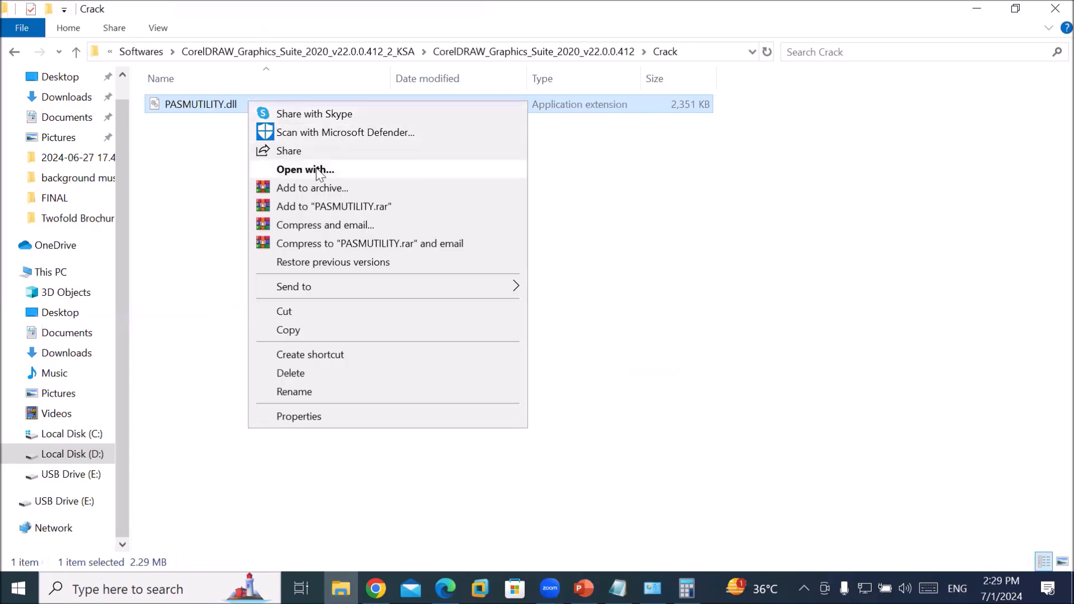
left_click(380, 330)
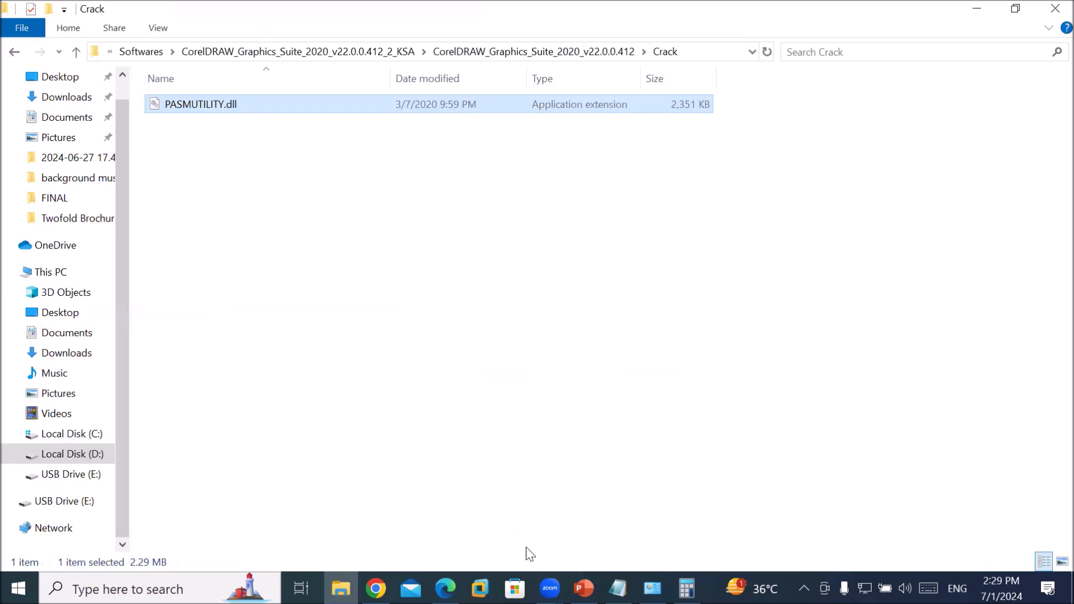
Step: Switch to the untitled Notepad note and add the line "- After installation" below the program list notes
left_click(618, 588)
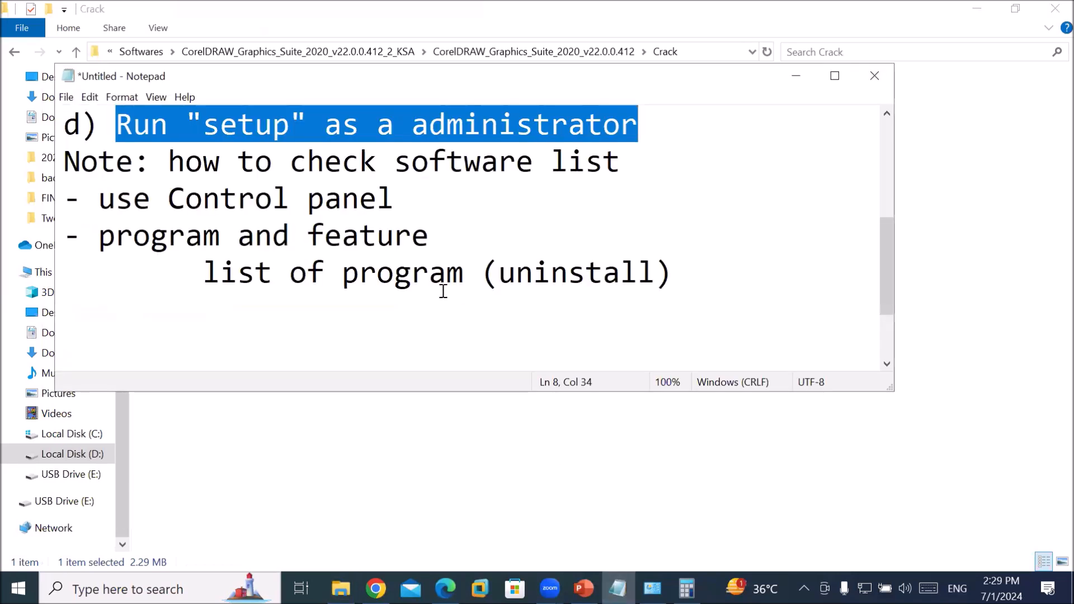
left_click(705, 293)
key("Return")
type("- ")
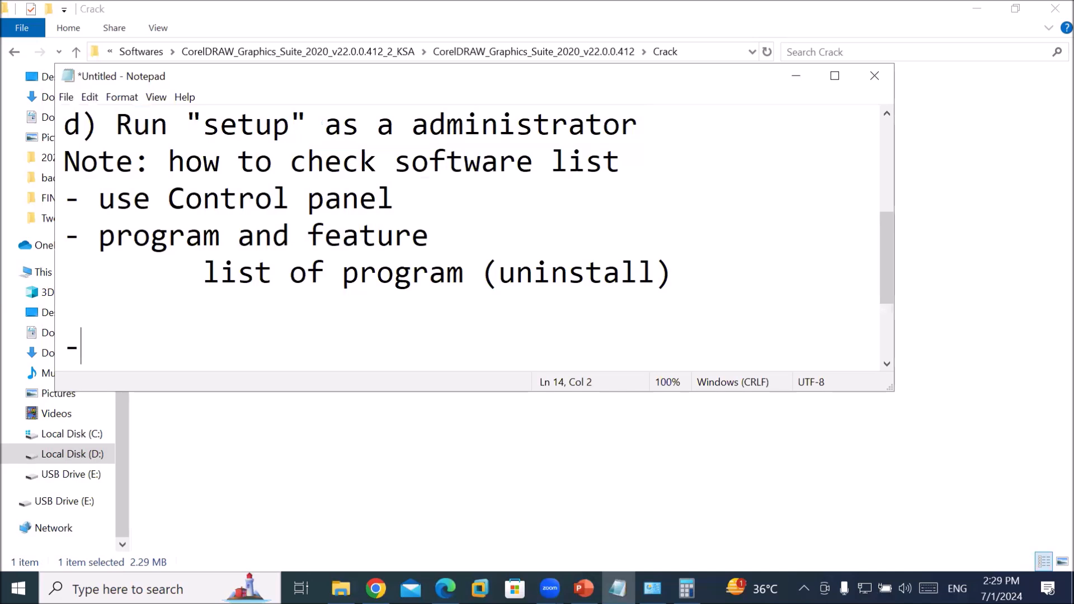
type("After ")
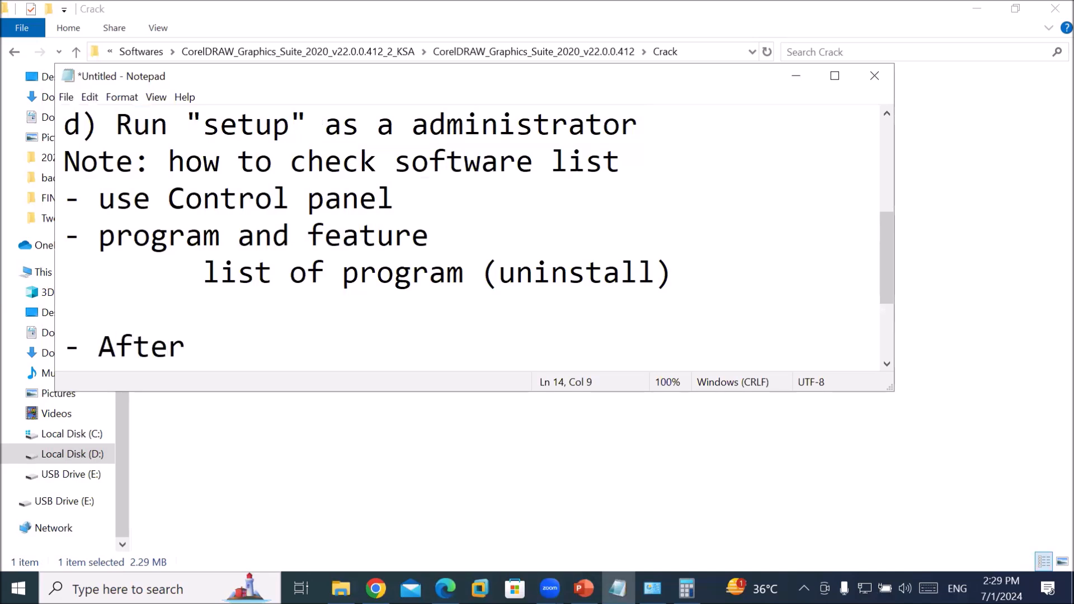
type("installation")
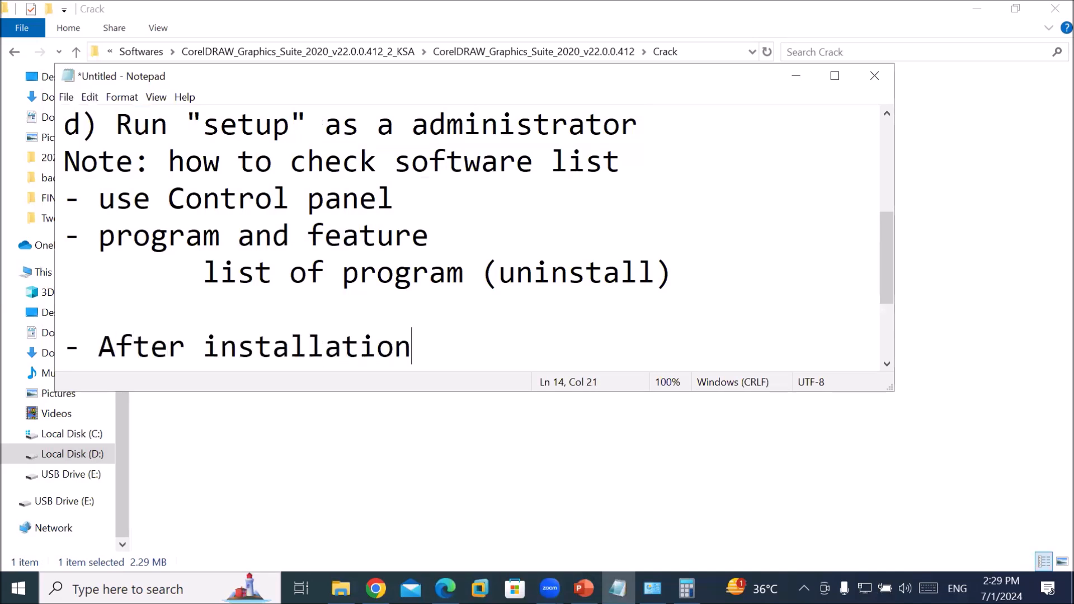
Step: Add the line '- goto "CRACK"' beneath "- After installation" in the note
key("Return")
key("Return")
left_click(711, 291)
type("=")
key("BackSpace")
type("- ")
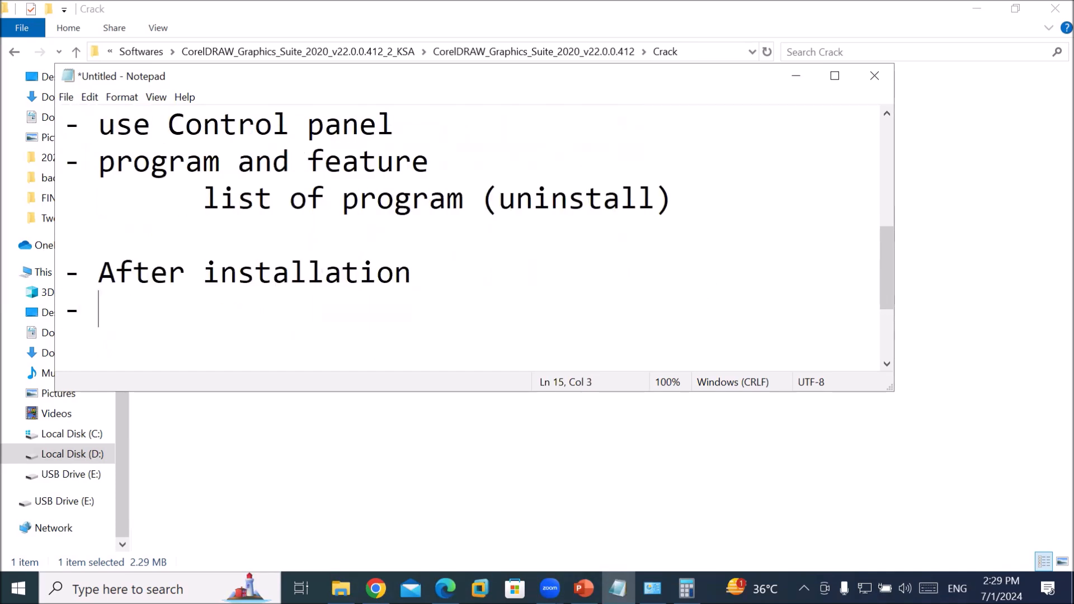
type("goto \"CRA")
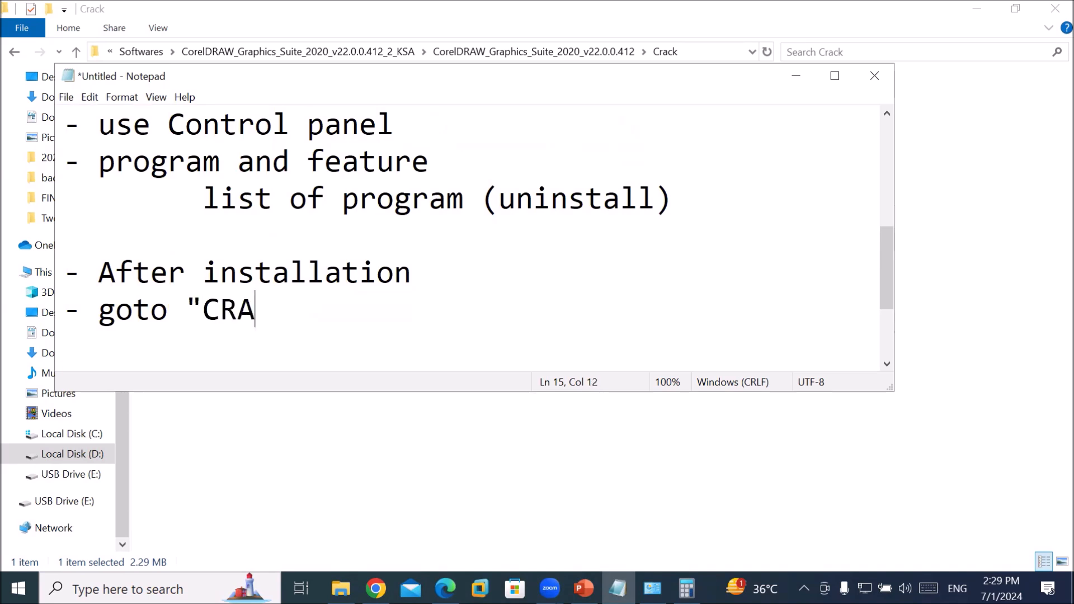
type("CK\"")
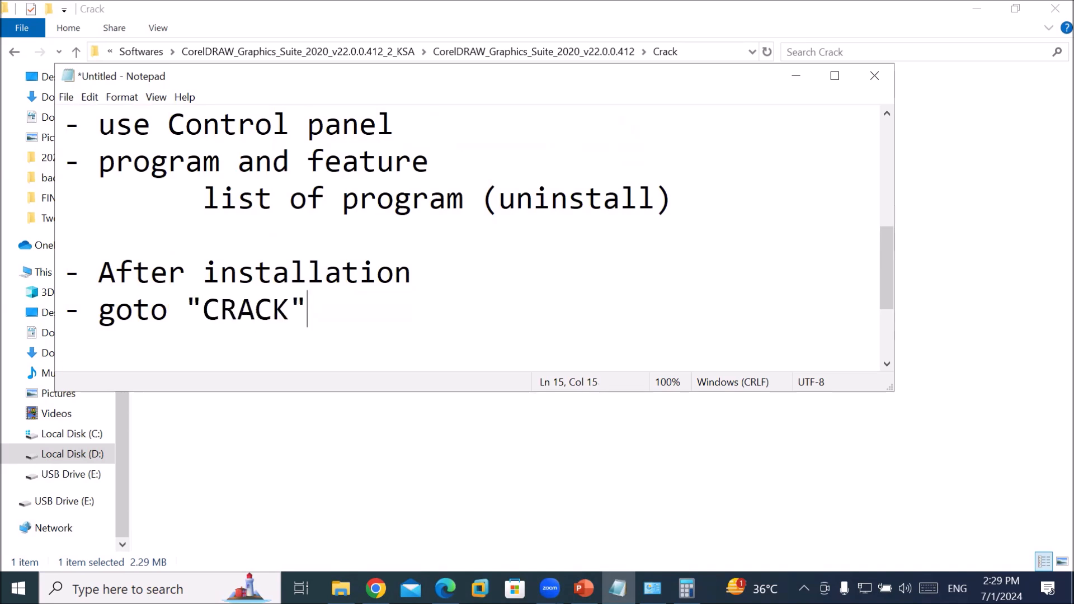
Step: Add the line '-copy file pasmutiltiy.dll"' beneath the CRACK line in the note
key("Return")
type("-copy")
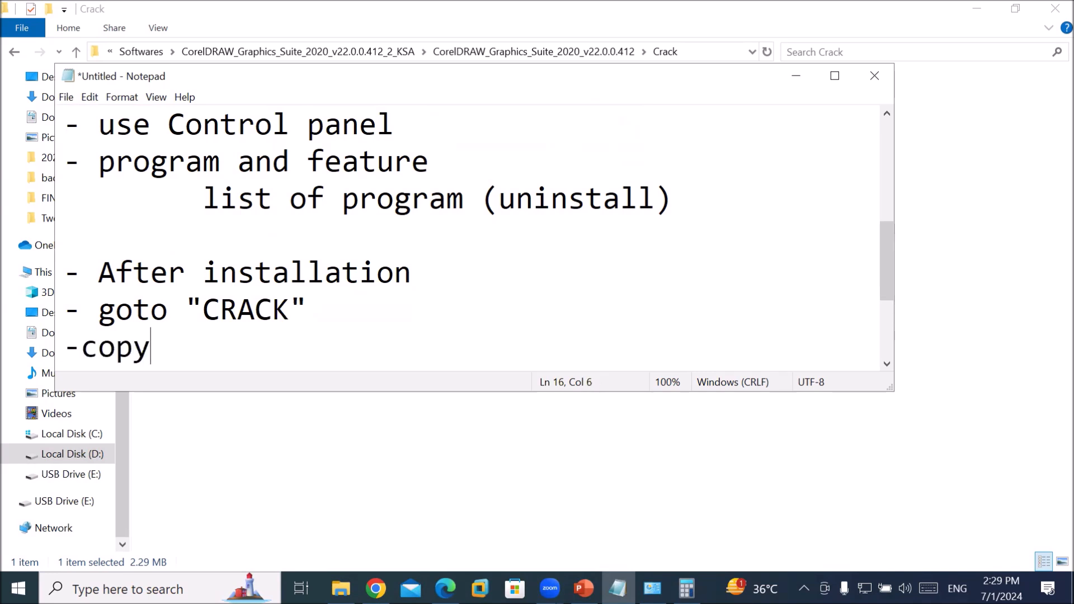
type(" file")
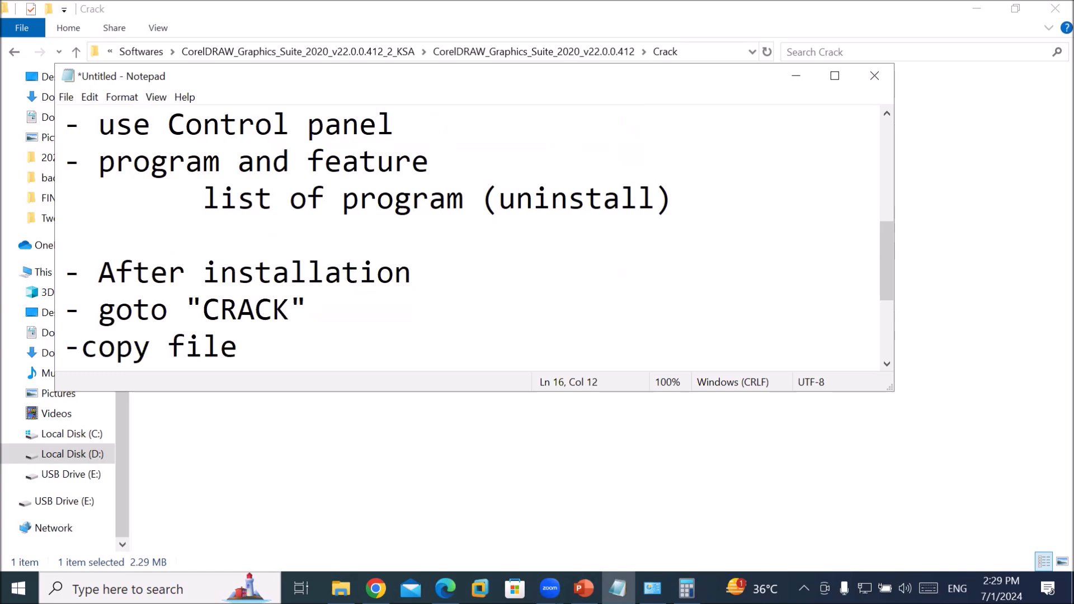
type(" pasmut")
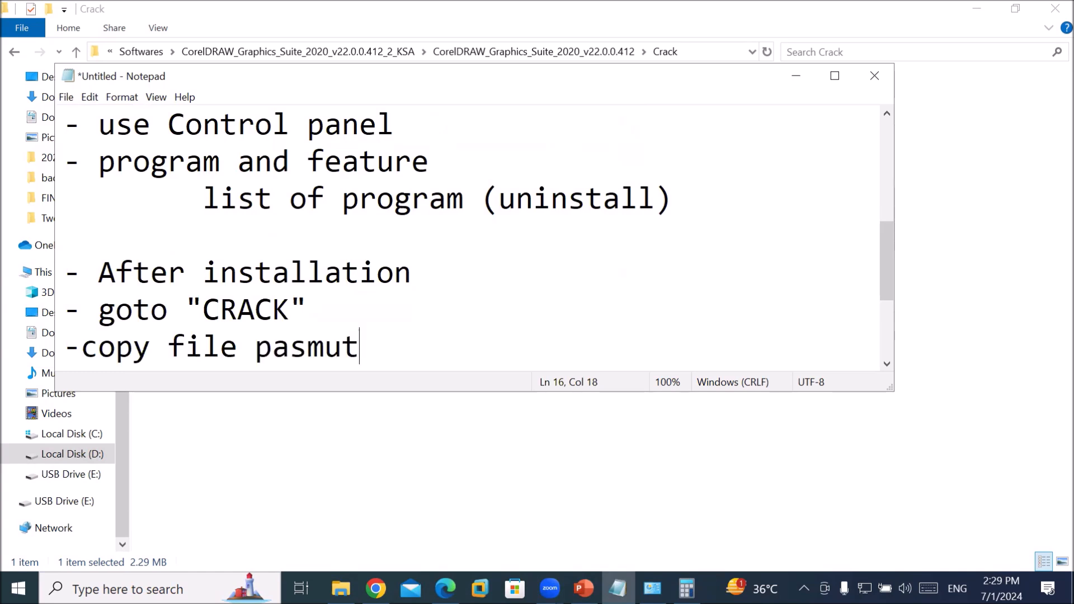
type("iltiy.")
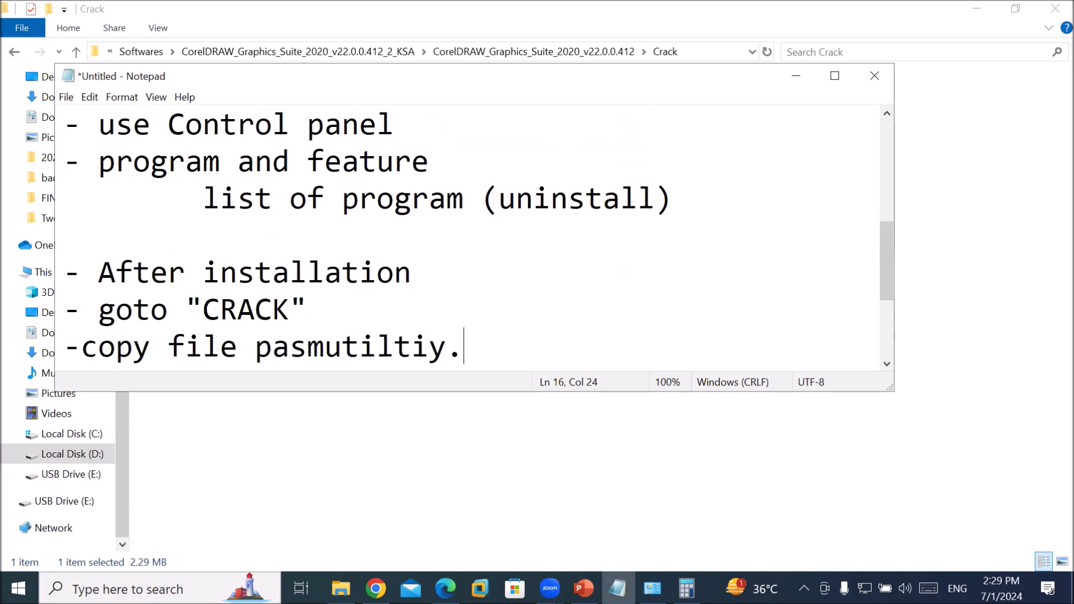
type("dll\"")
Step: Insert the opening quotation mark before pasmutiltiy.dll and start a new line below it
key("Left")
key("Left")
key("Left")
key("Left")
key("Left")
key("Left")
key("Left")
key("Left")
key("Left")
key("Left")
key("Left")
key("Left")
key("Left")
key("Left")
key("Left")
key("Left")
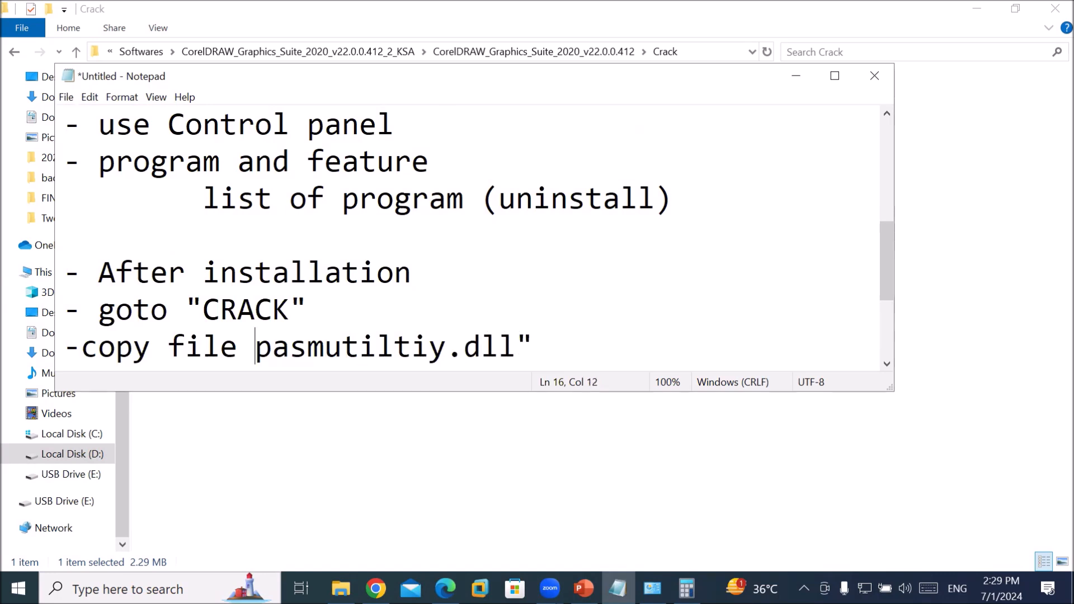
type("\"")
key("Right")
key("Right")
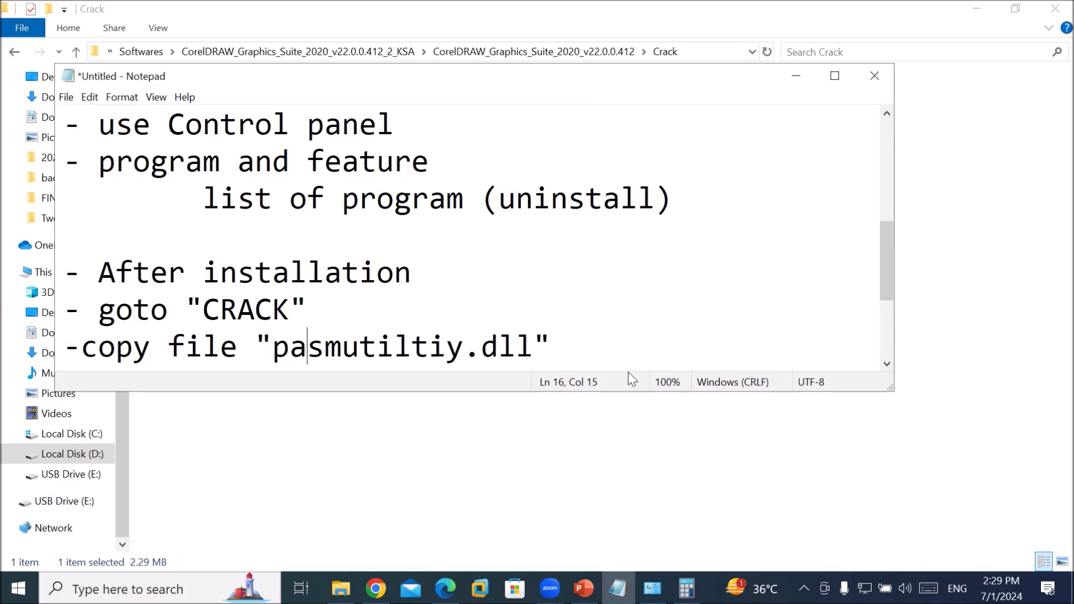
left_click(604, 344)
key("Return")
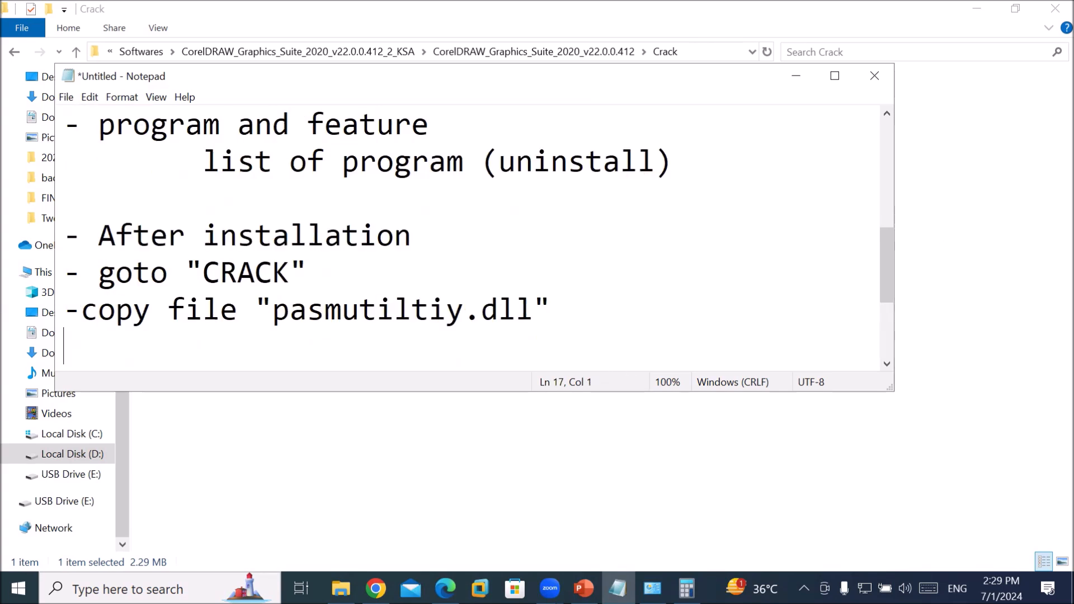
Step: Add the line "- paste (c:\programfile\corel\pasmutil\v1)" below the copy file line in the note
type("- paste (")
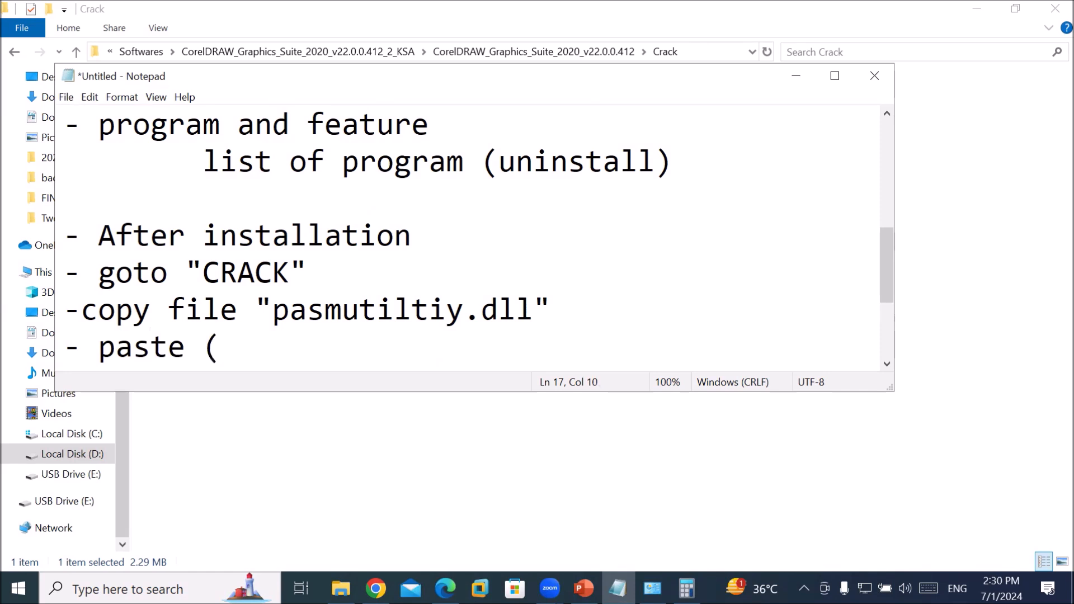
type("c:\\prog")
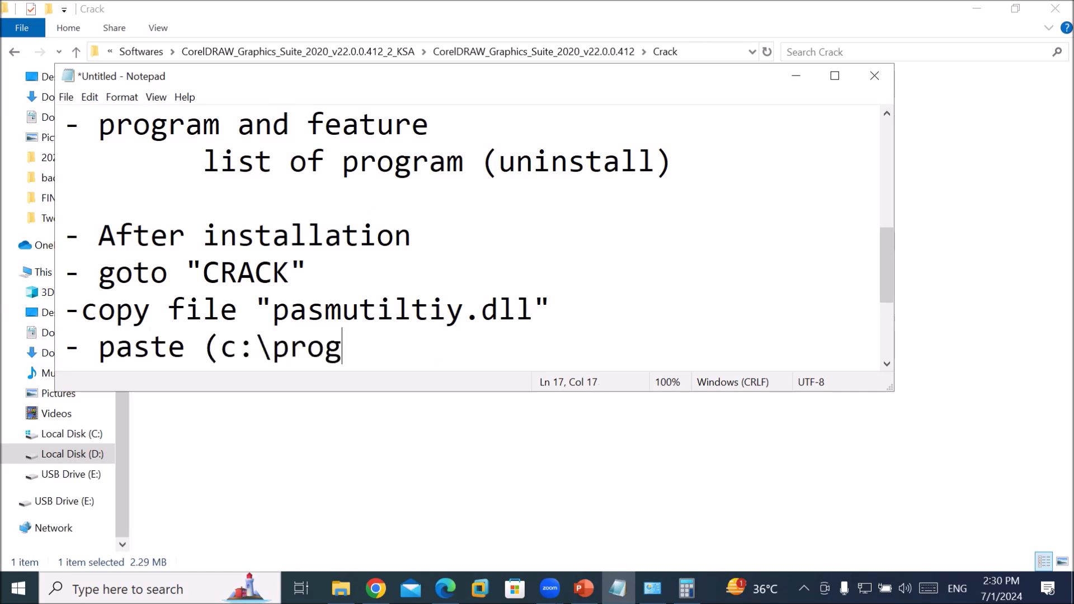
type("ram")
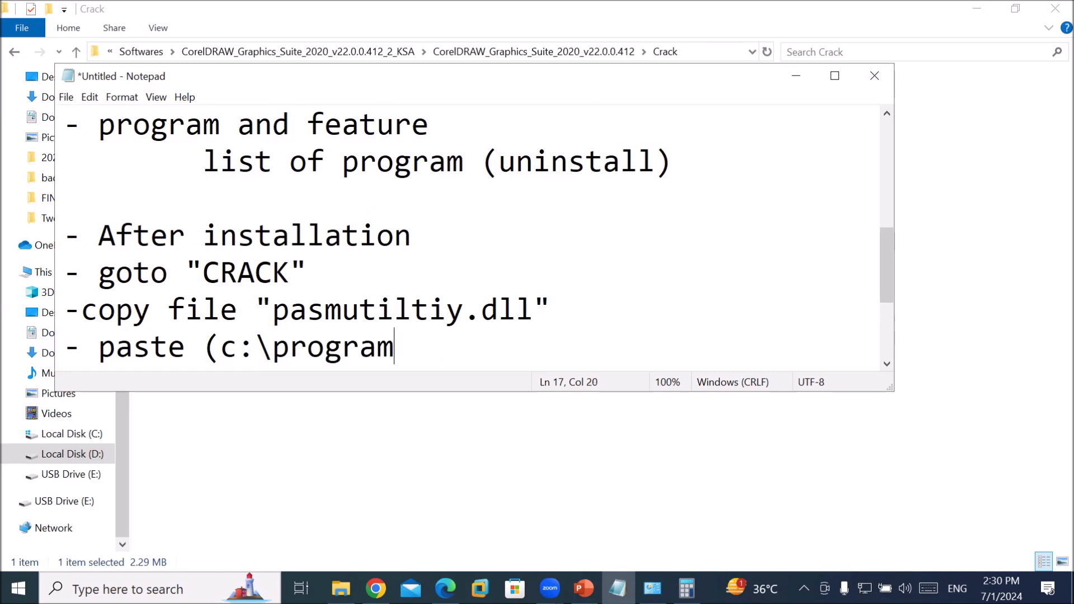
type("file\\")
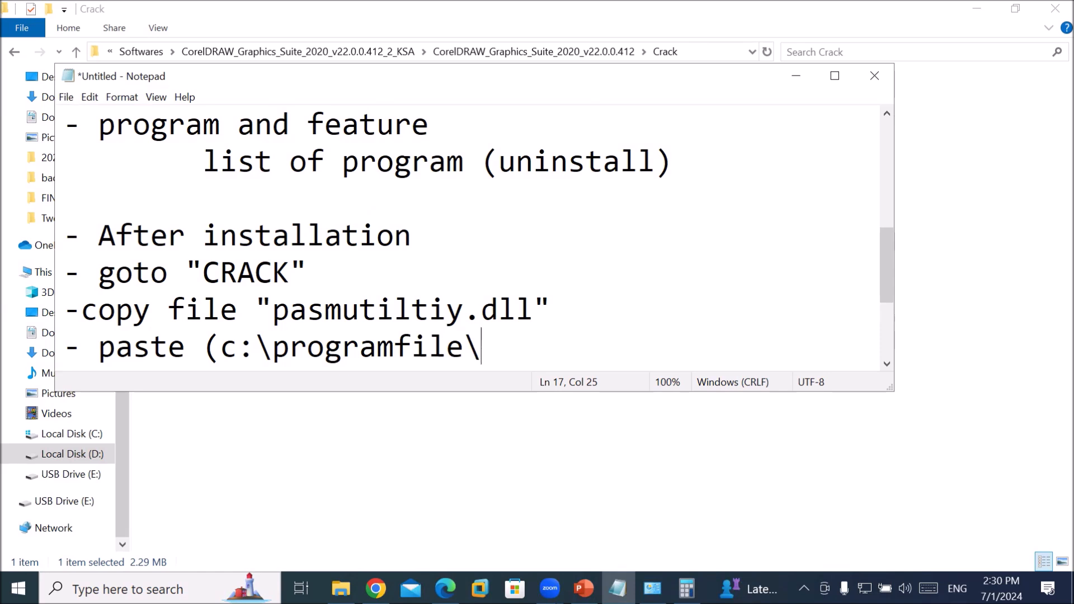
type("corel")
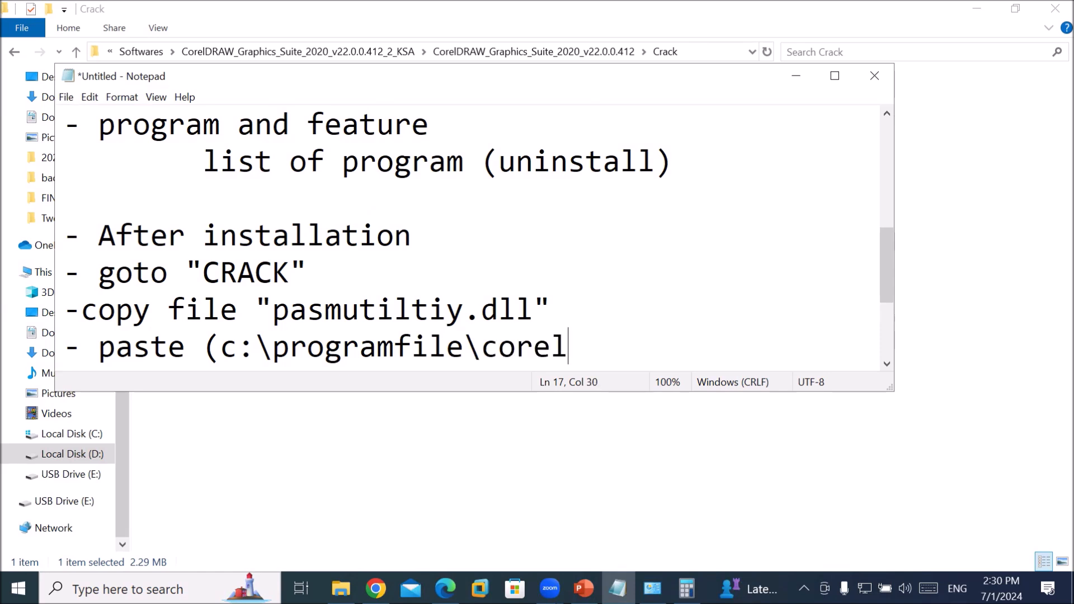
type("\\pasm")
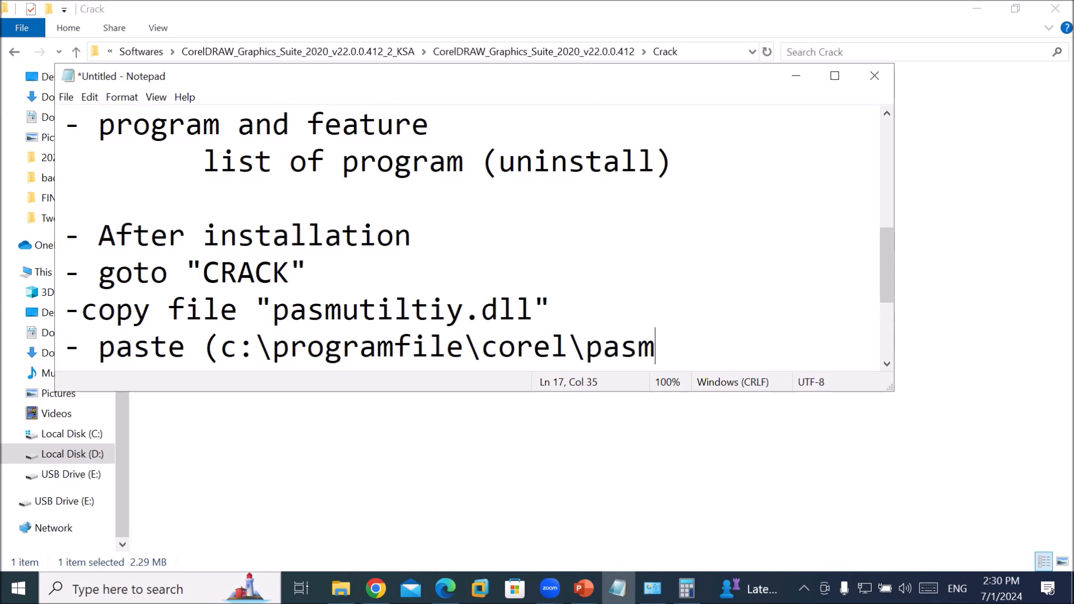
type("util")
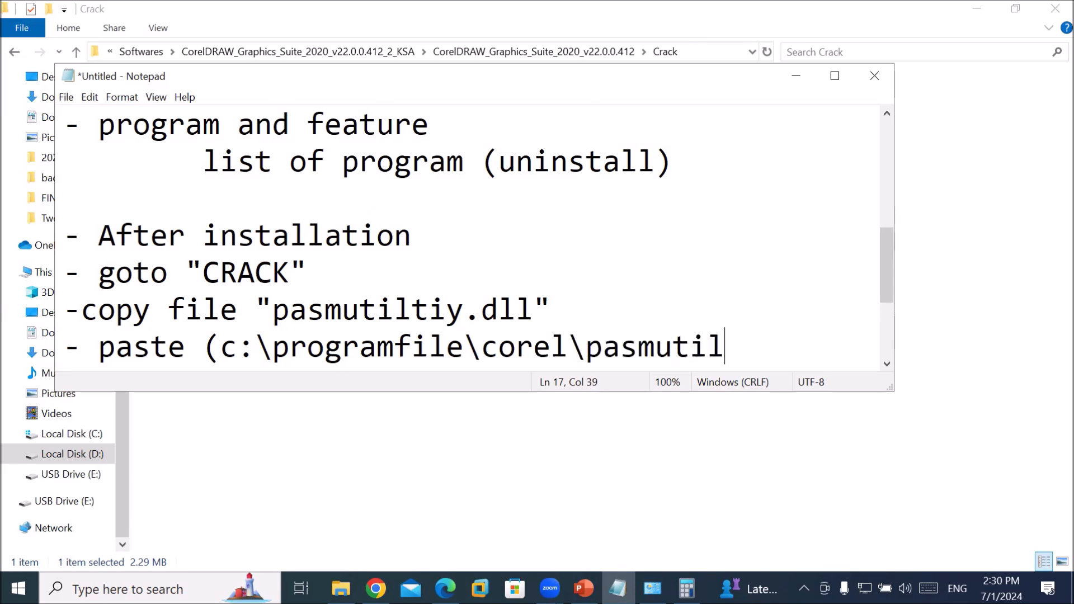
type("\\v1)")
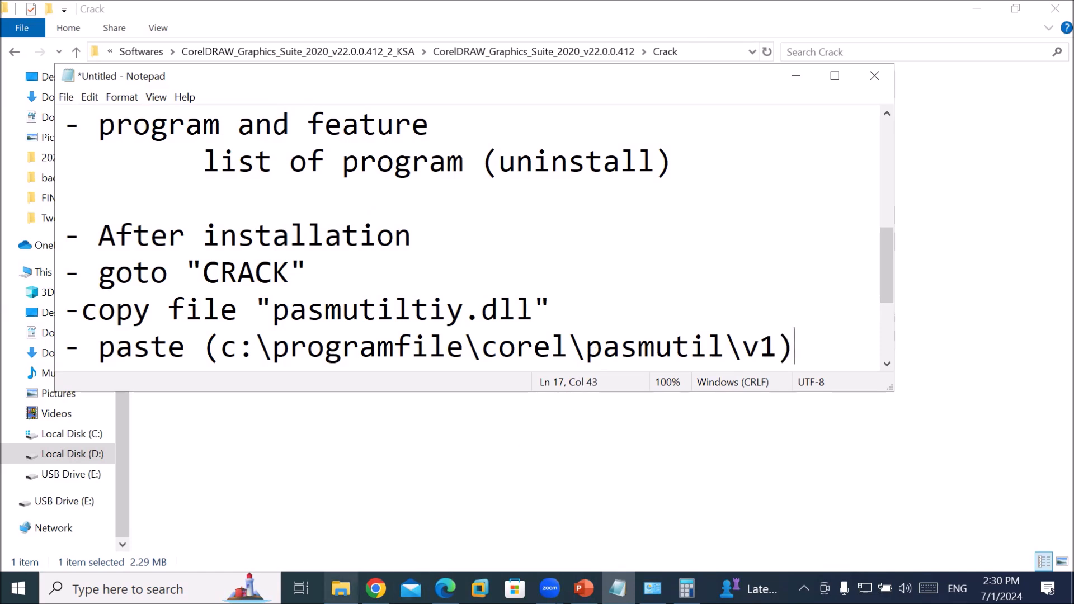
Step: Switch to File Explorer and copy PASMUTILITY.dll from the Crack folder
left_click(341, 588)
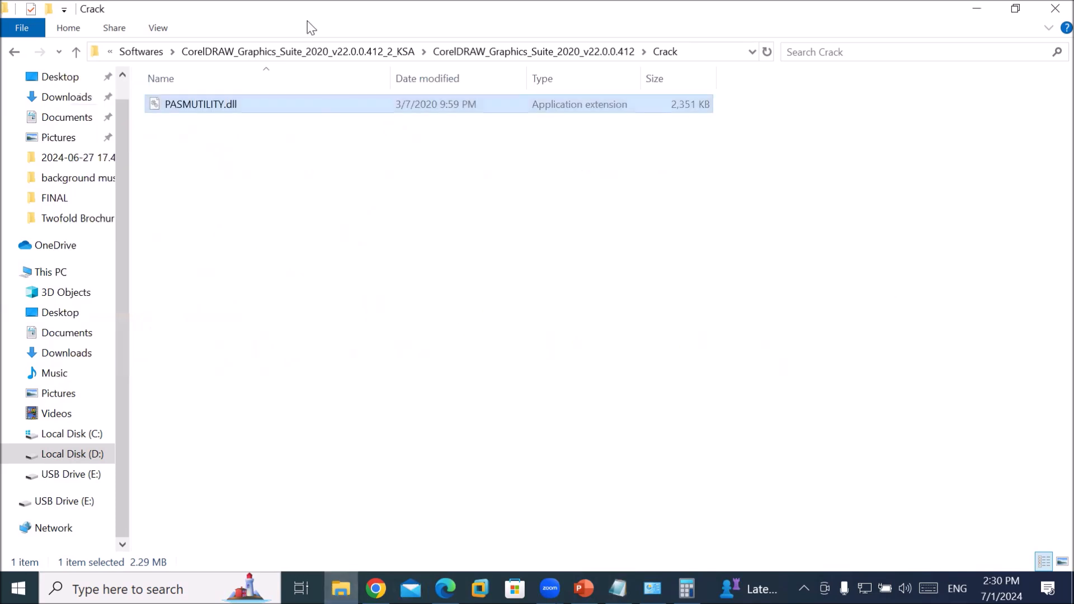
left_click(218, 104)
right_click(219, 105)
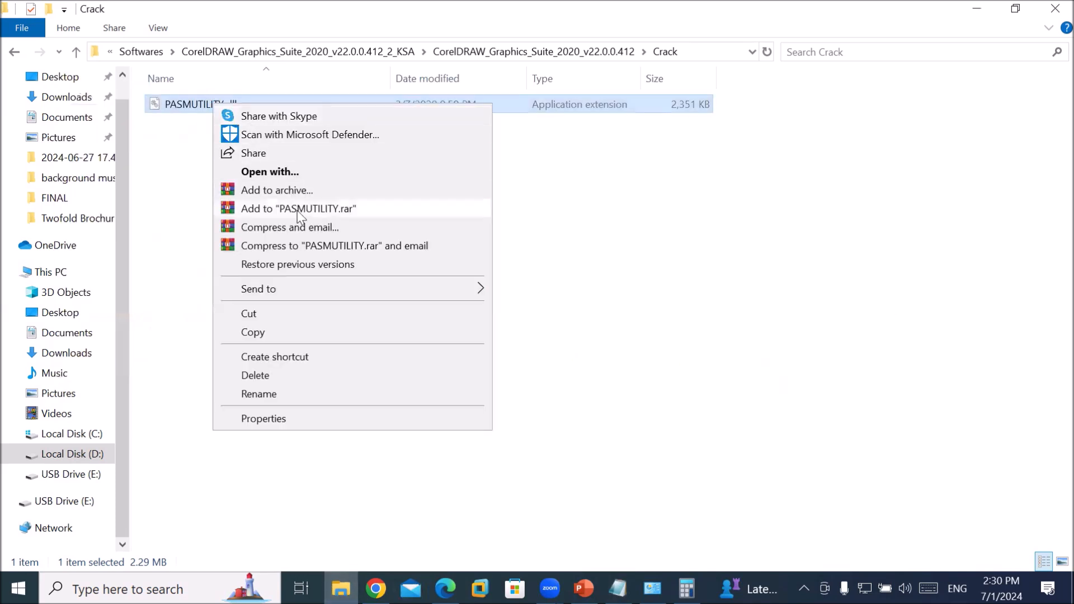
left_click(310, 331)
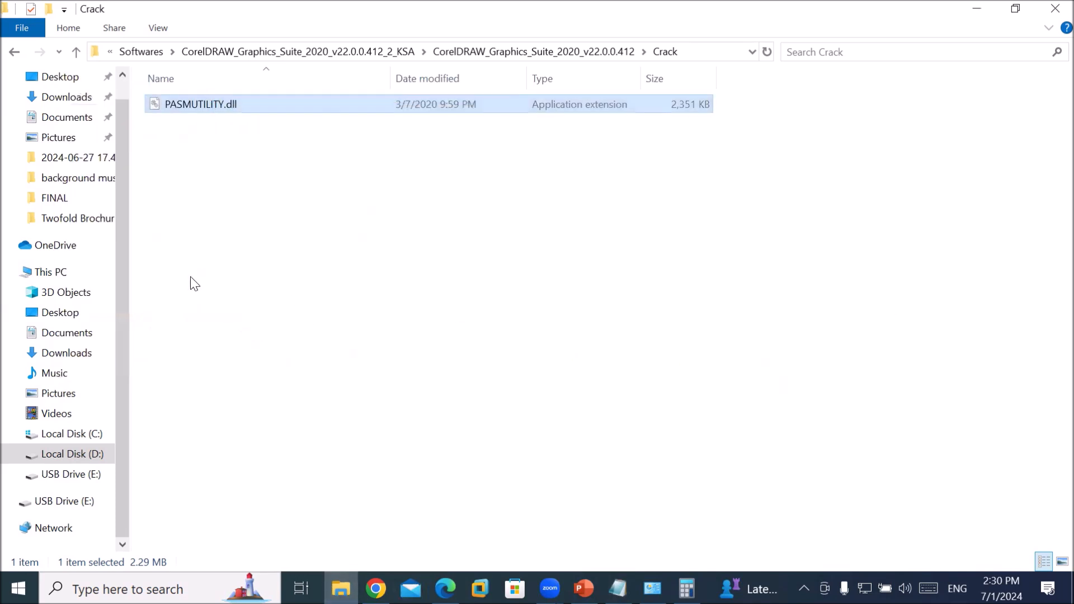
Step: Open the folder C:\Program Files\Corel\PASMUtility\v1 and select the existing PASMUTILITY.dll there
left_click(96, 438)
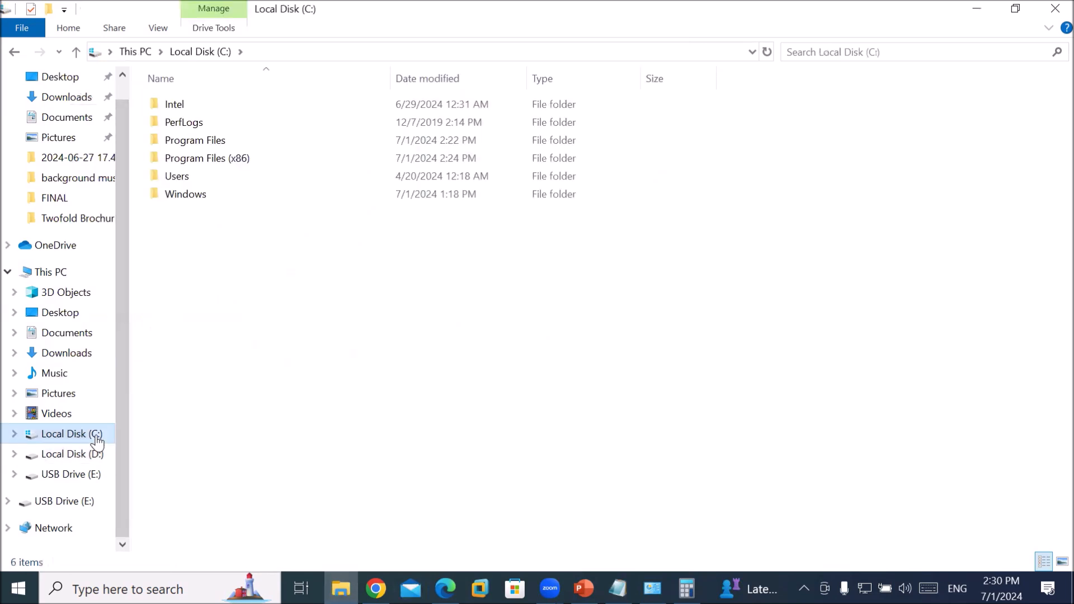
double_click(235, 140)
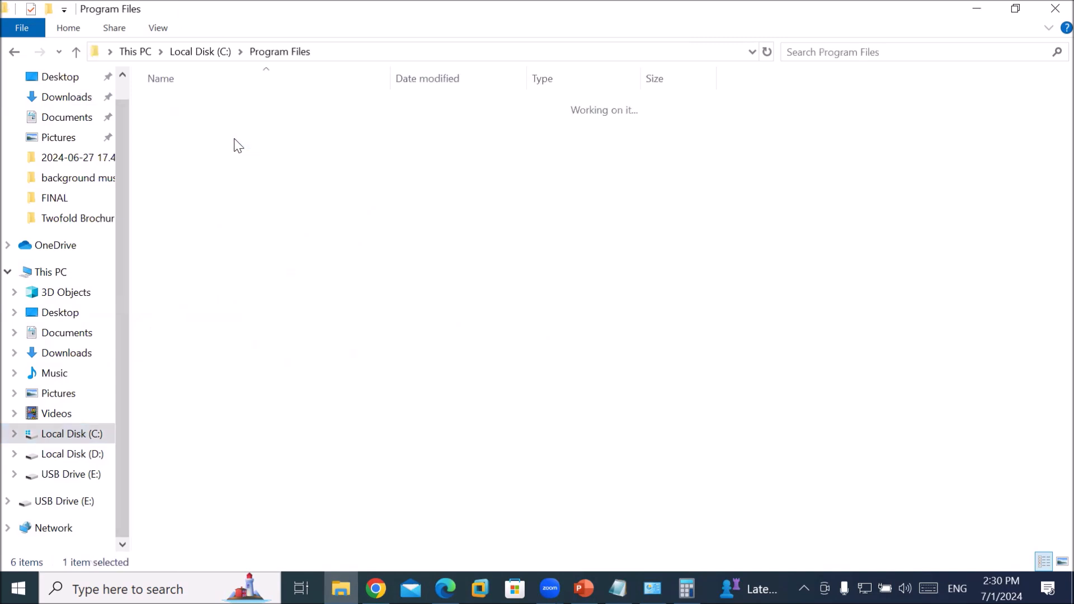
double_click(239, 162)
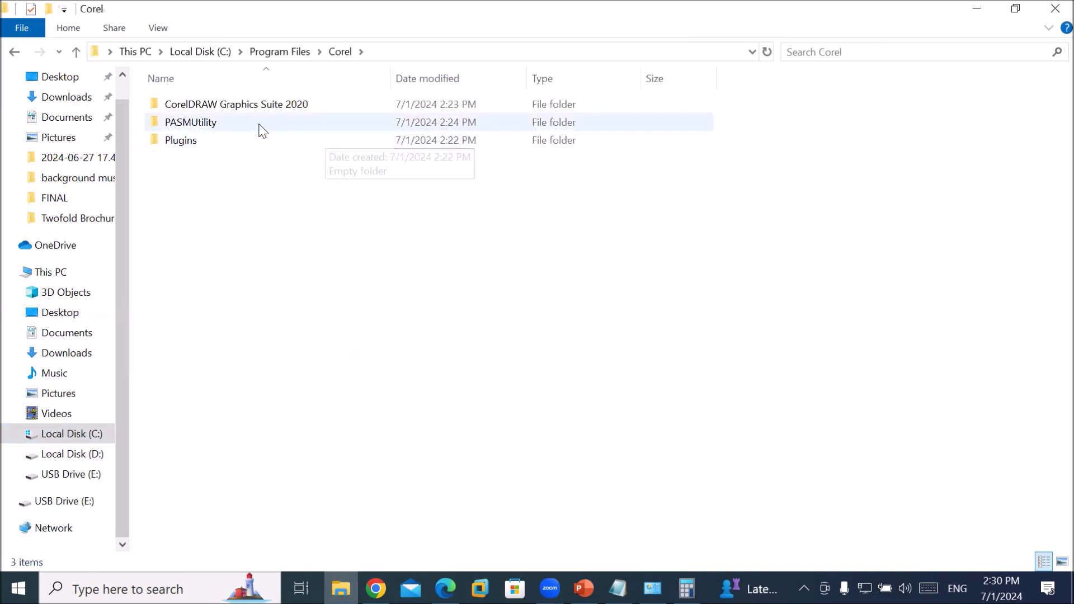
double_click(260, 125)
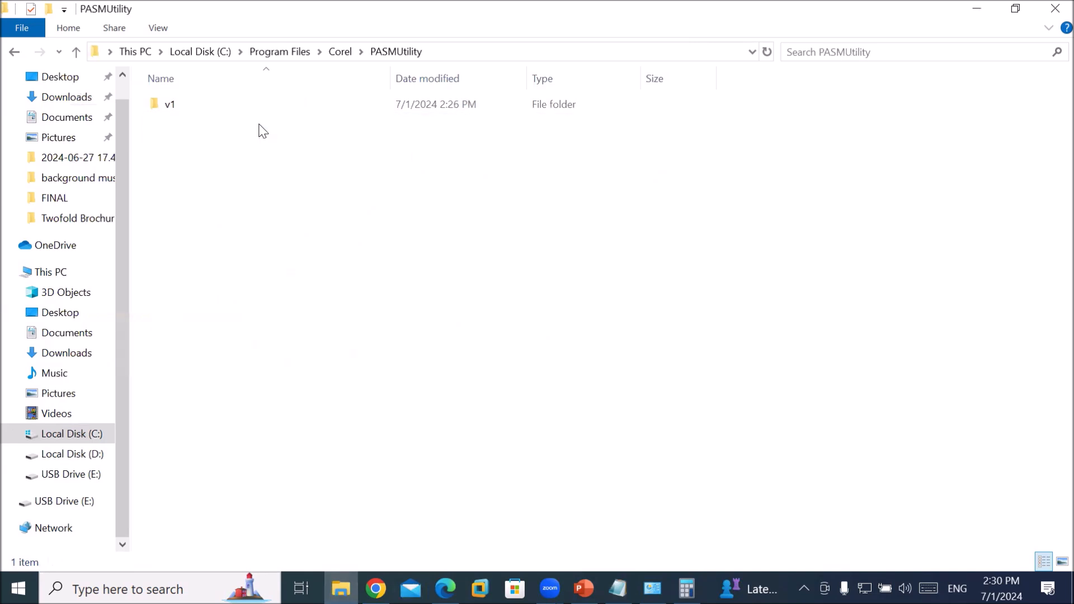
double_click(180, 105)
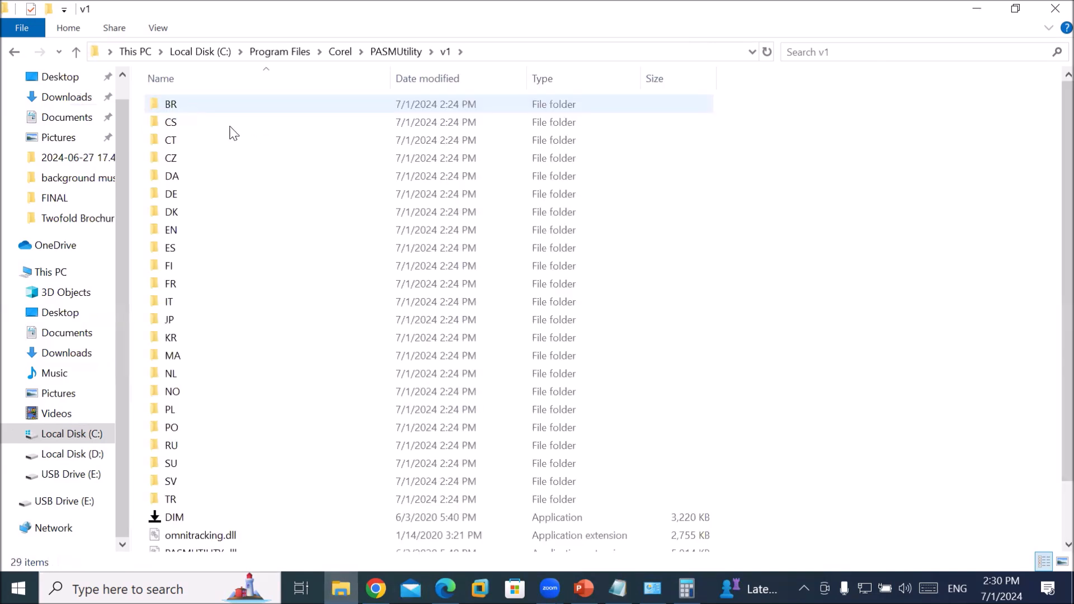
scroll(659, 198, "down", 1)
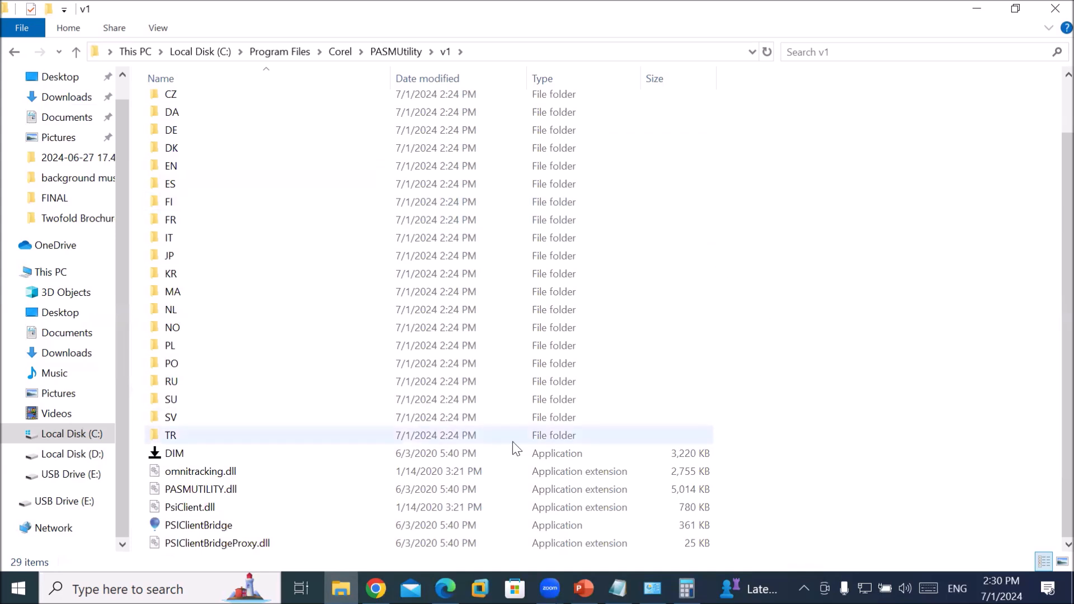
left_click(267, 497)
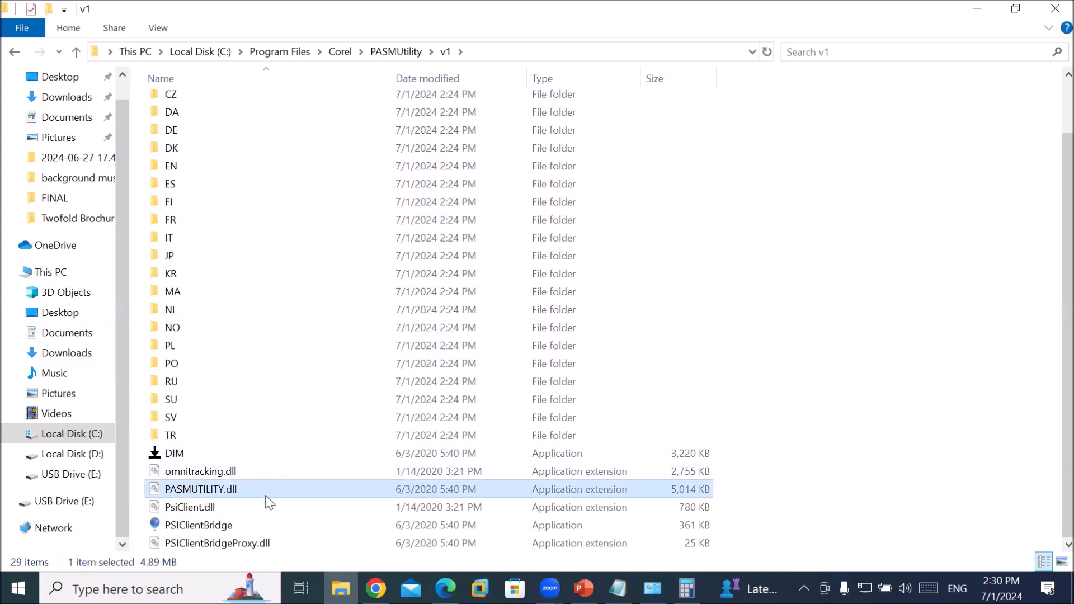
mouse_move(267, 497)
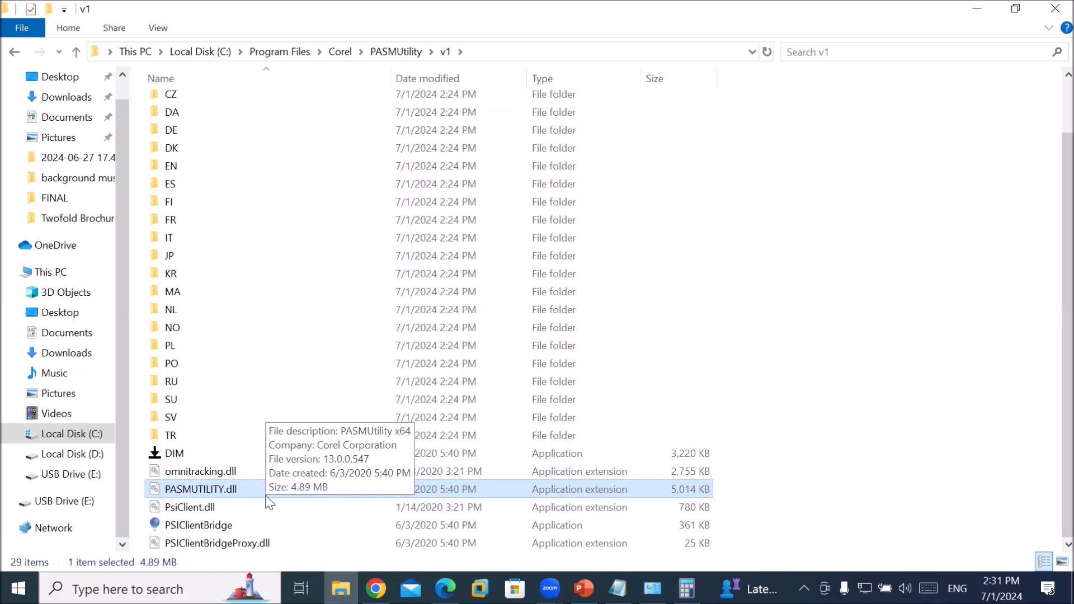
right_click(225, 489)
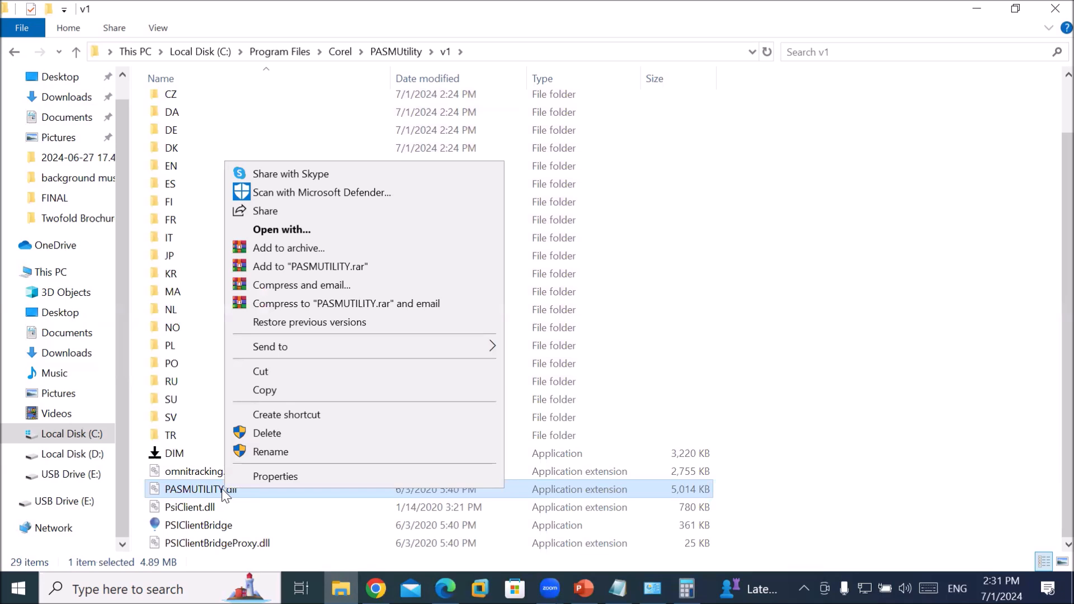
right_click(795, 402)
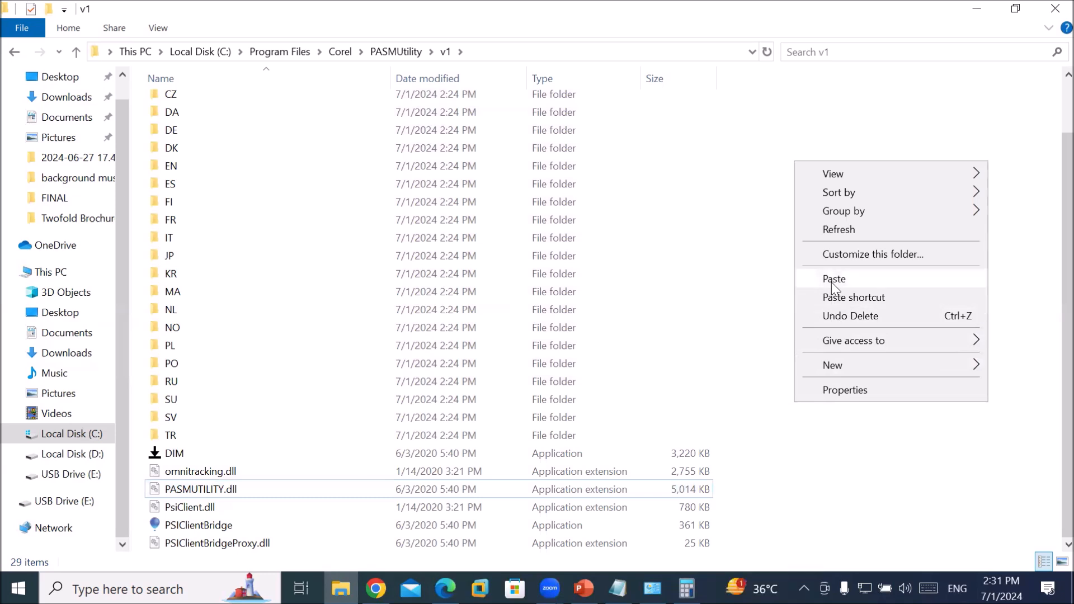
left_click(234, 494)
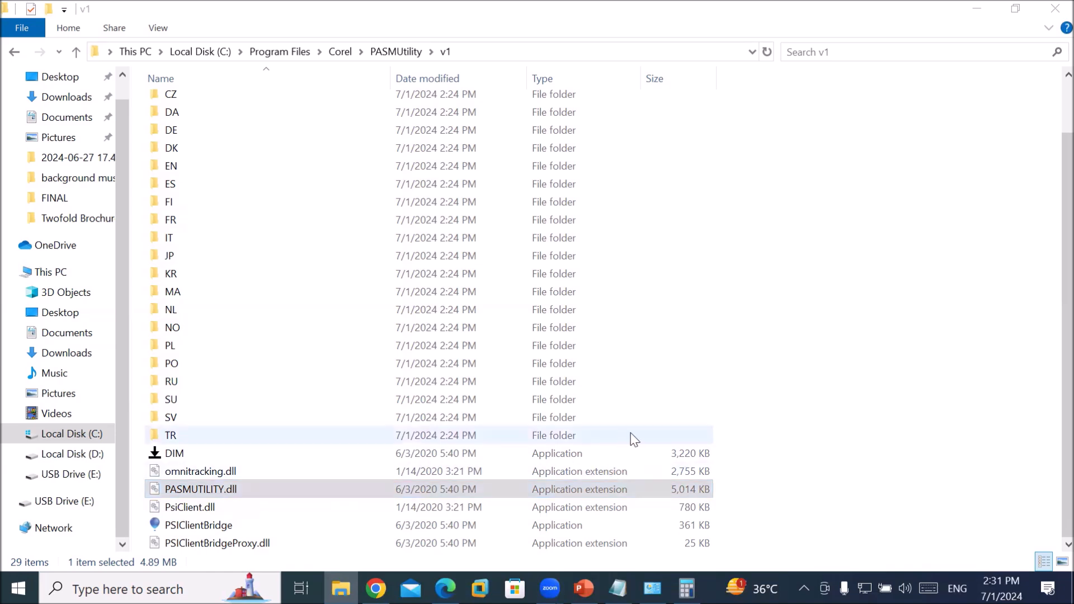
Step: Paste the copied PASMUTILITY.dll into the v1 folder, replacing the existing file with administrator permission
right_click(837, 445)
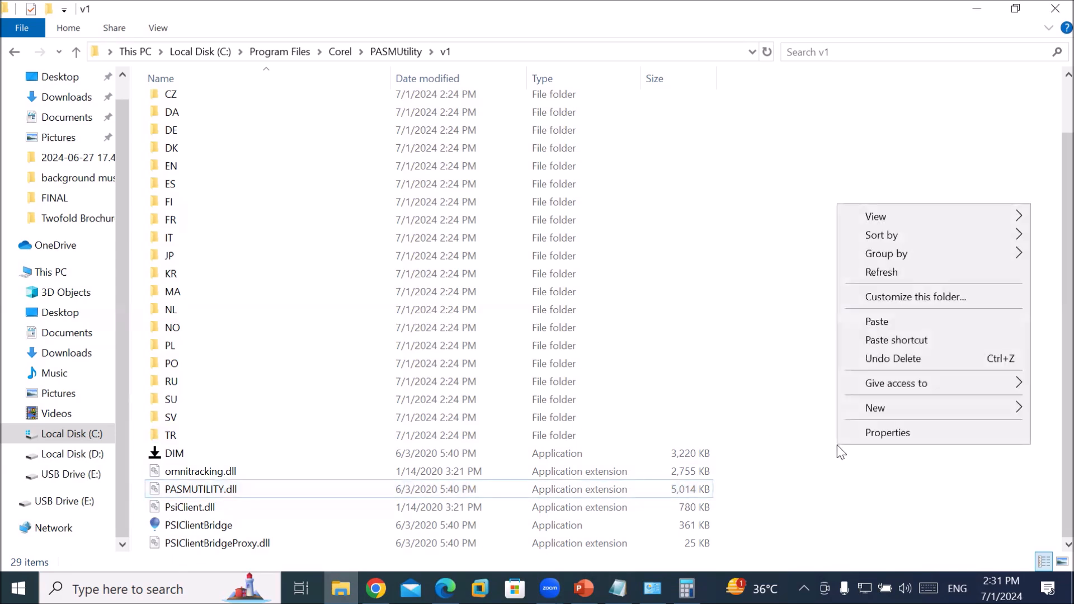
left_click(924, 324)
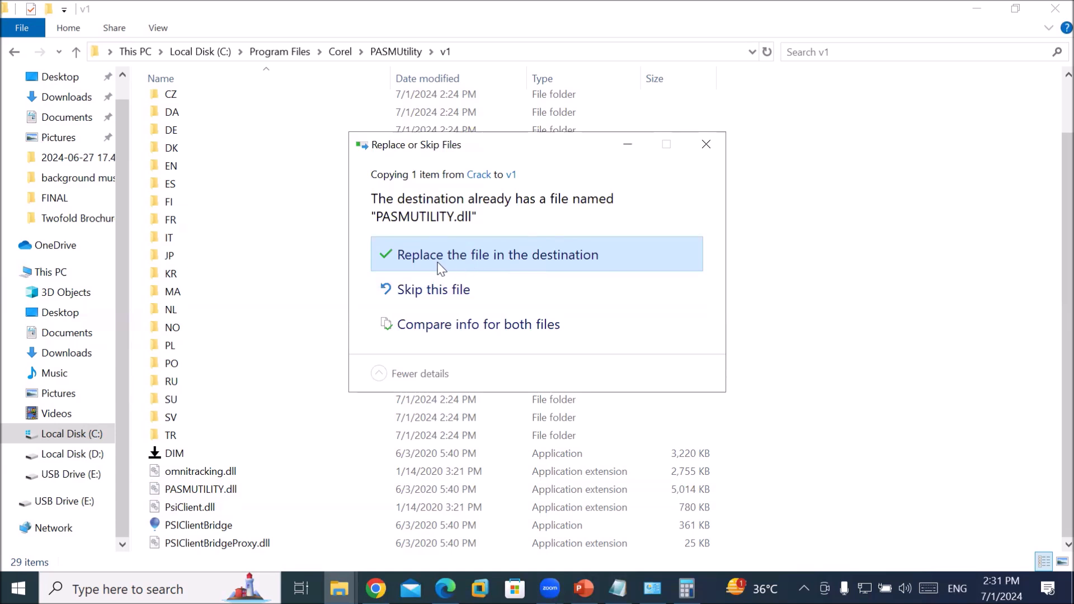
left_click(477, 251)
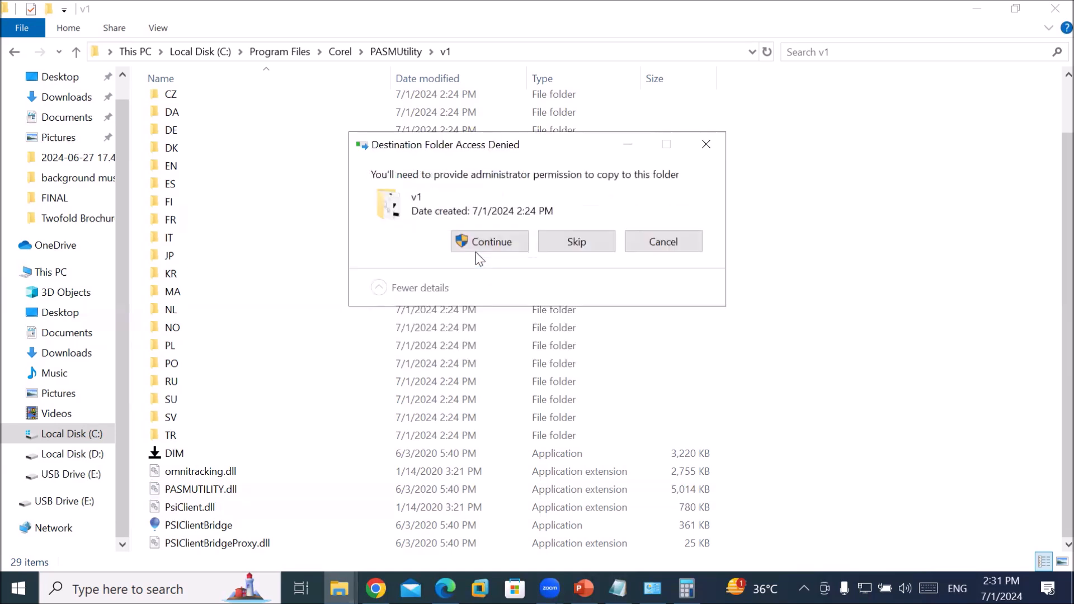
left_click(494, 247)
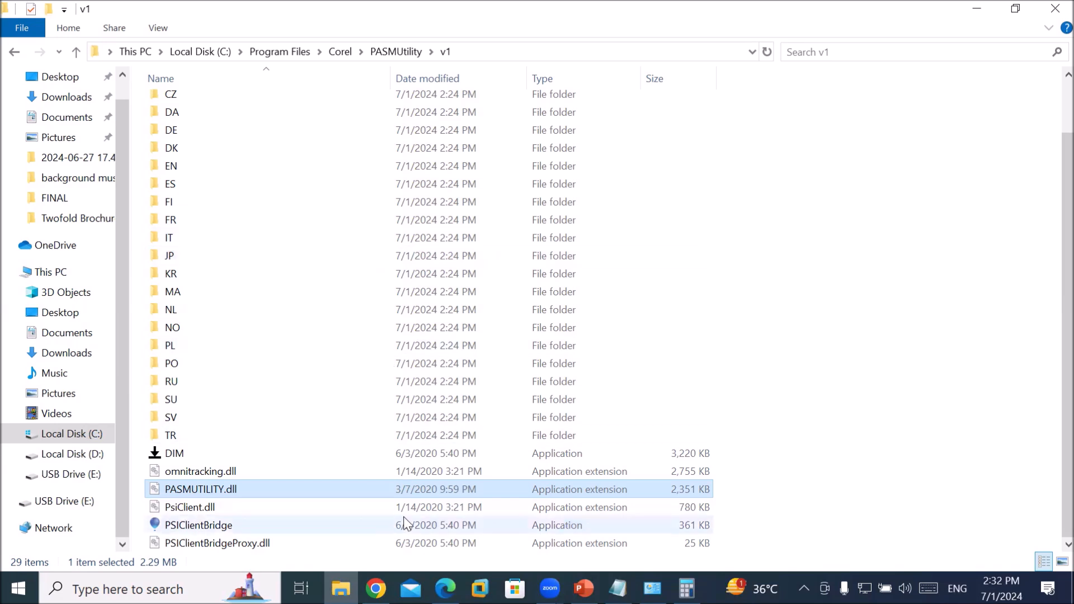
Step: Switch to the Notepad note, enlarge its window, and correct "programfile" to "program files" in the paste path
left_click(618, 588)
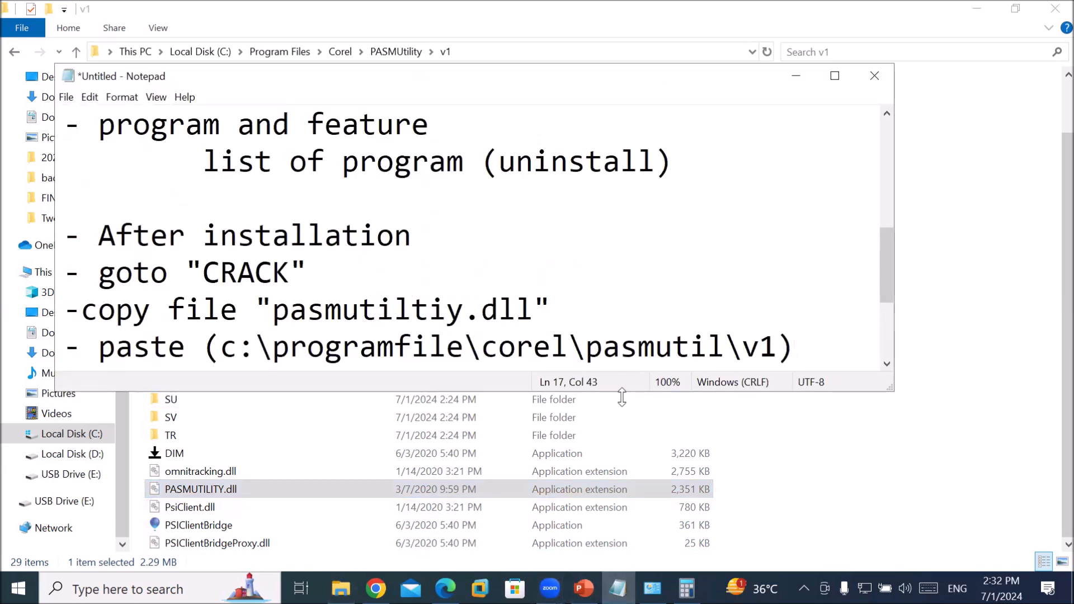
left_click_drag(622, 397, 636, 465)
left_click(394, 348)
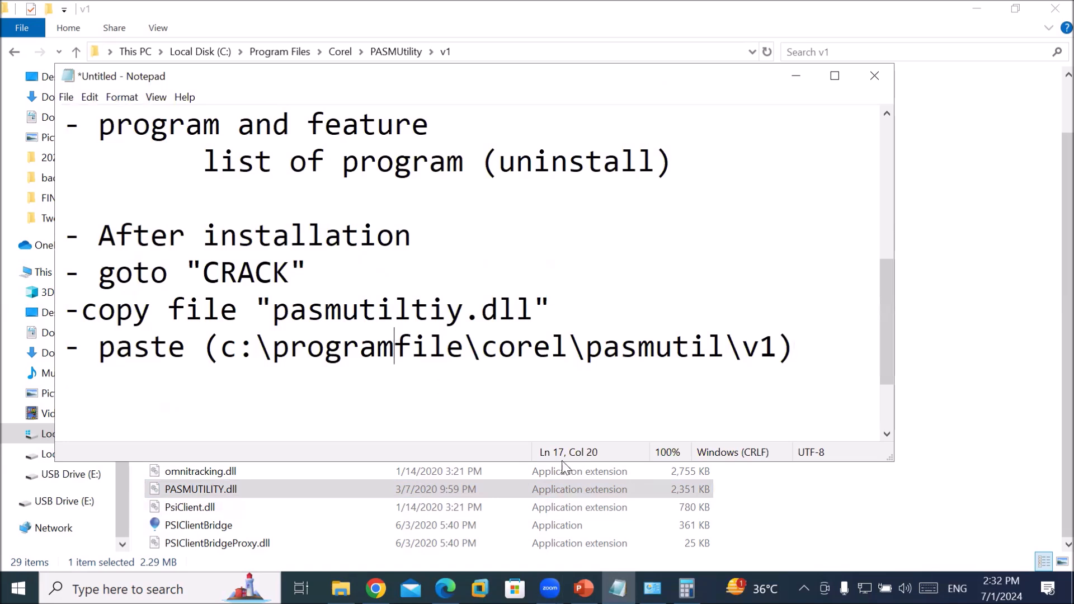
left_click(481, 347)
type("s")
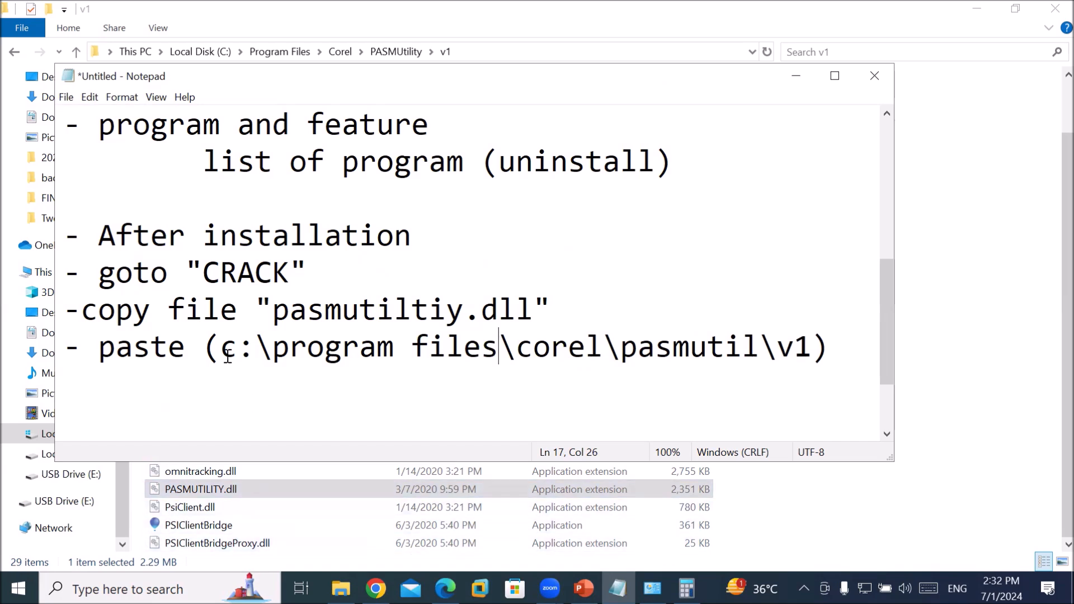
left_click_drag(220, 347, 814, 341)
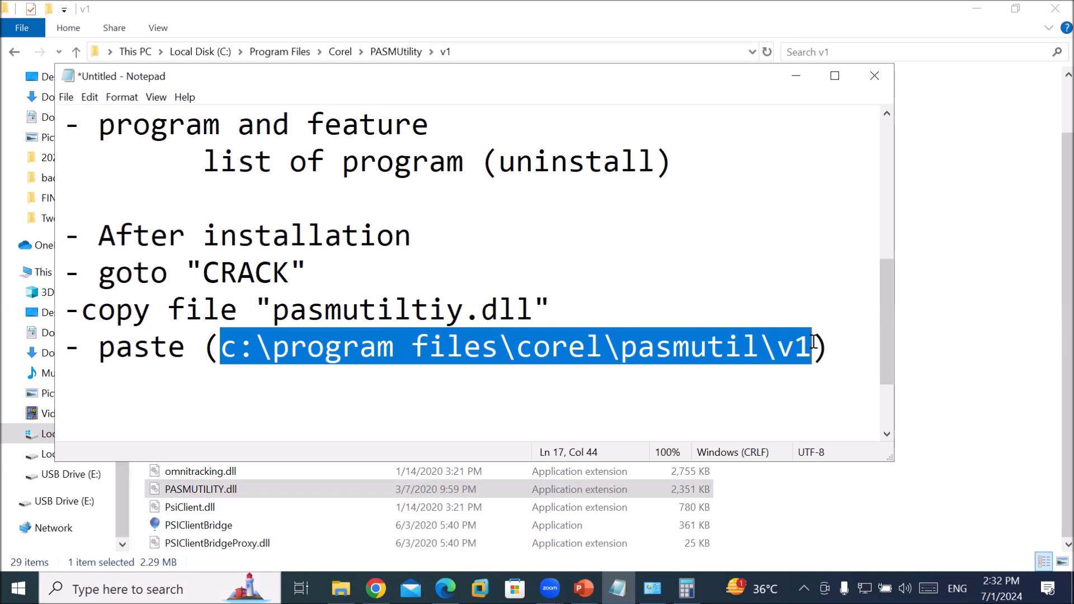
Step: Add the heading "How to run or launch your program COREL?" after a blank line below the paste path in the note
left_click(834, 352)
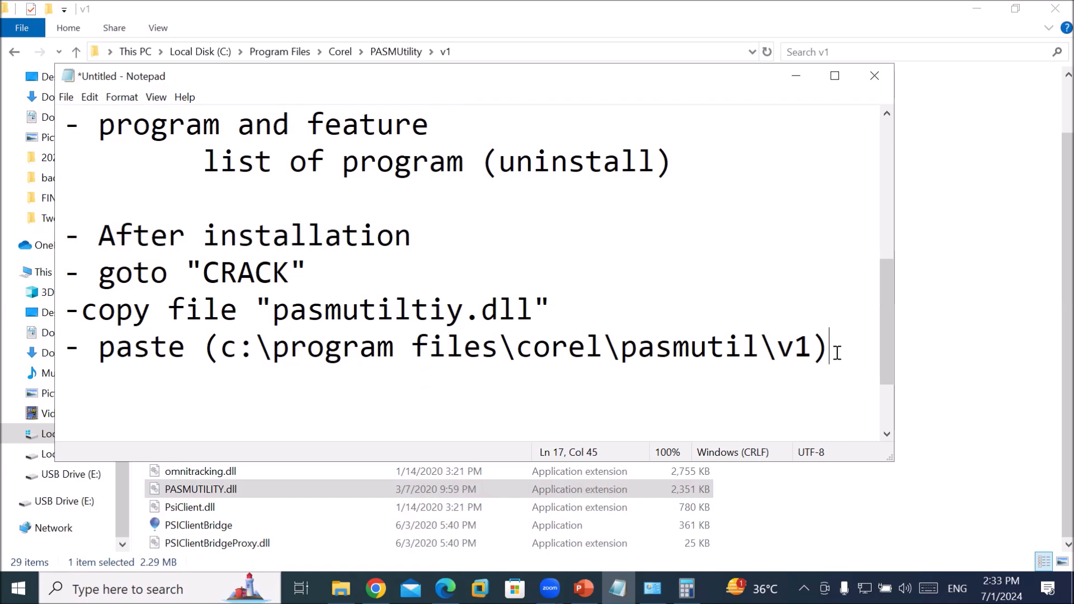
key("Return")
key("Return")
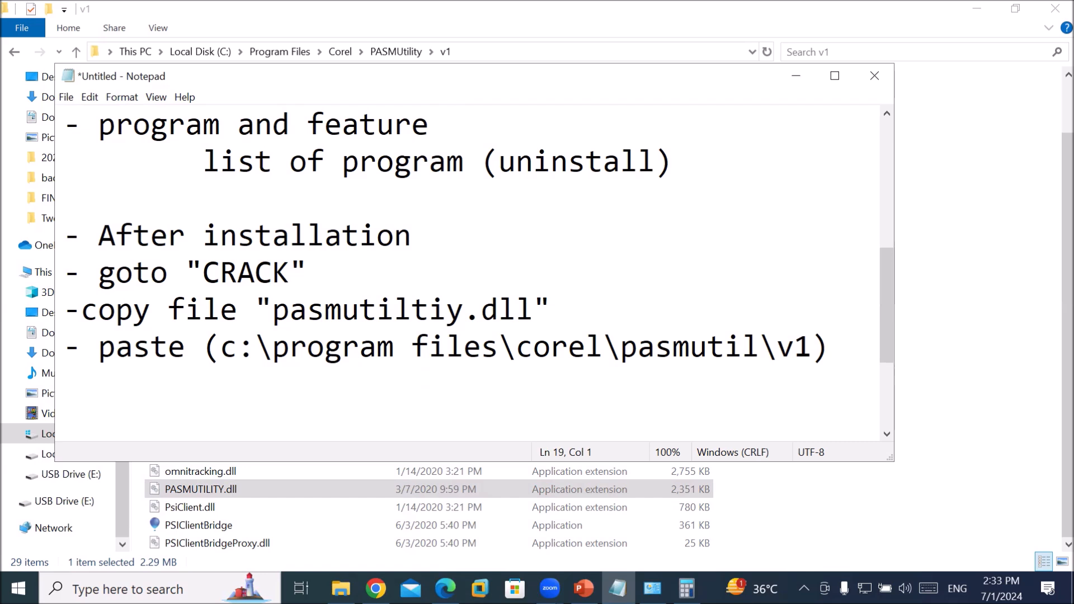
type("How to ")
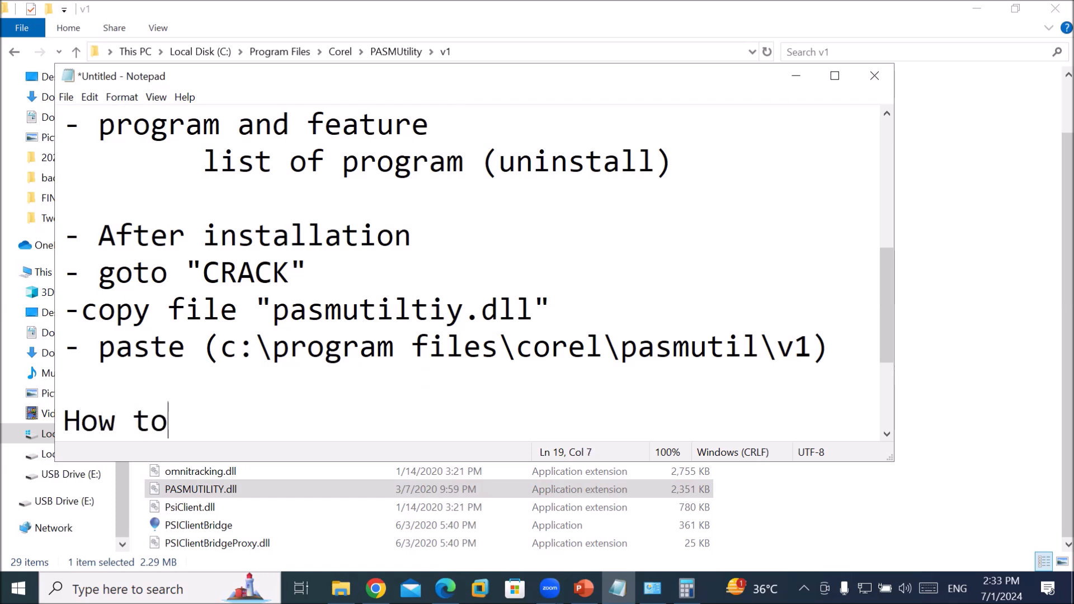
type("run or")
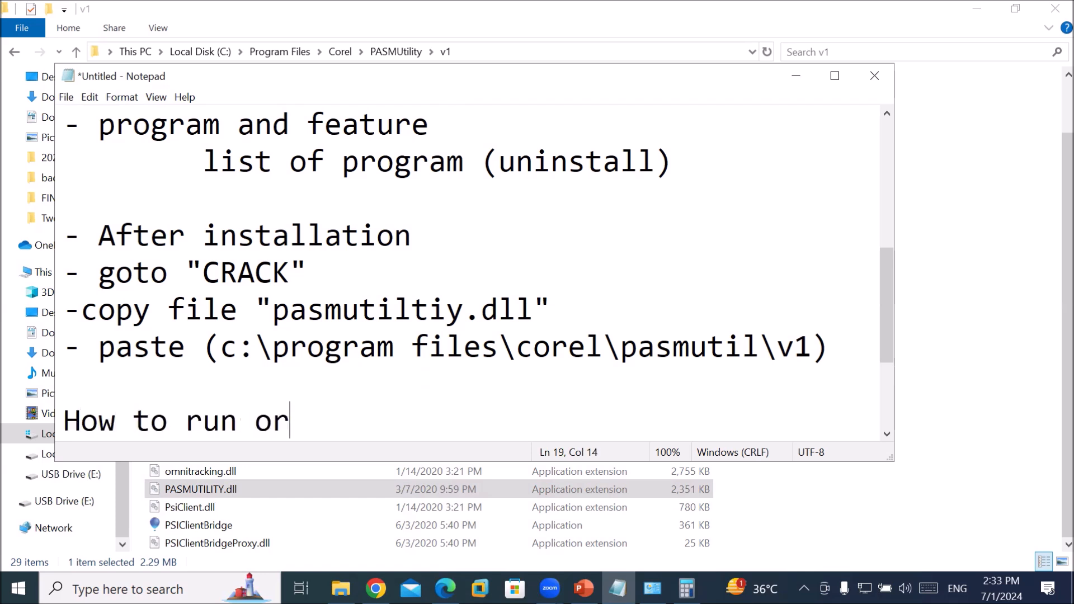
type(" laun")
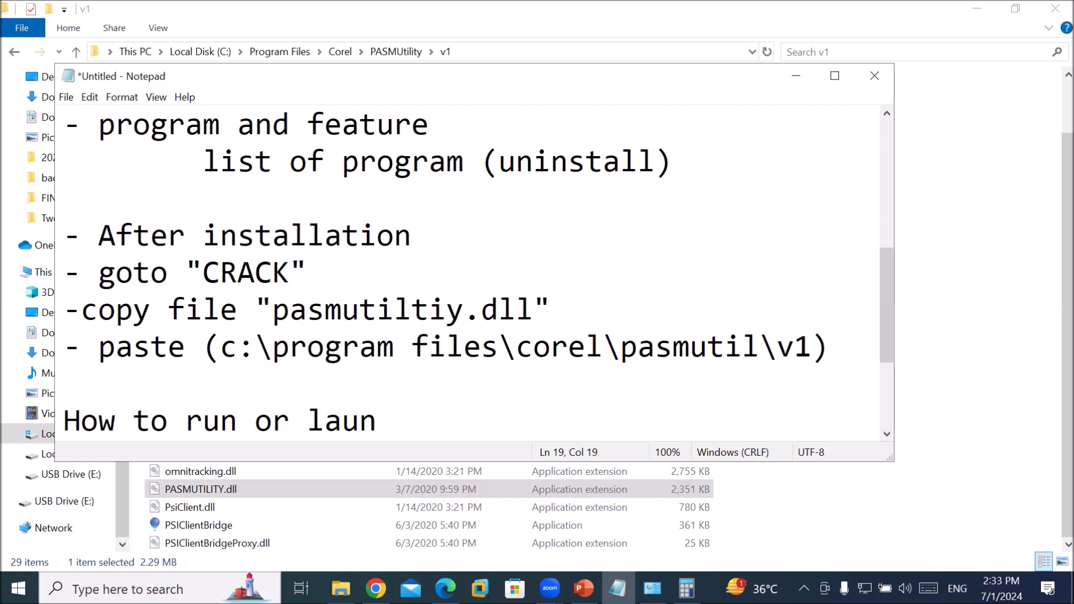
type("ch your ")
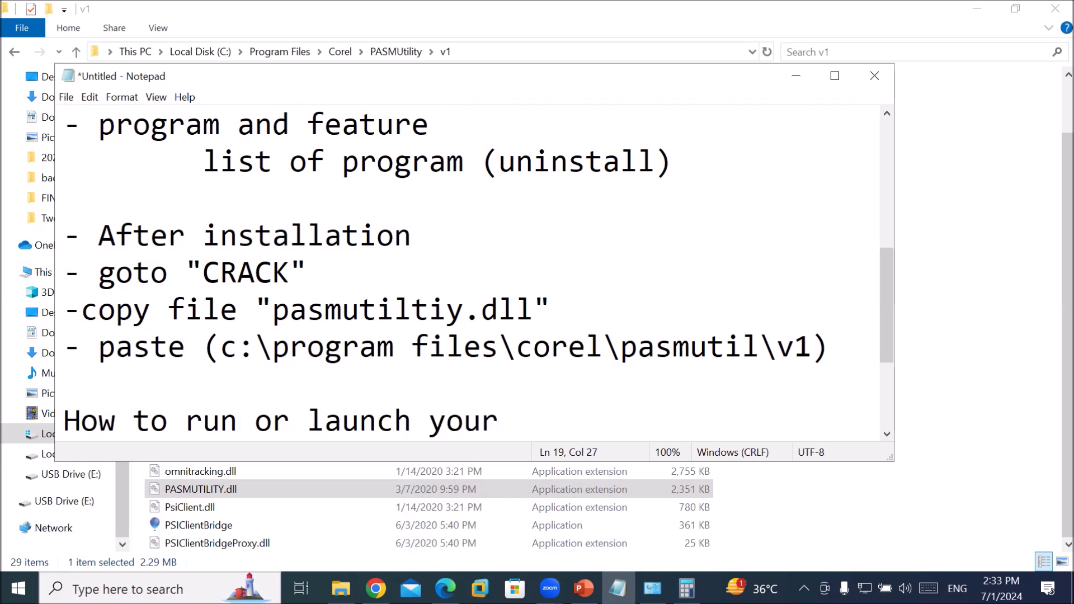
type("program ")
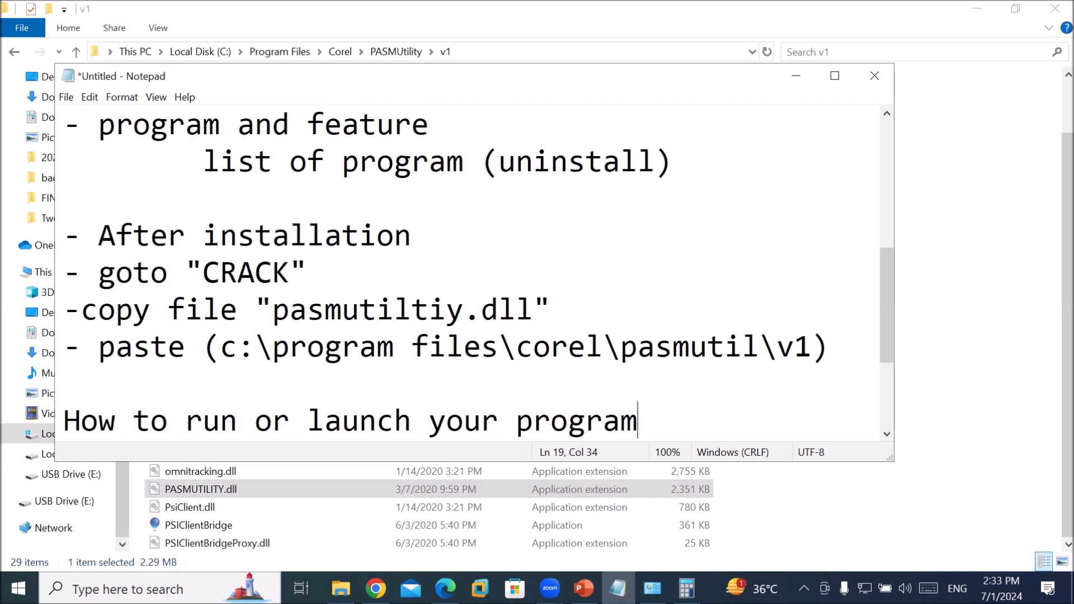
type("COREL?")
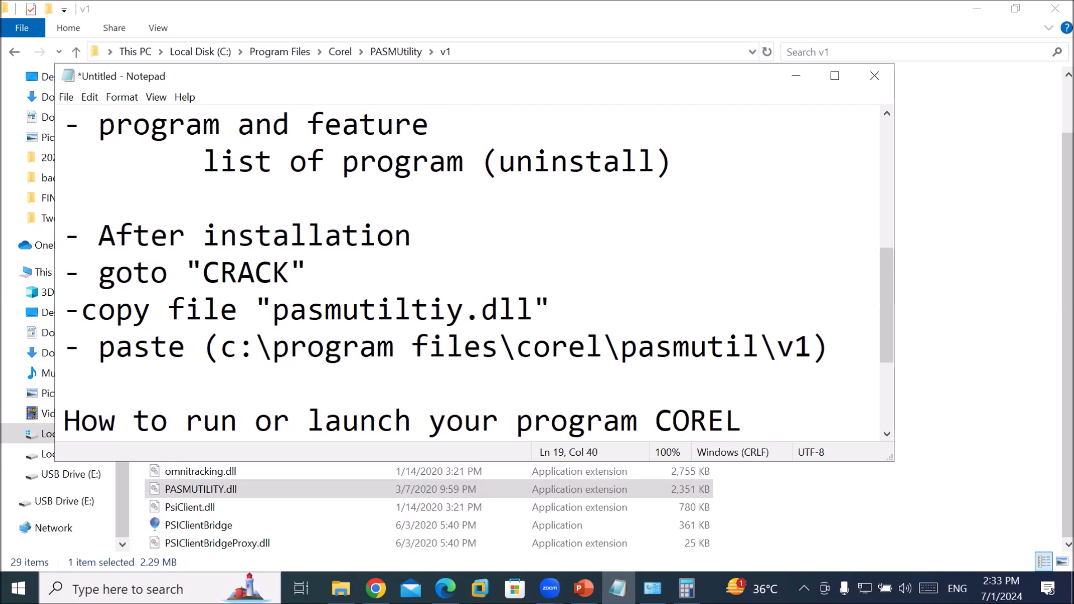
Step: List the launch methods "a) Run from start menu" and "b) run using searchbar" under the new heading
key("Return")
key("Return")
key("Return")
key("Return")
key("Up")
key("Up")
key("Up")
type("a)")
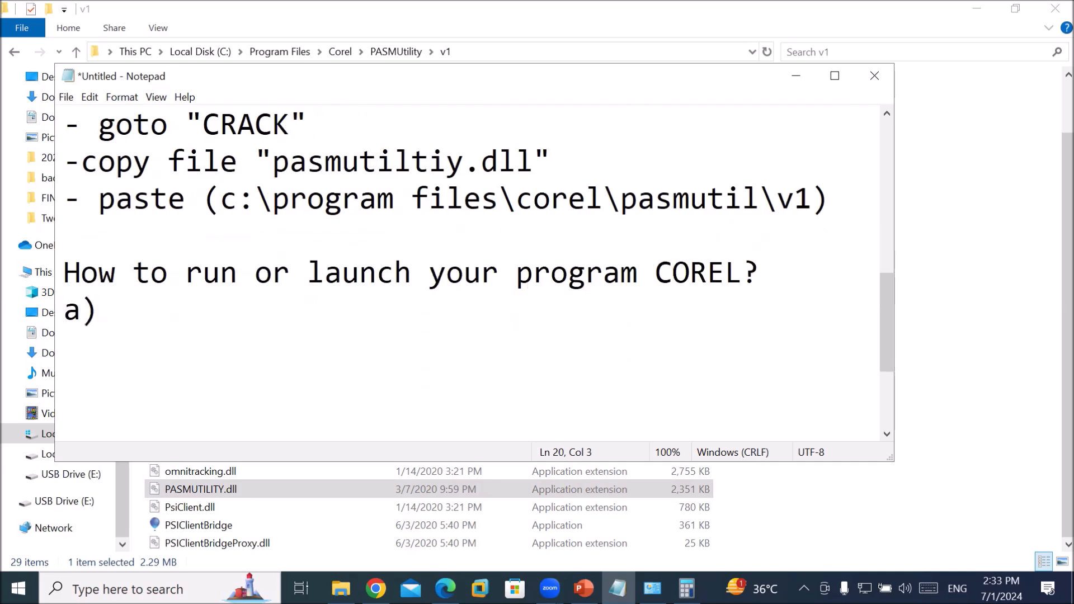
type(" Run from start menu")
key("Return")
type("b) ")
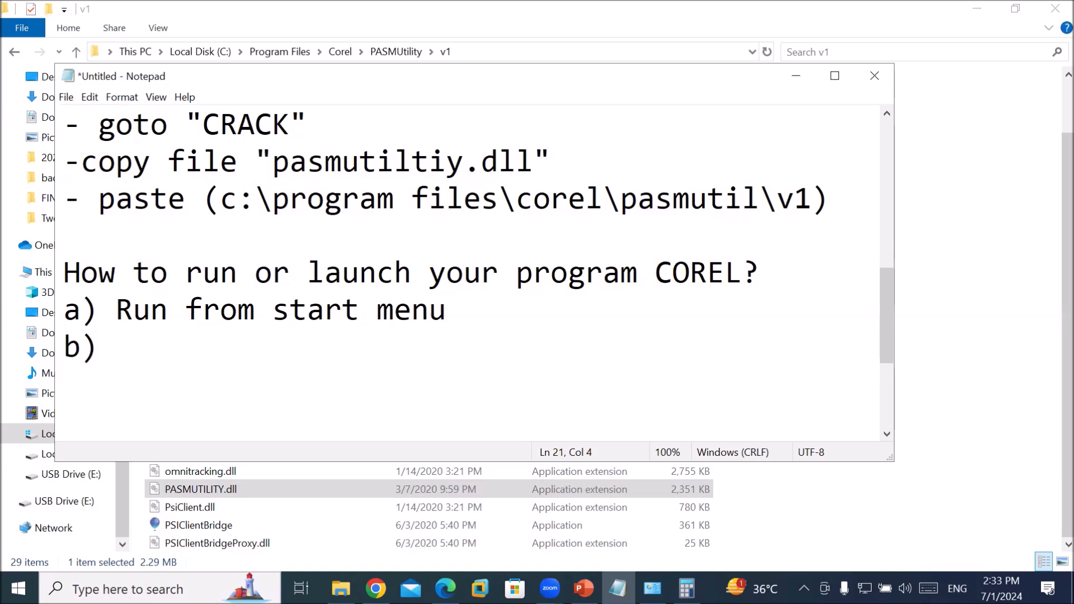
type("run using sear")
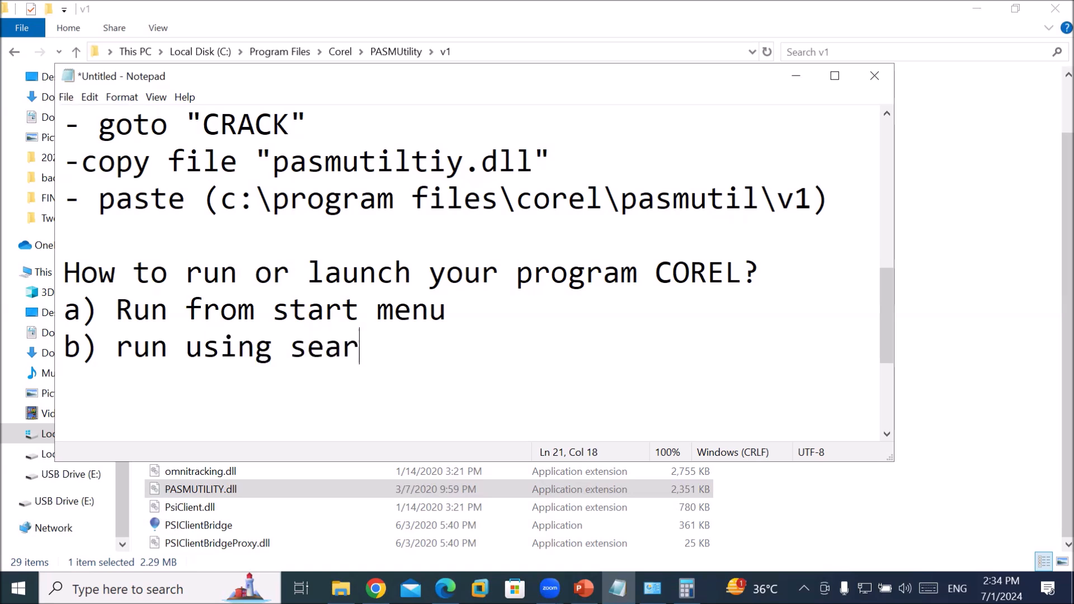
type("chbar")
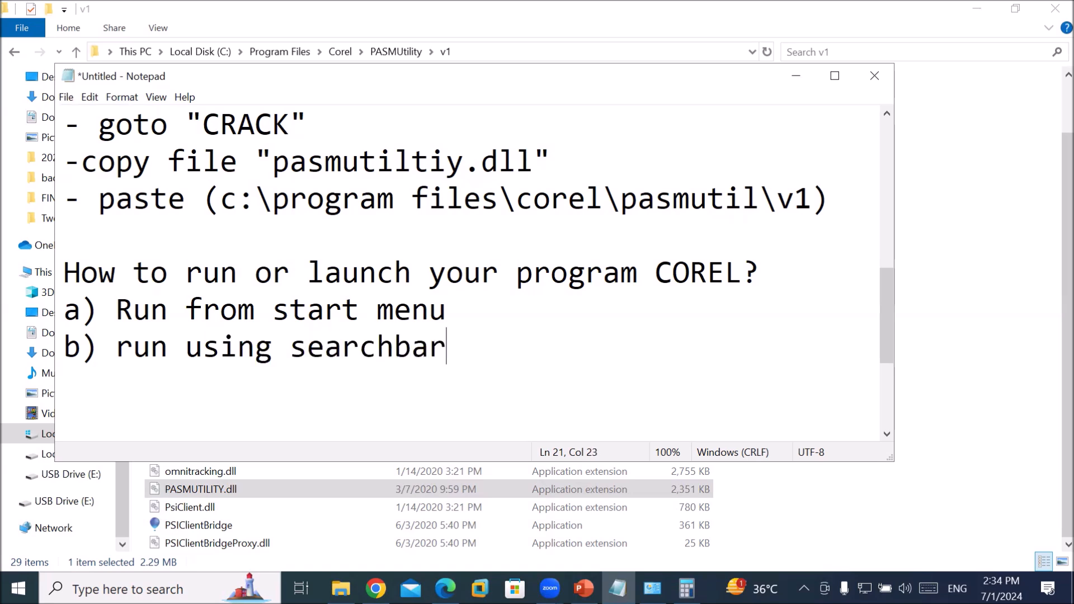
Step: Add the third launch method "c) PIN Corel in taskbar" to the list
key("Return")
type("c")
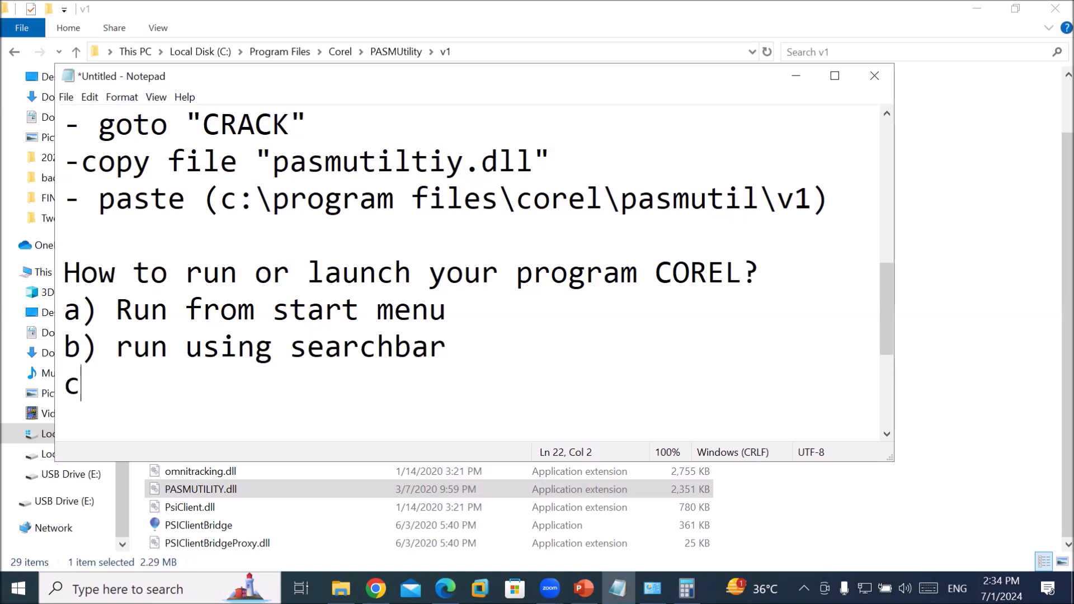
type(") PIN ")
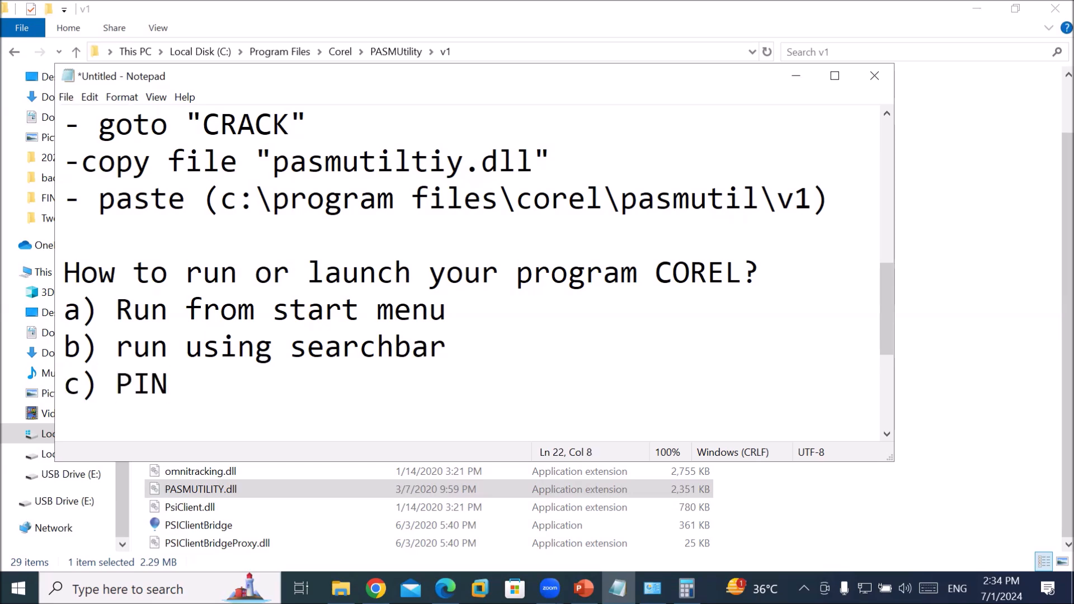
type("Corel in ")
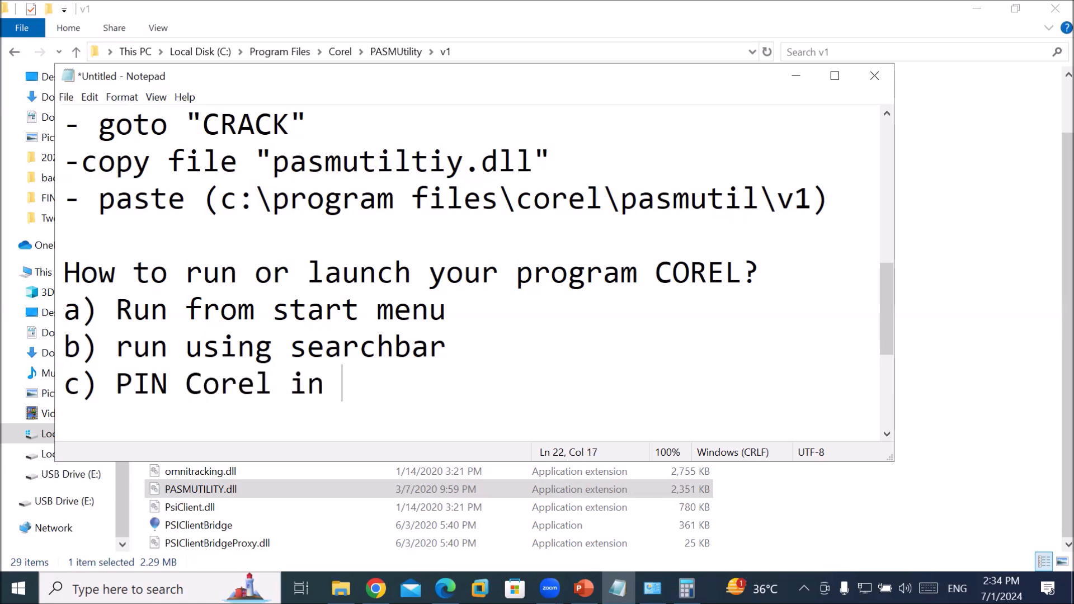
type("taskbar")
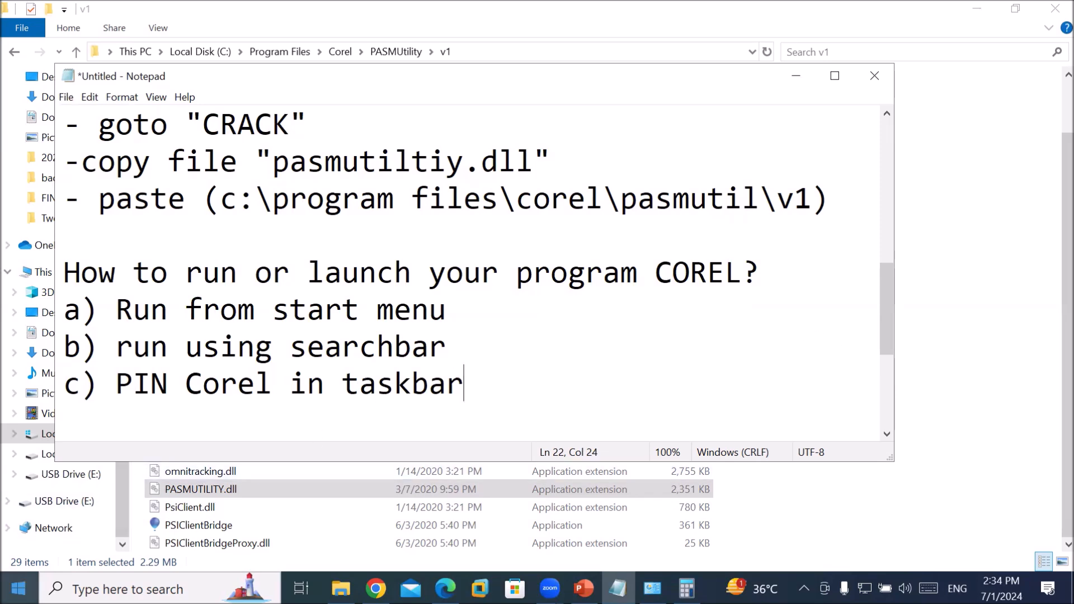
Step: Find CorelDRAW 2020 (64-Bit) within the CorelDRAW Graphics Suite 2020 folder of the Start menu and choose it
left_click(18, 589)
scroll(150, 445, "down", 2)
scroll(152, 444, "down", 2)
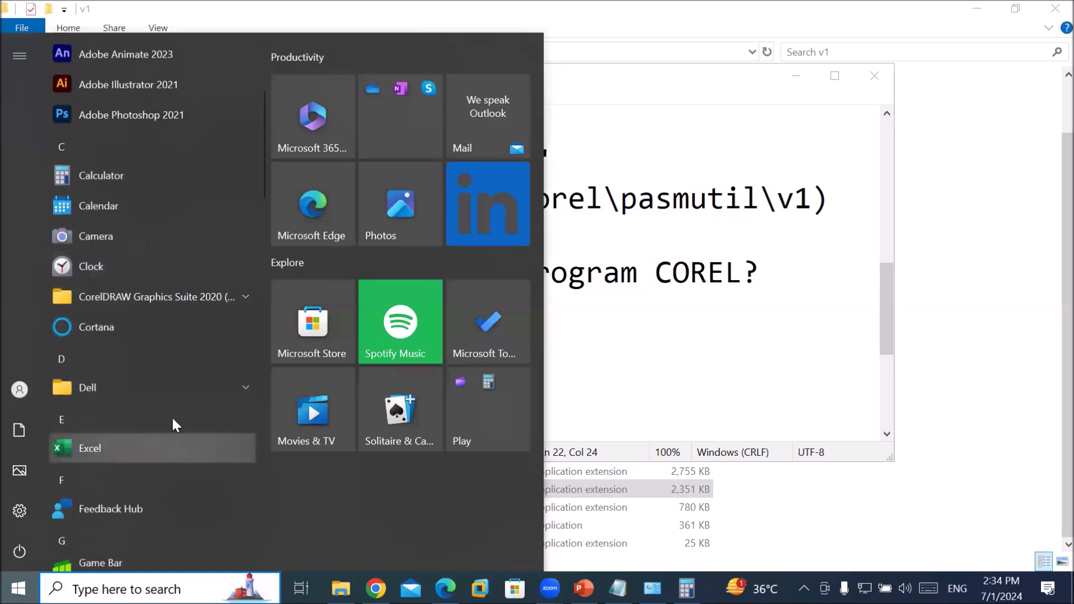
left_click(240, 302)
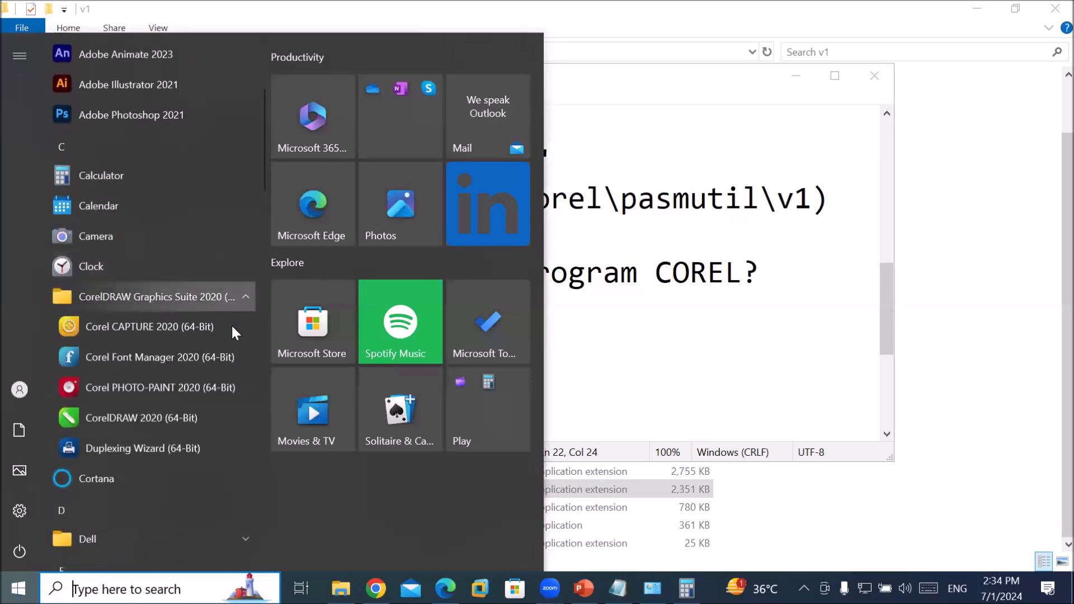
left_click(162, 419)
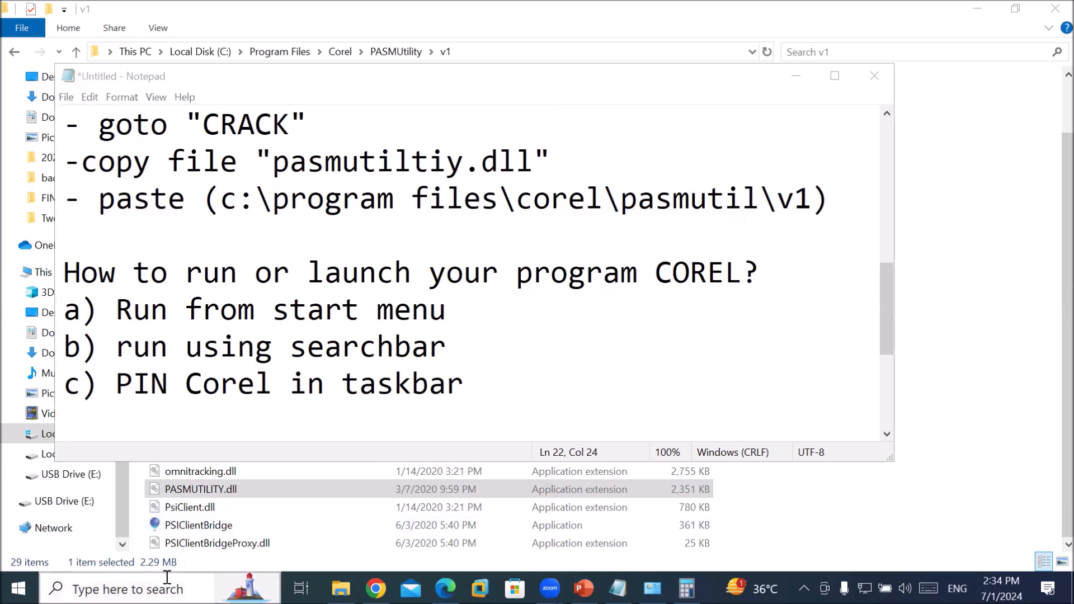
Step: Search Windows for "corel" to find the CorelDRAW app, and dismiss the search results
left_click(134, 589)
type("corel")
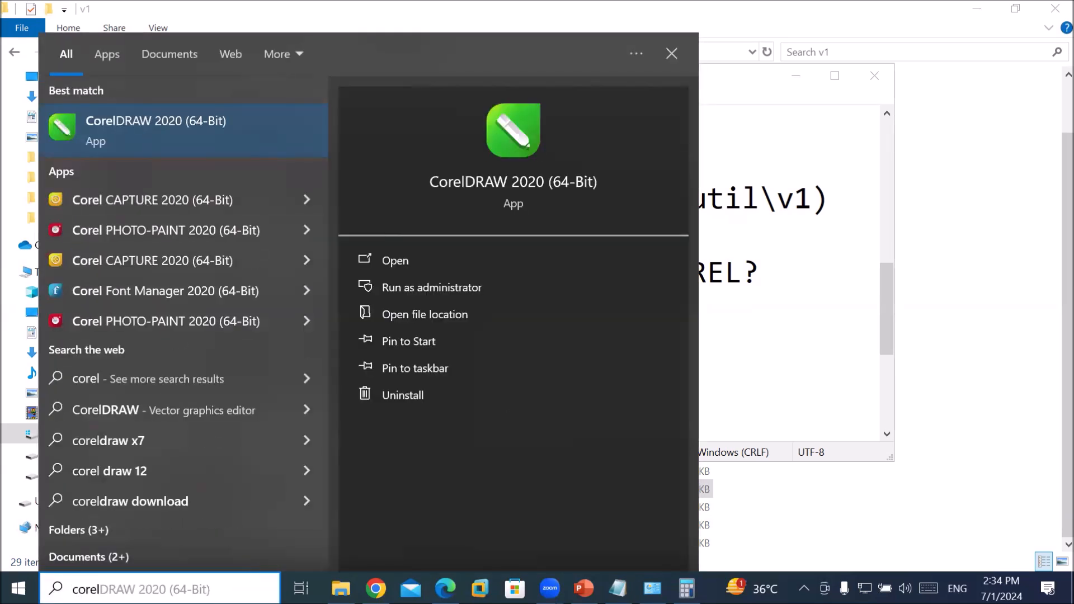
key("Escape")
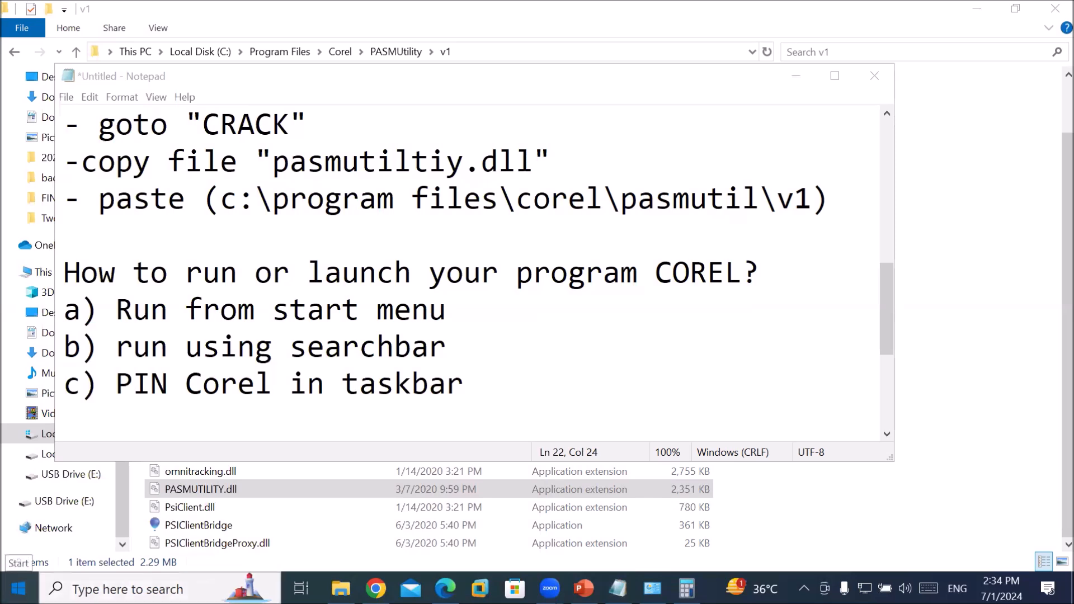
left_click(18, 589)
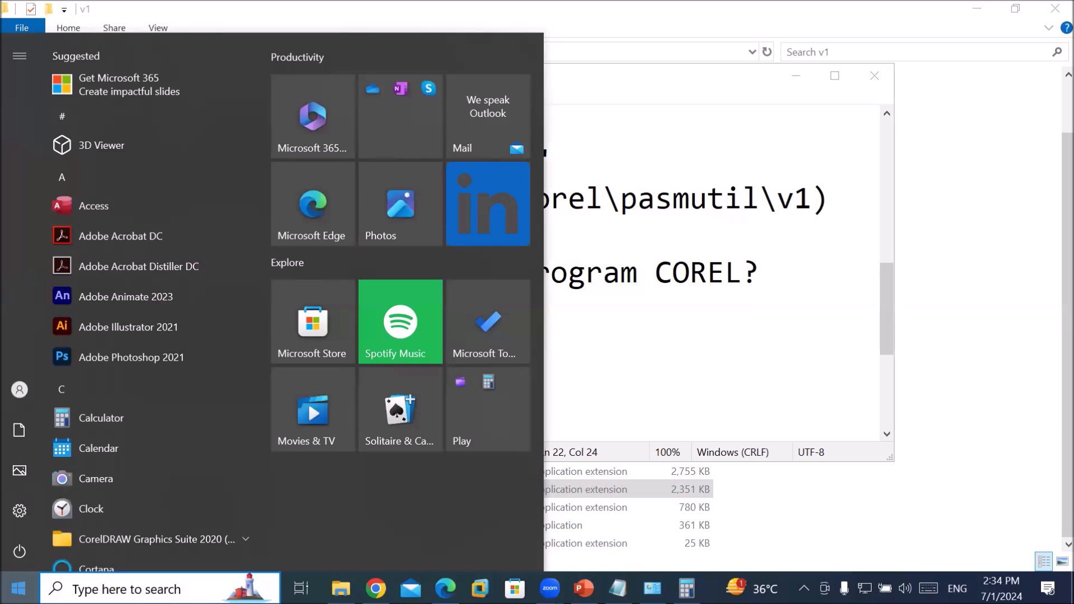
scroll(131, 449, "down", 5)
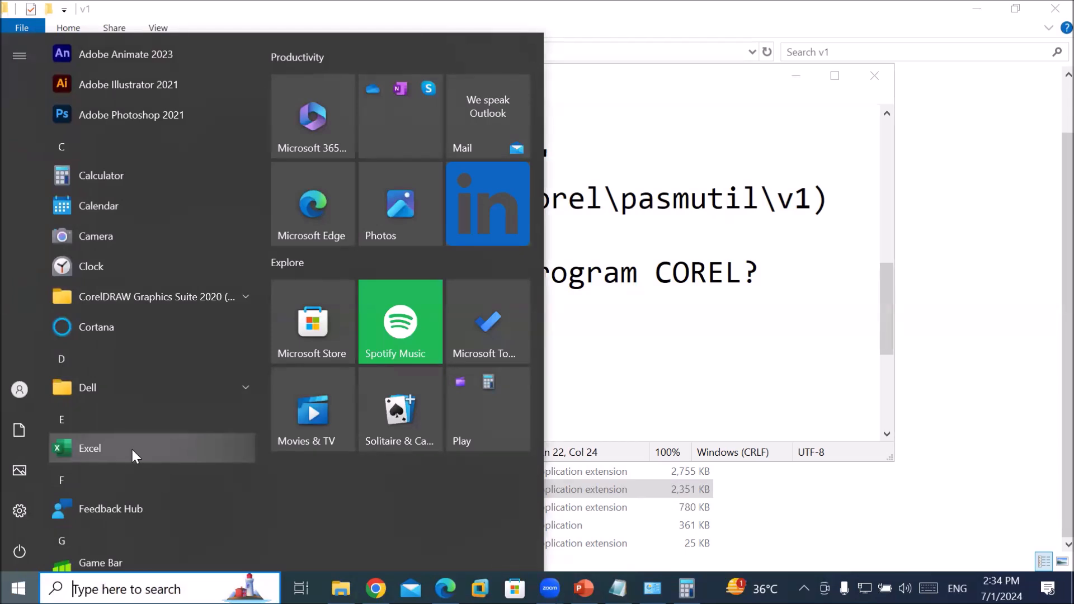
key("Escape")
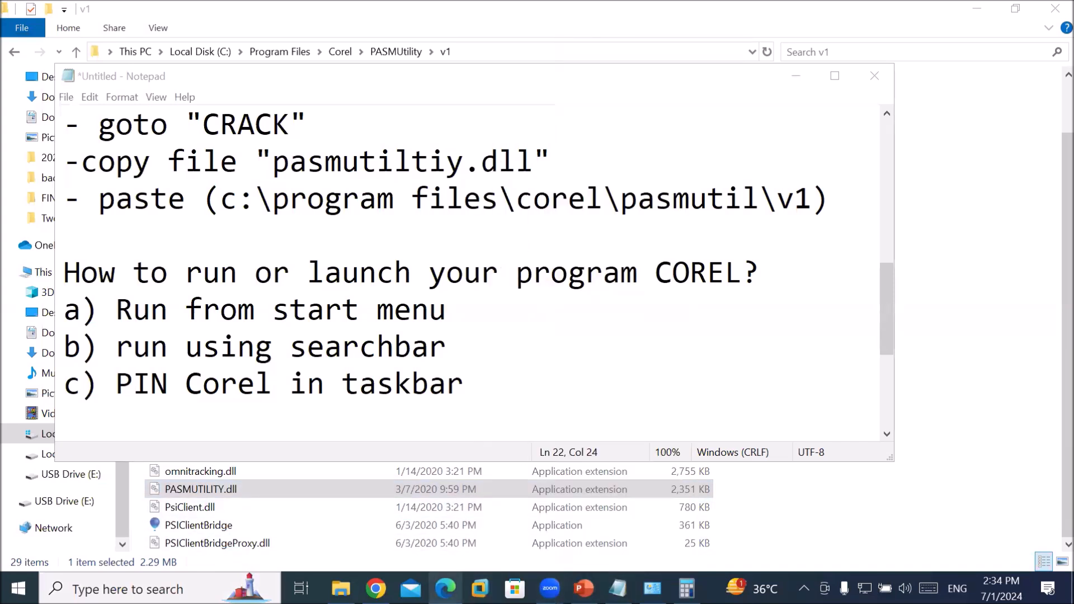
Step: Remove the Calculator icon and the blue window icon beside it from the taskbar, and enlarge the taskbar's height
right_click(445, 589)
left_click(443, 554)
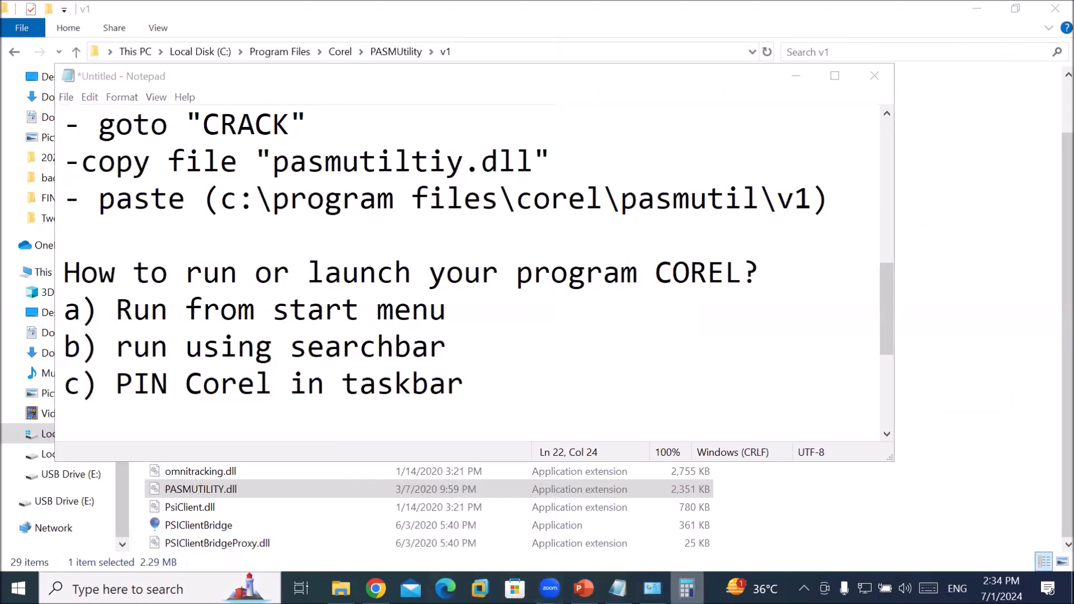
right_click(686, 589)
left_click(623, 557)
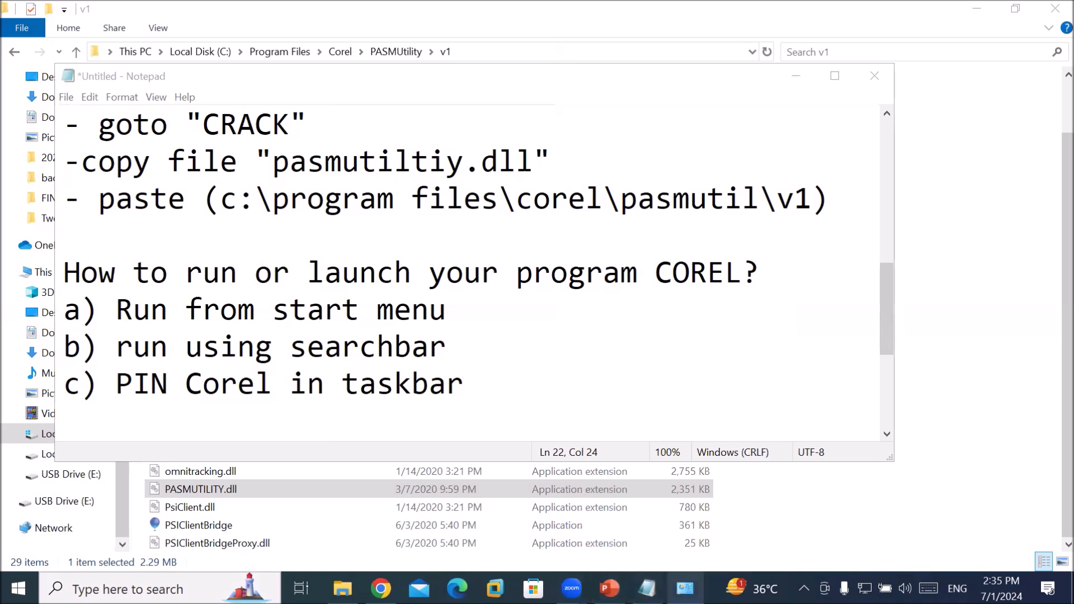
right_click(685, 588)
left_click(676, 555)
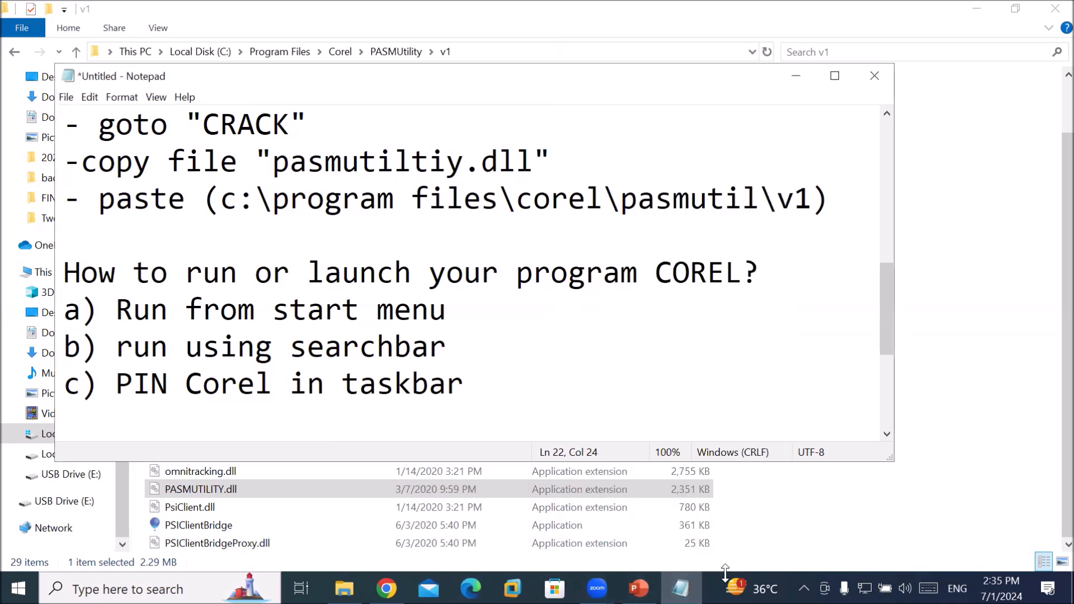
left_click_drag(725, 571, 665, 579)
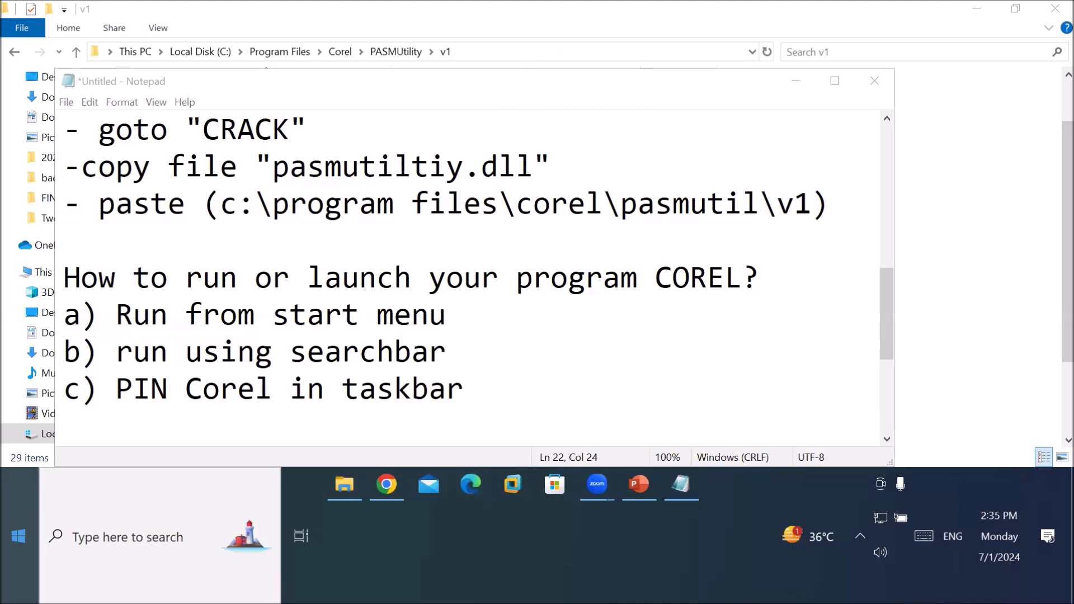
Step: Pin CorelDRAW 2020 (64-Bit) from the CorelDRAW Graphics Suite 2020 folder to the taskbar, and close the Start menu
left_click(18, 571)
scroll(187, 351, "down", 3)
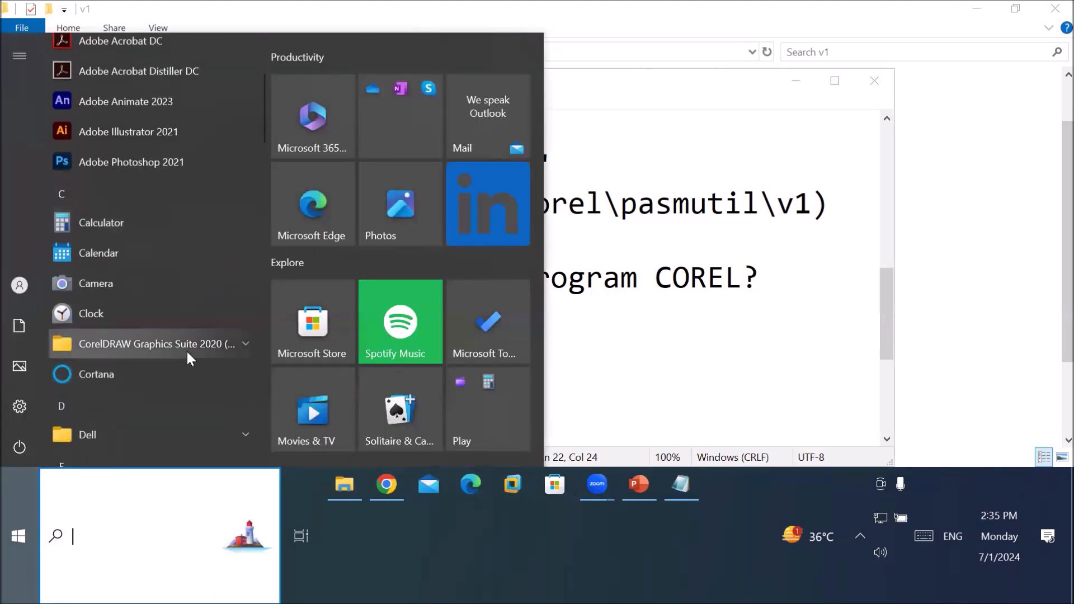
left_click(243, 344)
scroll(239, 336, "down", 3)
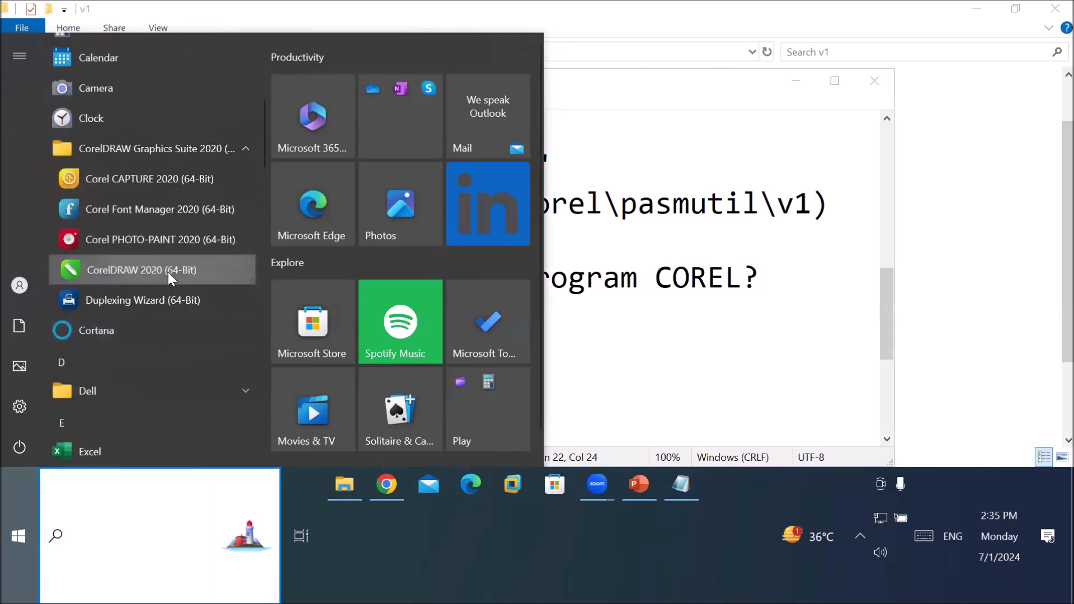
right_click(170, 270)
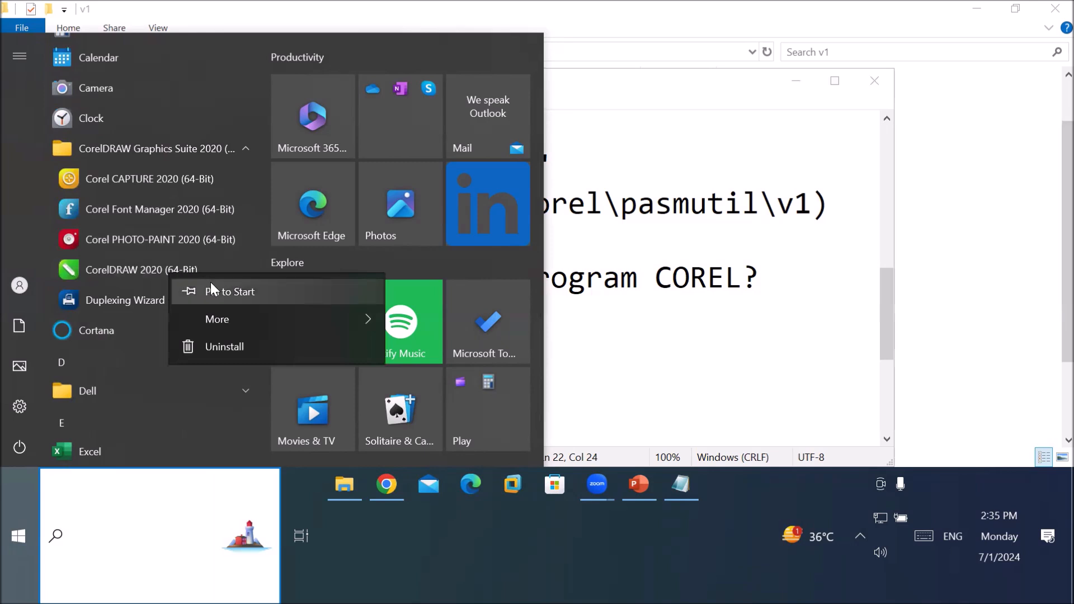
mouse_move(295, 313)
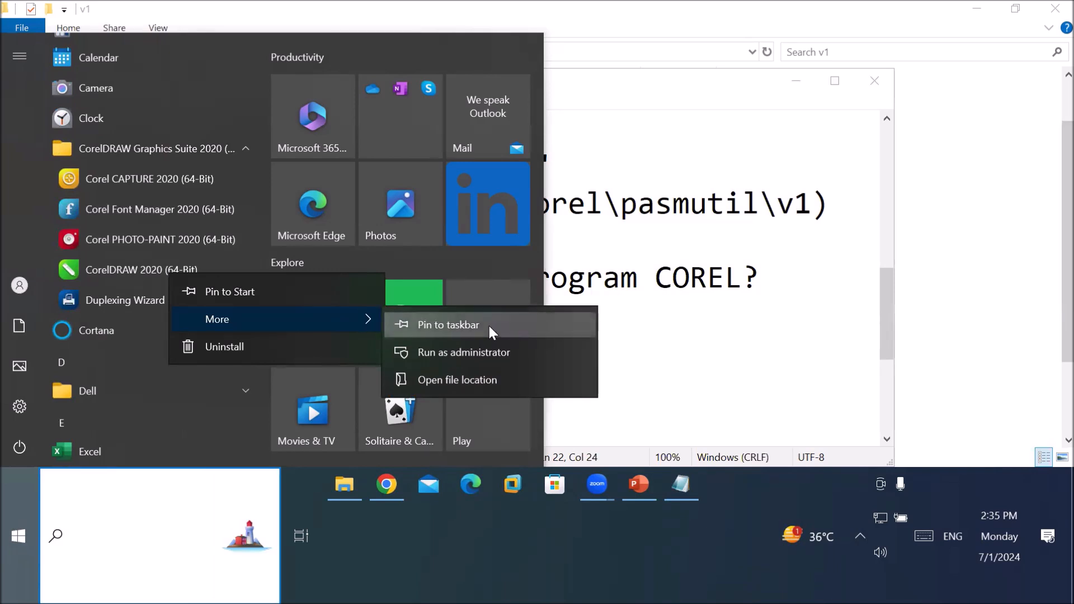
left_click(490, 325)
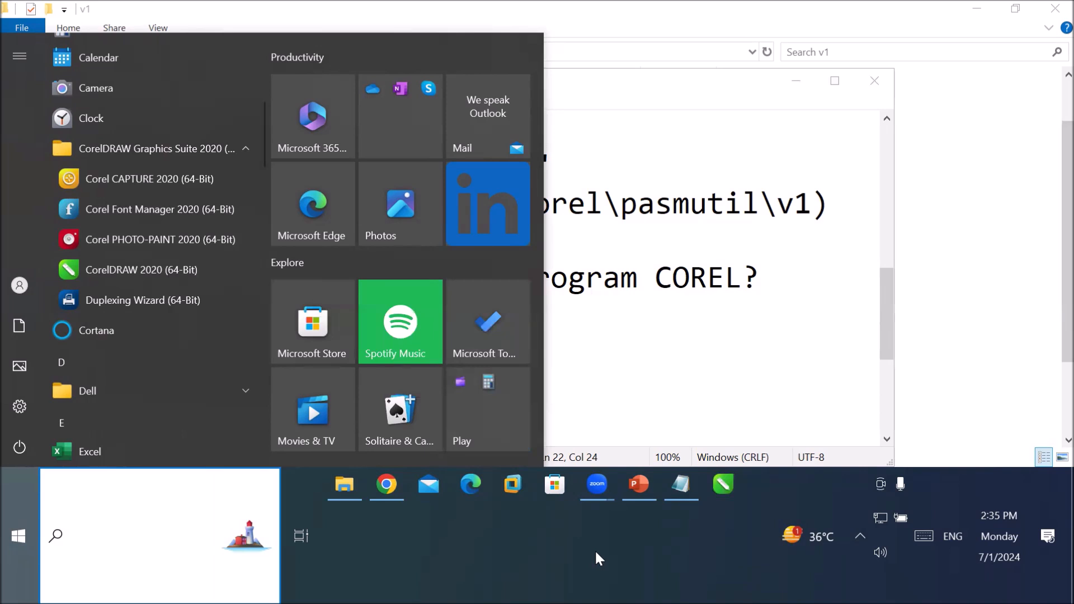
left_click(948, 320)
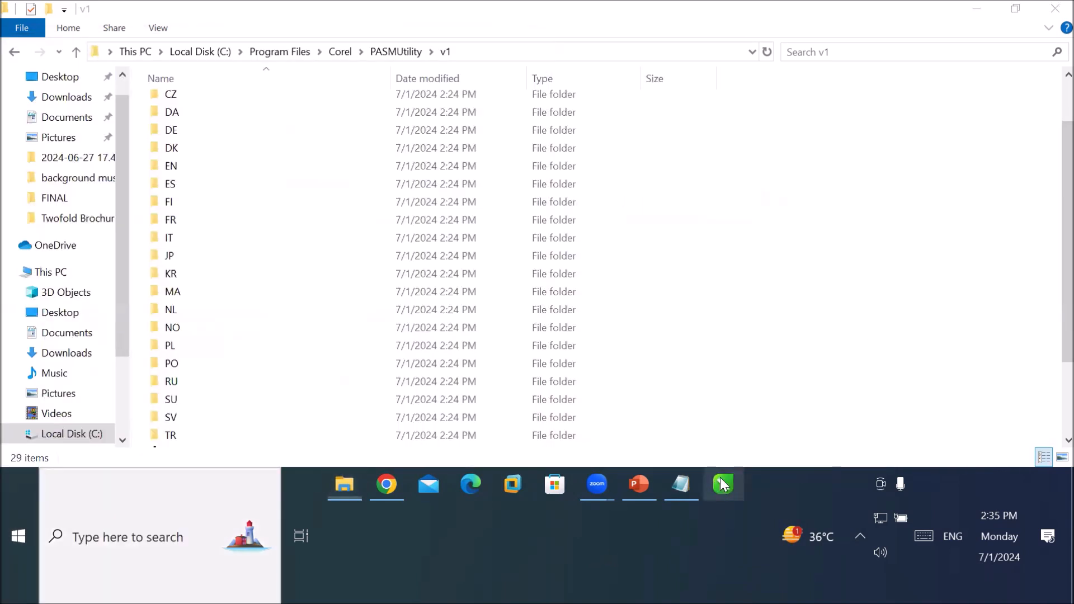
Step: Unpin CorelDRAW 2020 from the taskbar
right_click(723, 485)
left_click(717, 450)
Step: Pin CorelDRAW 2020 (64-Bit) to the taskbar again from the CorelDRAW Graphics Suite 2020 program folder
left_click(33, 504)
scroll(153, 366, "down", 5)
scroll(157, 367, "down", 1)
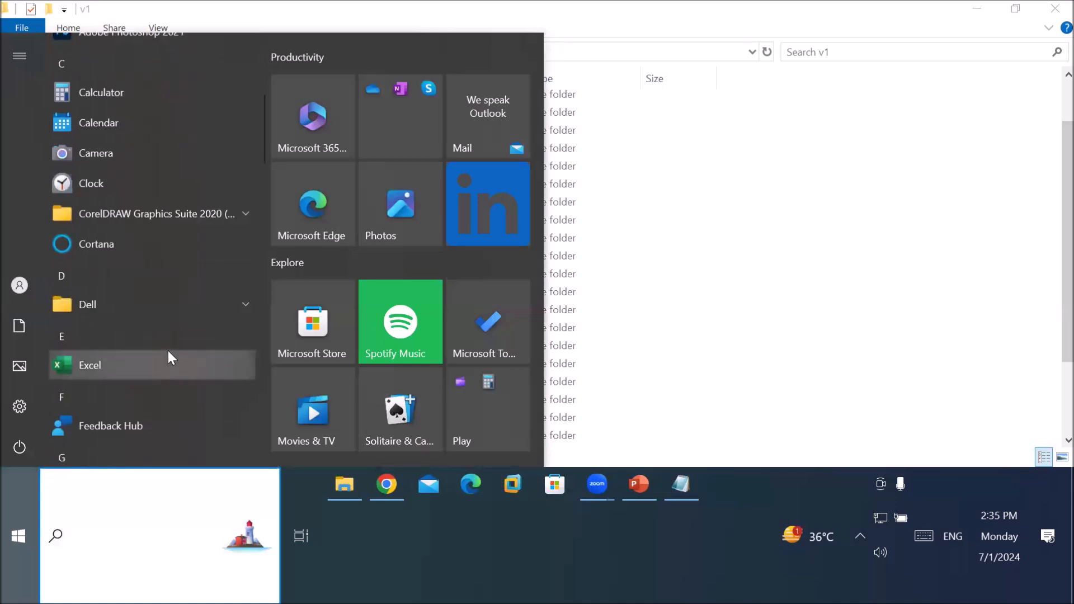
left_click(235, 219)
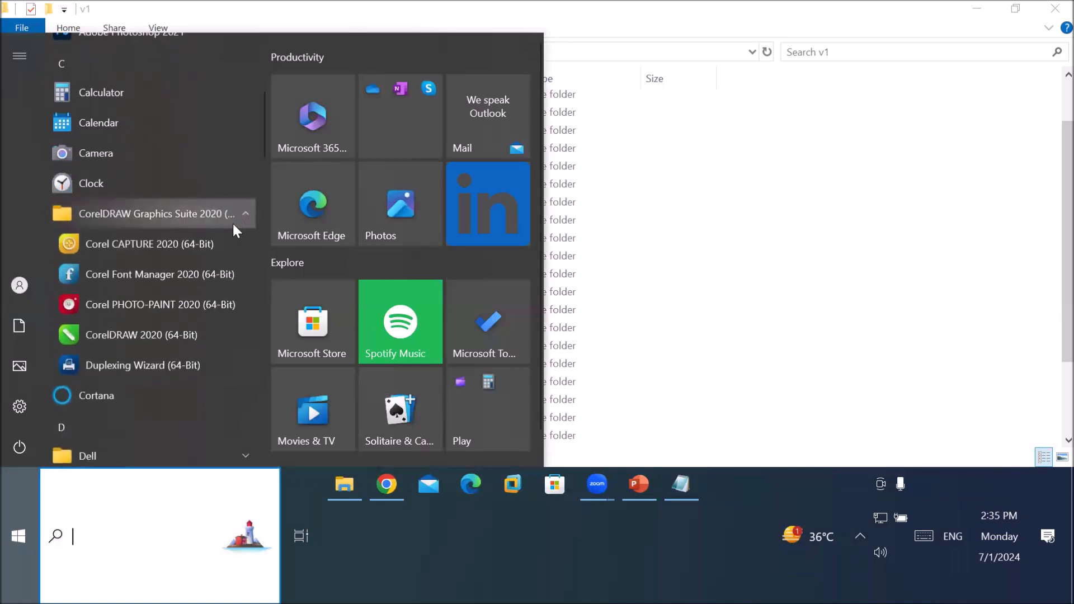
right_click(187, 334)
mouse_move(305, 379)
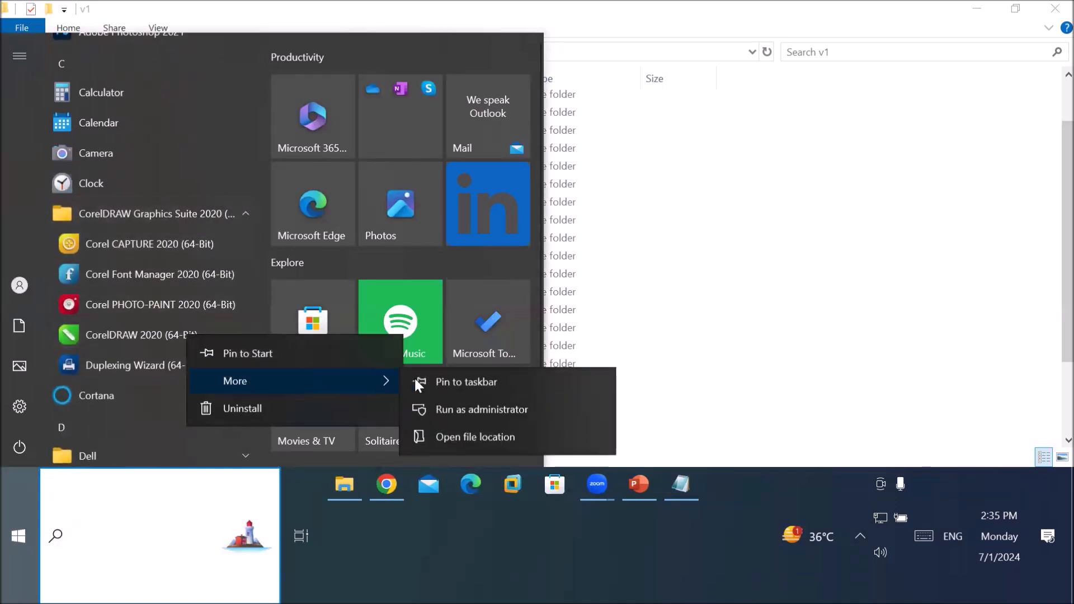
left_click(529, 387)
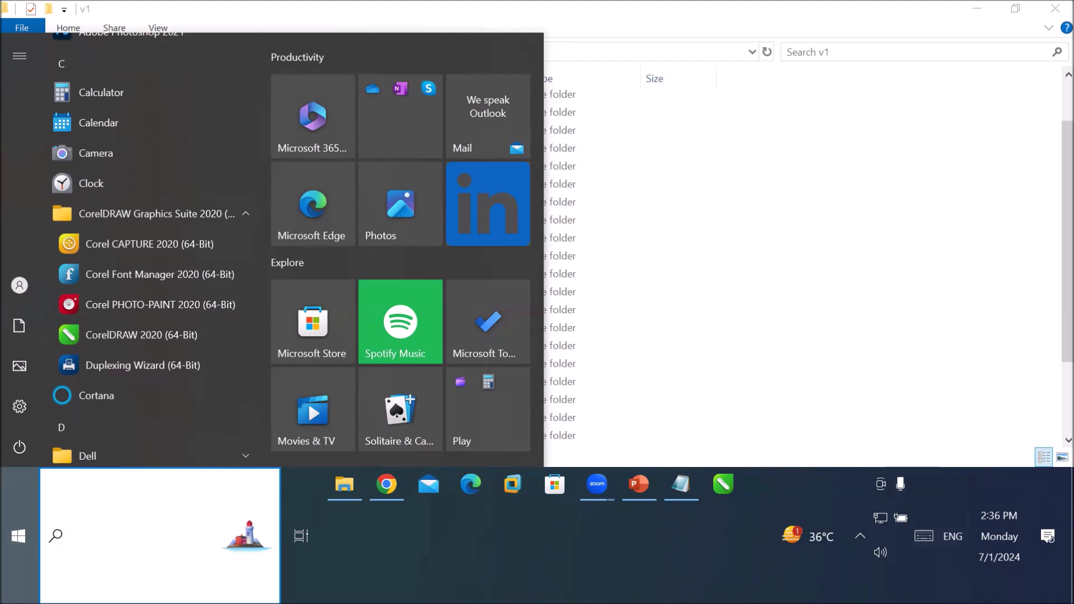
Step: Launch CorelDRAW 2020 from its pinned taskbar shortcut and reduce the taskbar to a single row
left_click(723, 484)
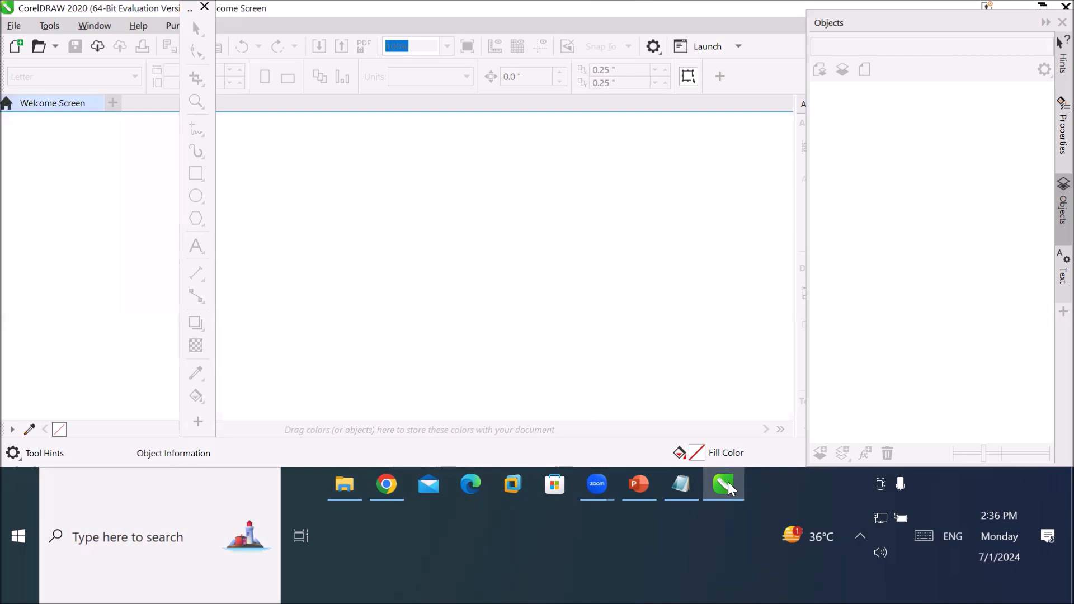
mouse_move(727, 482)
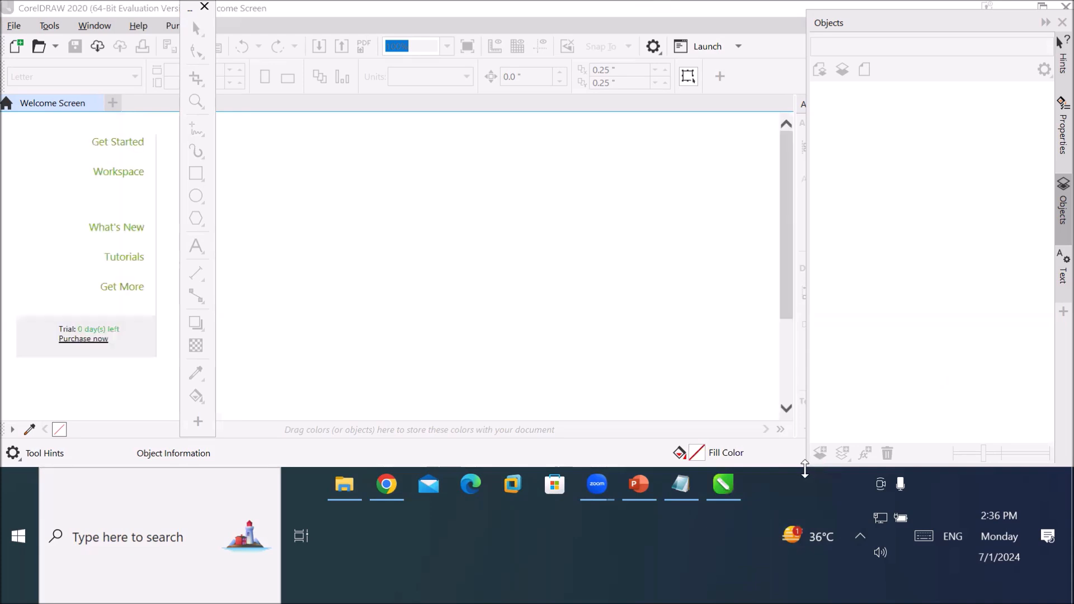
left_click_drag(805, 468, 805, 565)
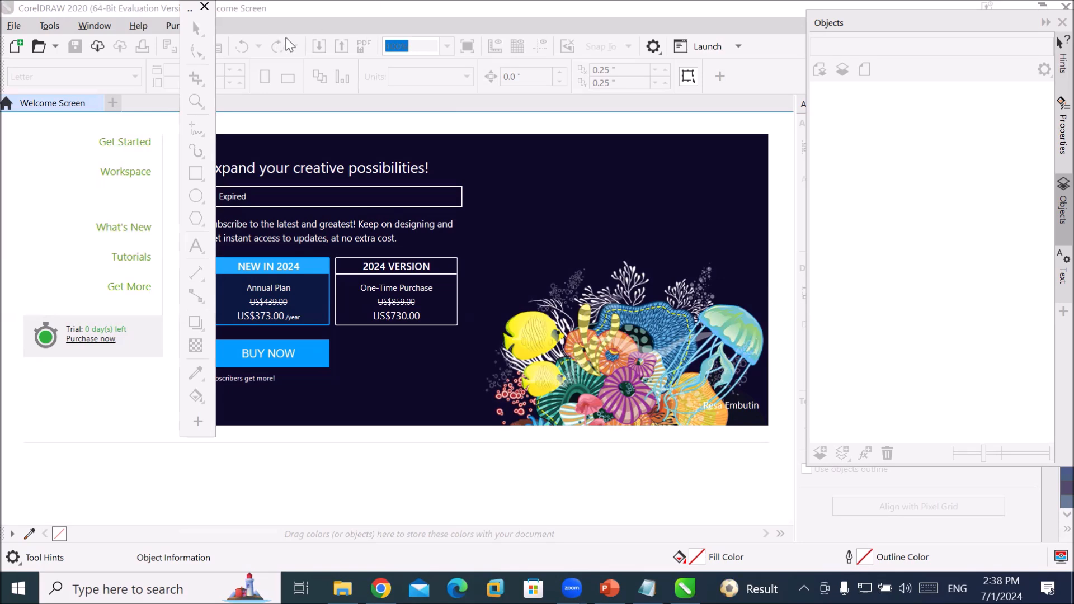
Step: Restore the CorelDRAW window to its smaller size and maximize it again
left_click(317, 16)
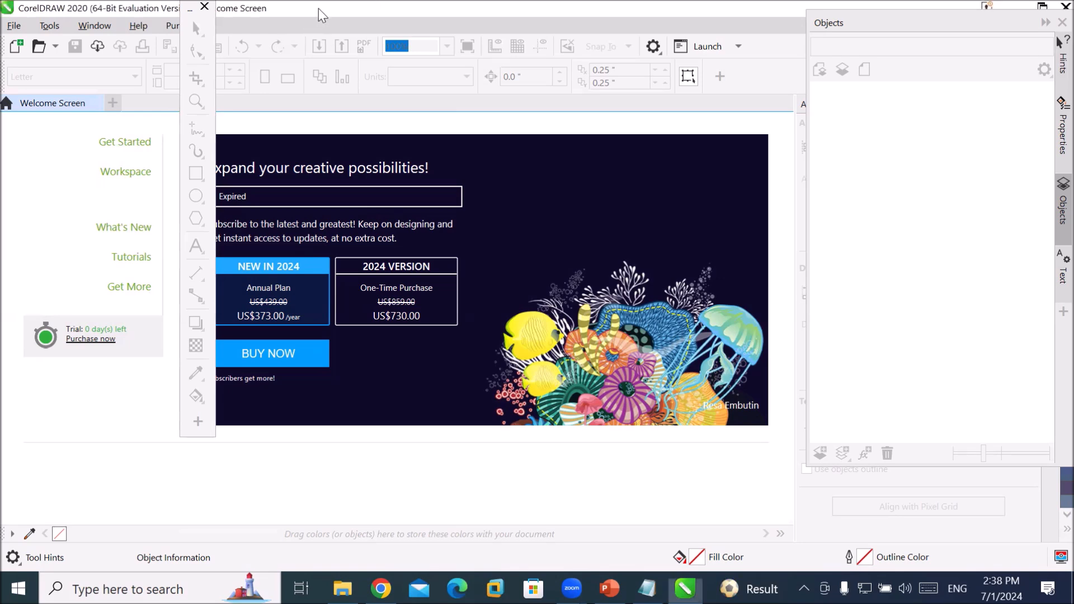
double_click(318, 8)
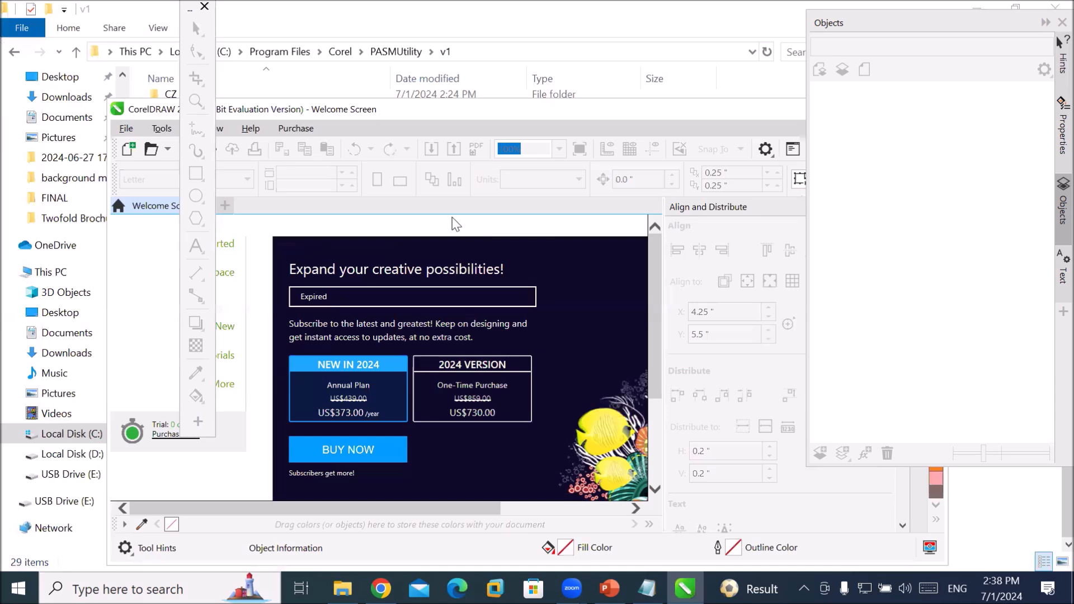
double_click(331, 110)
Step: Move the floating Toolbox over the Welcome Screen, widen it into a multi-column layout, and dock it beside the Welcome Screen
left_click(189, 6)
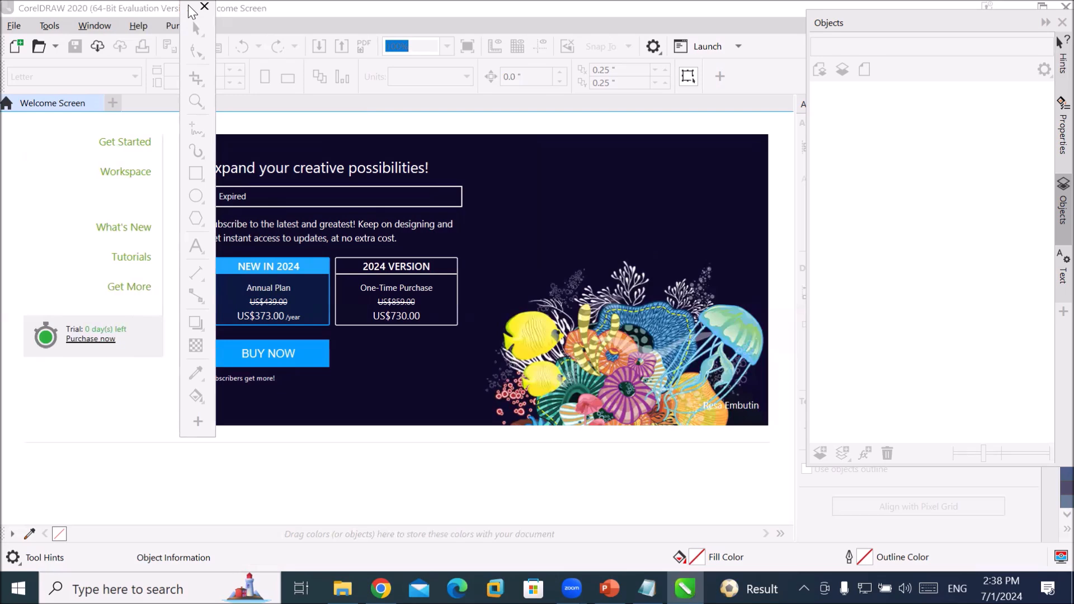
left_click_drag(189, 6, 541, 156)
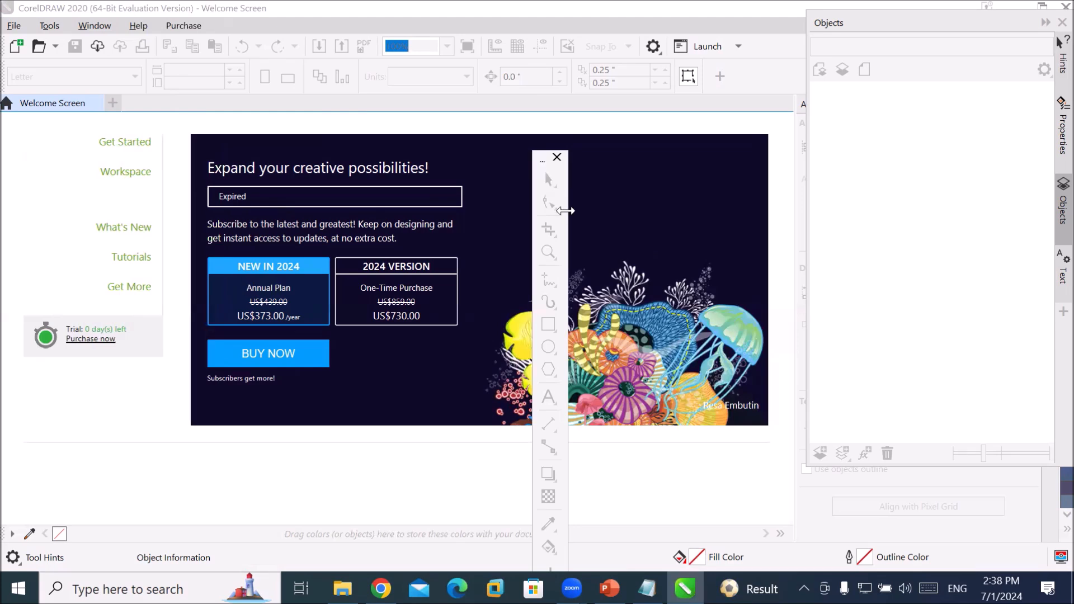
left_click_drag(565, 210, 653, 209)
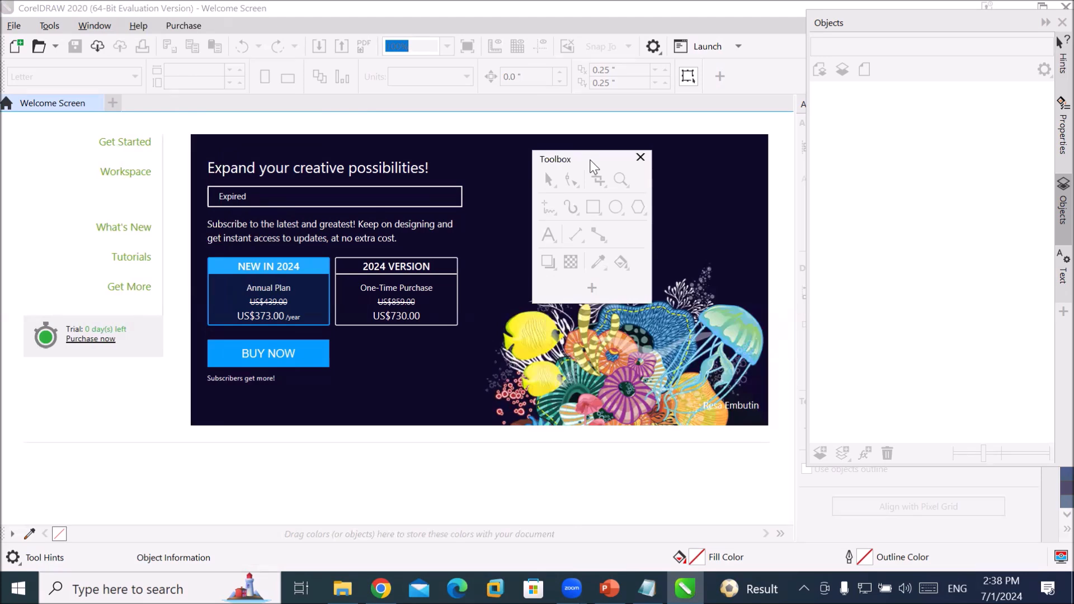
left_click_drag(595, 166, 4, 199)
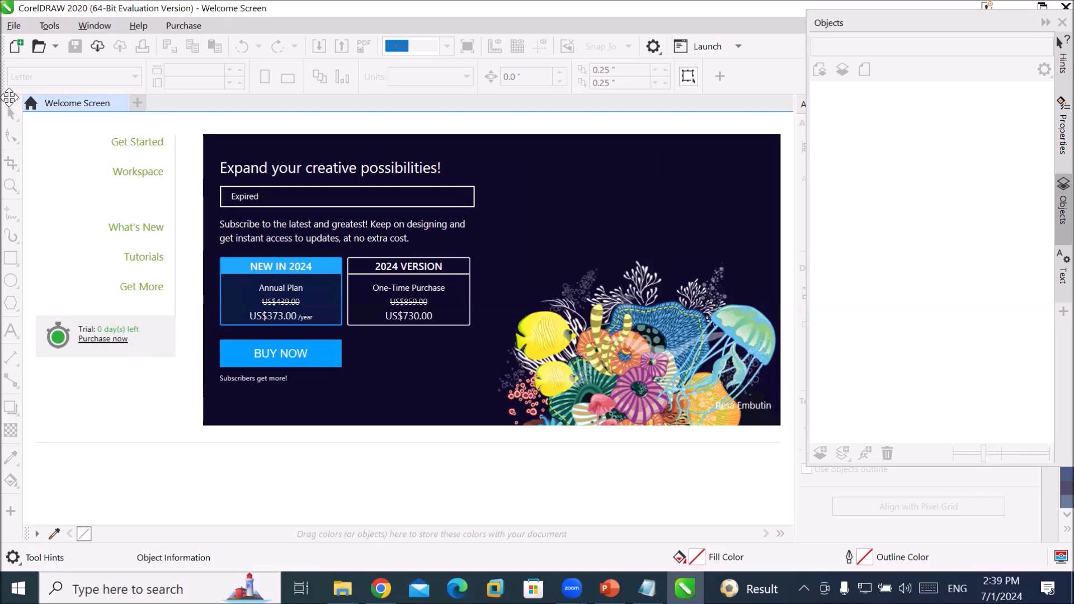
Step: Undock the Toolbox, widen it into three rows of tools, and float it over the Welcome Screen banner
left_click_drag(10, 98, 561, 197)
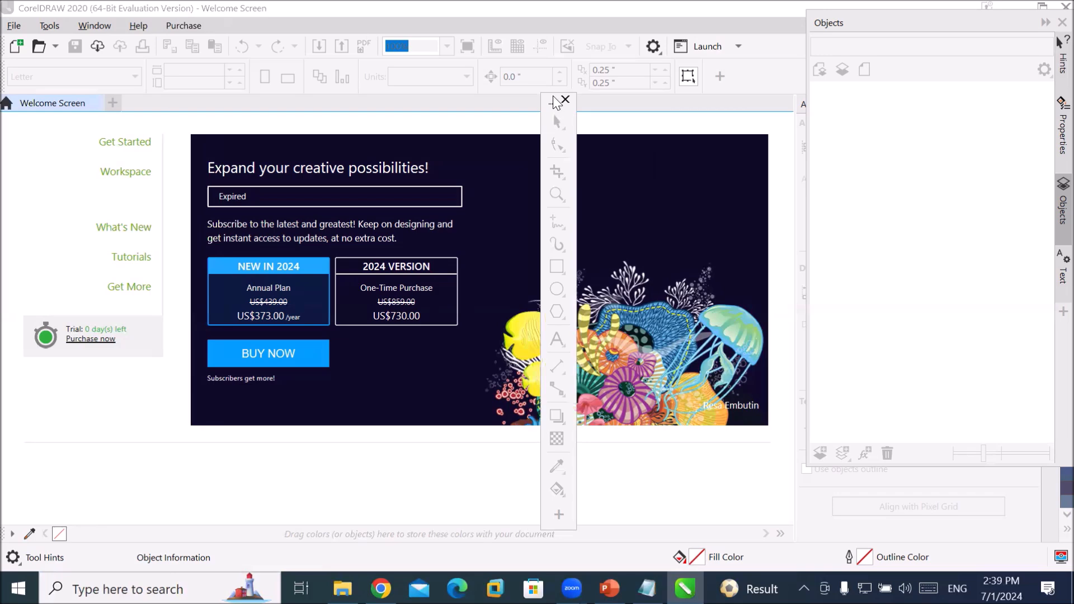
left_click_drag(554, 103, 463, 163)
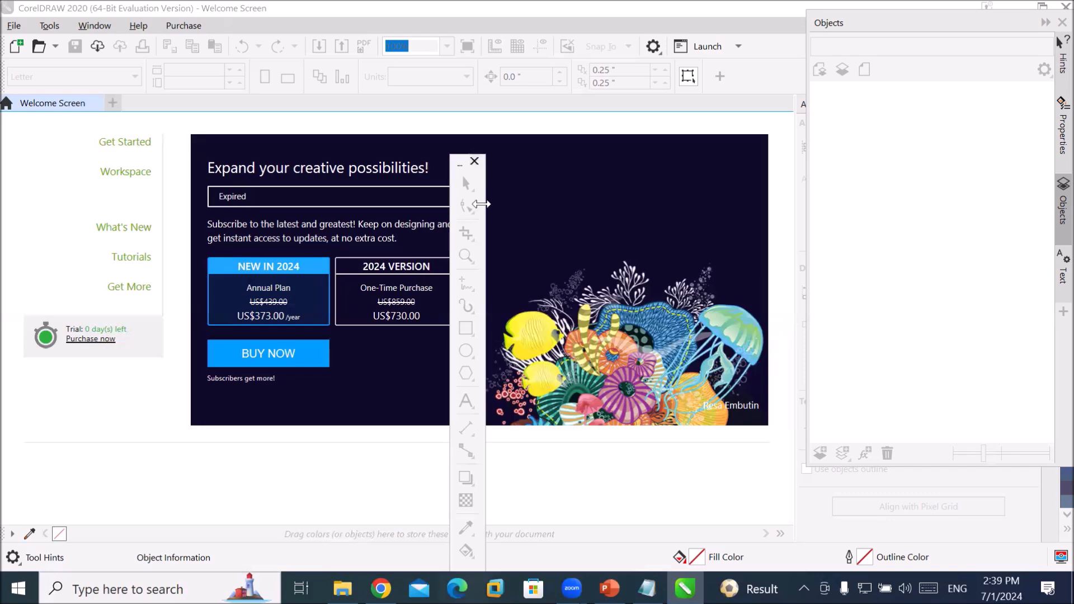
left_click_drag(481, 204, 609, 207)
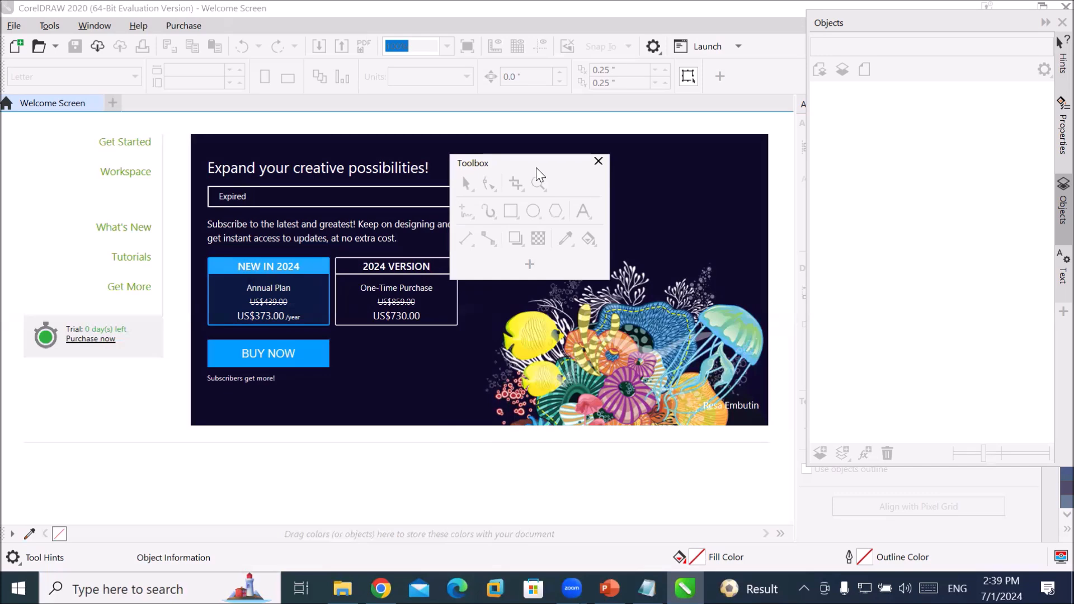
left_click_drag(536, 167, 592, 211)
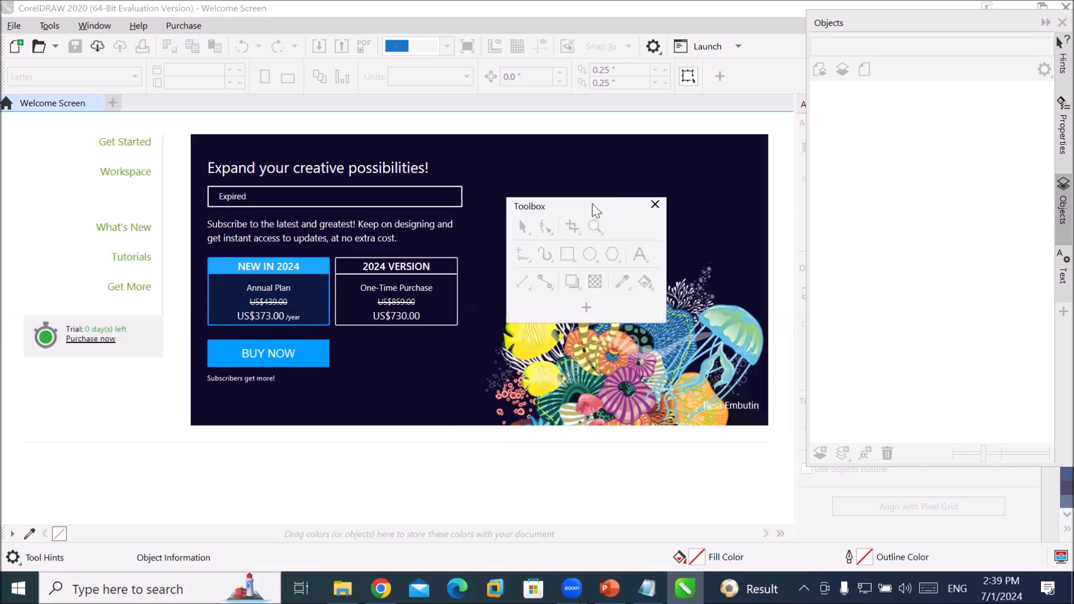
left_click_drag(594, 207, 527, 223)
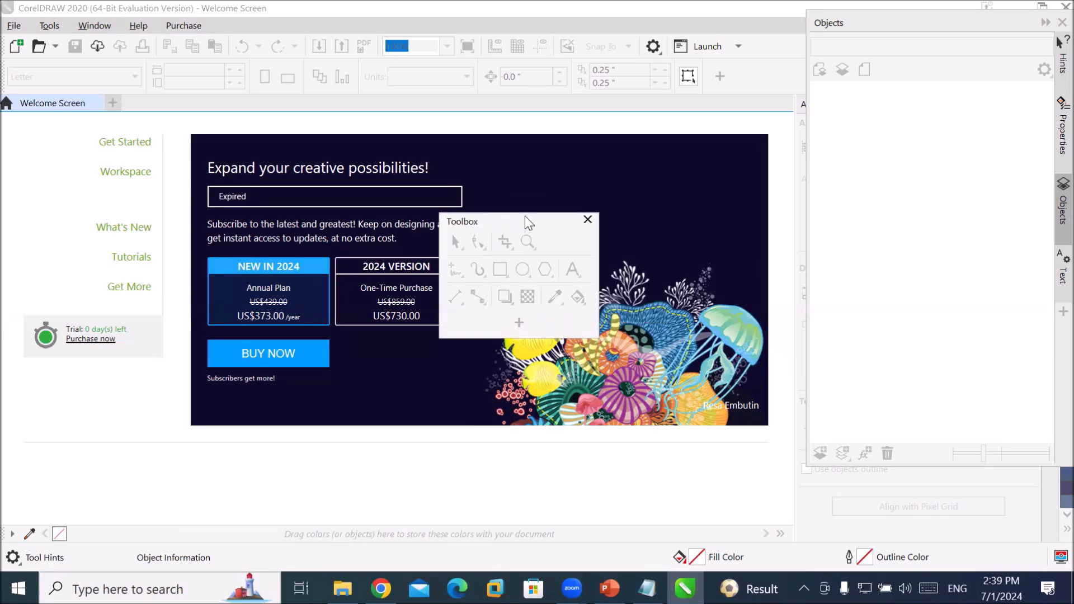
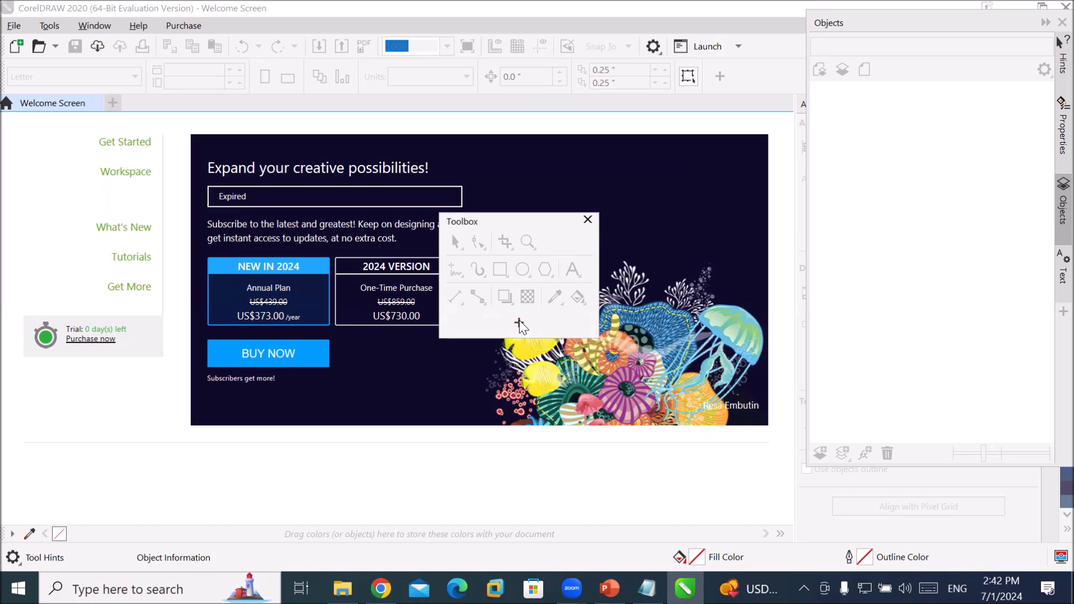
Step: Examine the checklist of tools that can be added to or removed from the Toolbox, moving the Toolbox slightly between viewings
left_click(520, 324)
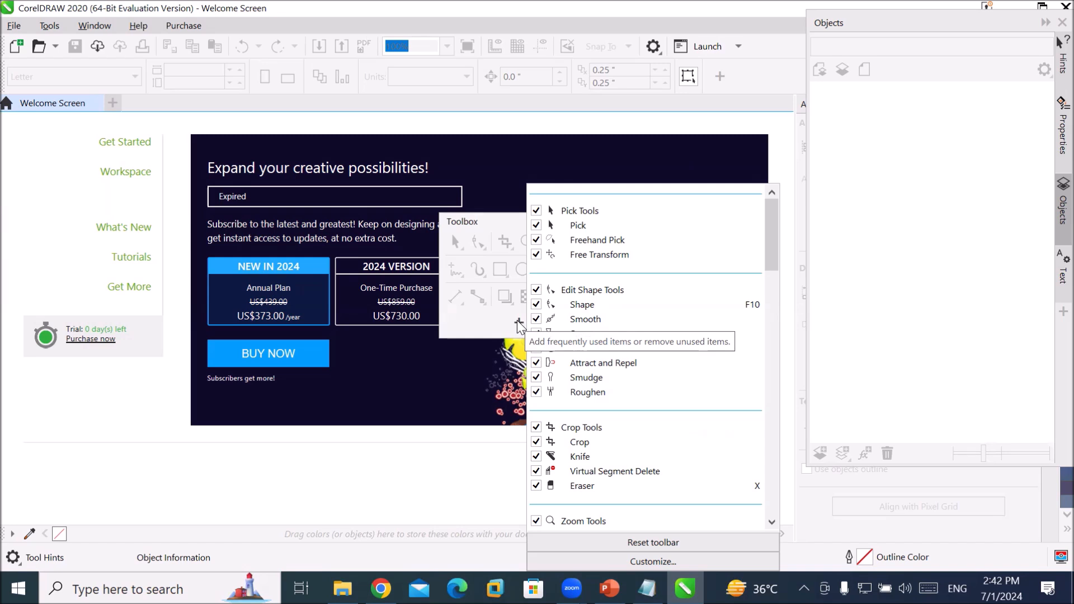
left_click(518, 325)
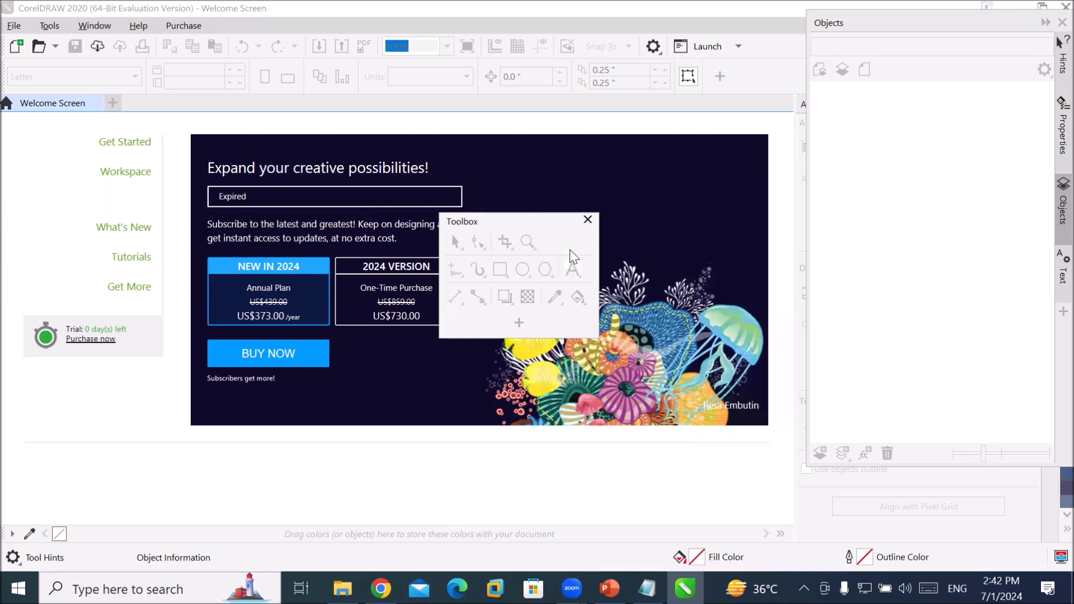
left_click(518, 324)
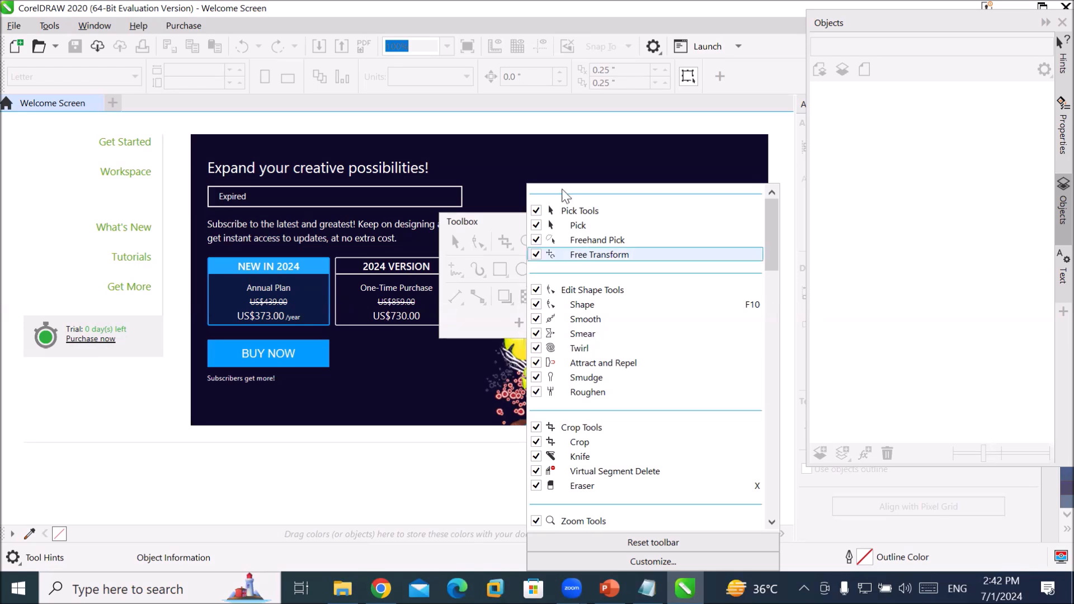
left_click(489, 223)
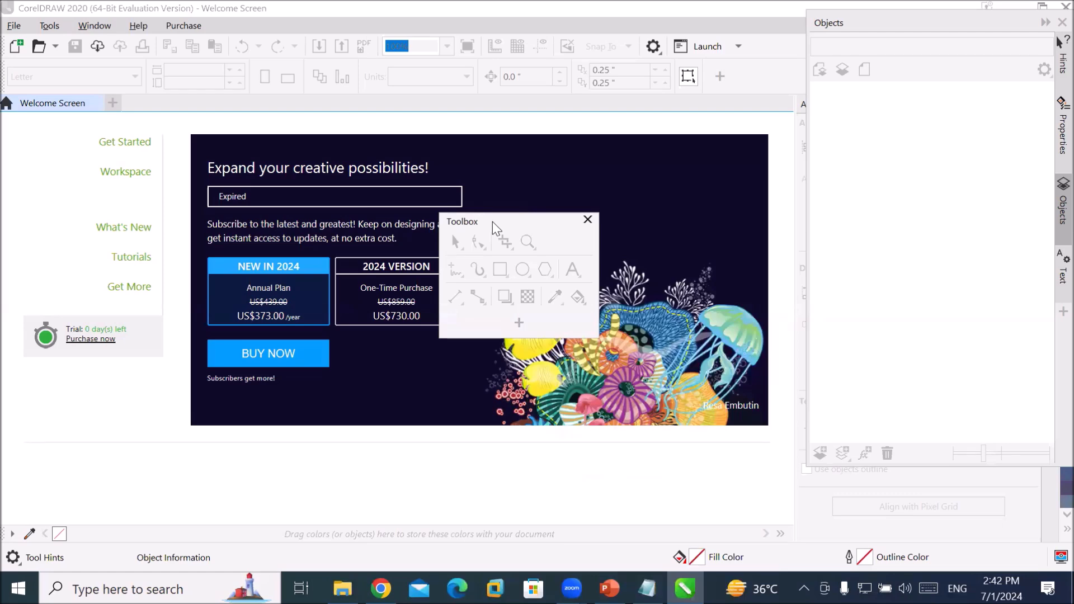
left_click_drag(492, 222, 547, 185)
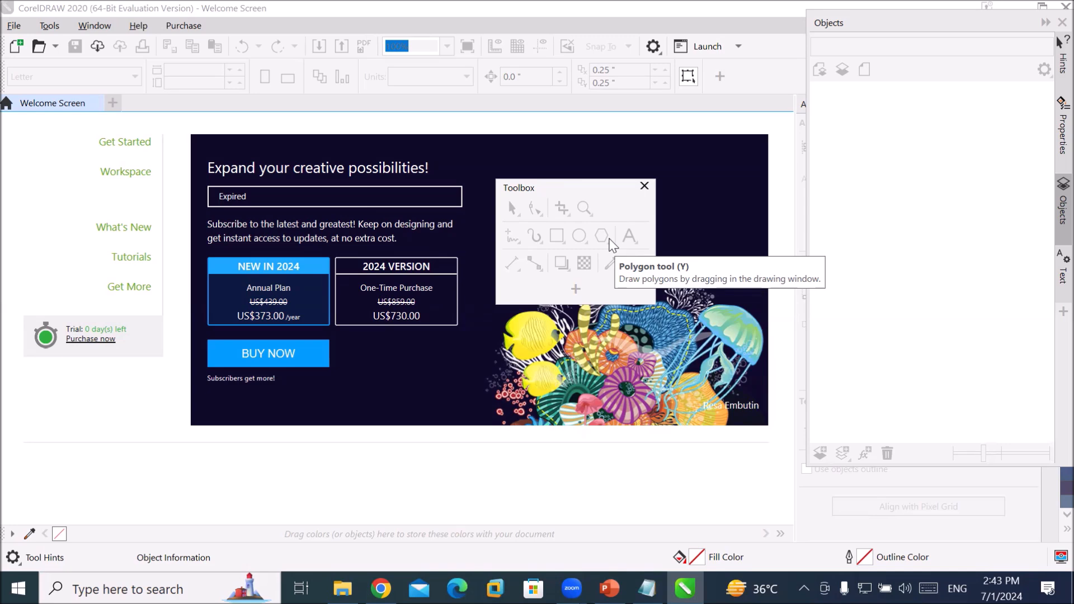
left_click(576, 289)
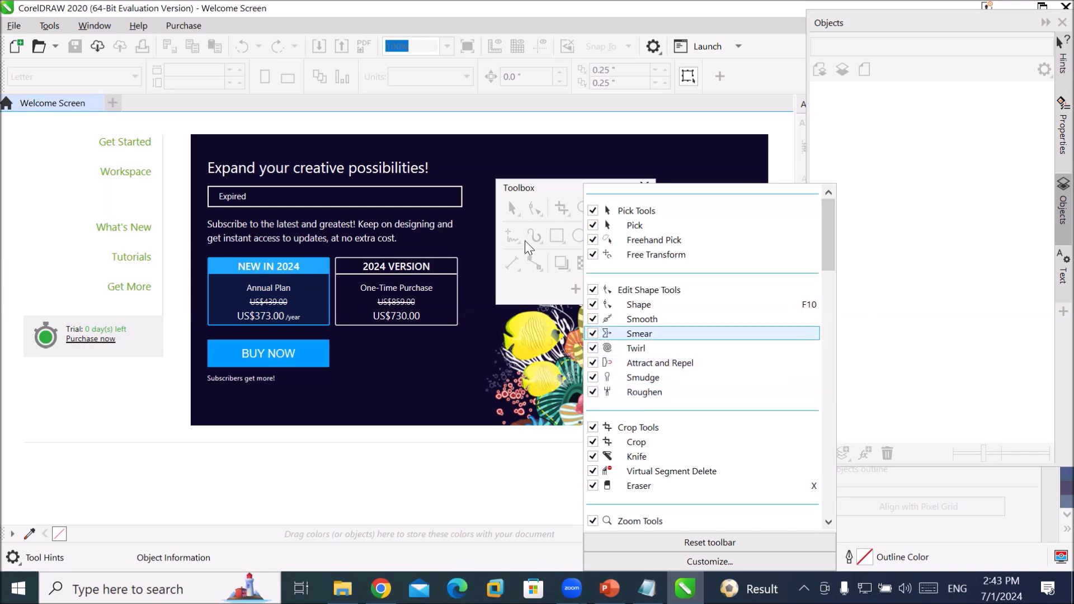
left_click(534, 214)
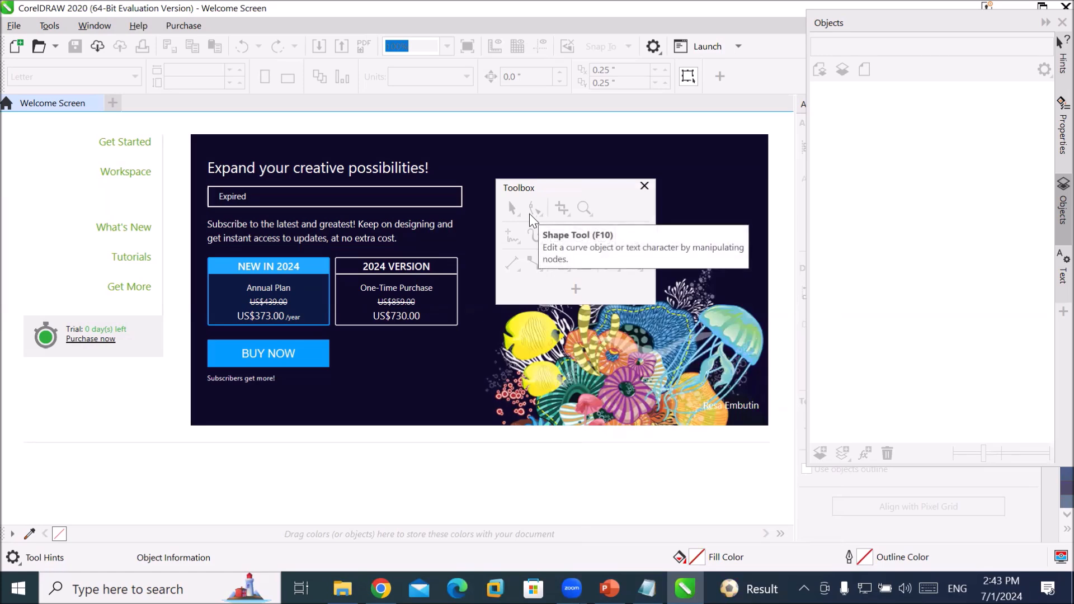
left_click(580, 289)
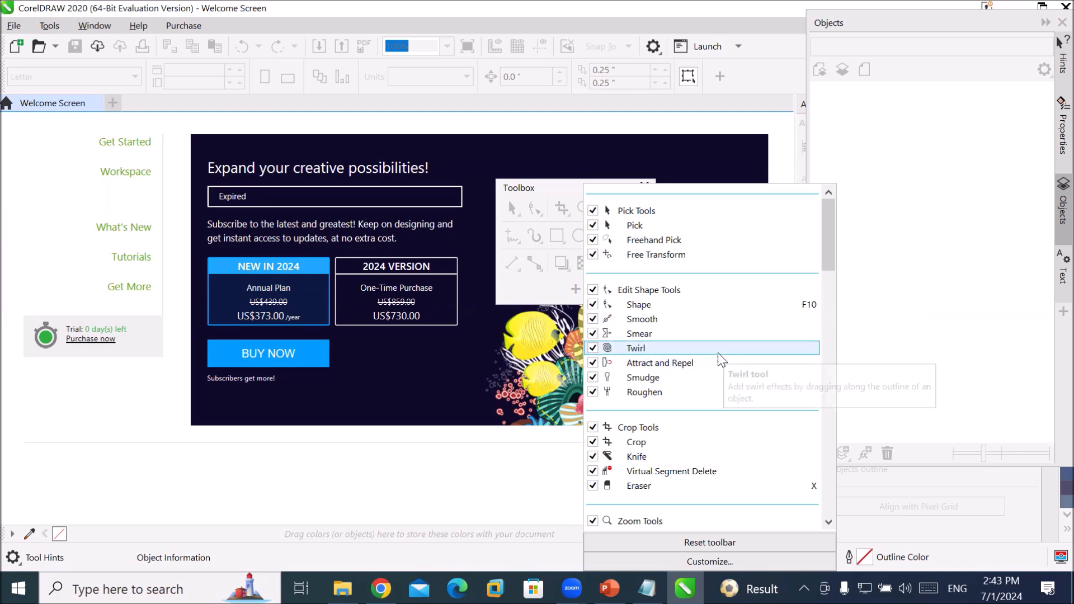
key("Escape")
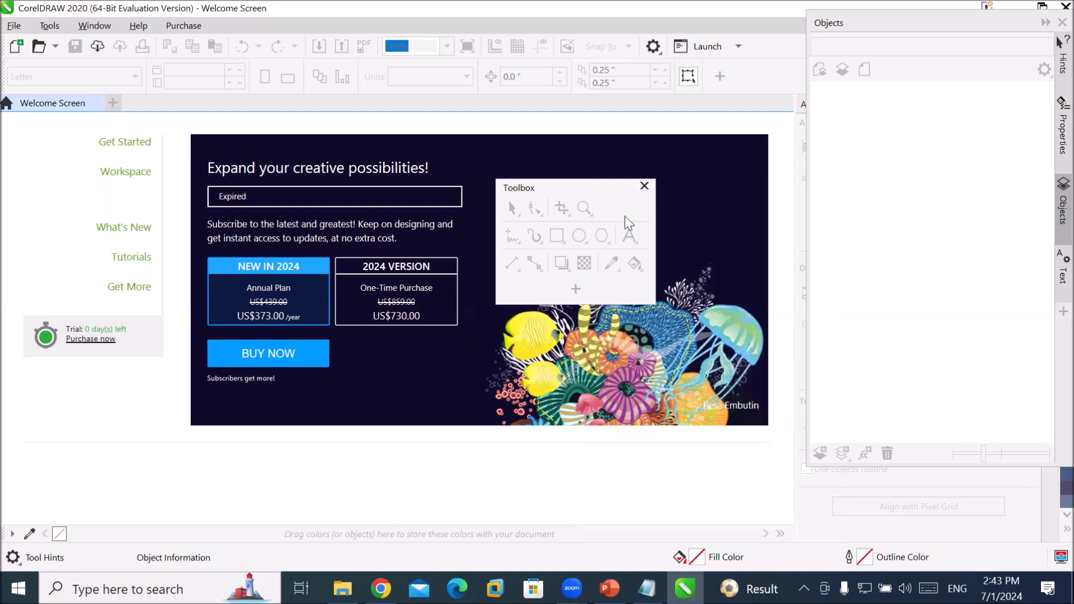
Step: Move the floating Toolbox over the pricing offers beside the Welcome Screen's page links
left_click(565, 193)
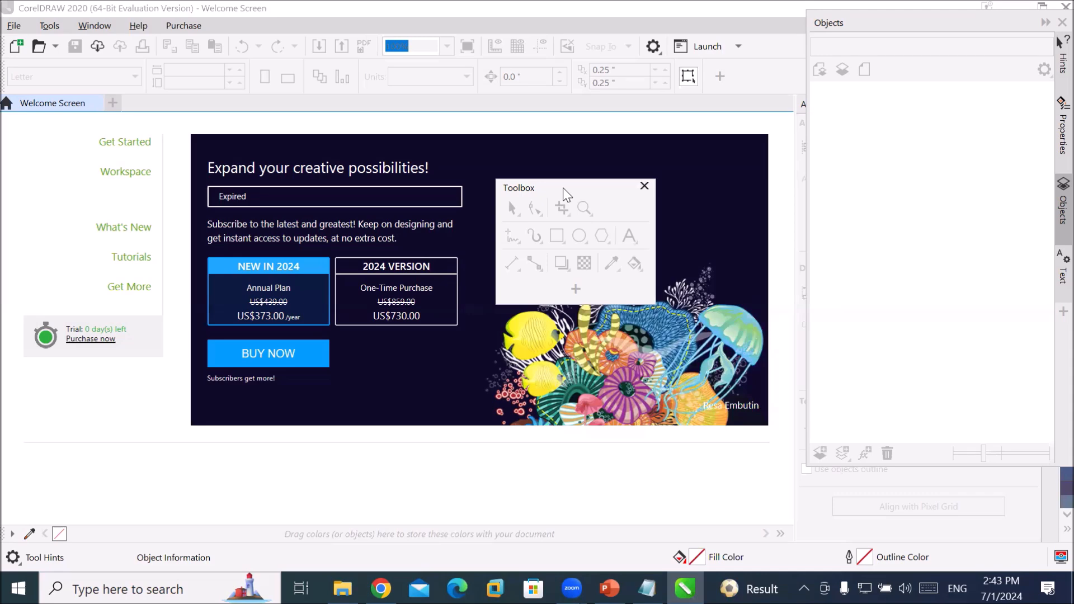
left_click_drag(565, 193, 266, 207)
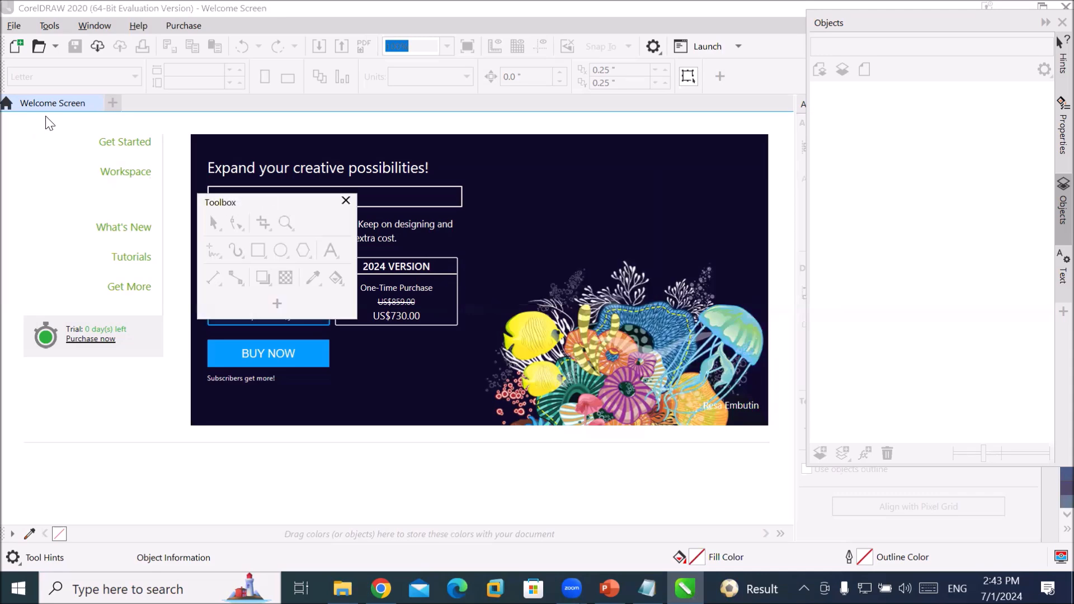
left_click(61, 113)
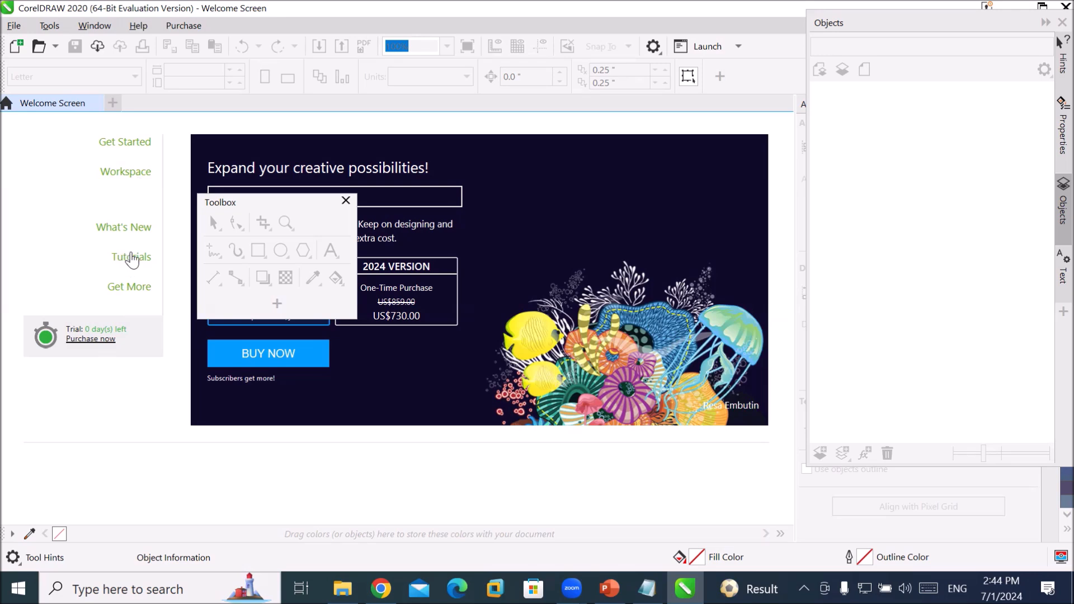
Step: Open the Welcome Screen's Tutorials page and move the Toolbox clear of the thumbnails to browse the tutorials
left_click(132, 259)
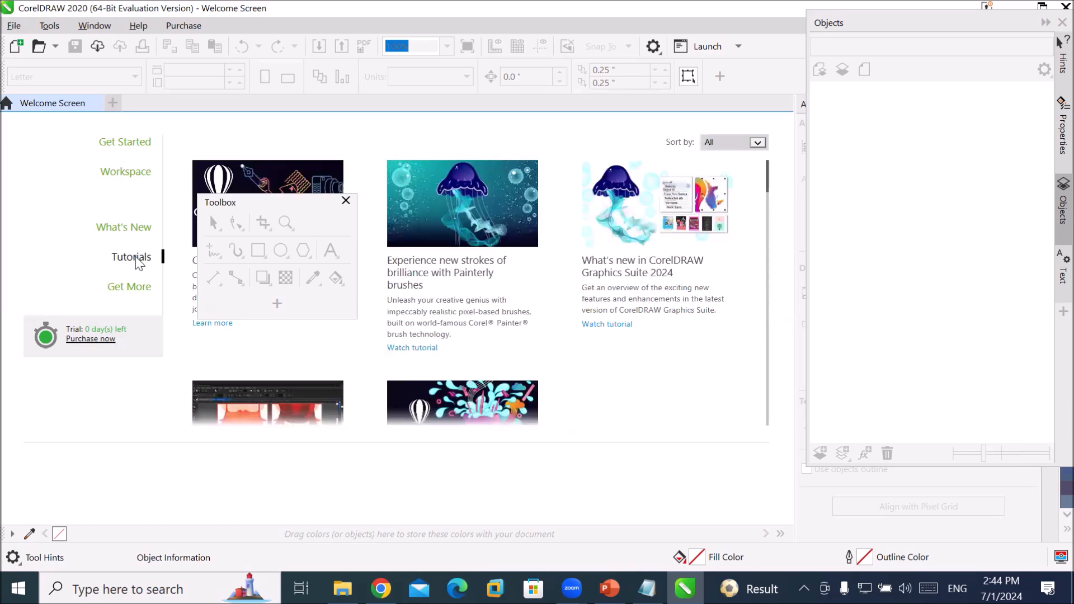
left_click(264, 202)
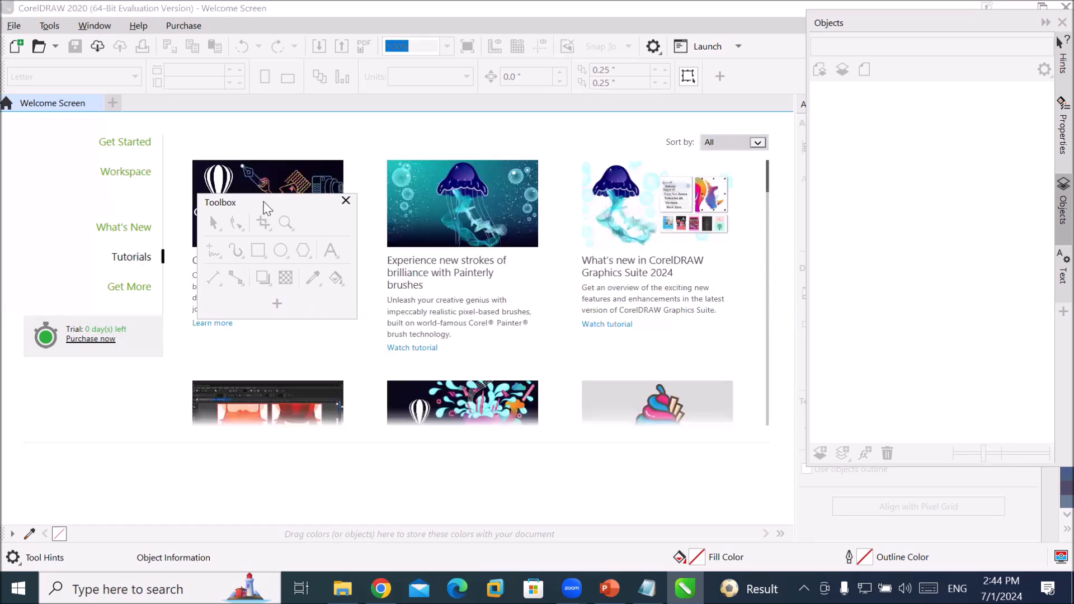
left_click_drag(263, 202, 65, 282)
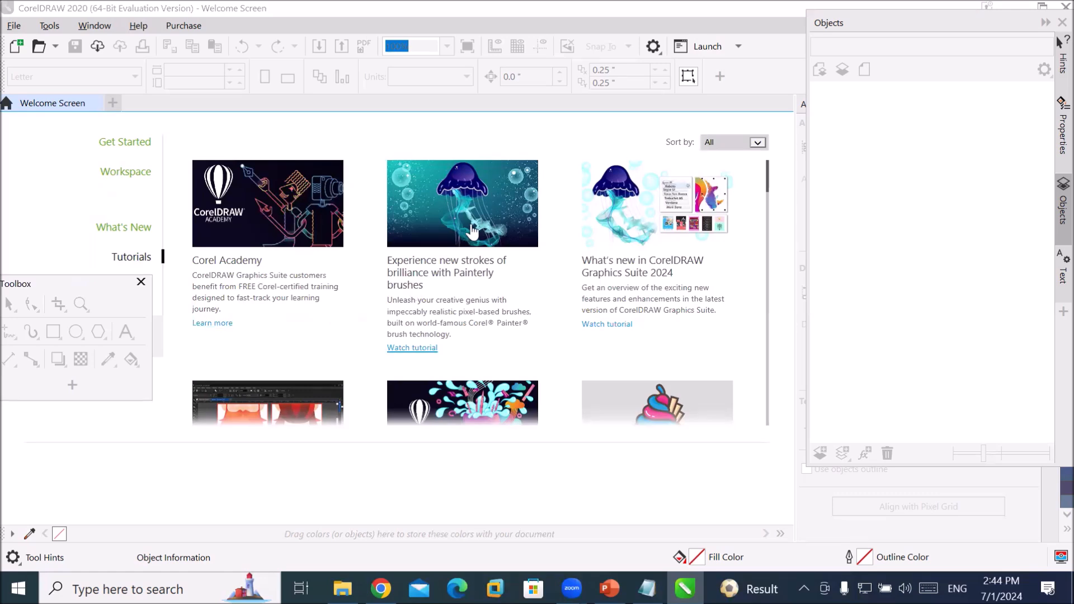
scroll(480, 229, "down", 1)
scroll(480, 229, "down", 4)
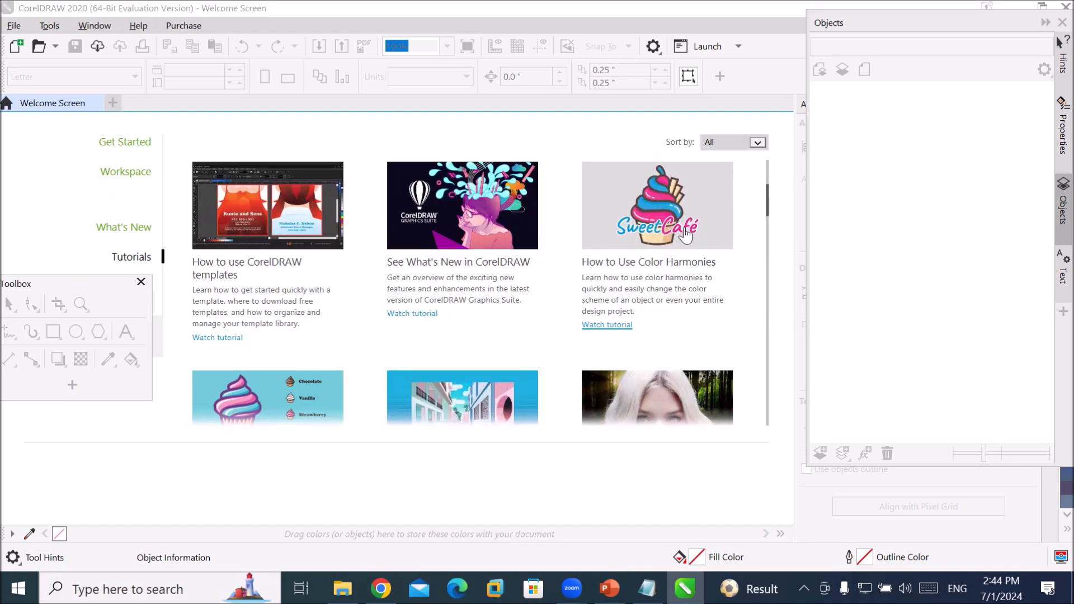
Step: Browse the Welcome Screen tutorials down to the Text Effects row and open the Create an Effective Logo tutorial
scroll(655, 235, "down", 2)
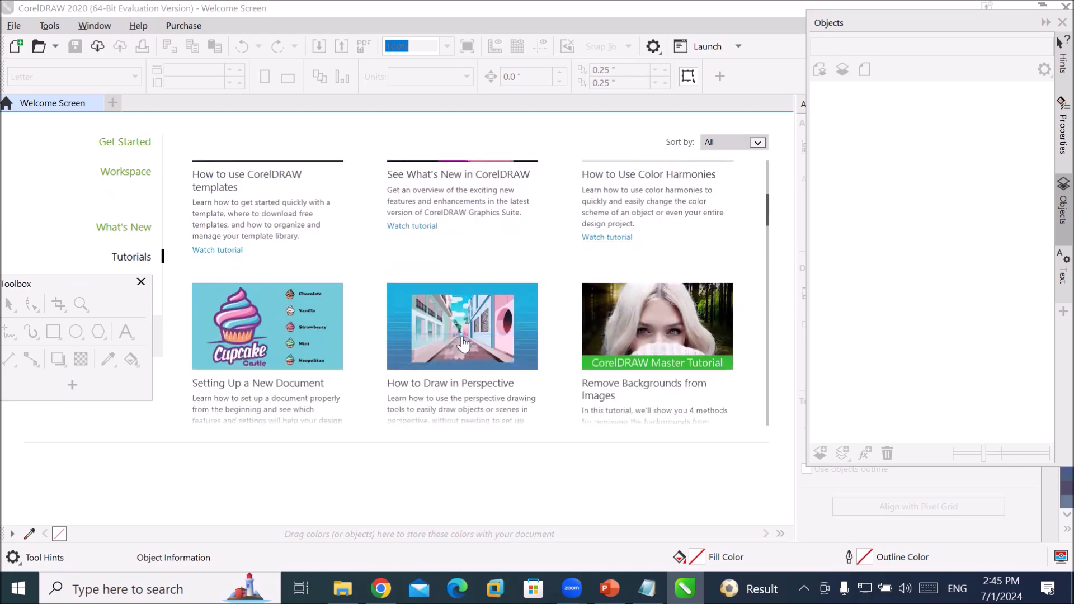
scroll(297, 343, "down", 5)
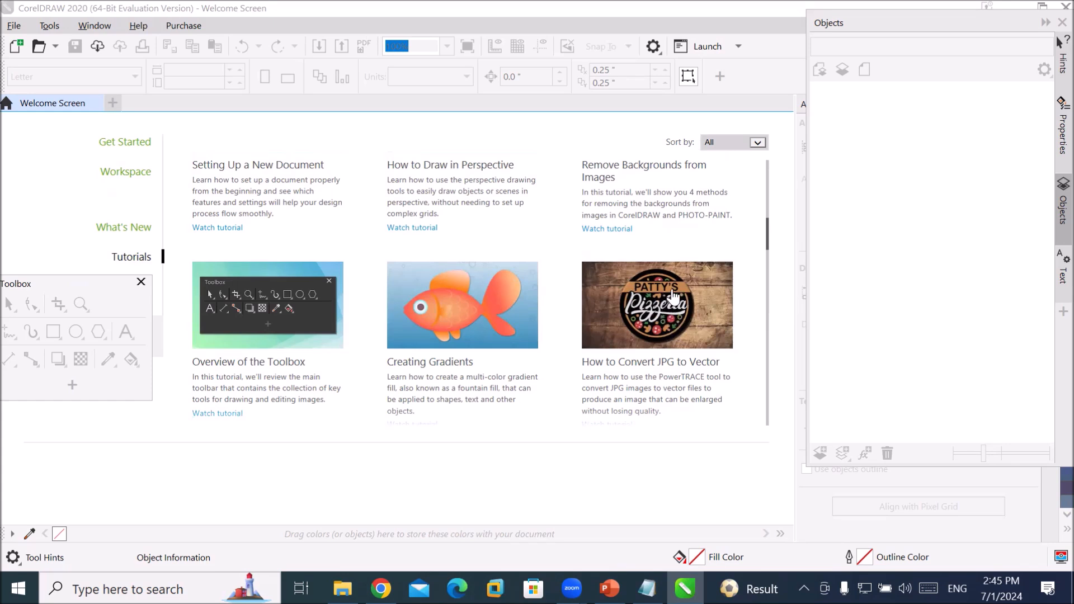
scroll(673, 298, "down", 3)
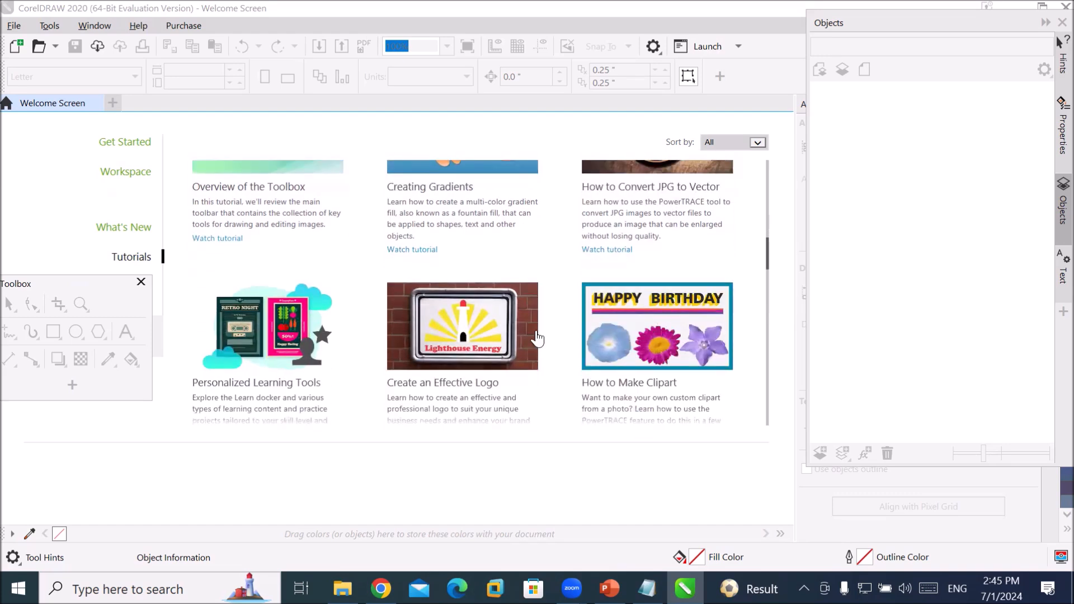
scroll(434, 327, "down", 3)
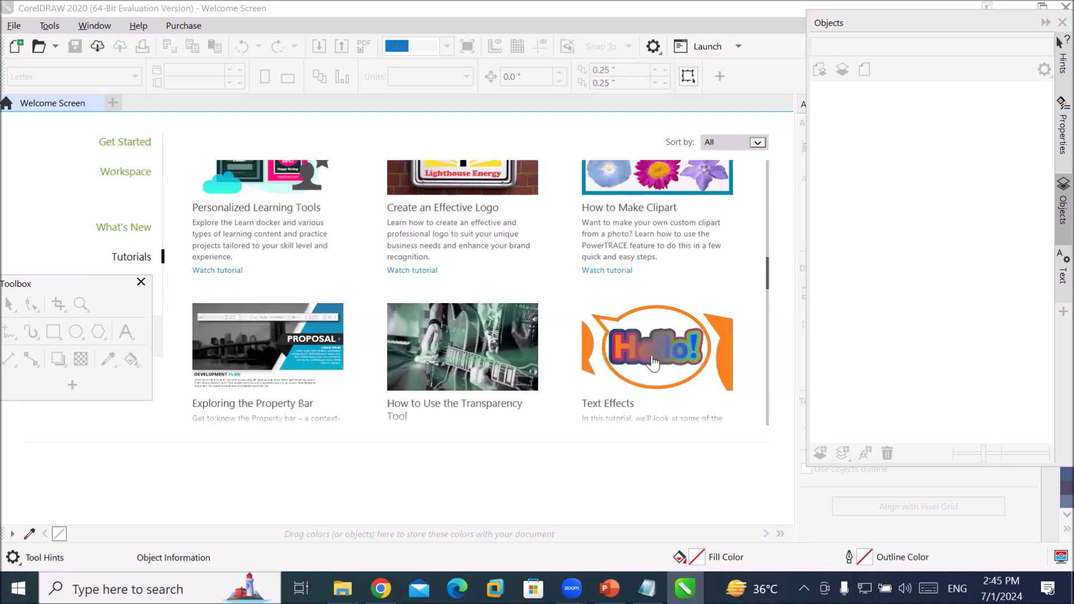
scroll(654, 363, "up", 1)
scroll(652, 360, "up", 1)
scroll(649, 347, "down", 1)
scroll(644, 330, "up", 1)
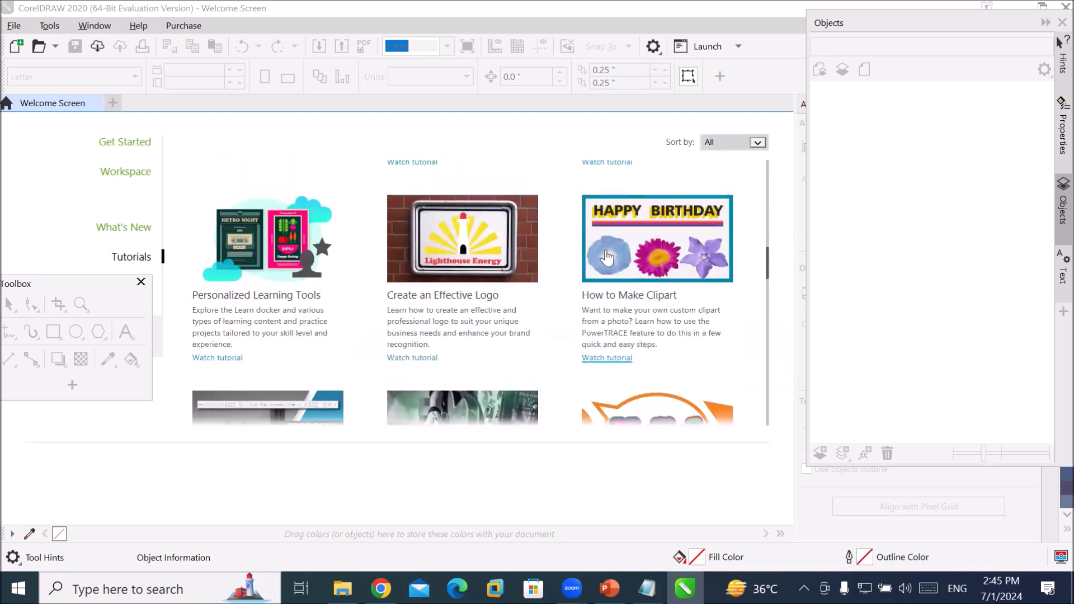
scroll(666, 238, "down", 2)
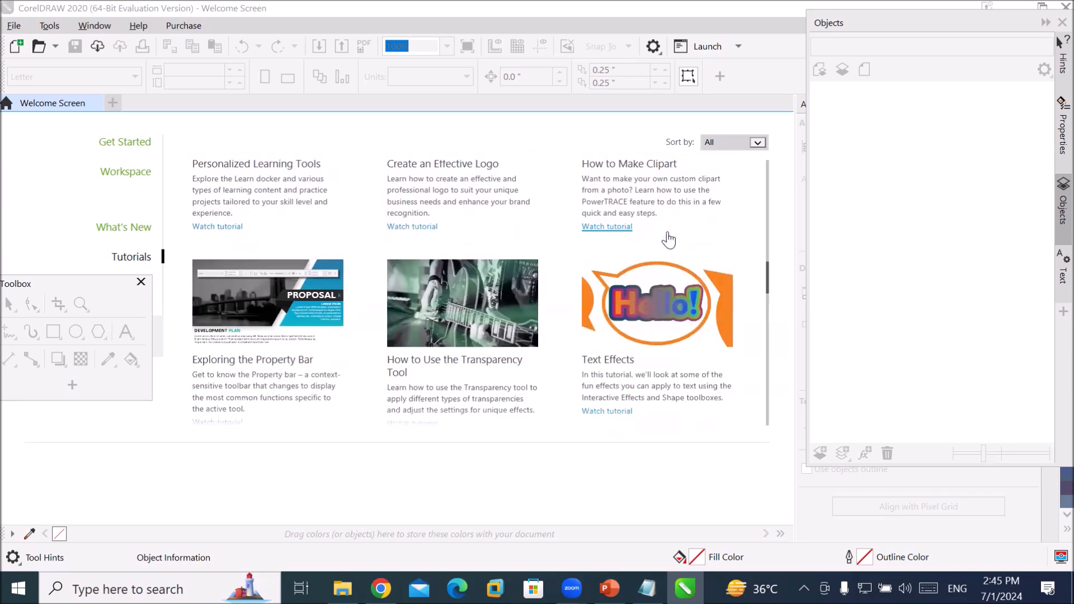
scroll(417, 193, "up", 2)
scroll(545, 252, "down", 3)
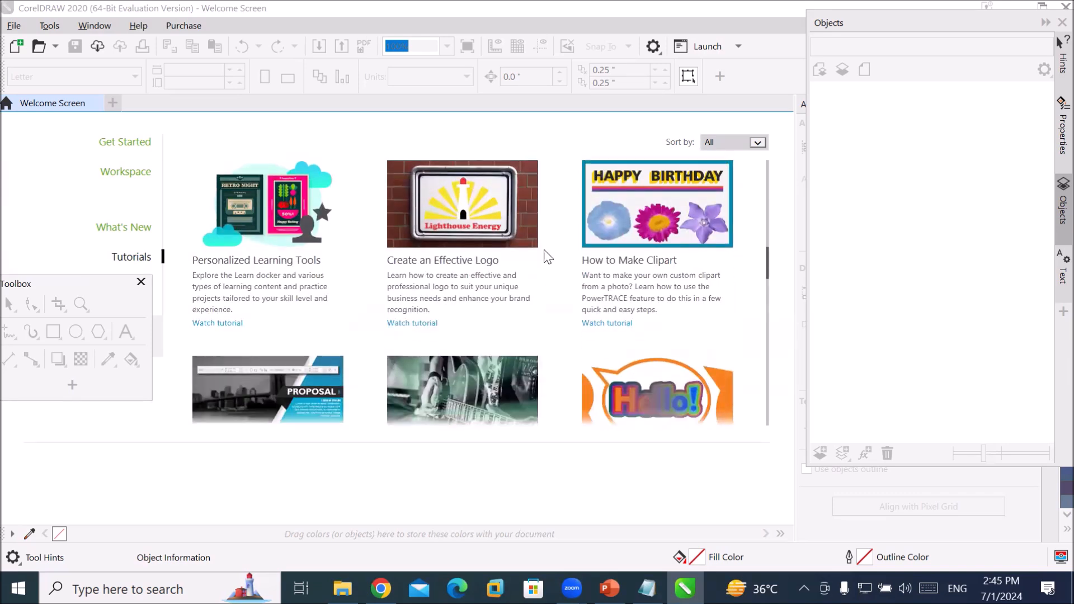
scroll(543, 250, "up", 3)
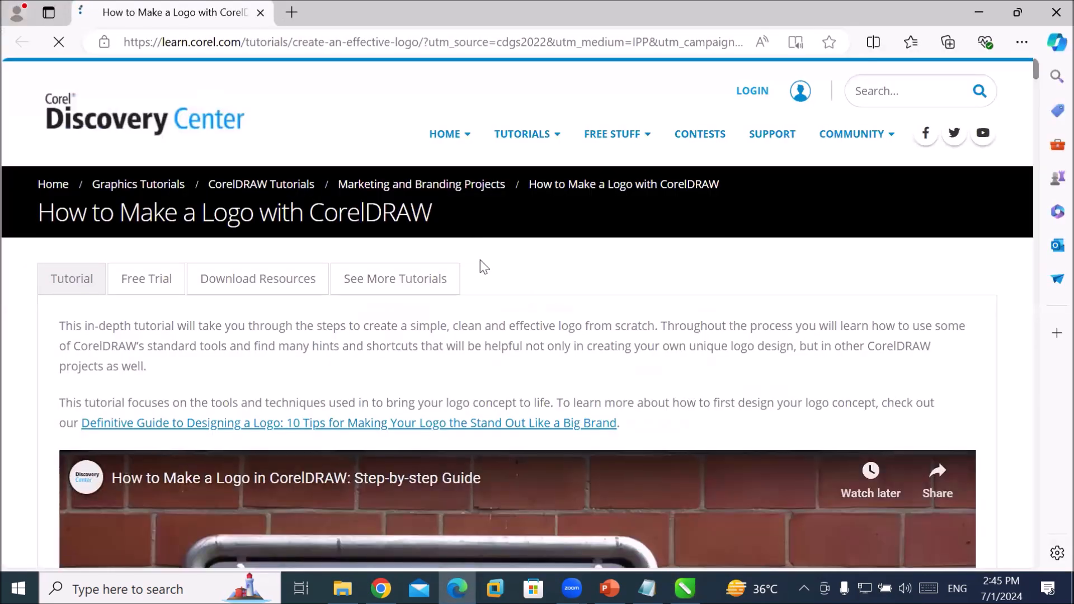
Step: Play the Lighthouse Energy logo tutorial video, skipping ahead through its chapters, and minimize the browser to return to CorelDRAW
scroll(478, 263, "down", 5)
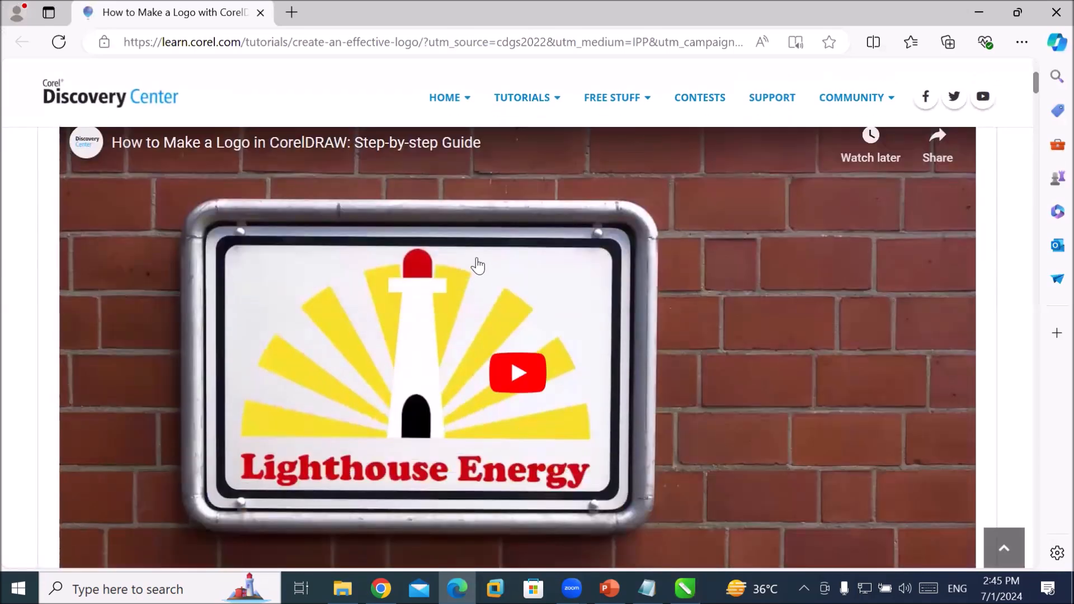
left_click(526, 376)
scroll(525, 370, "down", 5)
left_click_drag(516, 294, 522, 280)
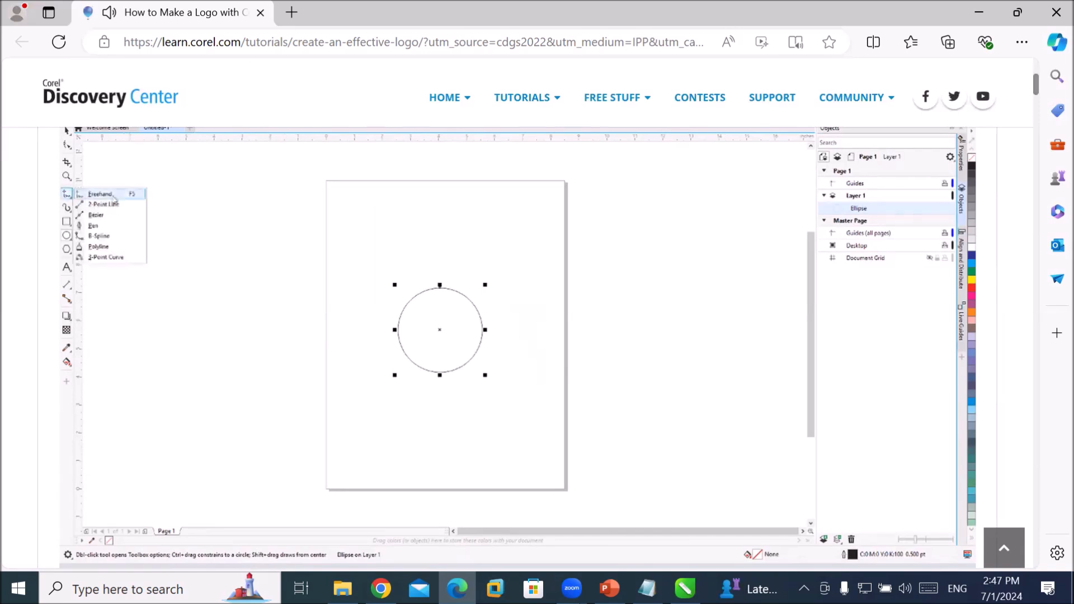
mouse_move(315, 552)
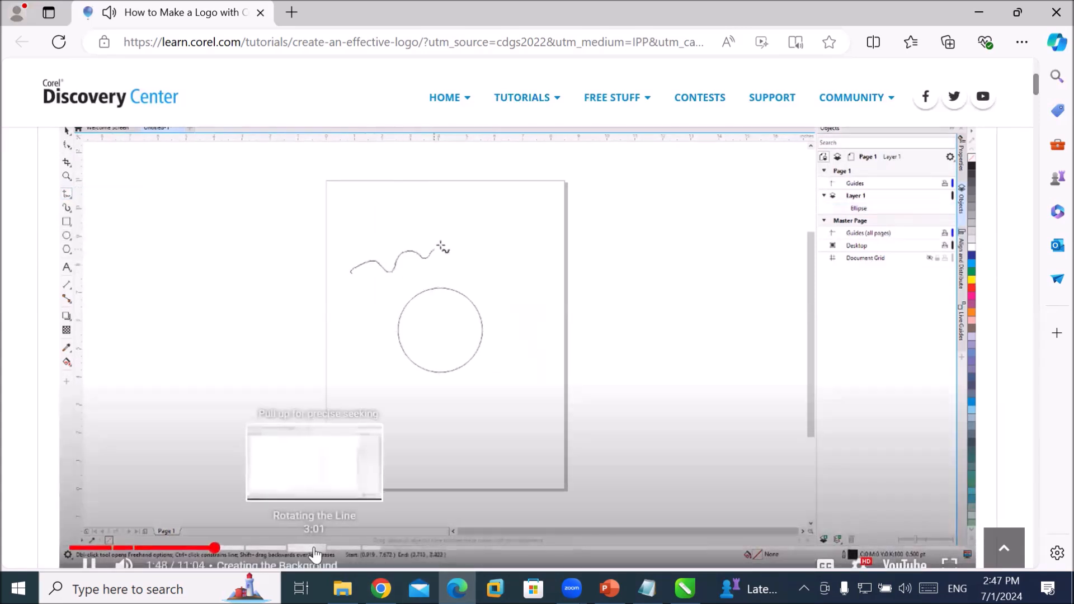
left_click_drag(317, 549, 514, 549)
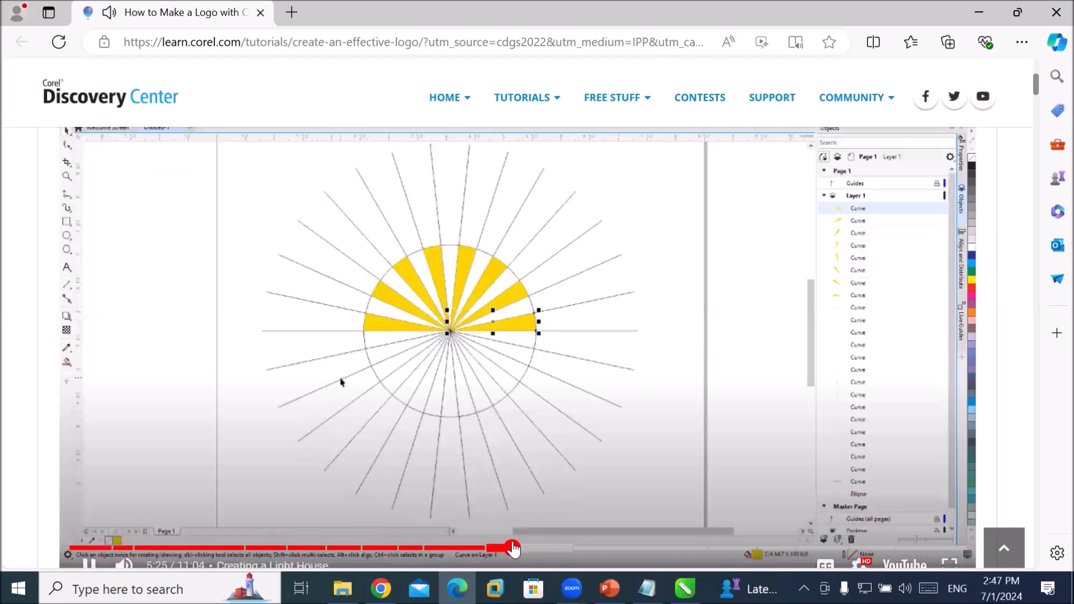
left_click(594, 550)
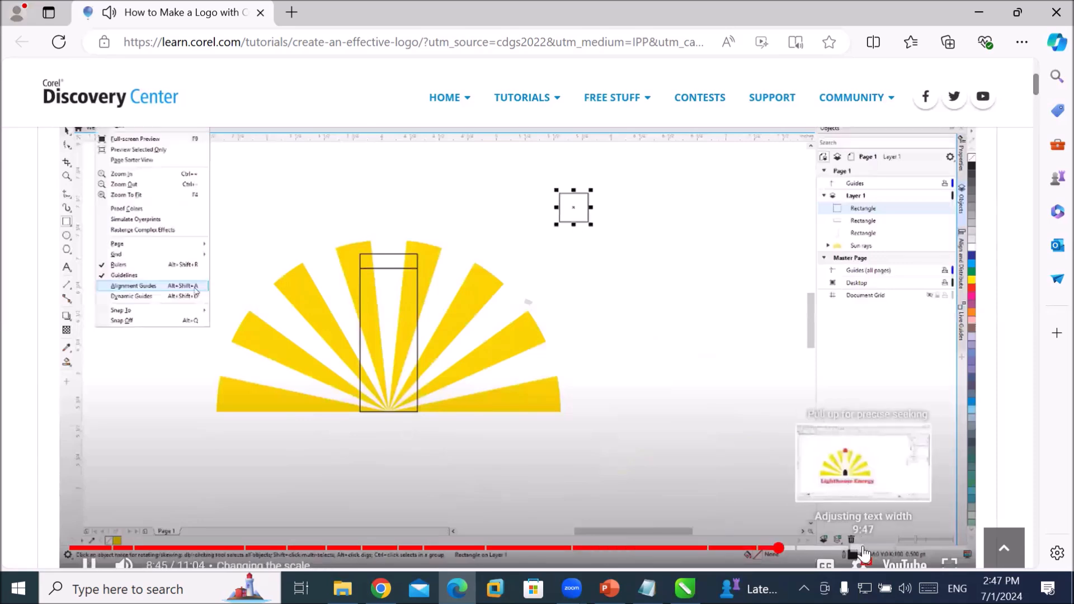
left_click(862, 549)
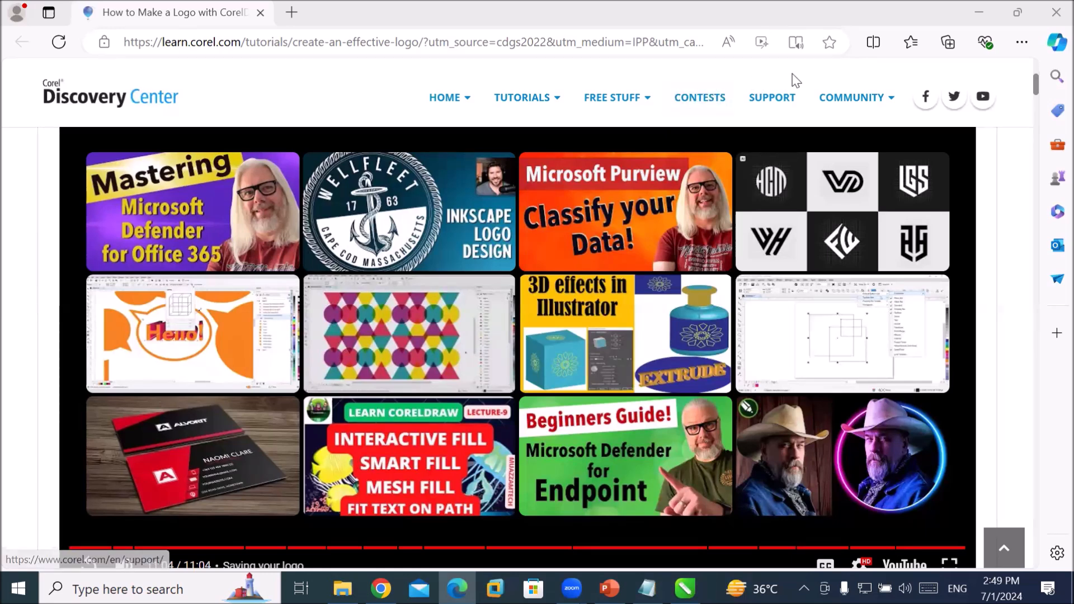
left_click(972, 12)
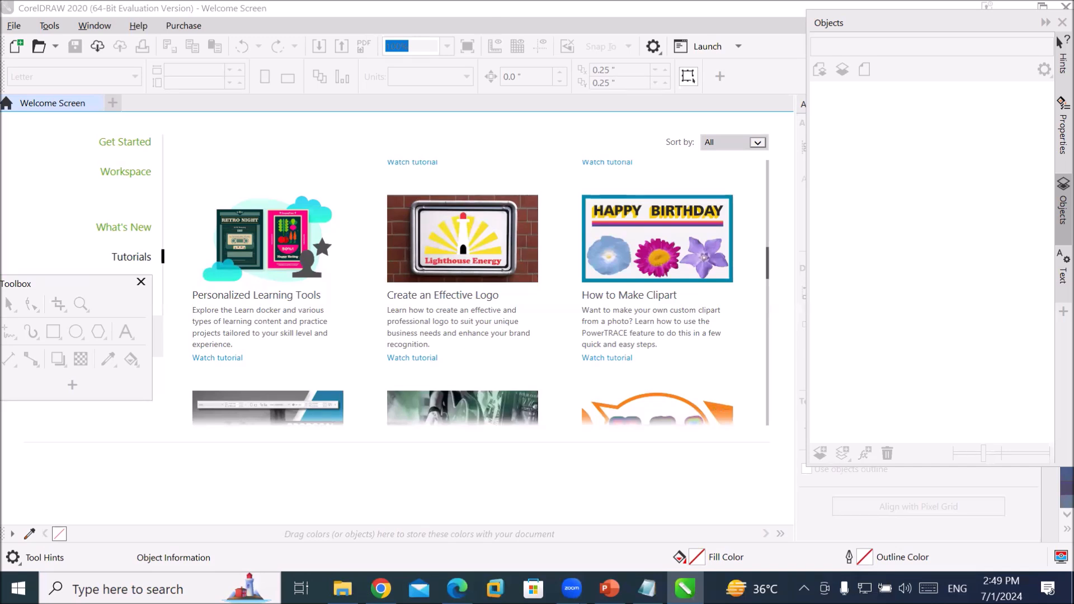
Step: Examine the remaining tutorials through the See More Tutorials entry and return to the Setting Up a New Document row
mouse_move(457, 588)
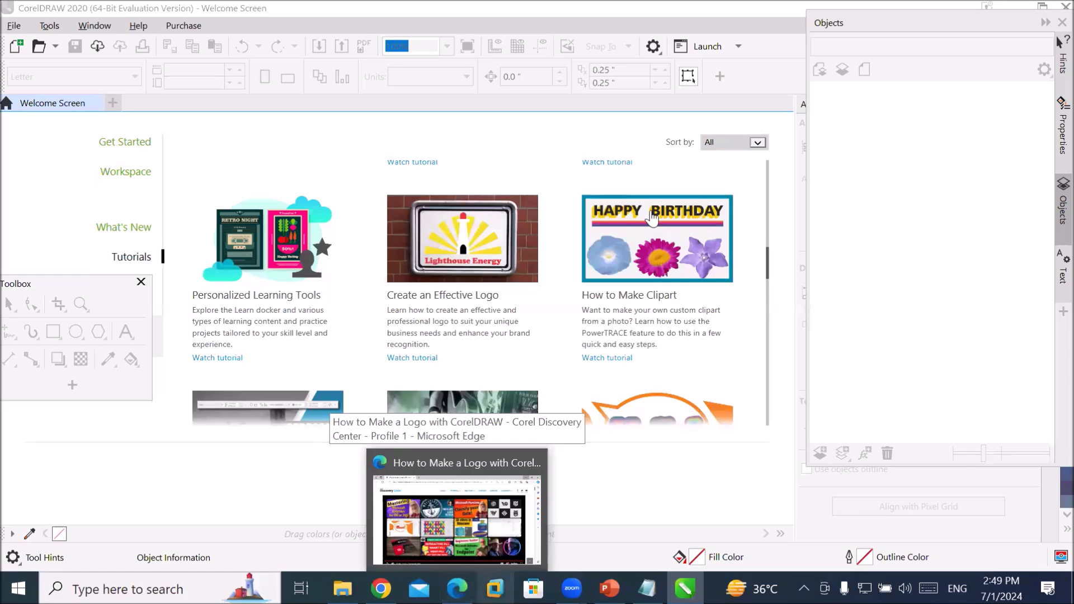
scroll(630, 232, "down", 2)
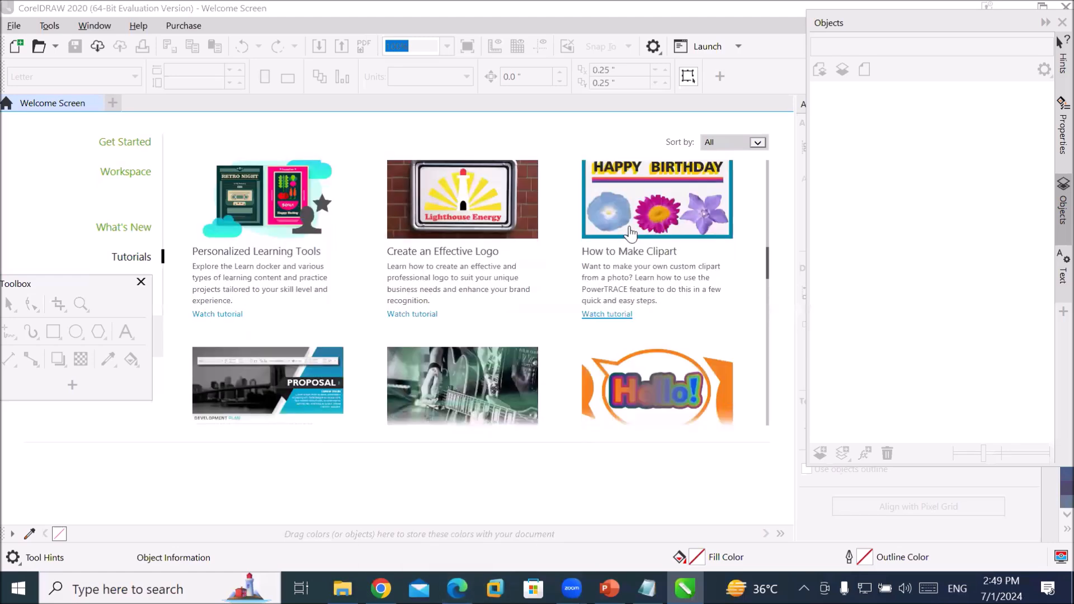
scroll(630, 233, "down", 5)
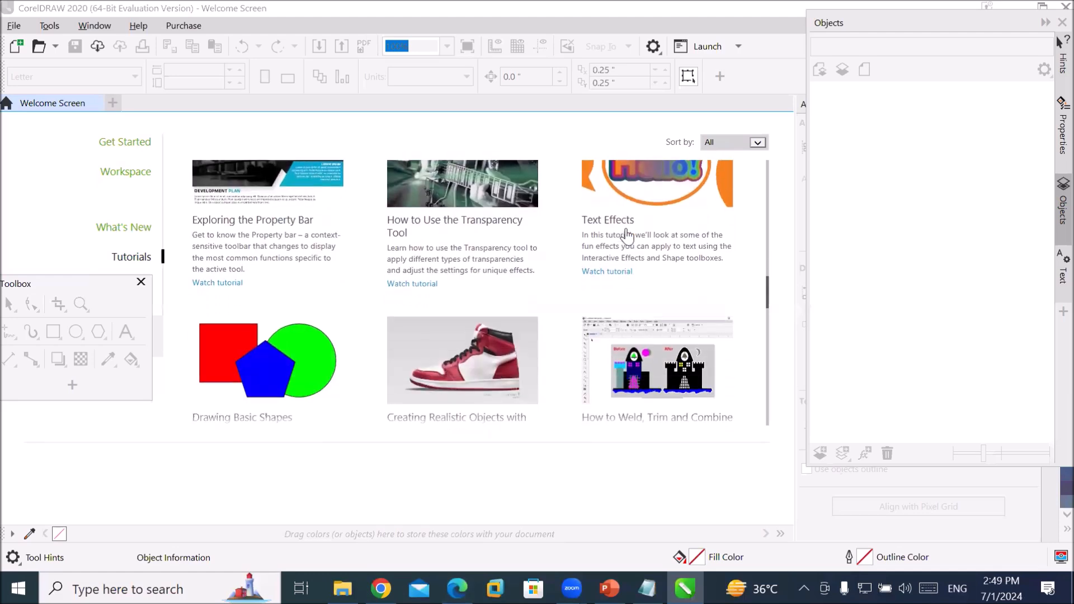
scroll(627, 236, "down", 1)
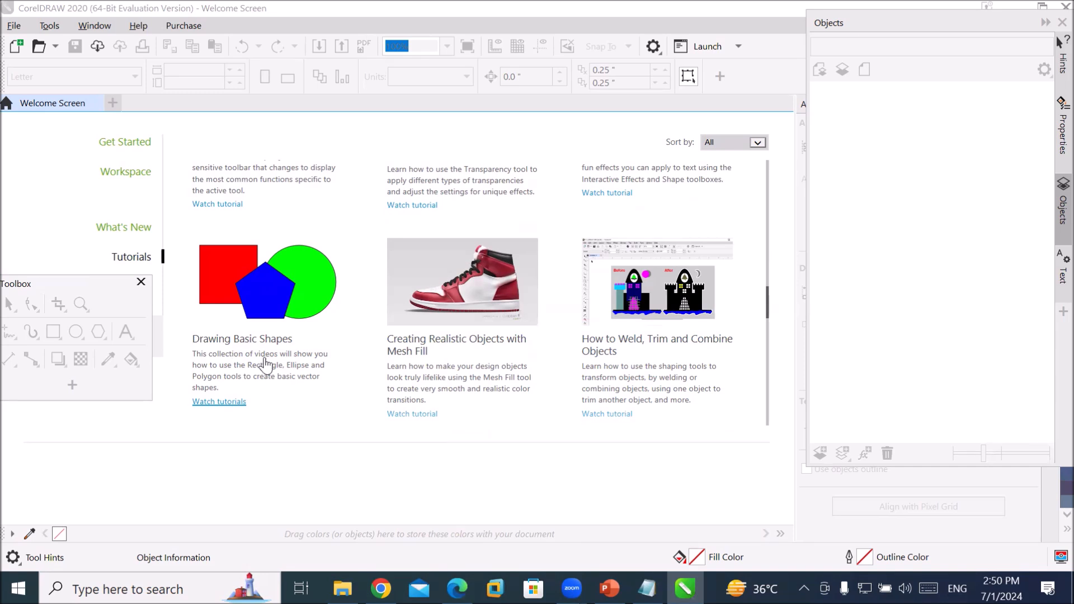
scroll(669, 283, "down", 3)
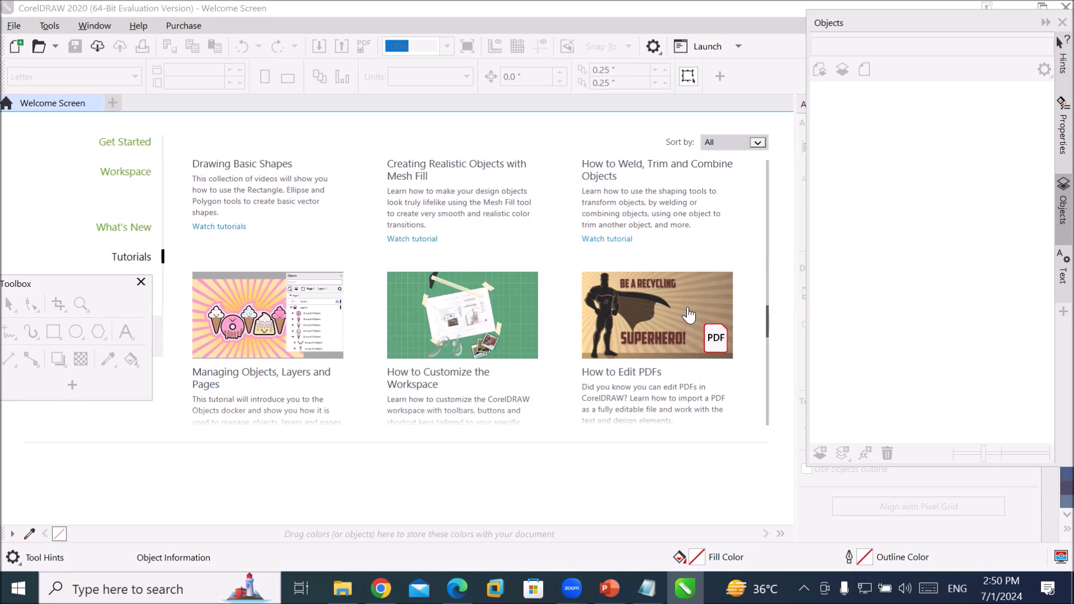
scroll(688, 315, "down", 3)
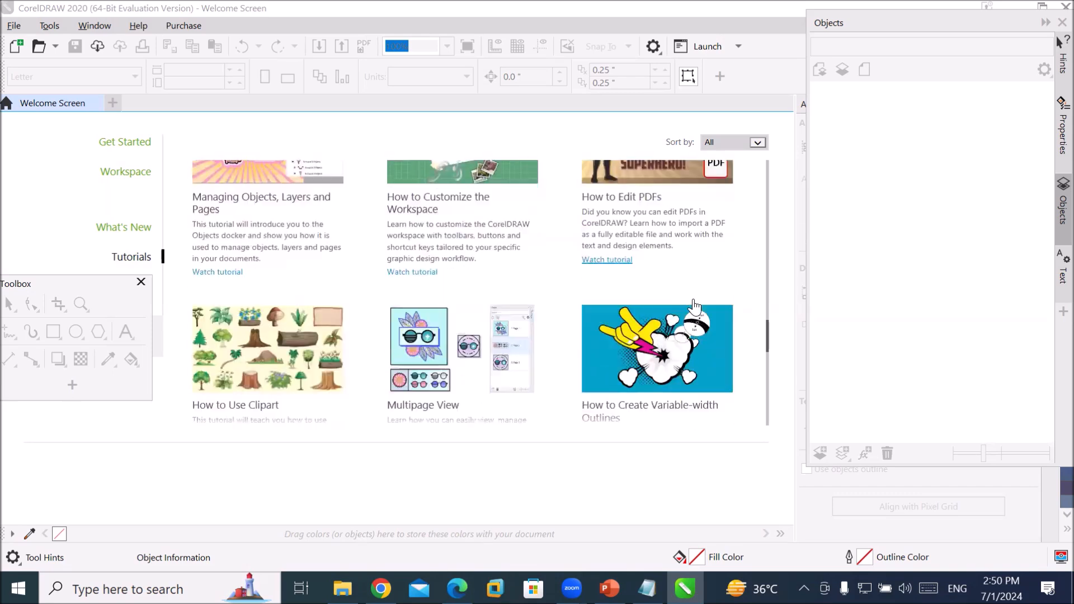
scroll(690, 304, "down", 5)
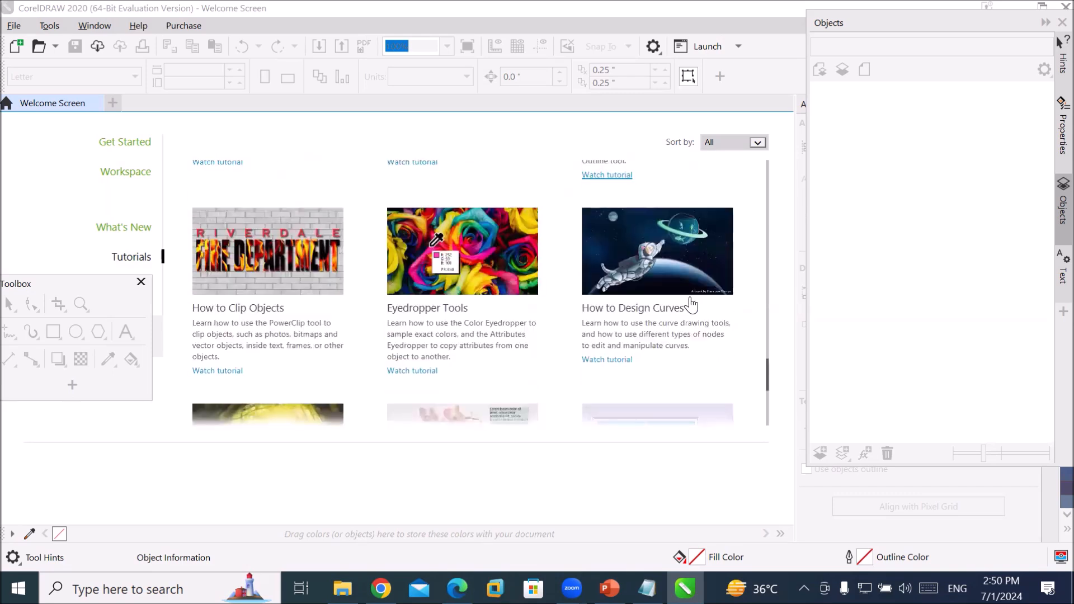
scroll(691, 304, "down", 3)
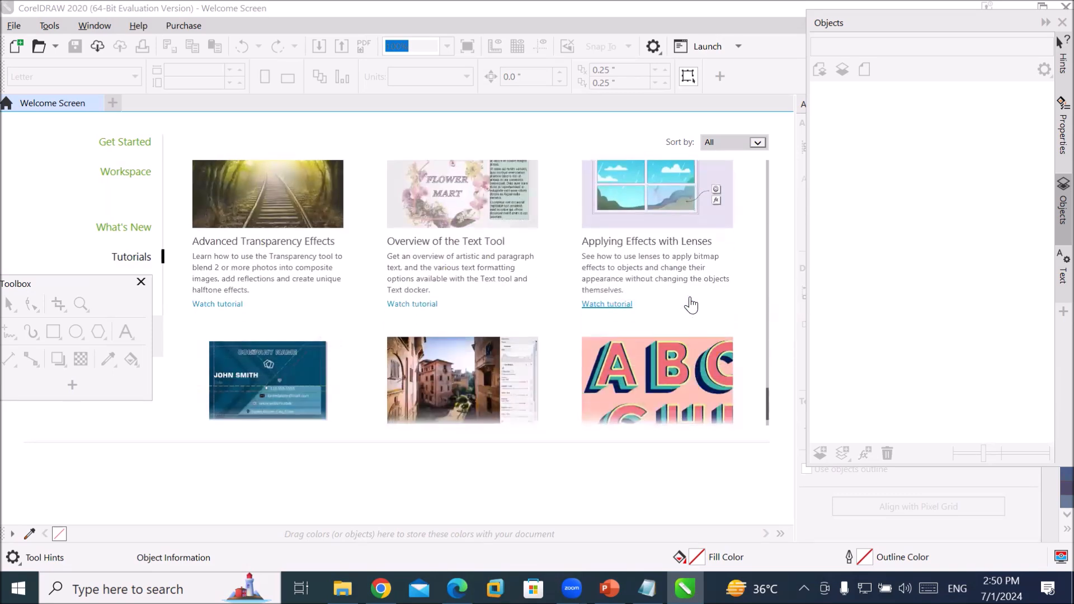
scroll(594, 297, "down", 2)
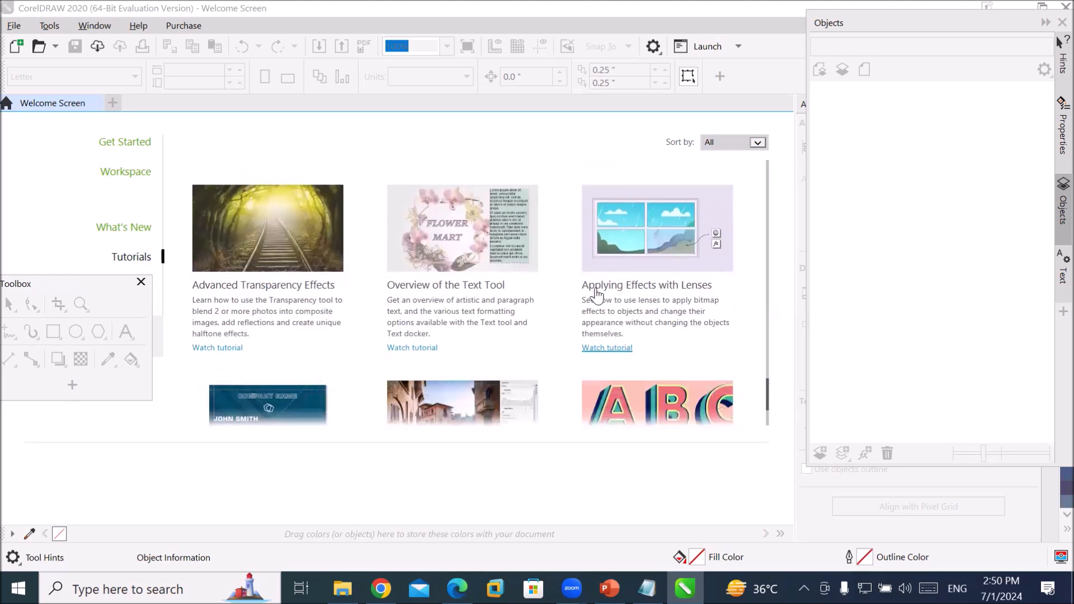
scroll(596, 295, "down", 3)
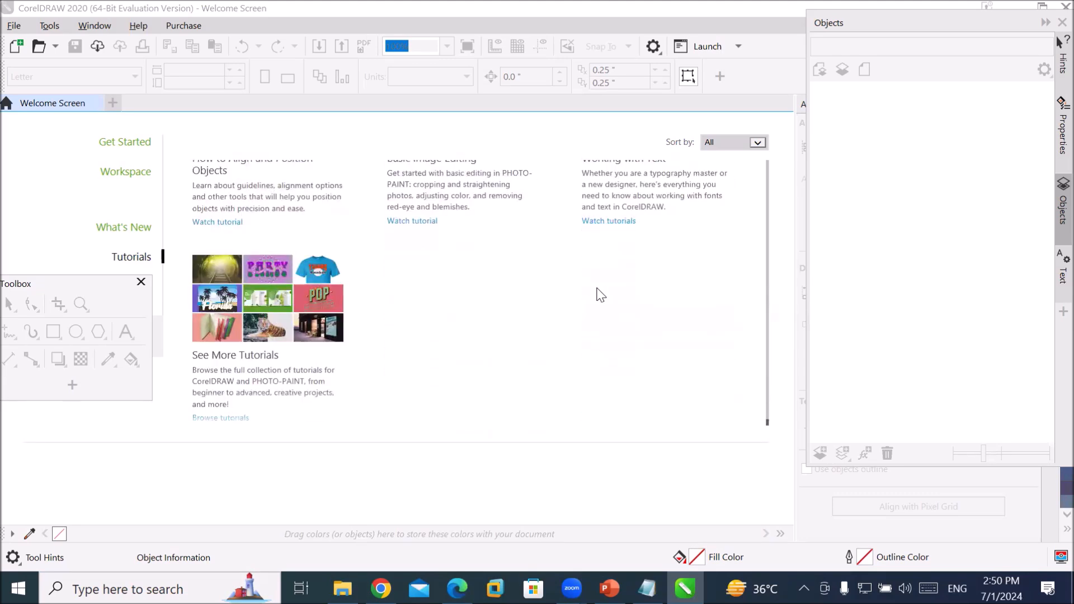
scroll(601, 292, "up", 15)
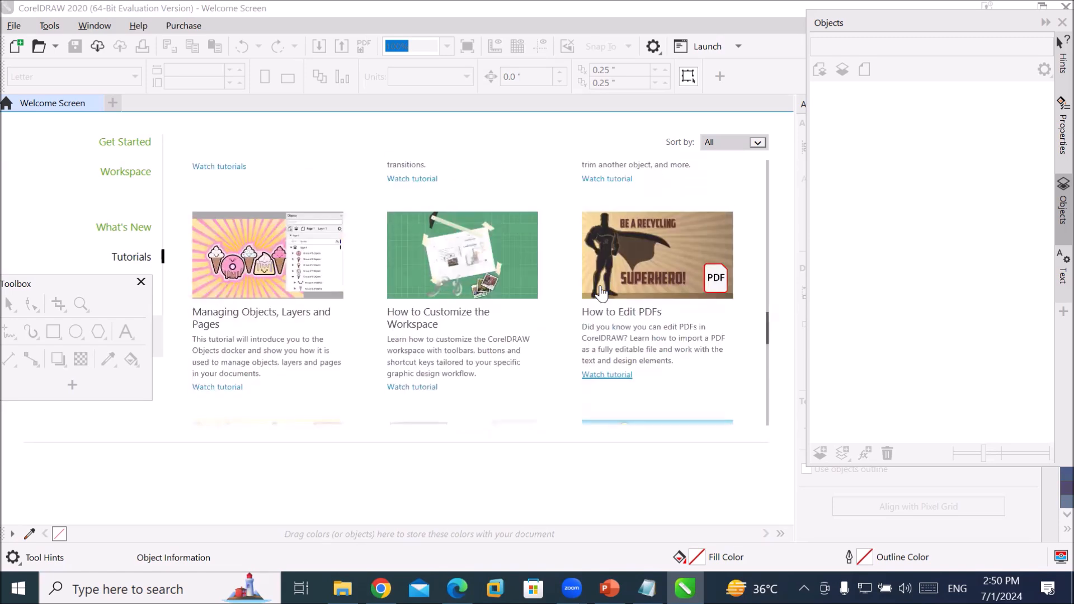
scroll(601, 291, "up", 12)
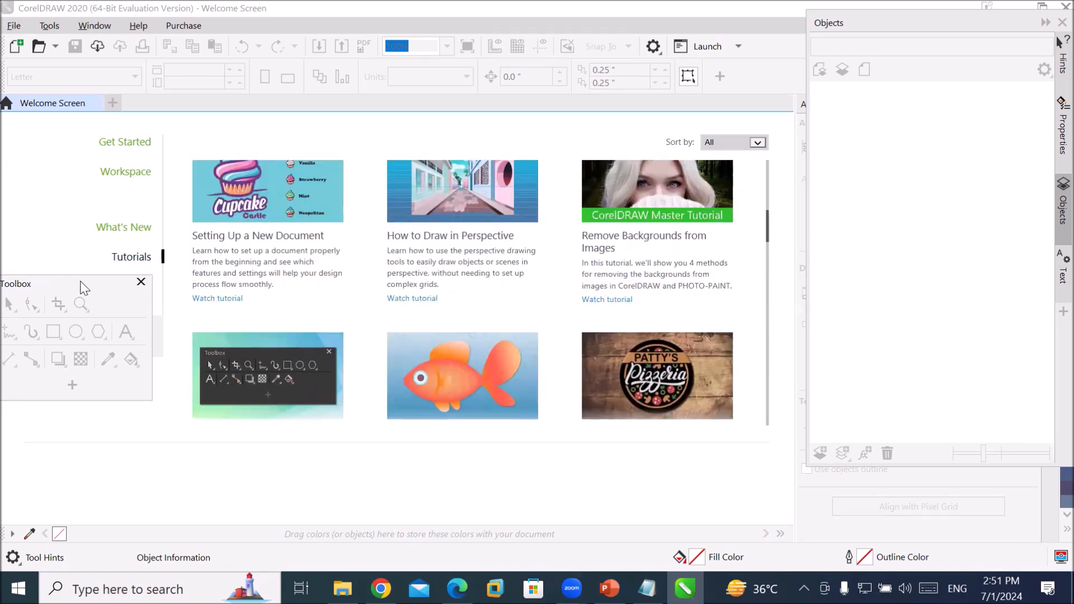
Step: Move the floating Toolbox below the trial notice and close the Welcome Screen
left_click_drag(84, 287, 183, 425)
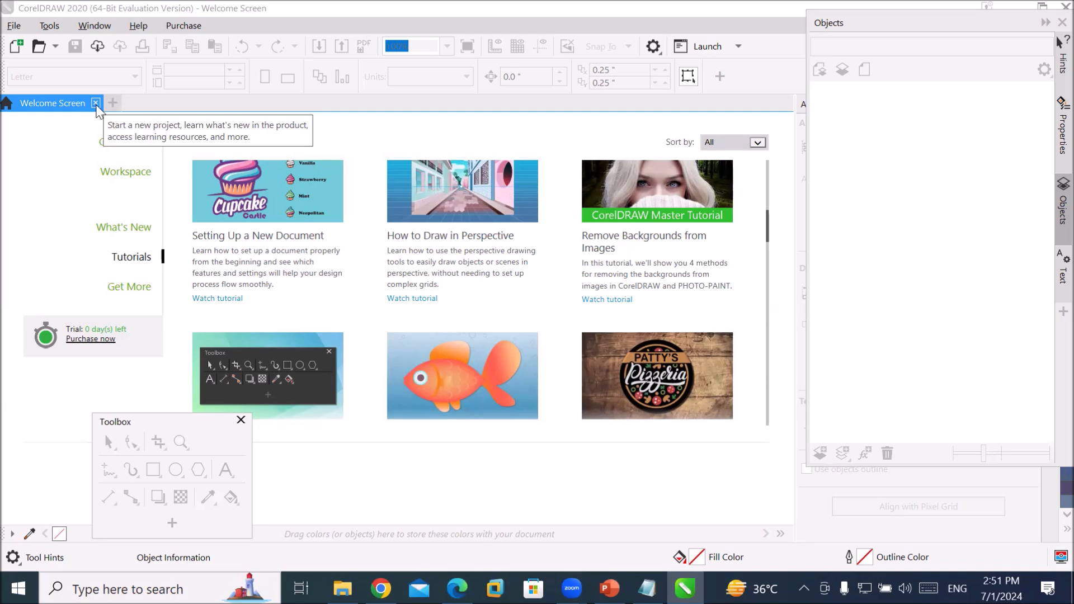
left_click(96, 104)
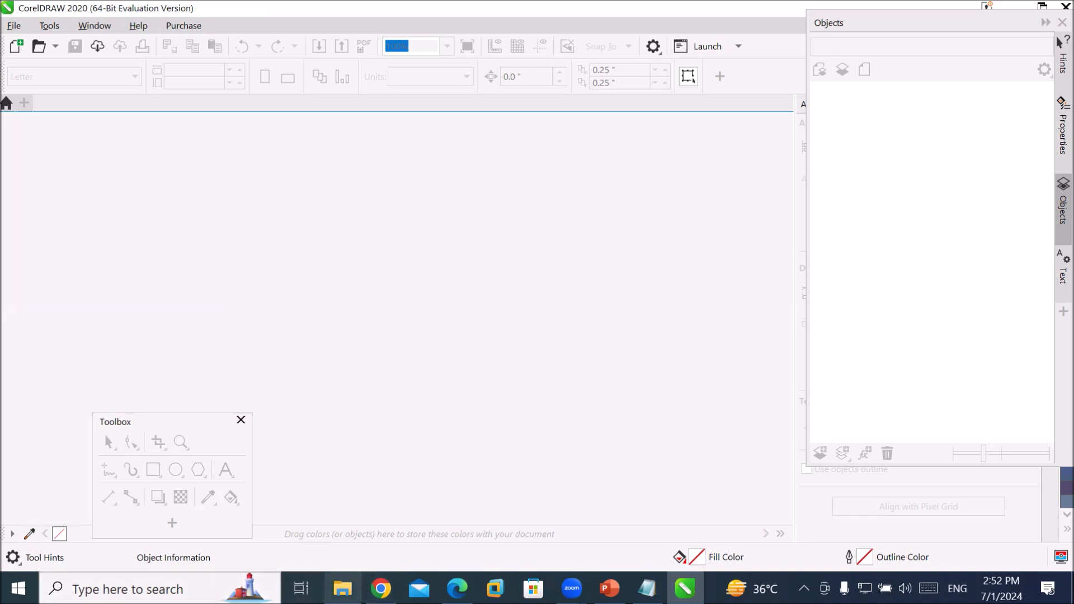
Step: Switch to File Explorer and open the Trifold Brochure folder inside _Graphics on Local Disk (D:)
left_click(343, 588)
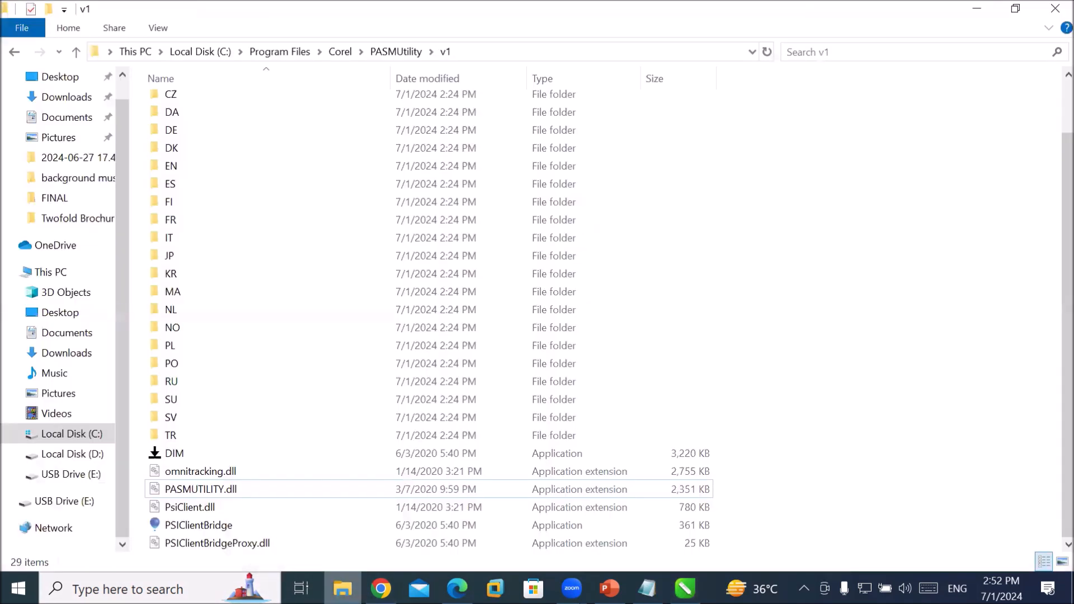
left_click(211, 52)
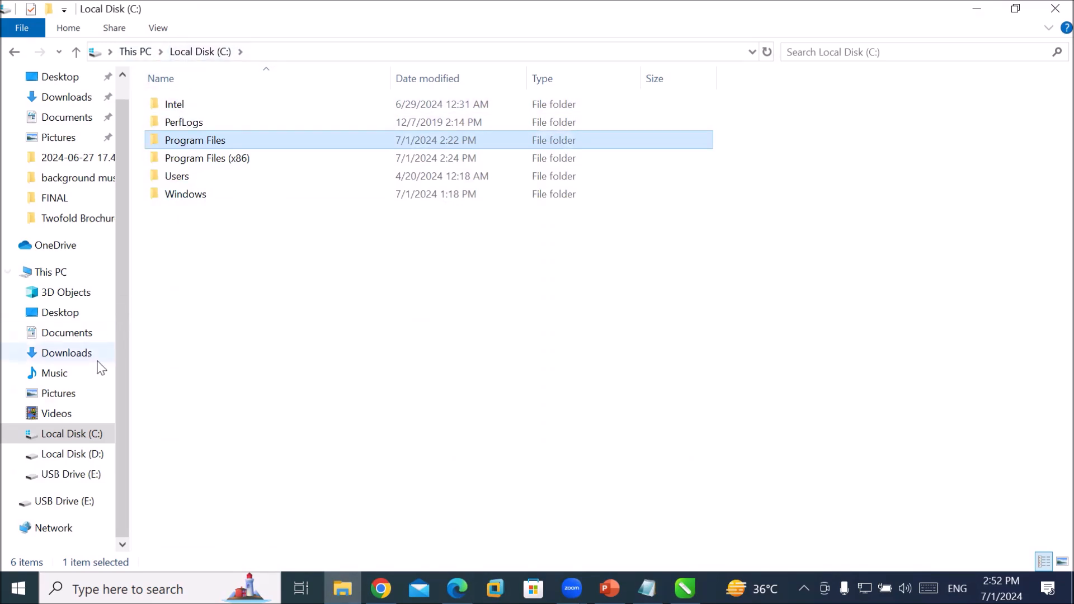
left_click(93, 459)
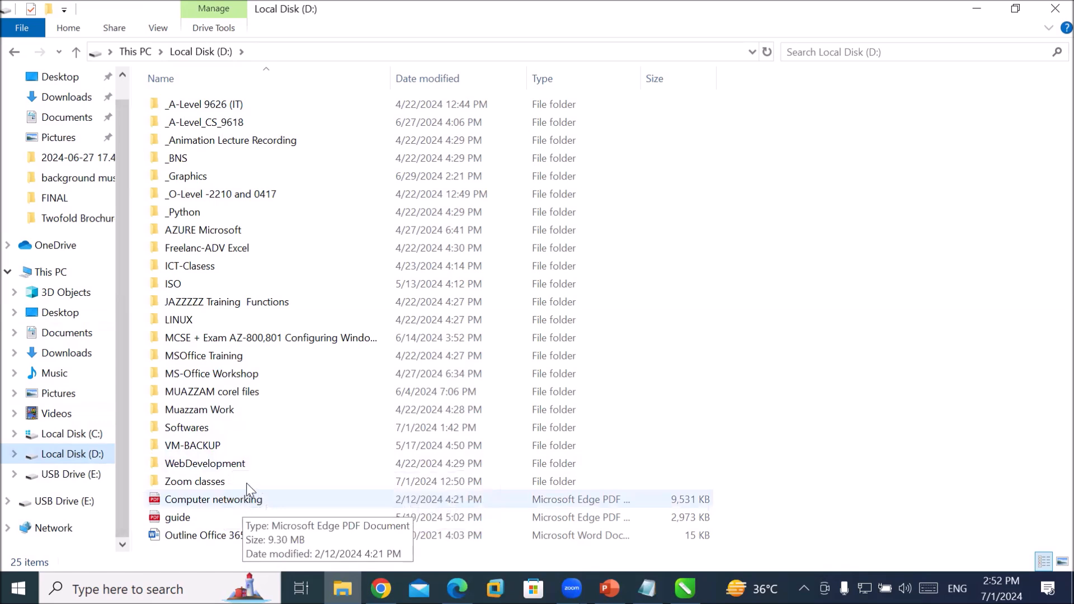
double_click(202, 174)
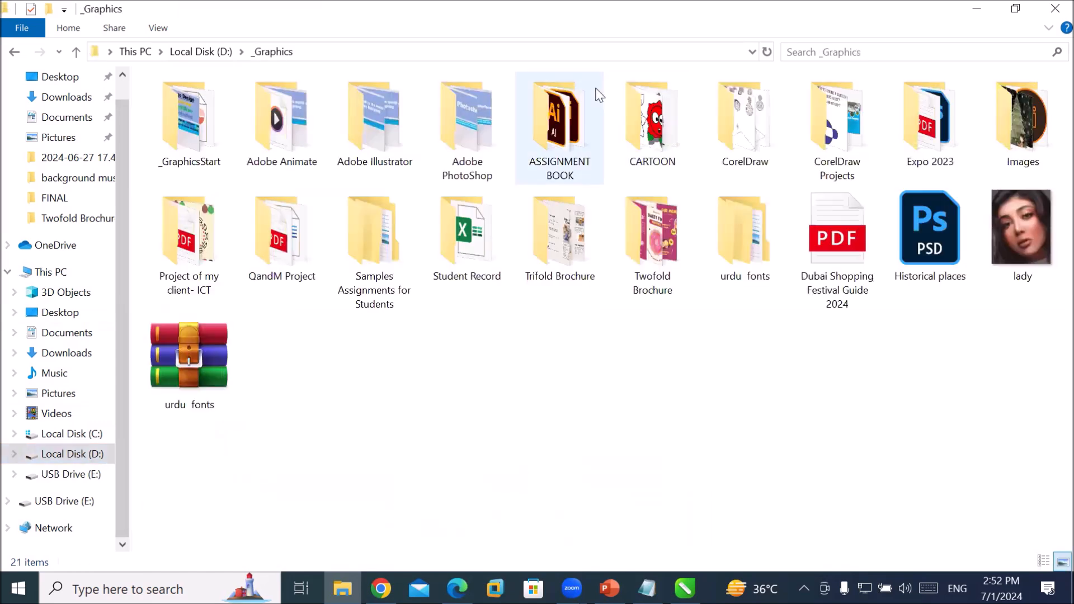
mouse_move(988, 150)
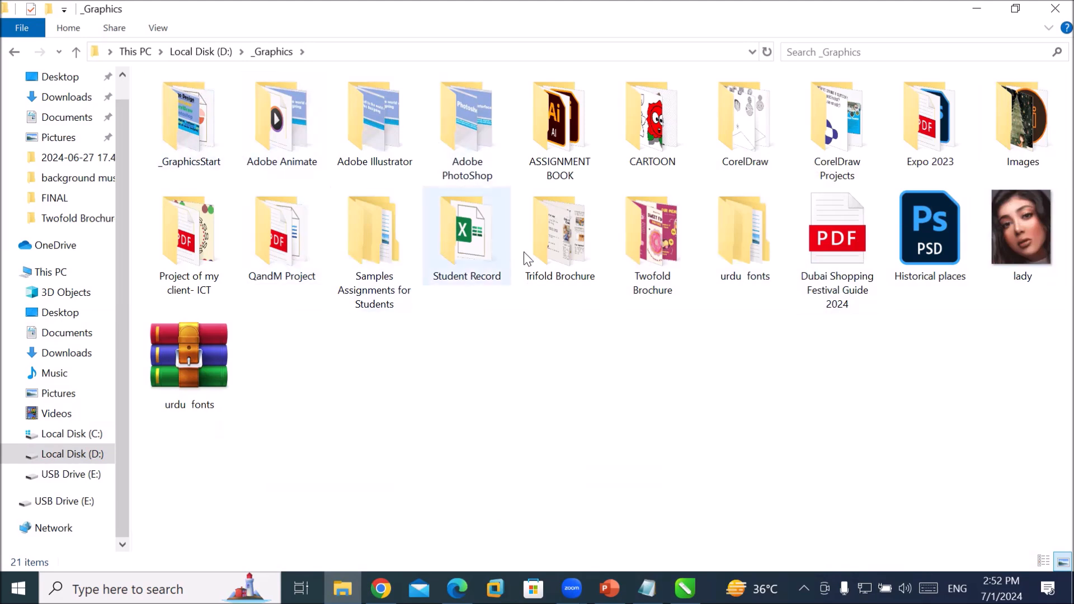
left_click(656, 259)
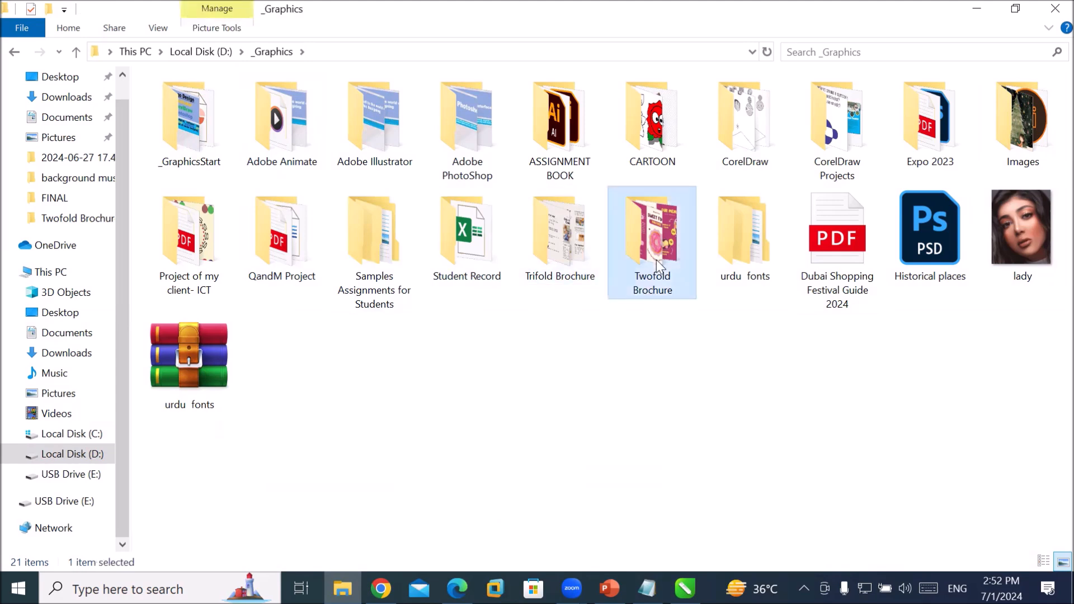
double_click(567, 242)
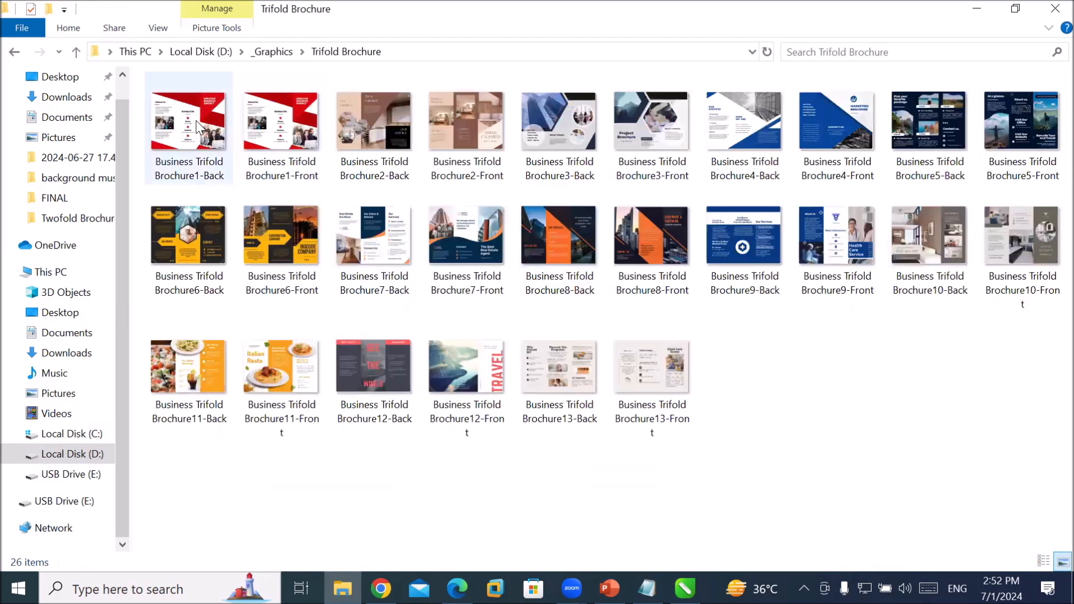
Step: Open the Business Trifold Brochure1-Back image and examine the back and front designs of trifold brochures 1 and 2
double_click(196, 119)
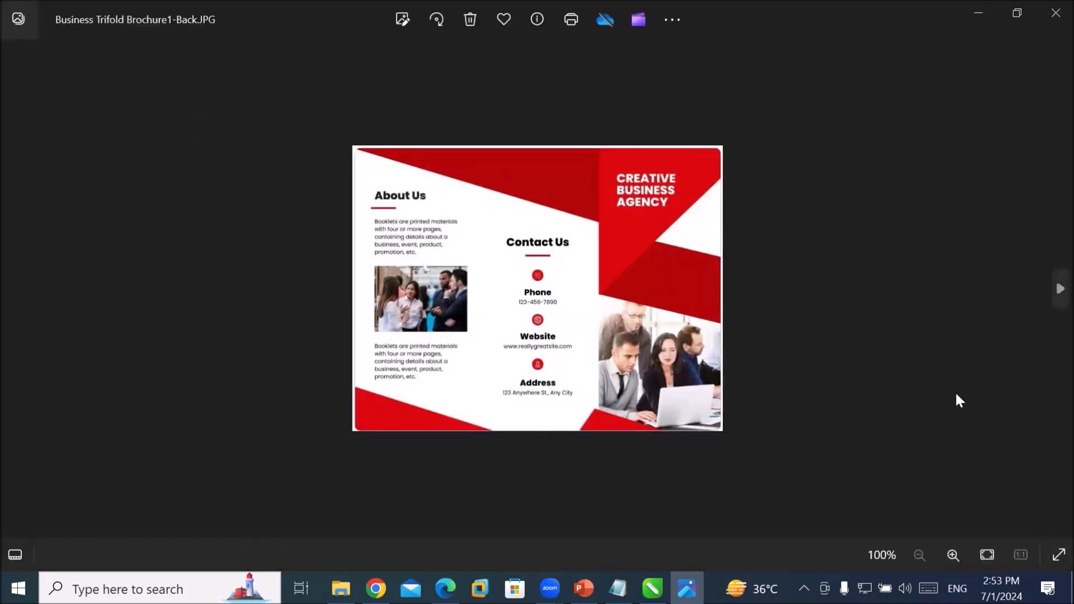
key("Right")
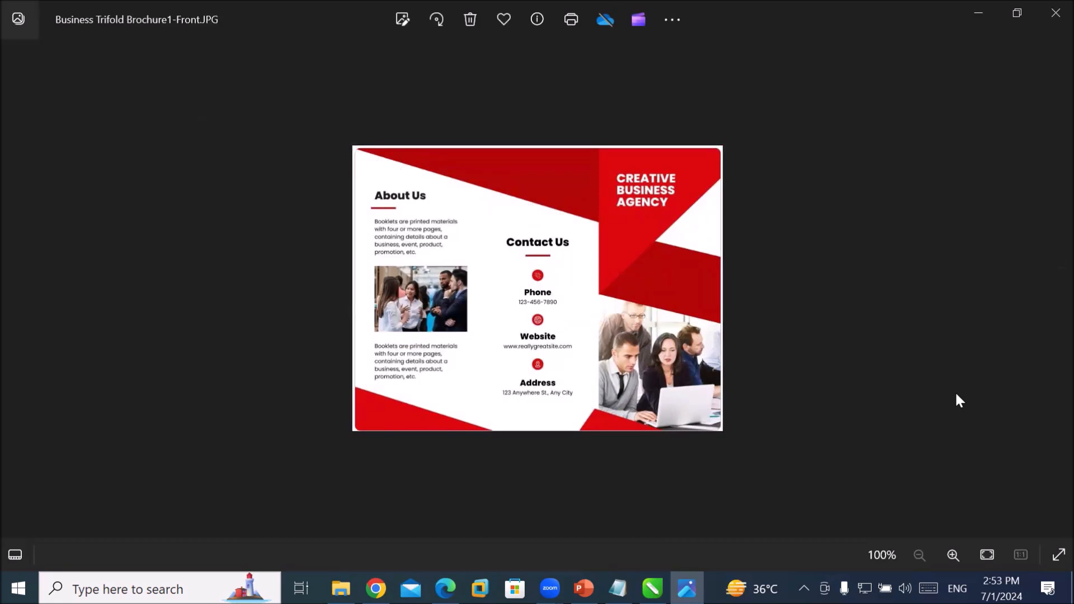
key("Right")
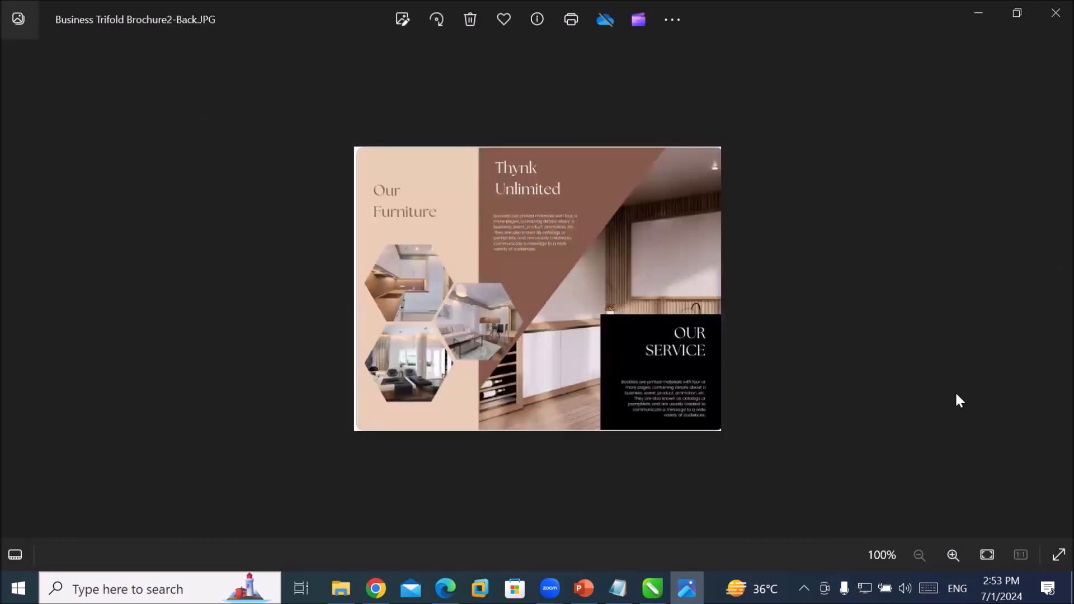
key("Left")
key("Left")
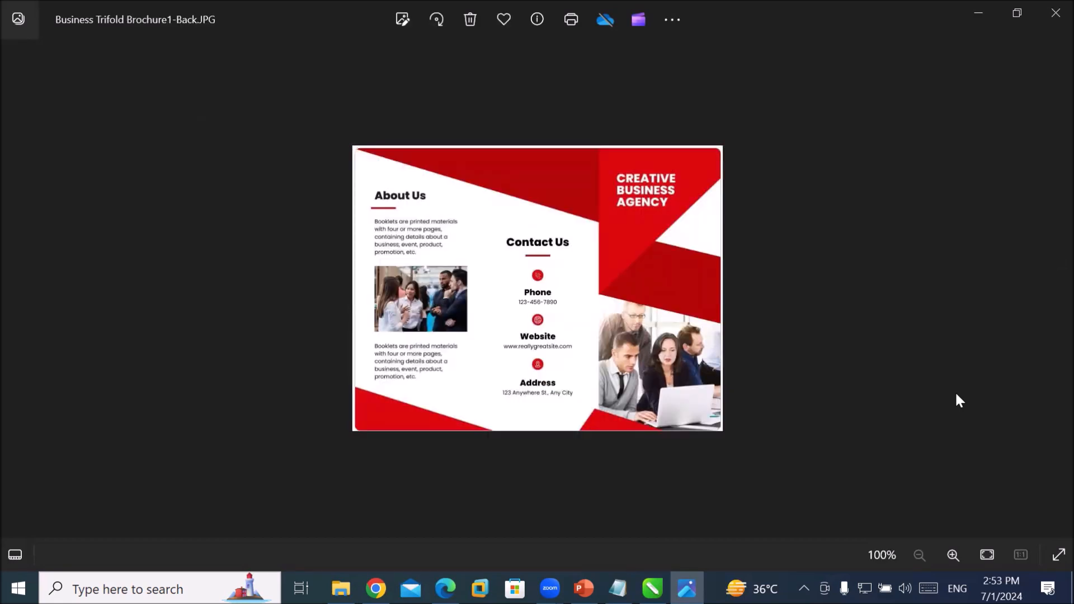
key("Right")
key("Right")
key("Right")
key("Right")
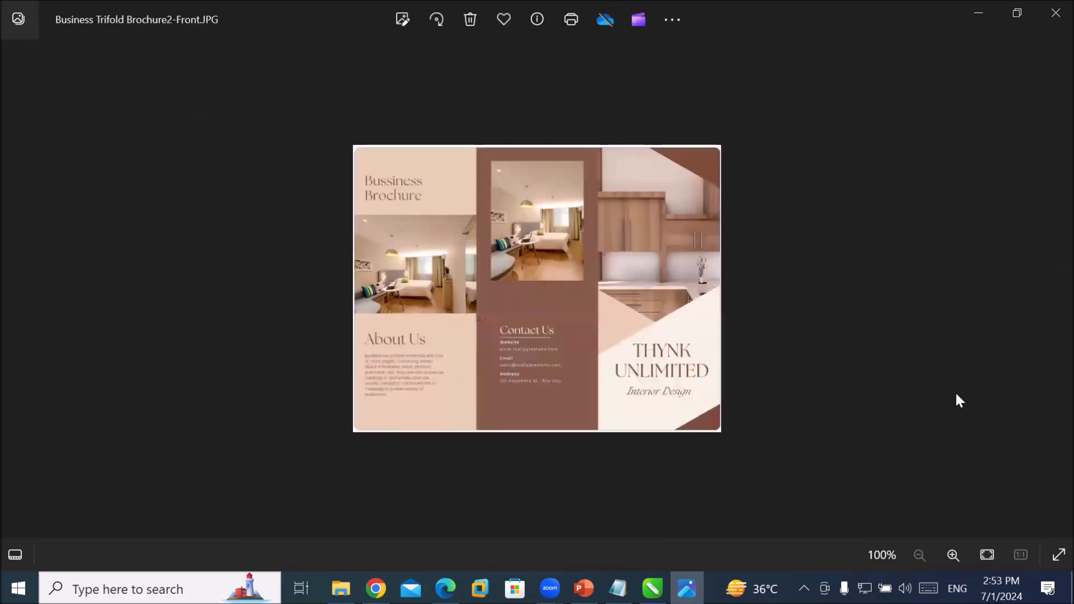
Step: Browse the trifold brochure samples from brochure 3 through the front of brochure 8
key("Right")
key("Right")
key("Right")
key("Right")
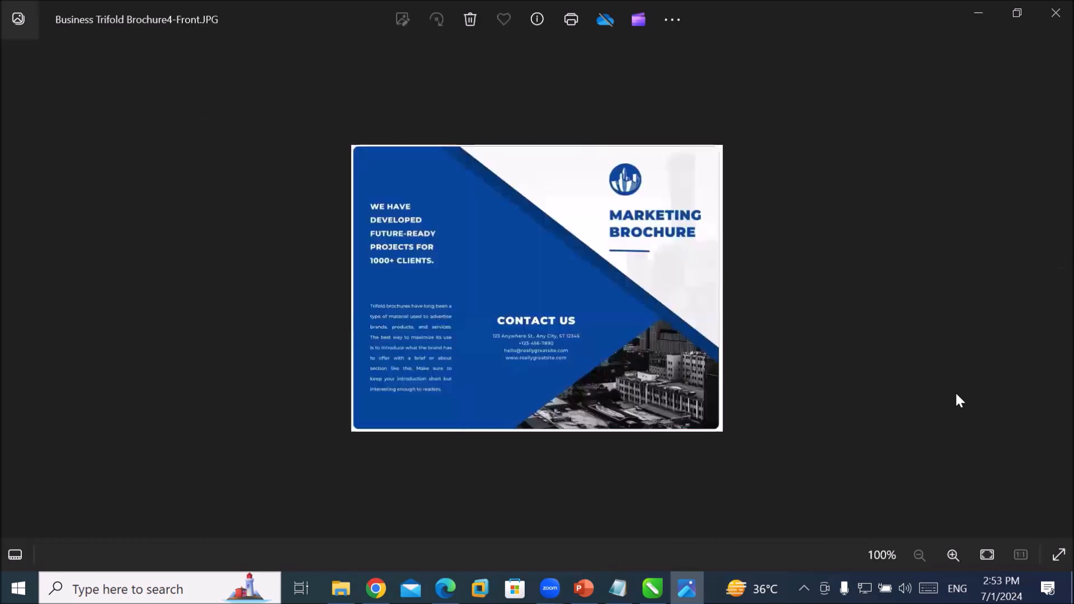
key("Right")
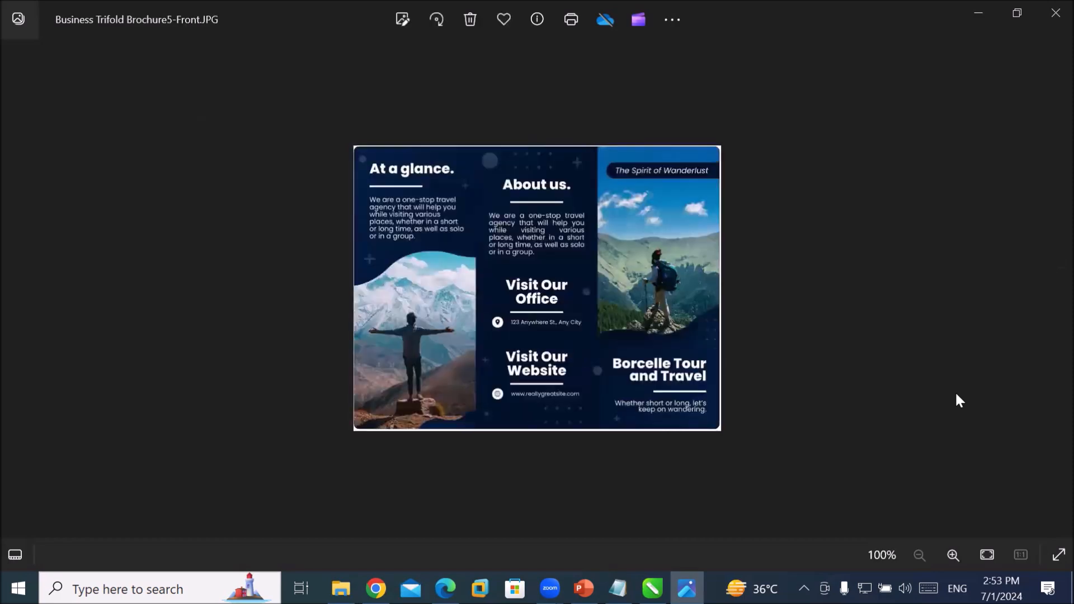
key("Right")
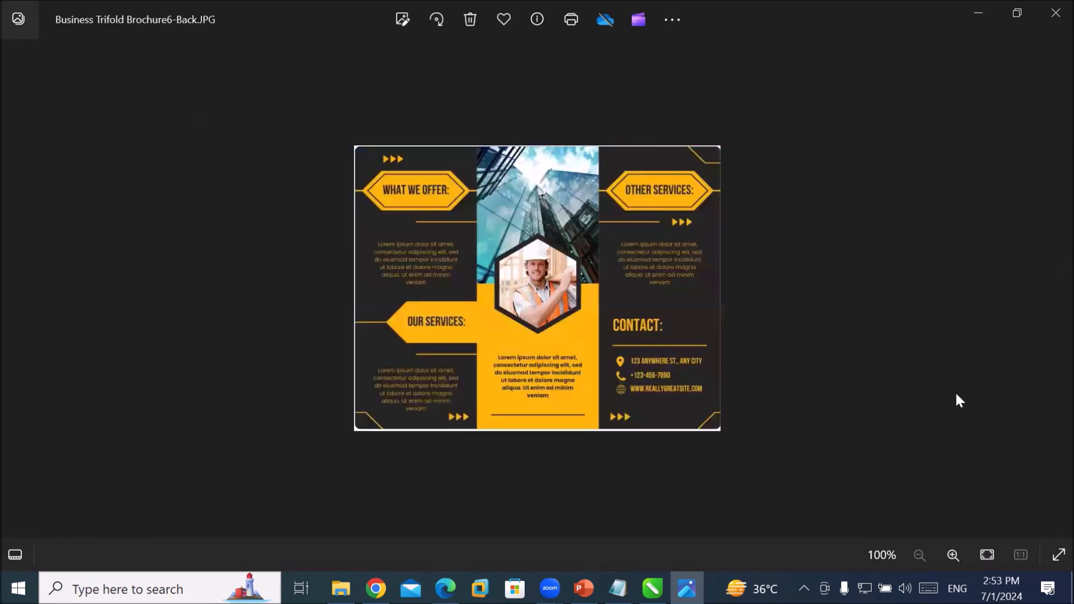
key("Right")
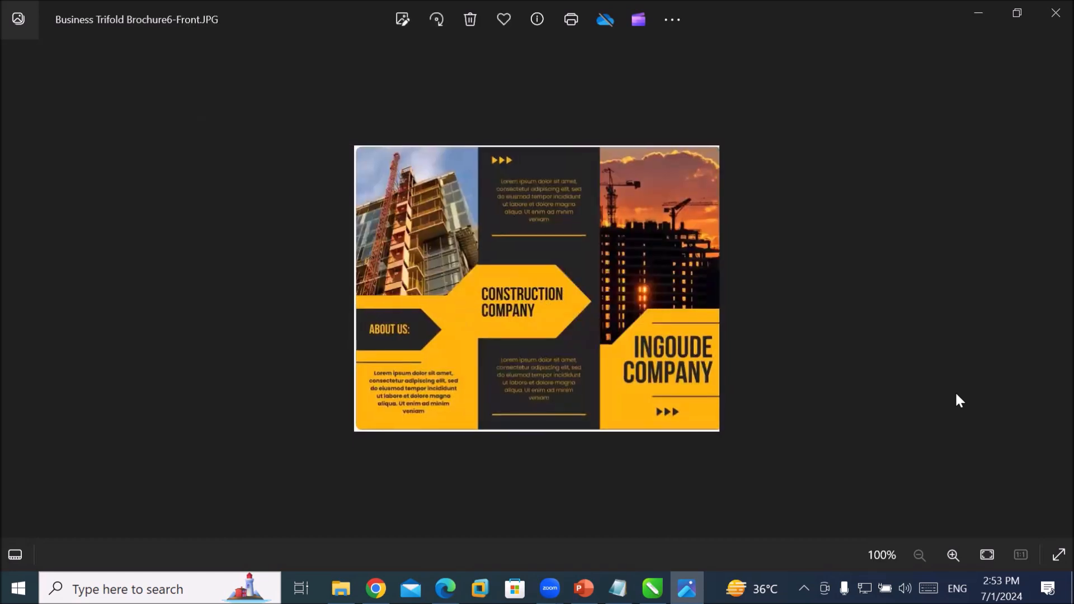
key("Right")
key("Right")
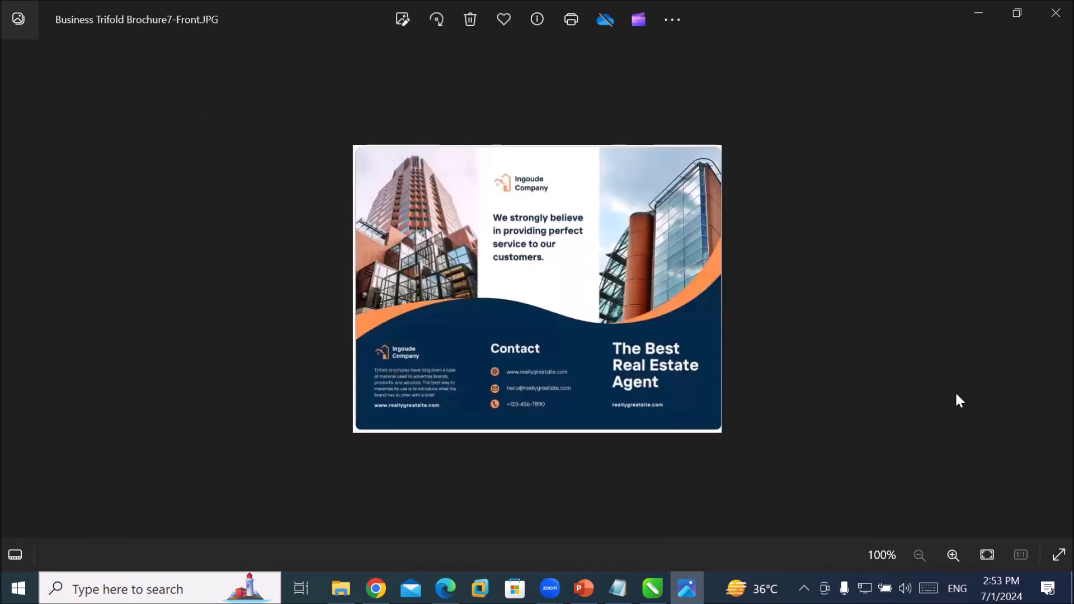
key("Right")
key("Right")
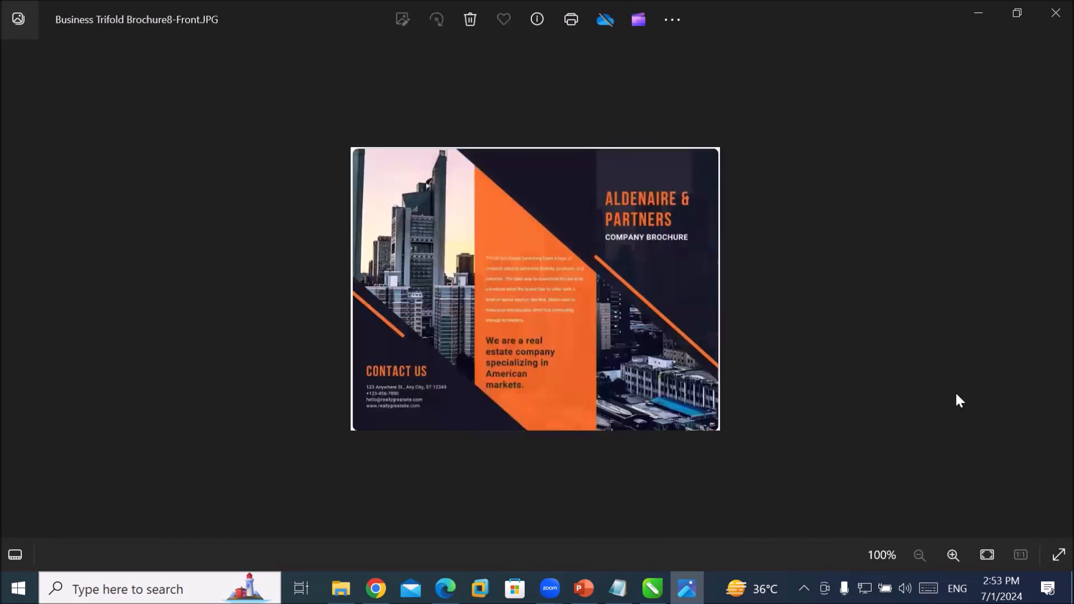
Step: Compare the back and front pages of the healthcare design, Business Trifold Brochure9, by alternating between them
key("Right")
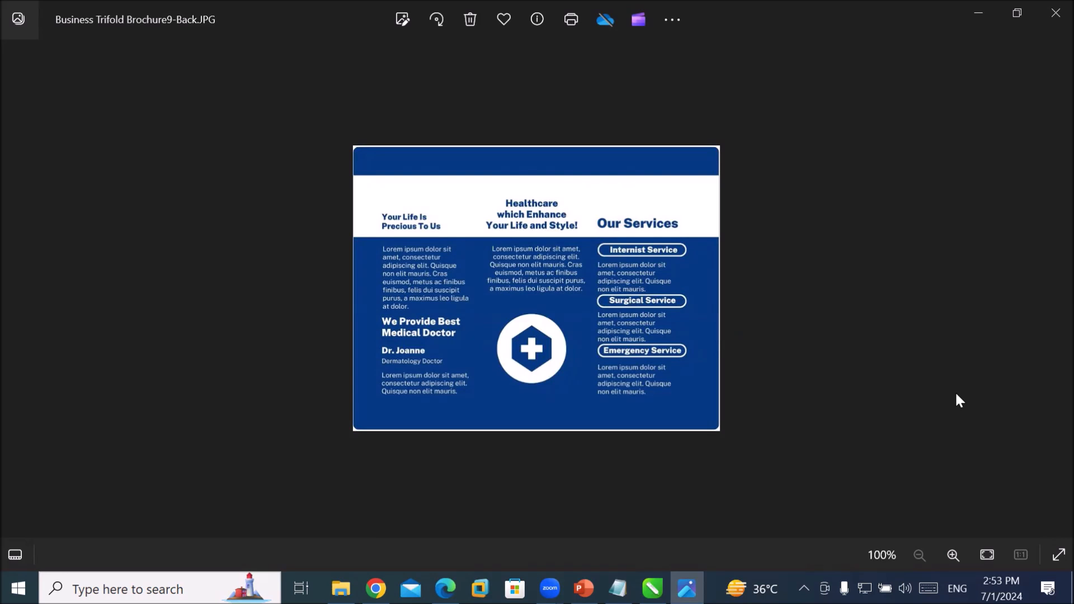
key("Right")
key("Left")
key("Right")
key("Left")
key("Right")
key("Left")
key("Right")
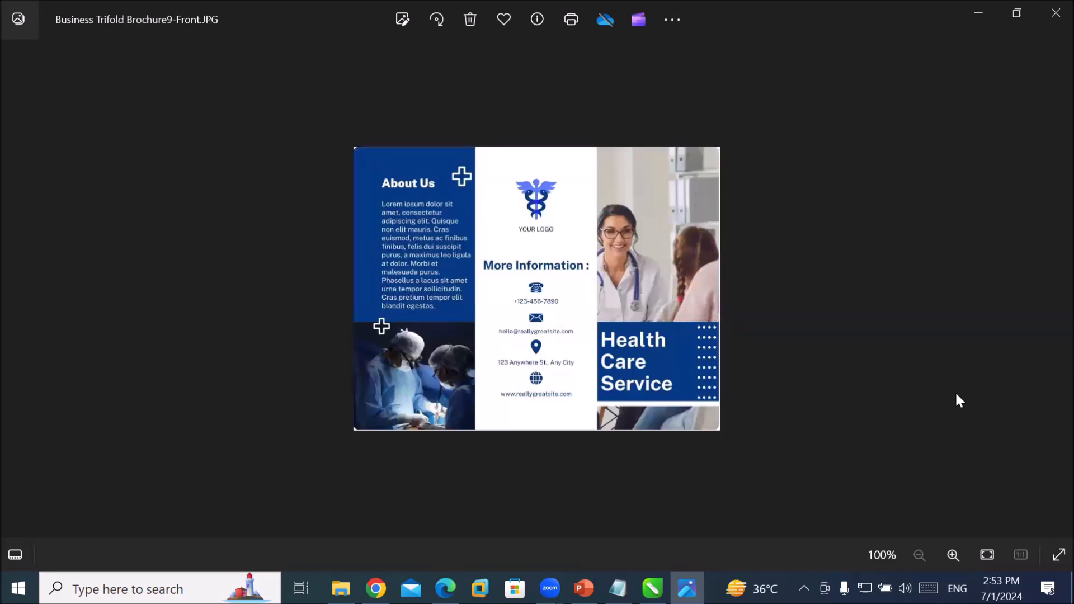
key("Left")
key("Right")
key("Left")
key("Right")
Step: Examine the remaining trifold samples from the house interior brochure 10 through the front of the child care brochure 13
key("Right")
key("Right")
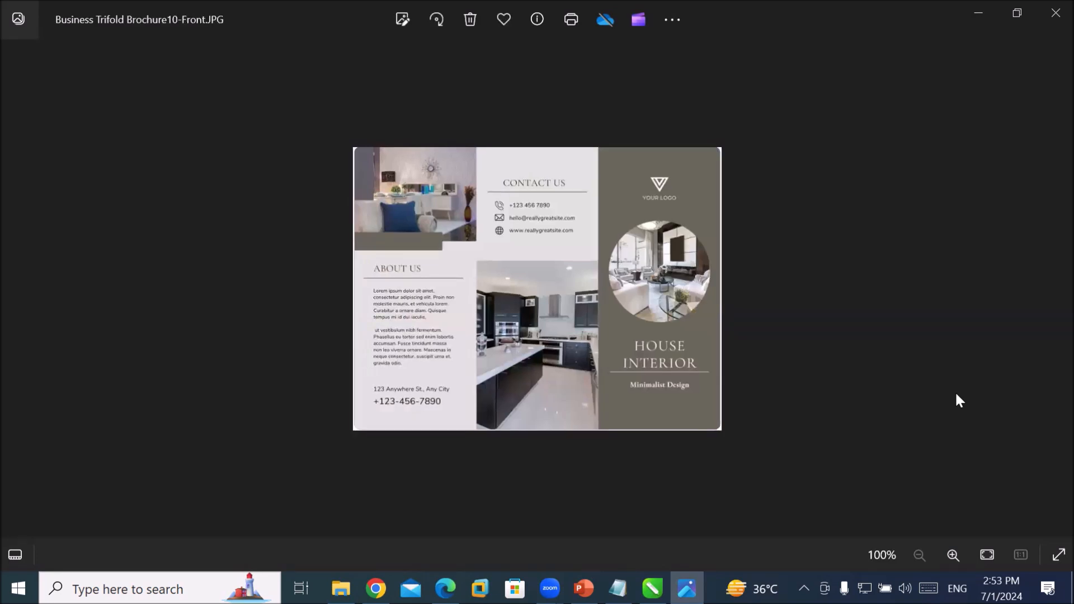
key("Left")
key("Right")
key("Right")
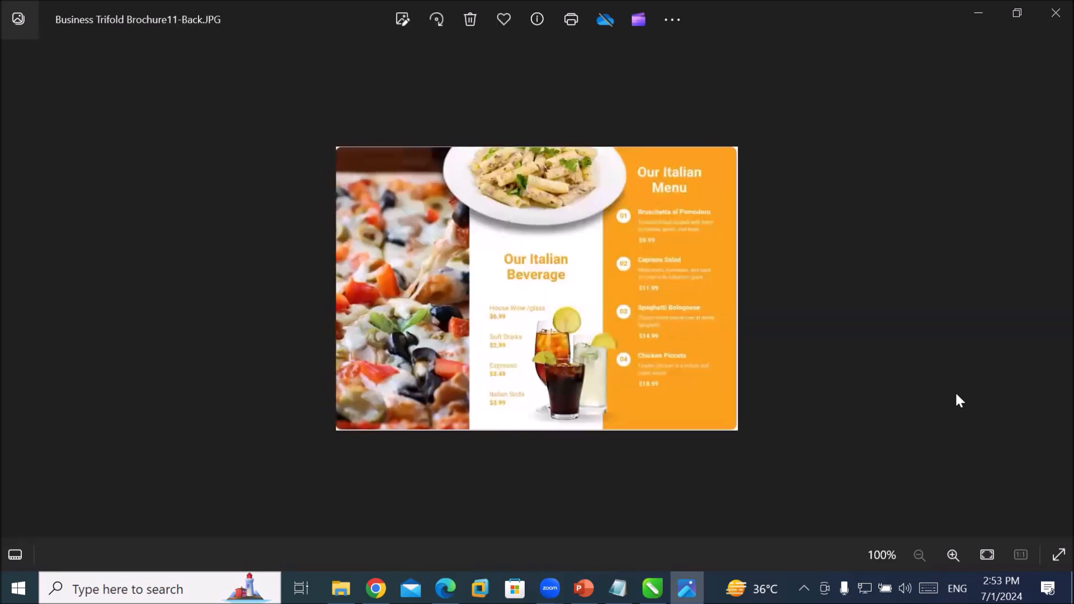
key("Right")
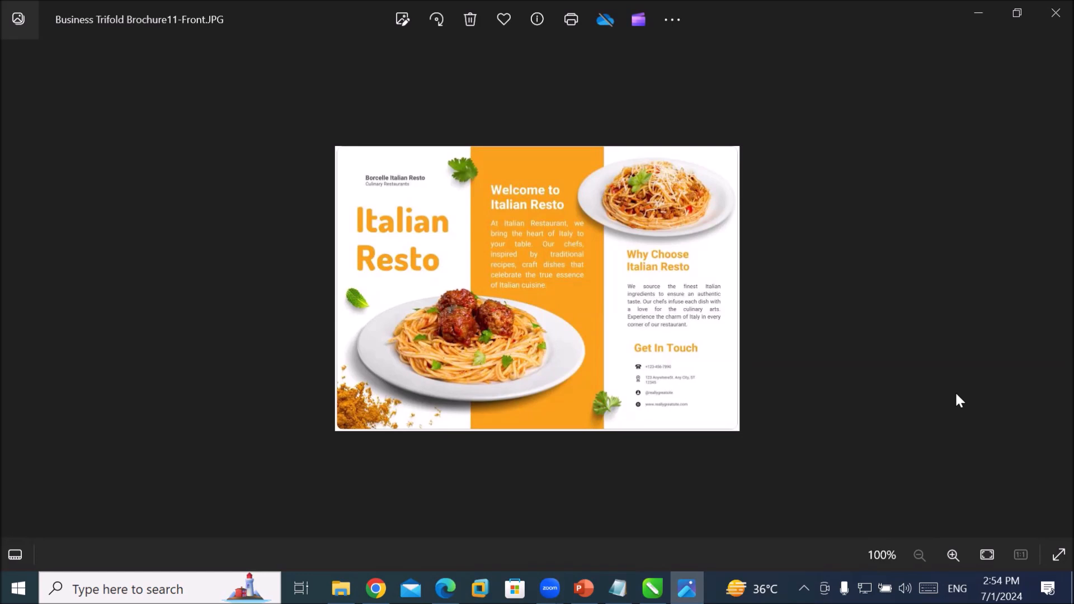
key("Right")
key("Right")
key("Right")
key("Right")
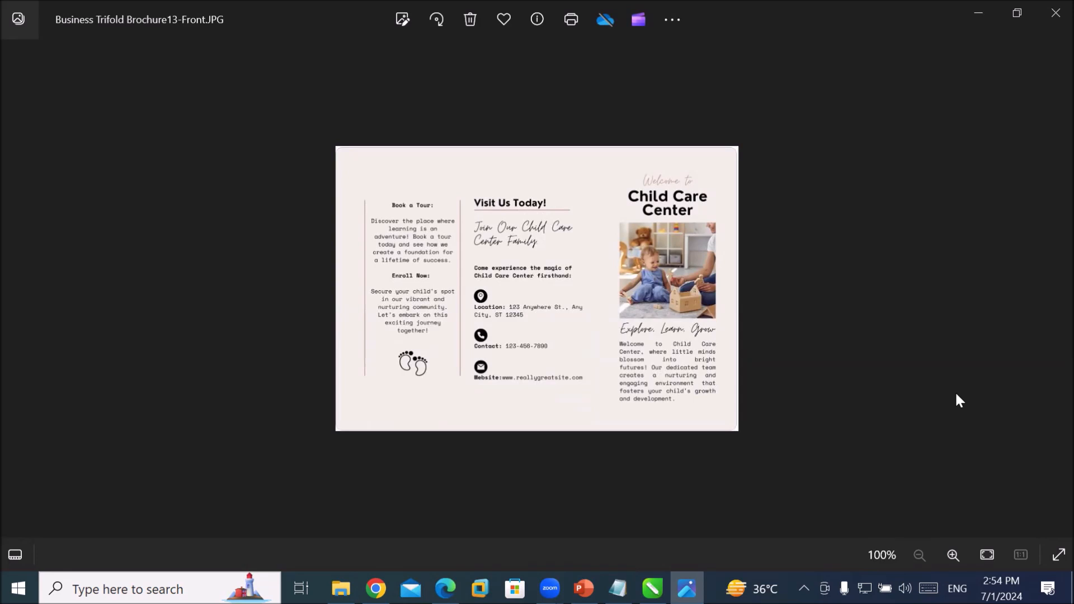
Step: Go back through the trifold samples from brochure 13 to the front of the house interior brochure 10
key("Left")
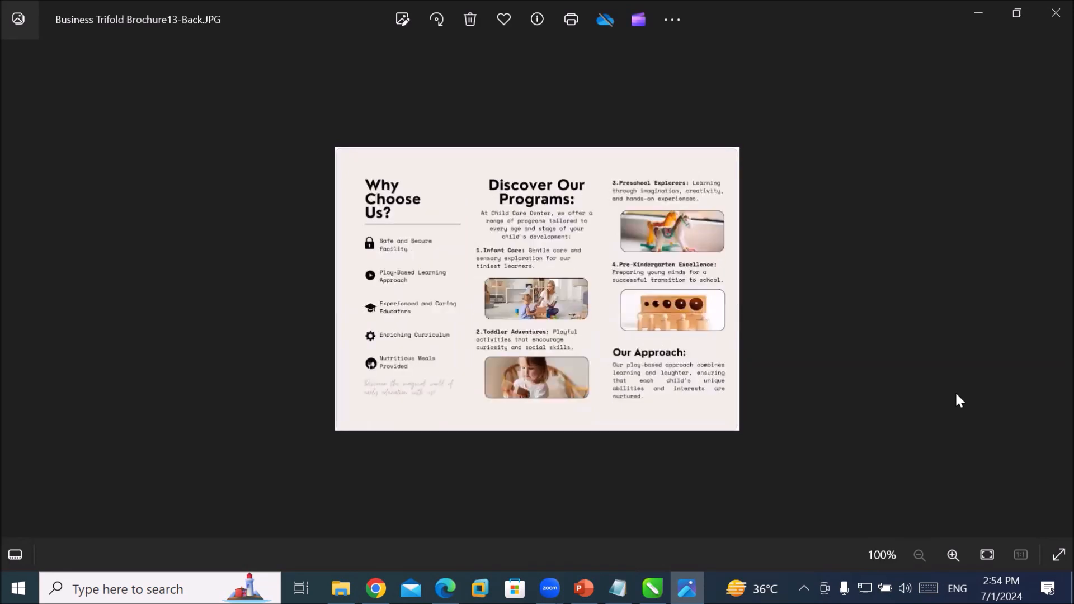
key("Left")
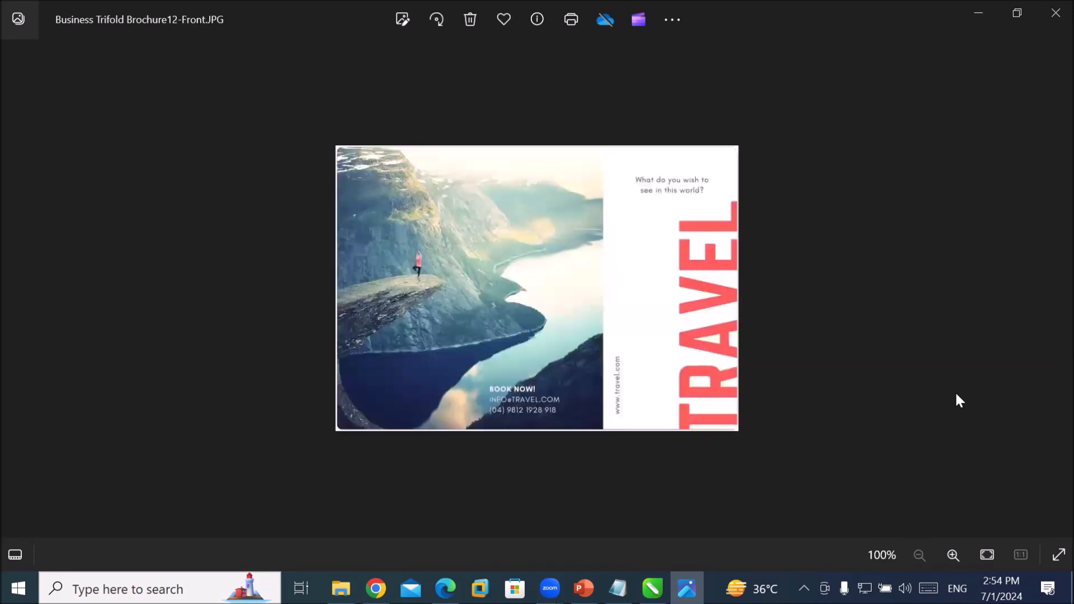
key("Left")
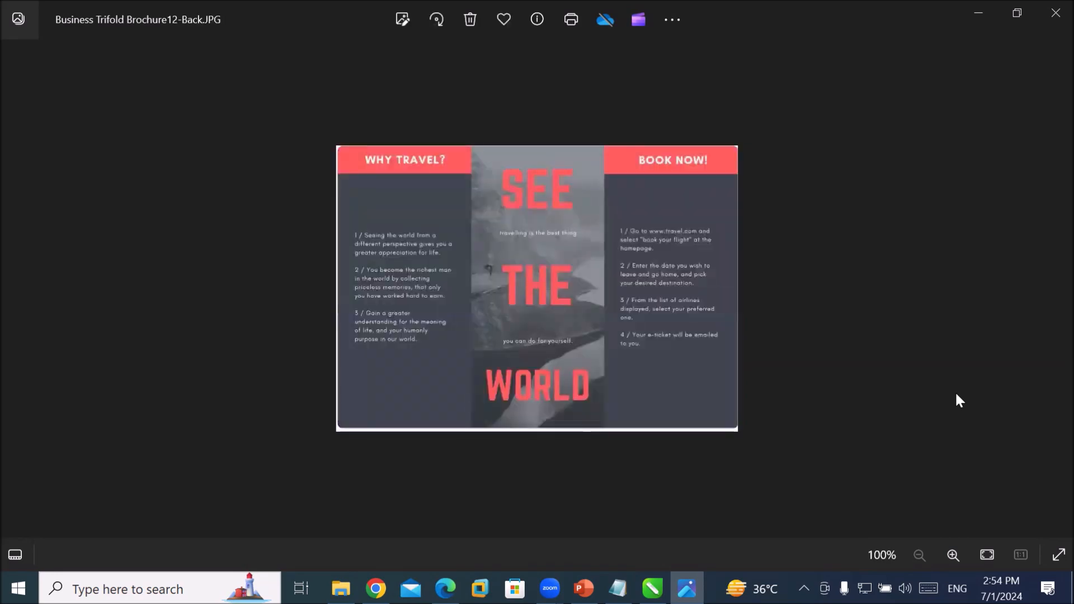
key("Left")
key("Left")
key("Left")
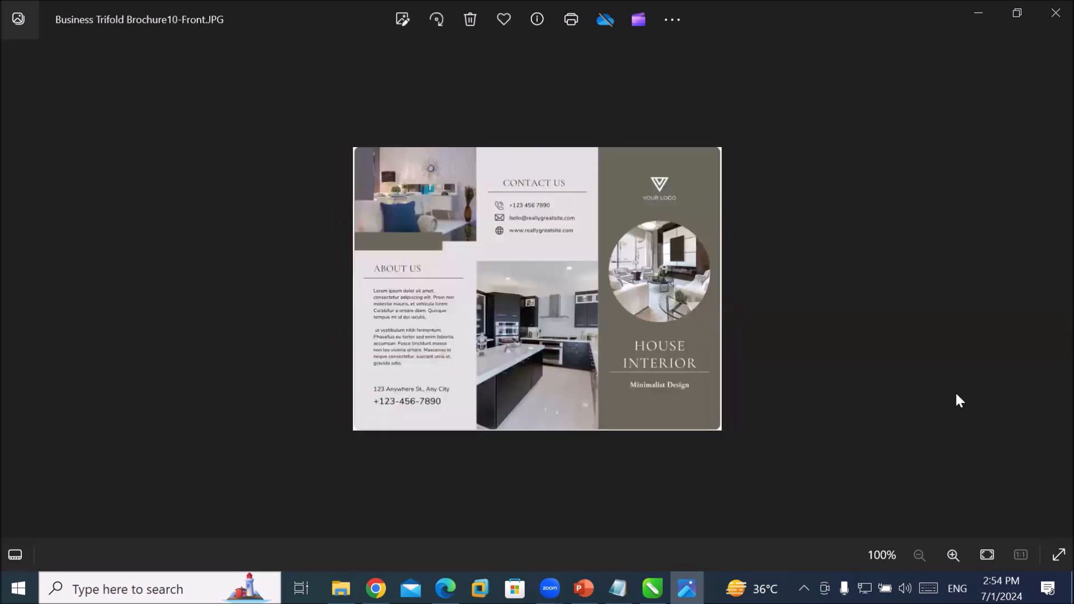
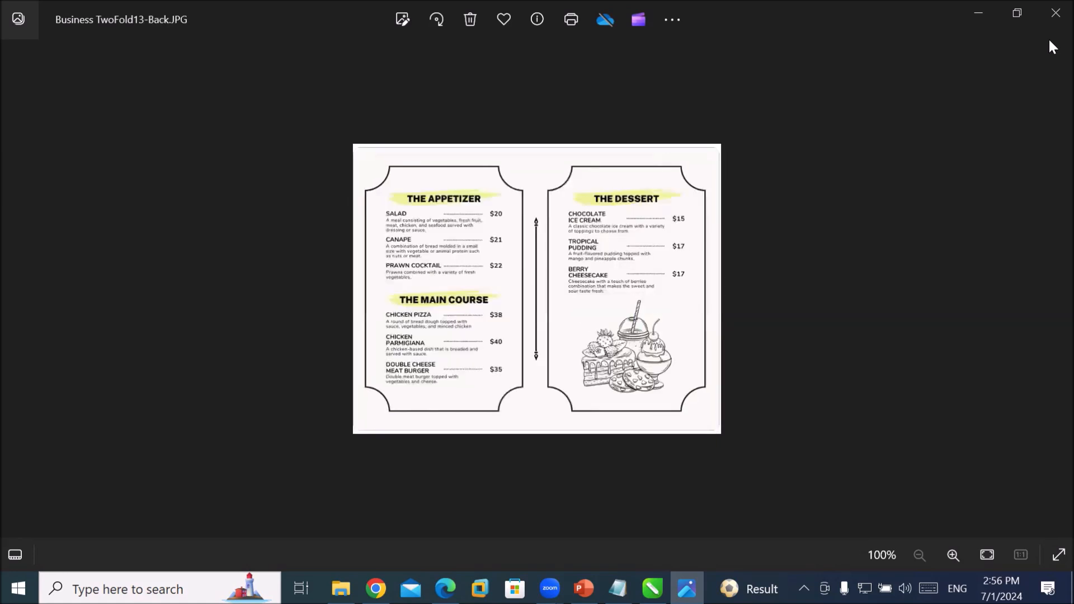
Step: Browse the twofold brochure samples from the menu design 13 to the back of the dessert brochure 15
key("Right")
key("Right")
key("Right")
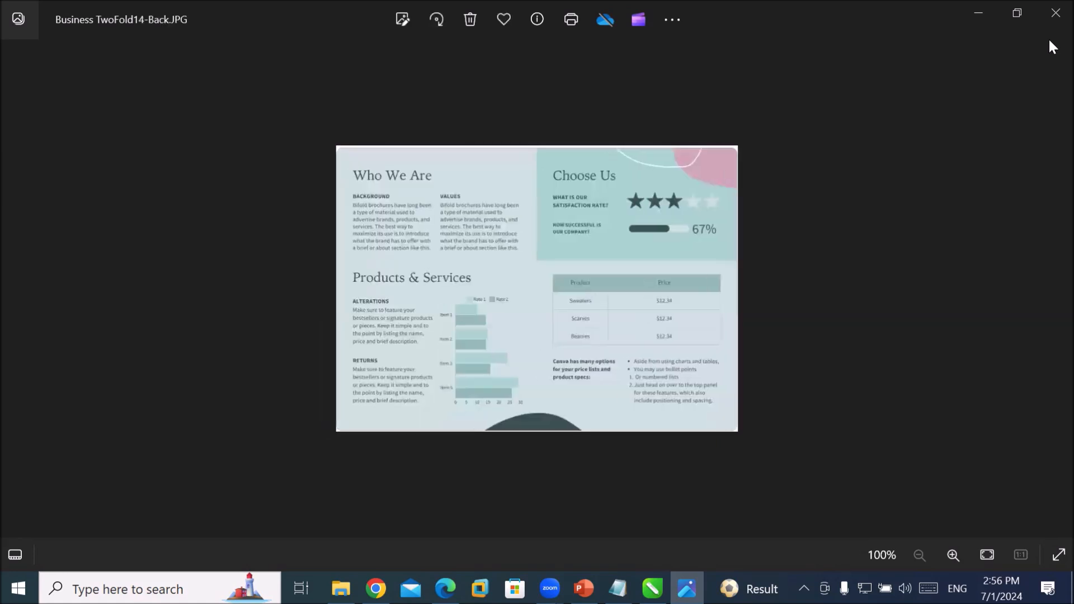
key("Right")
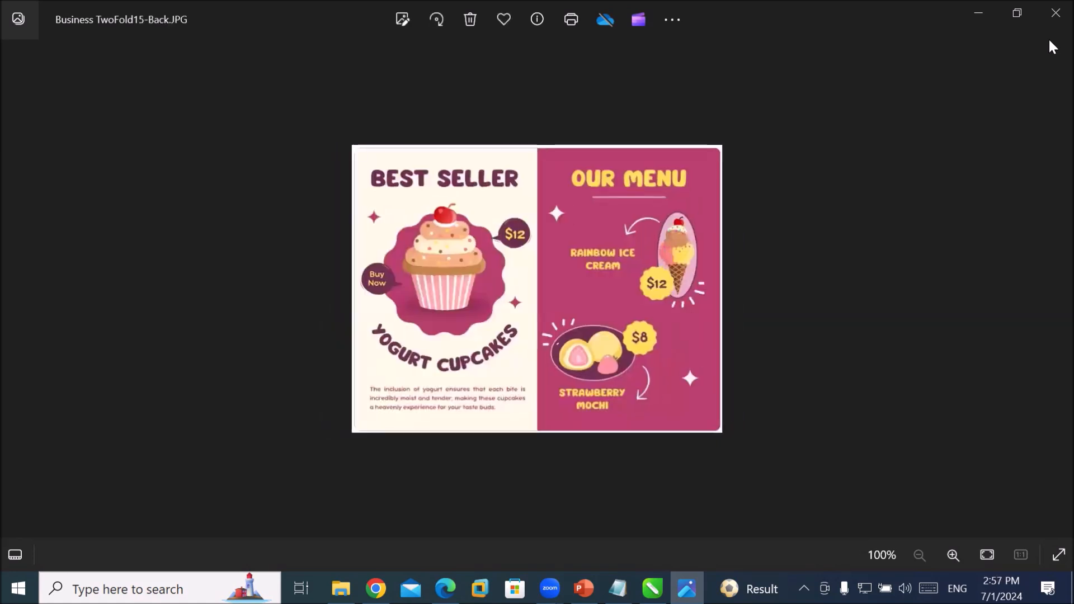
Step: Compare the front and back of the Business TwoFold15 dessert brochure and close the image viewer
key("Right")
key("Left")
key("Right")
key("Left")
key("Right")
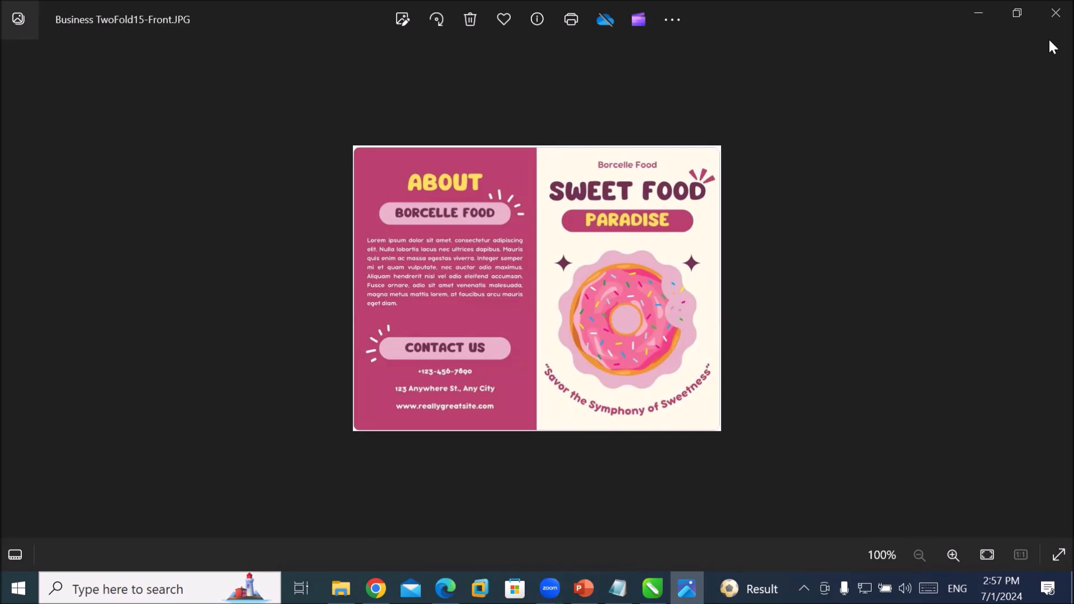
key("Left")
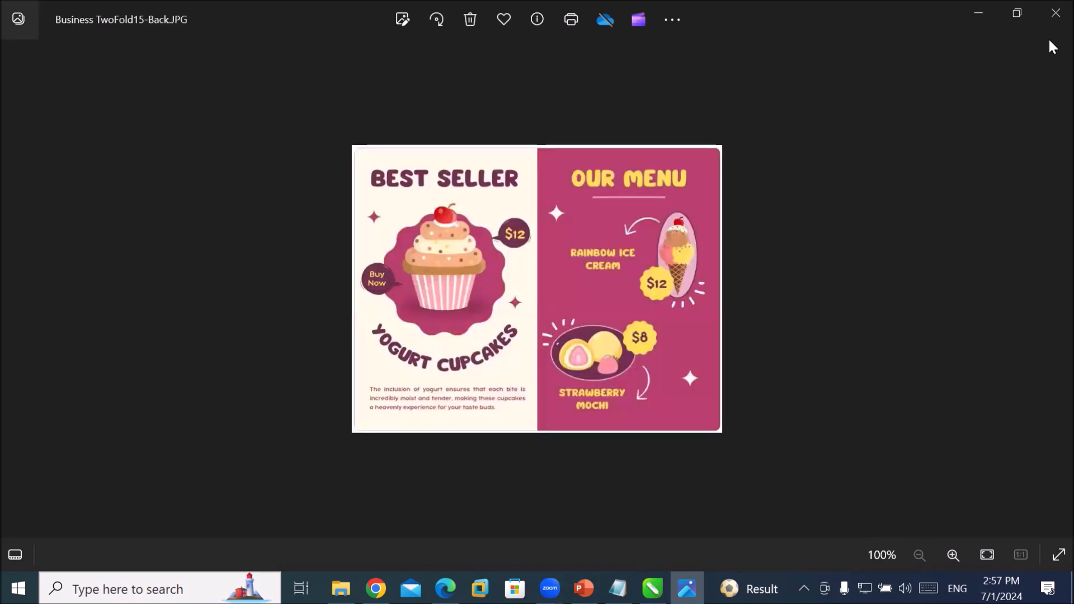
key("Right")
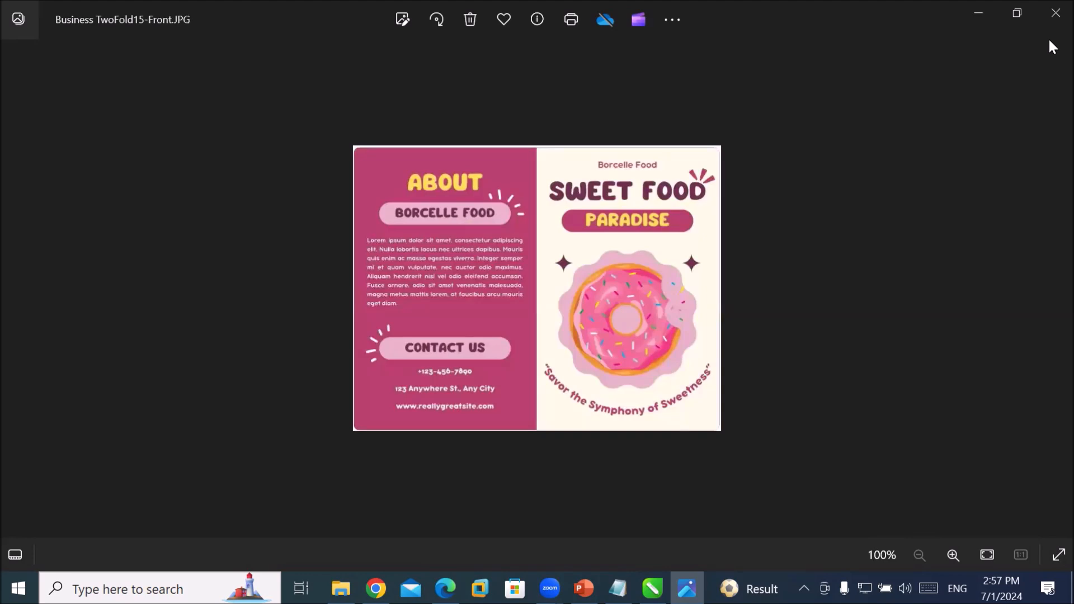
left_click(1055, 12)
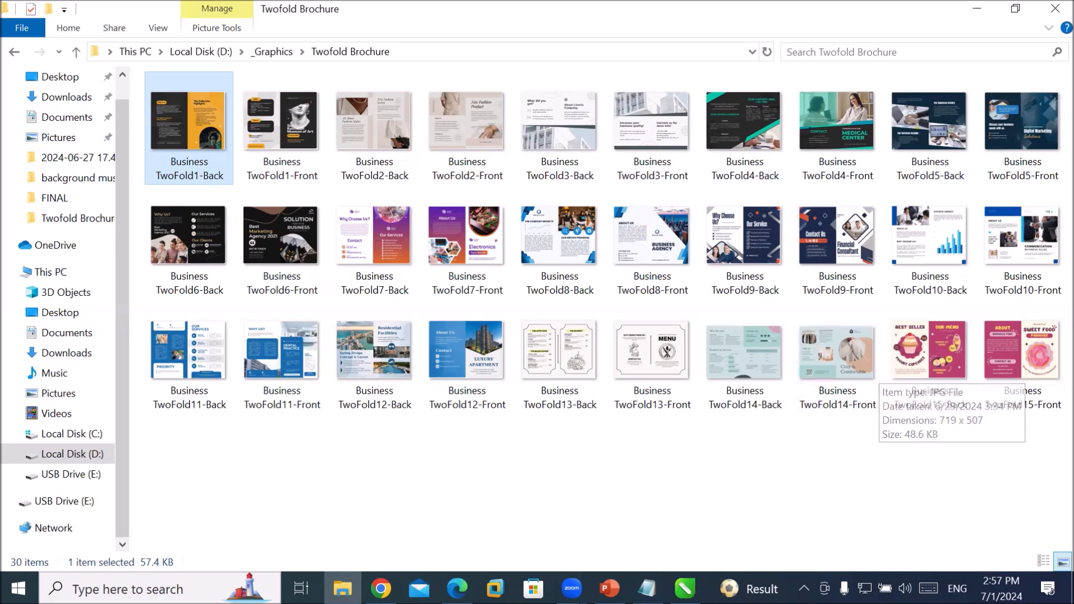
Step: Switch to WhatsApp in Chrome and find the Introduction to CorelDraw video message in the Graphic Morn Girls Jun-Jul'24 group chat
key("alt+Tab")
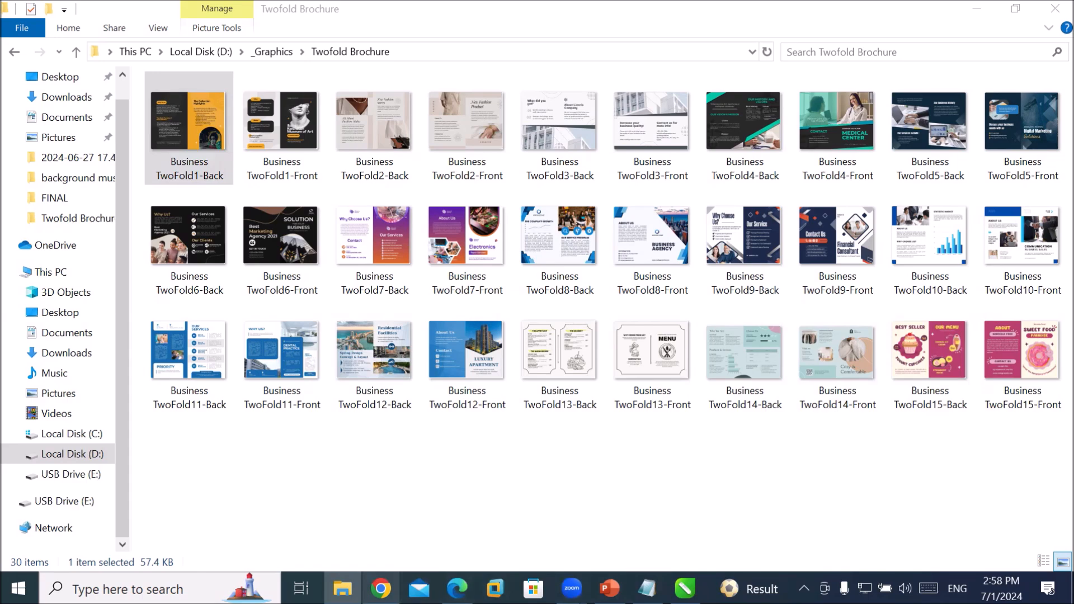
mouse_move(380, 588)
left_click(380, 589)
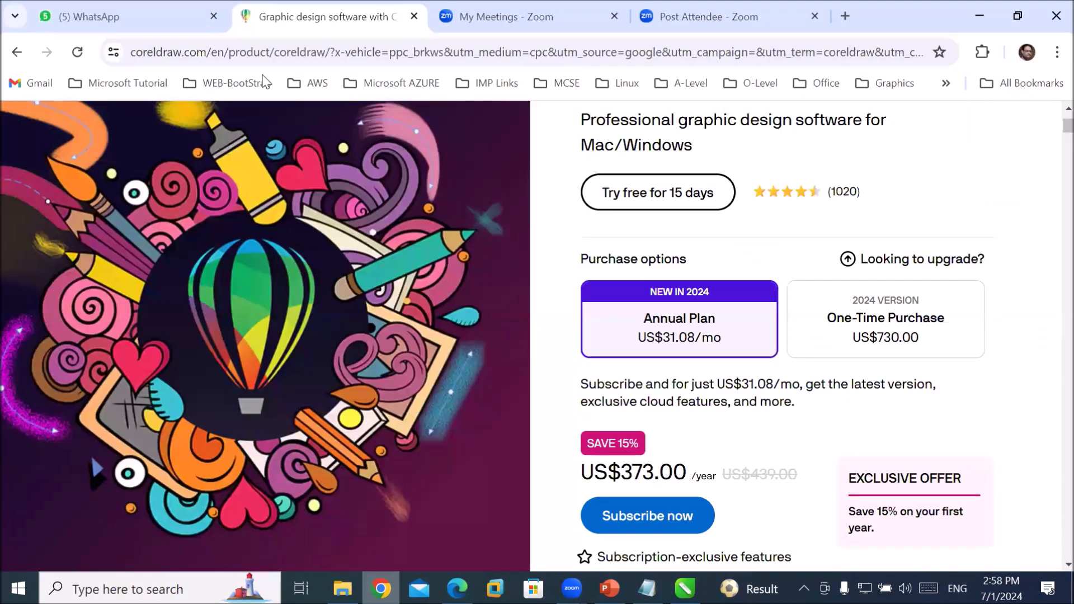
left_click(134, 14)
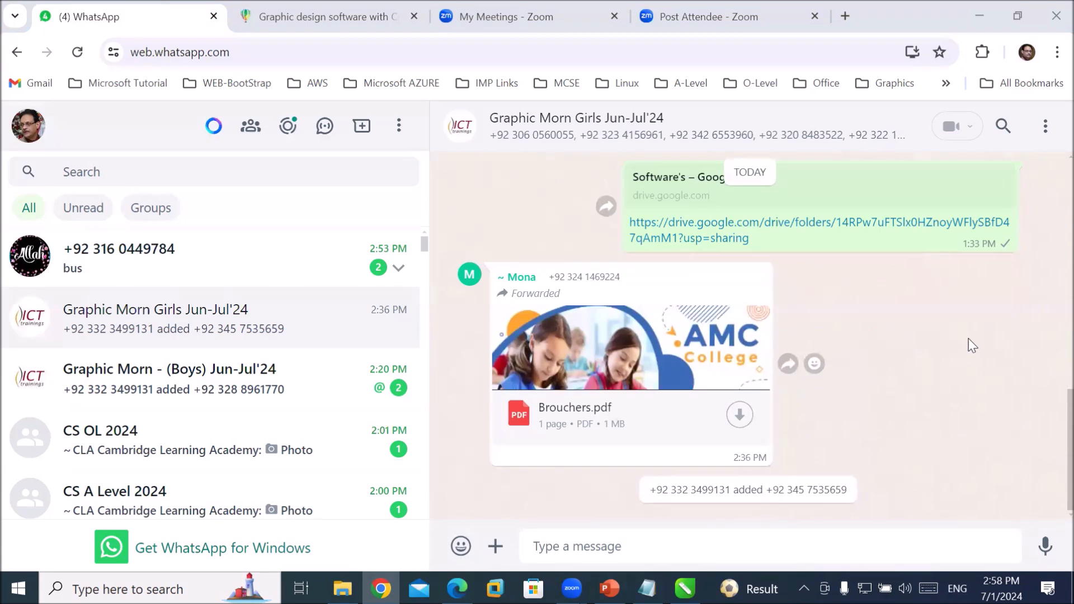
scroll(969, 338, "up", 15)
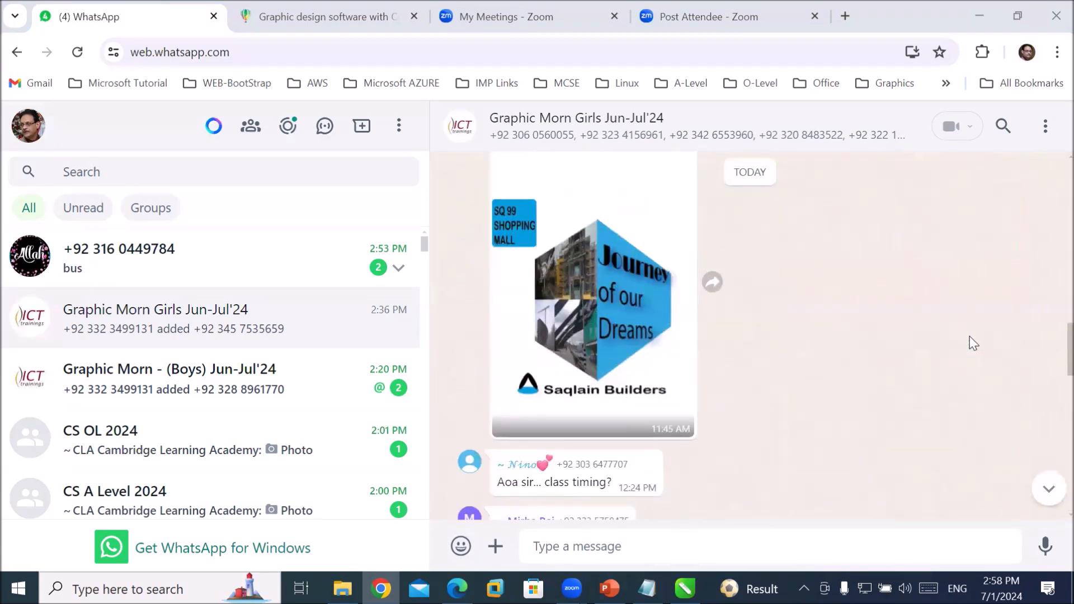
scroll(969, 337, "up", 10)
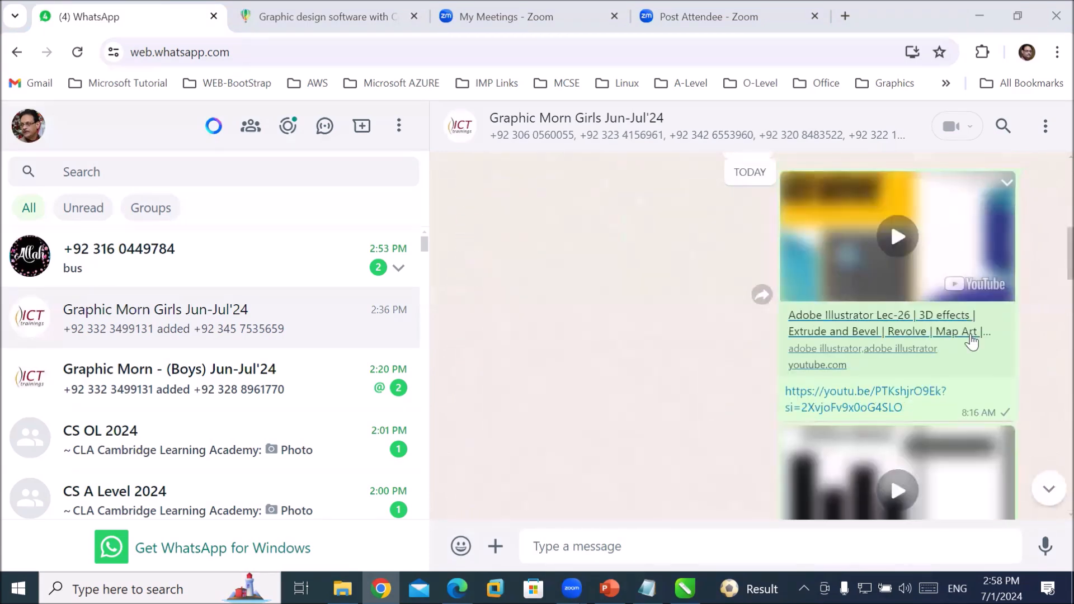
scroll(972, 340, "up", 10)
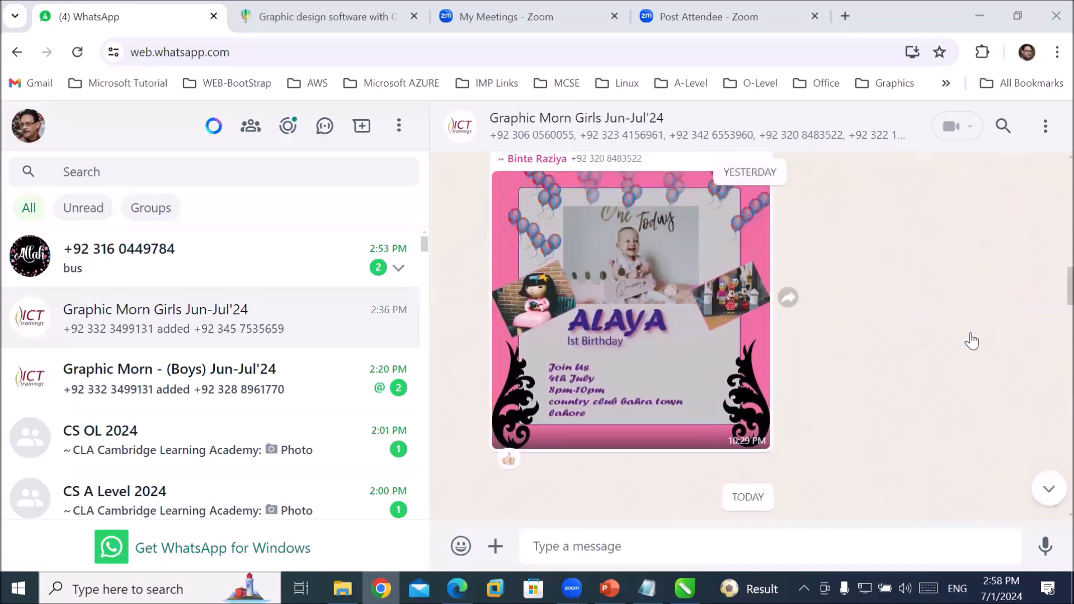
scroll(972, 340, "up", 10)
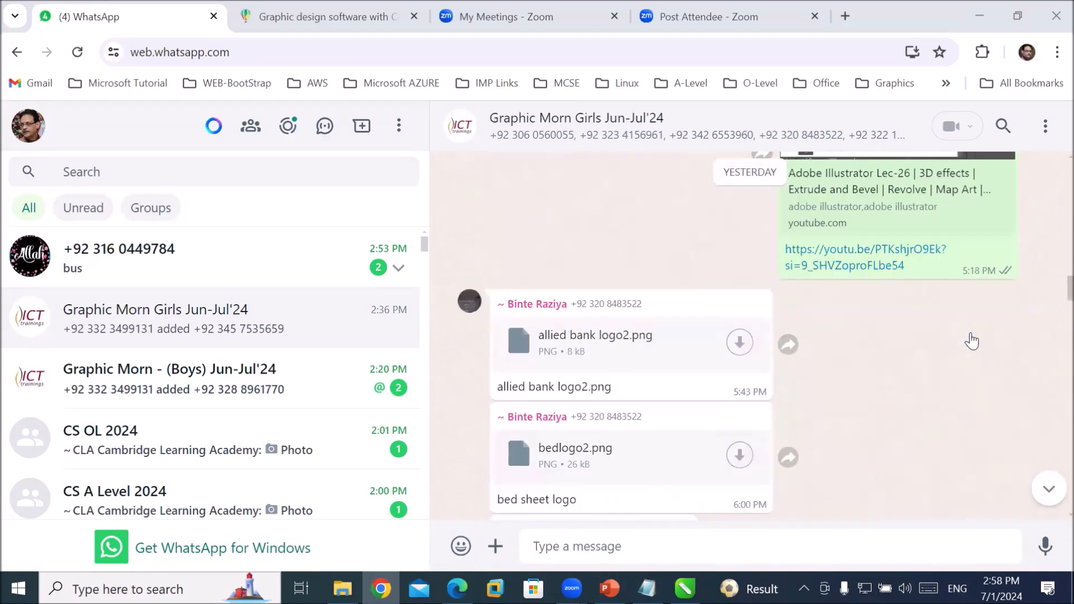
scroll(971, 340, "up", 5)
scroll(972, 339, "up", 10)
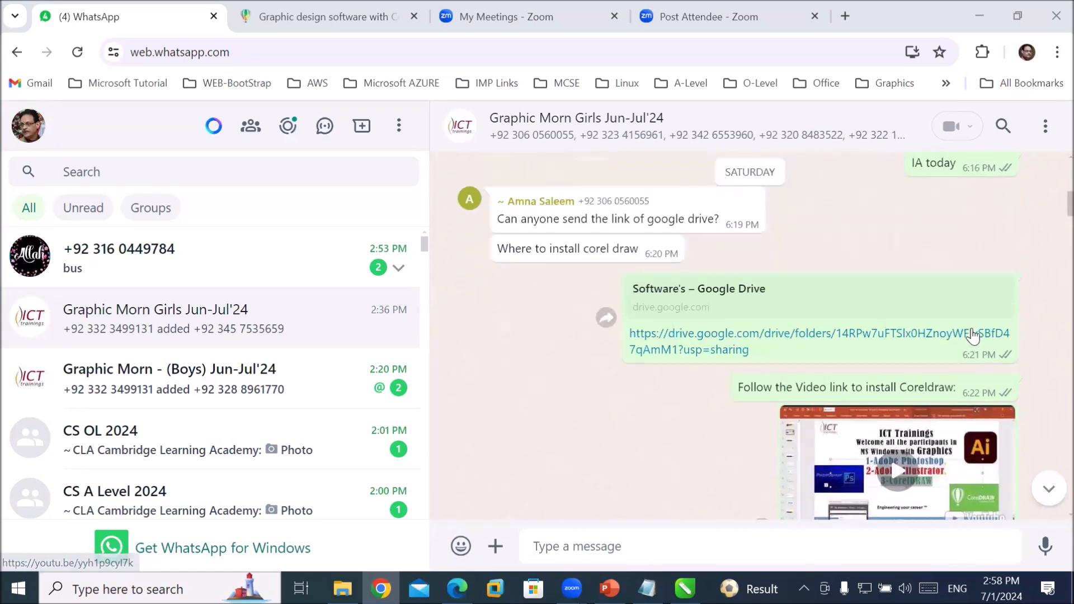
scroll(972, 330, "down", 5)
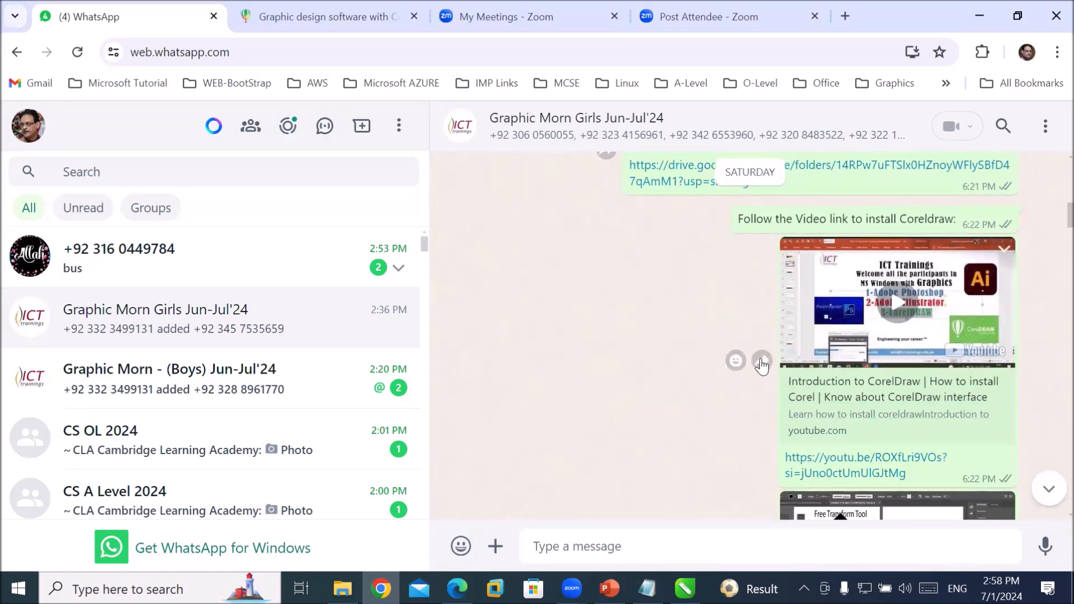
Step: Forward the Introduction to CorelDraw video link to the Graphic Morn Girls Jun-Jul'24 and Graphic Morn - (Boys) Jun-Jul'24 groups
left_click(762, 361)
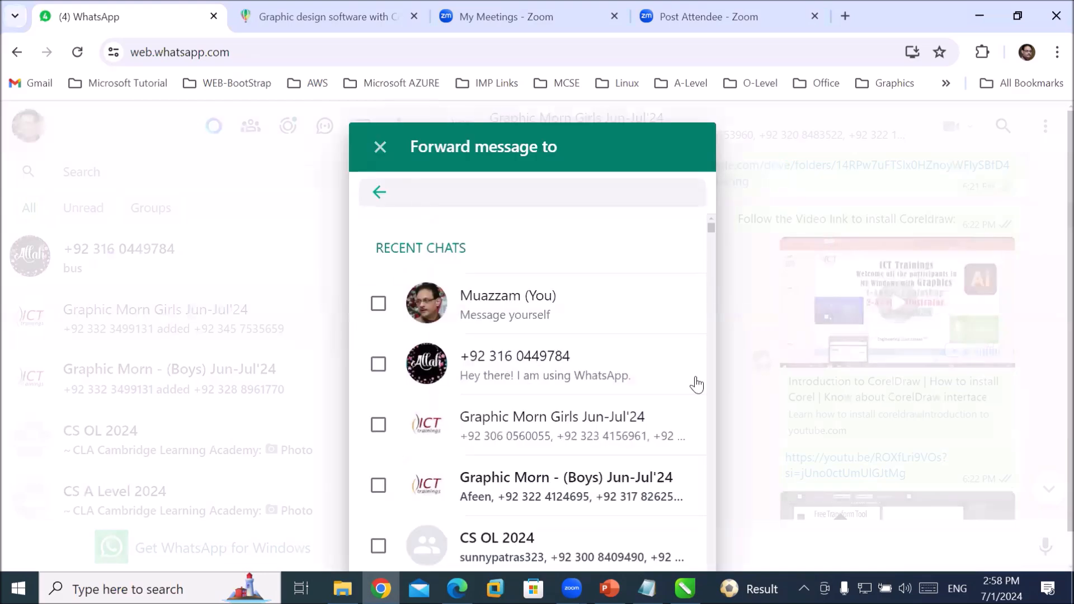
left_click(511, 434)
left_click(511, 485)
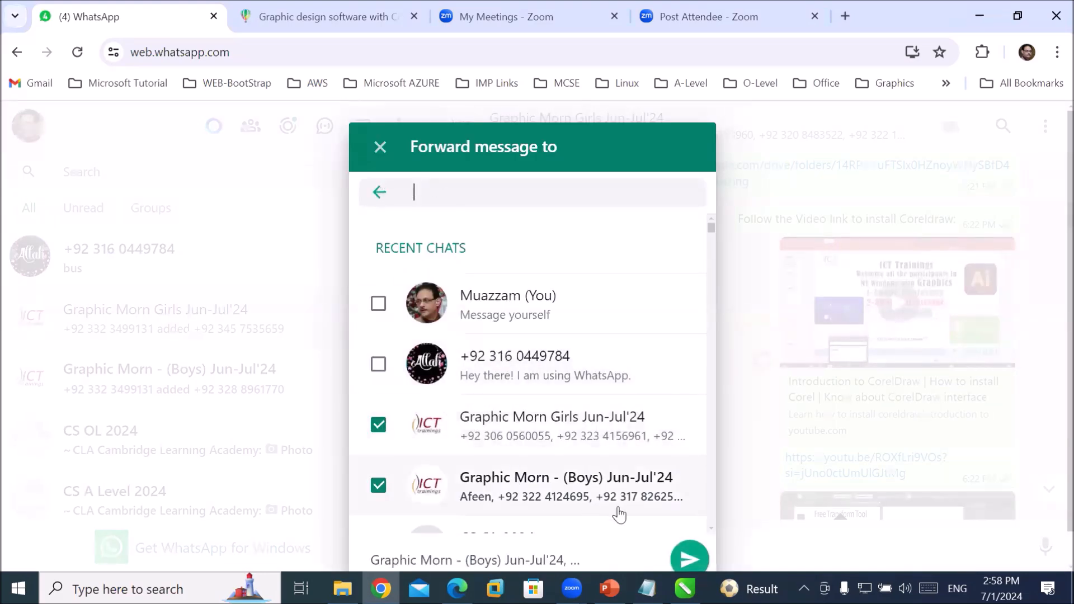
left_click(547, 144)
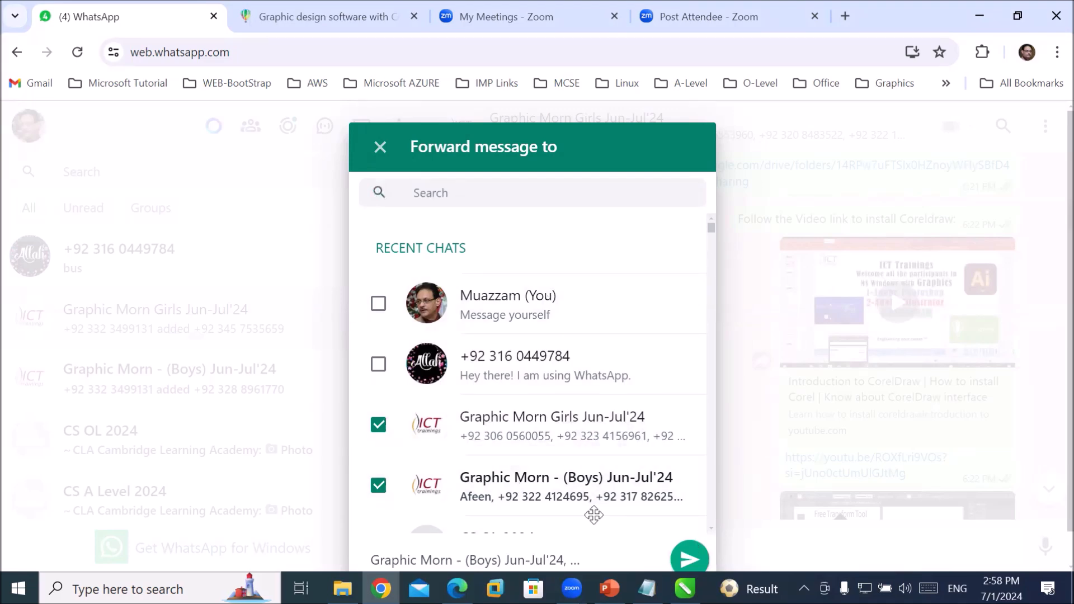
left_click(688, 558)
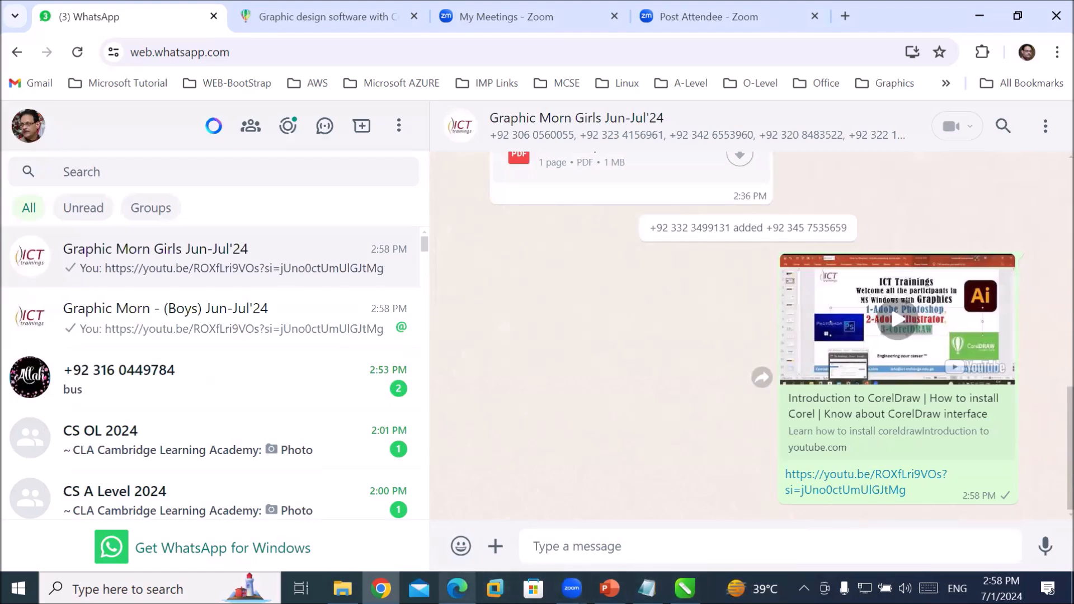
Step: Close the Edge window with the Corel logo tutorial and move the floating Toolbox higher in CorelDRAW's empty workspace
left_click(457, 588)
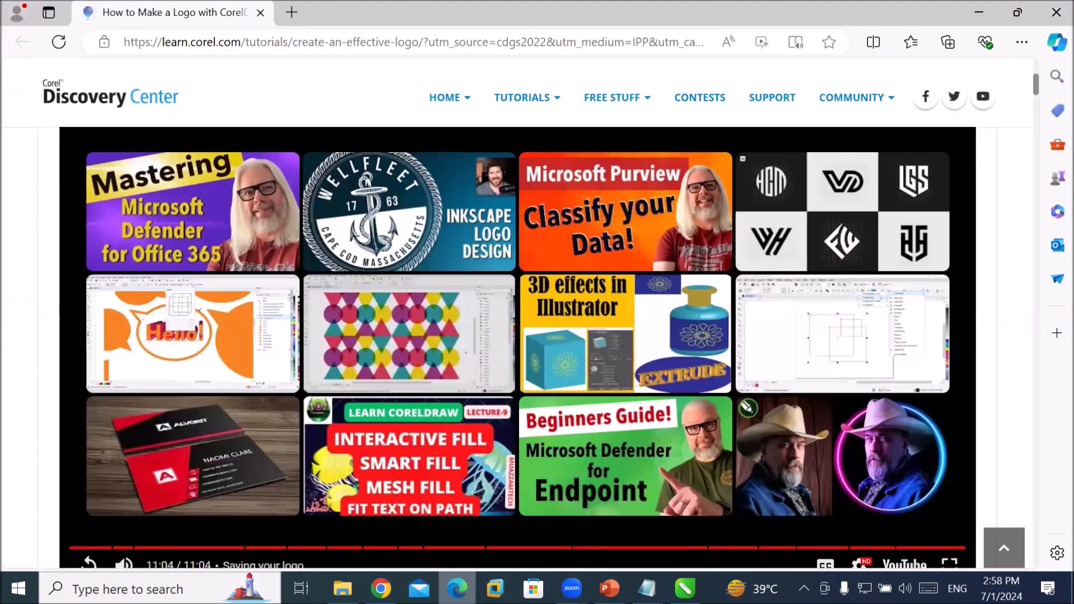
left_click(1057, 12)
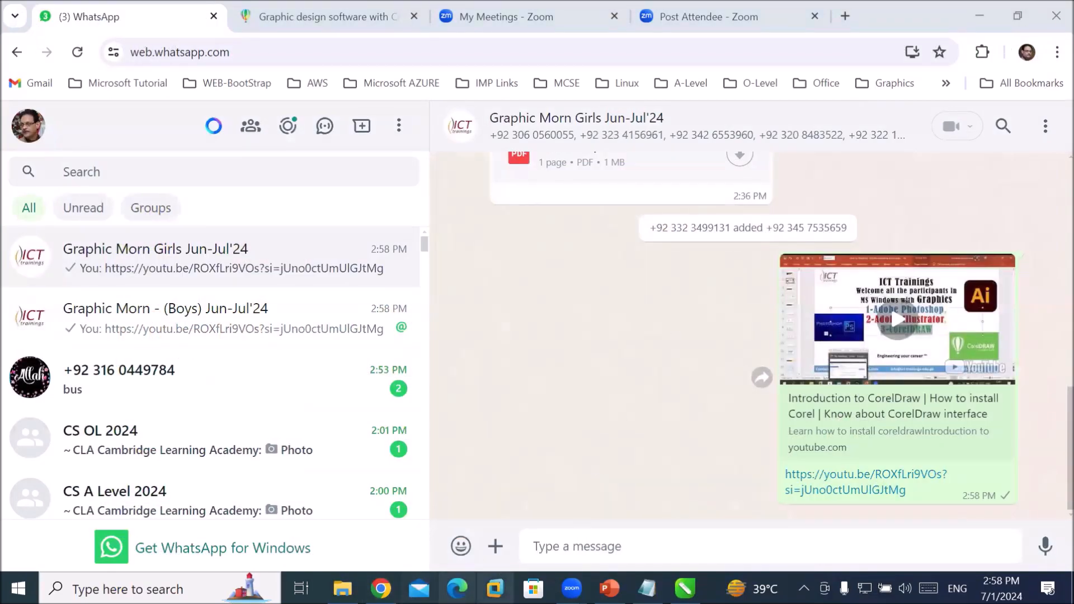
left_click(685, 589)
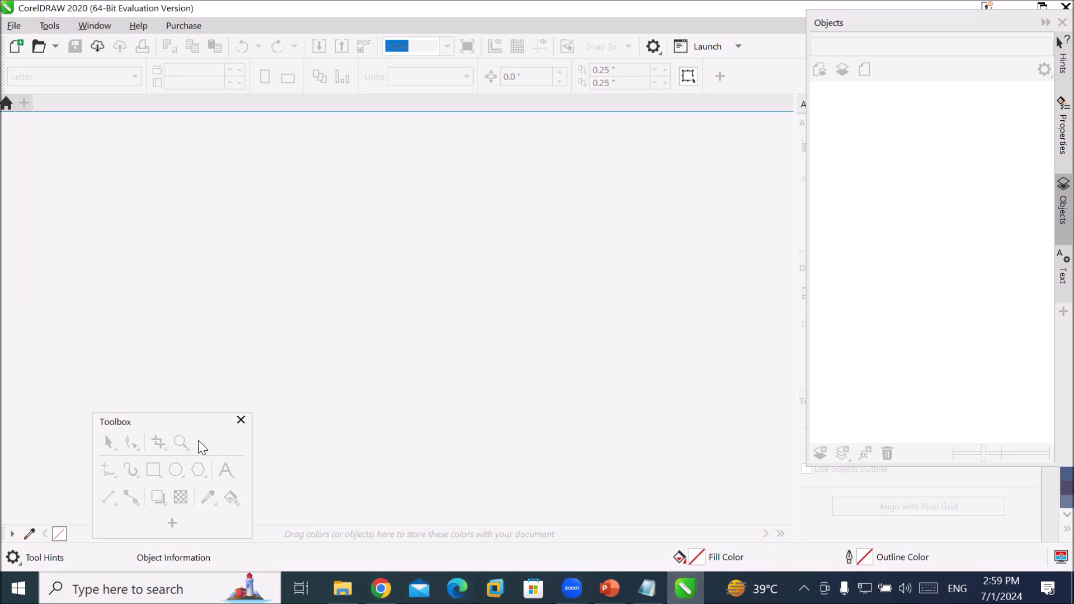
left_click_drag(182, 418, 297, 217)
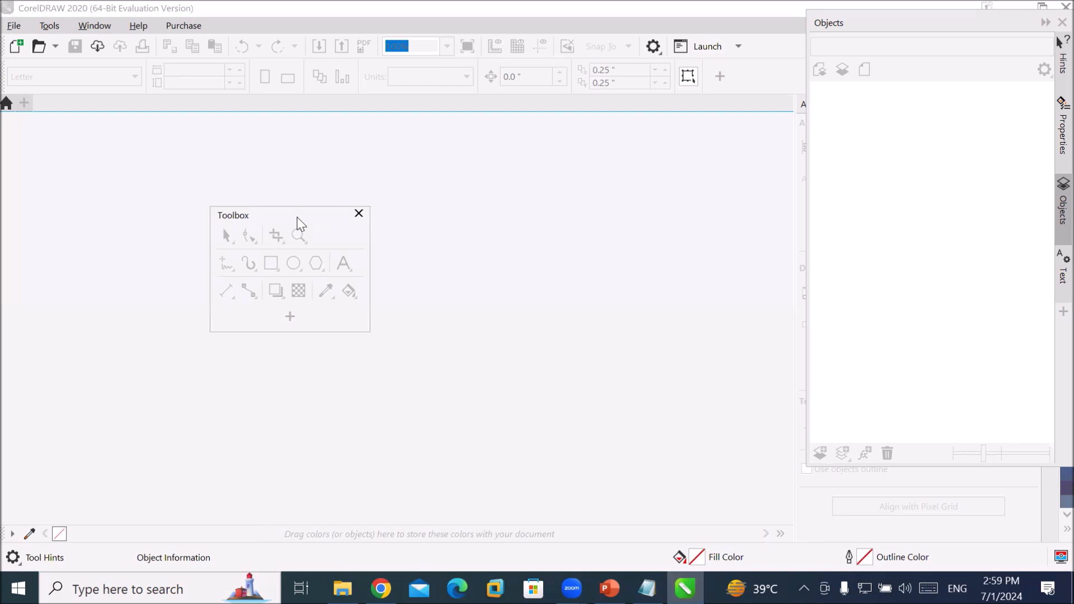
left_click(12, 25)
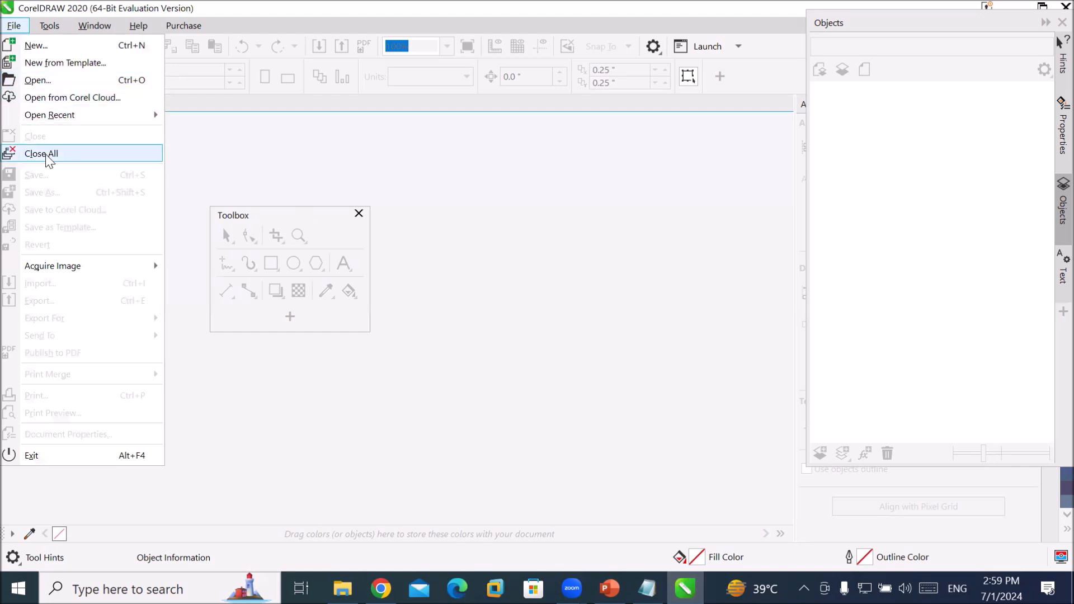
left_click(49, 26)
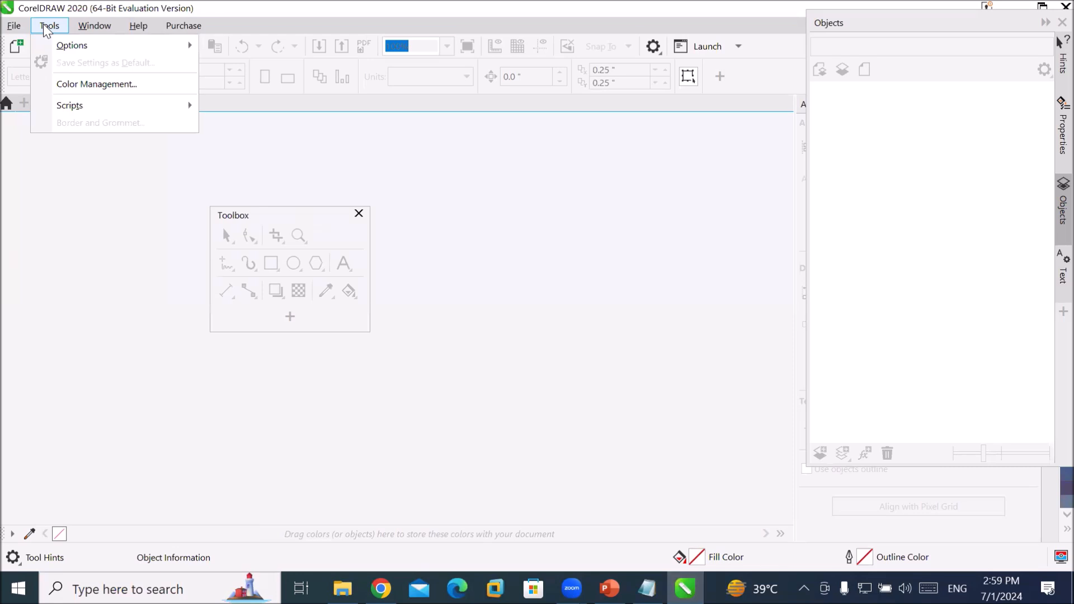
mouse_move(15, 26)
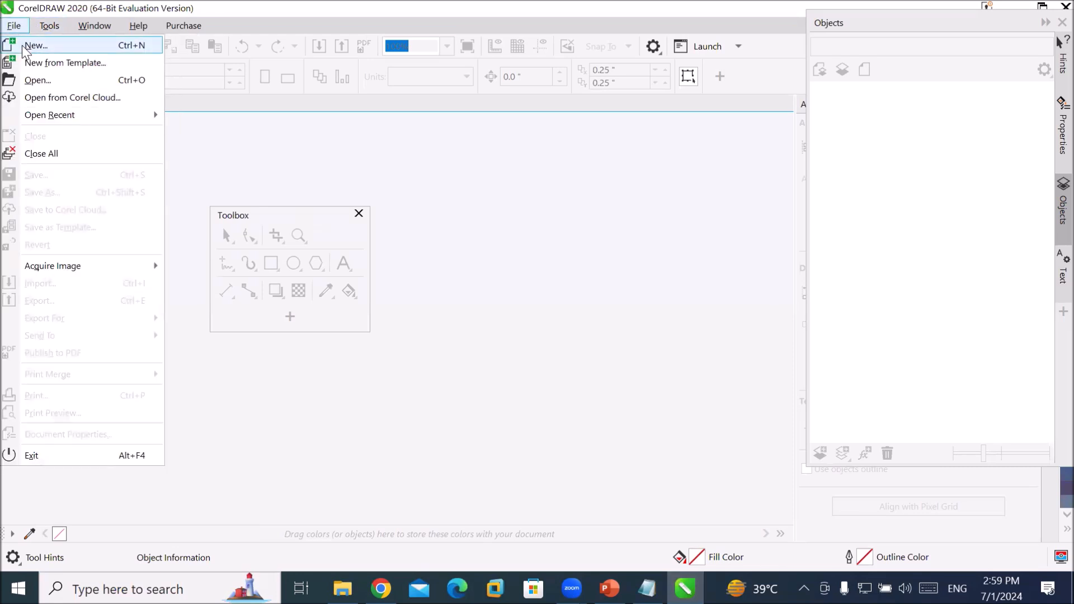
left_click(25, 49)
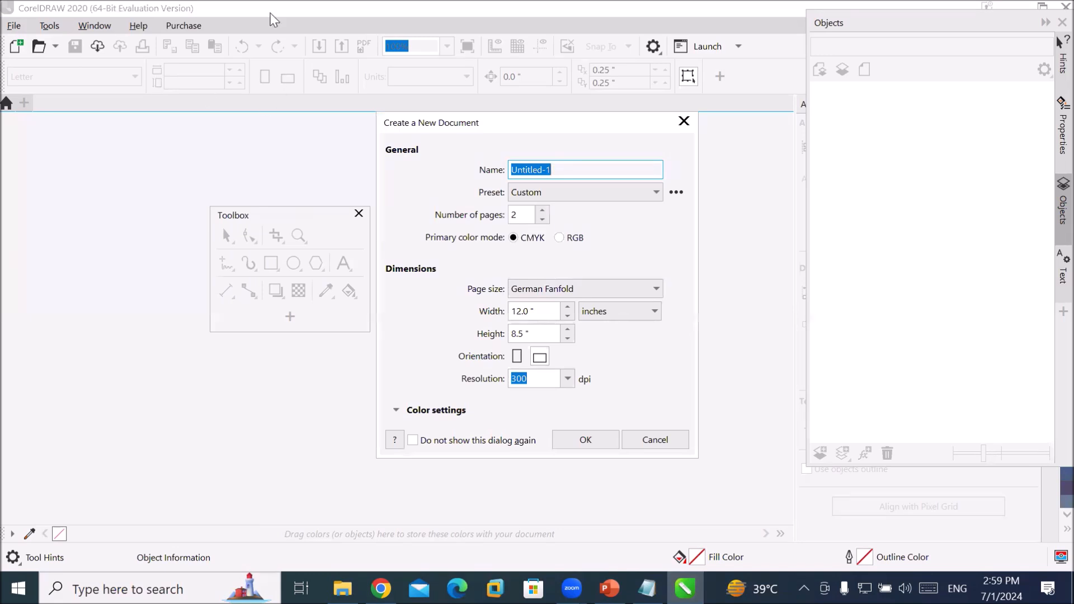
left_click_drag(479, 133, 434, 156)
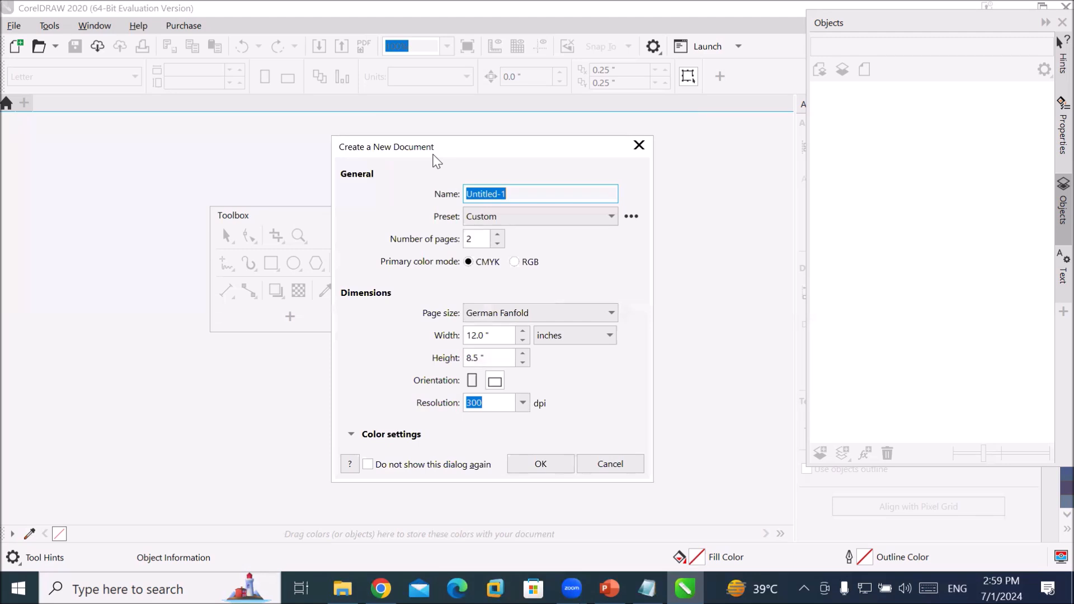
left_click(613, 314)
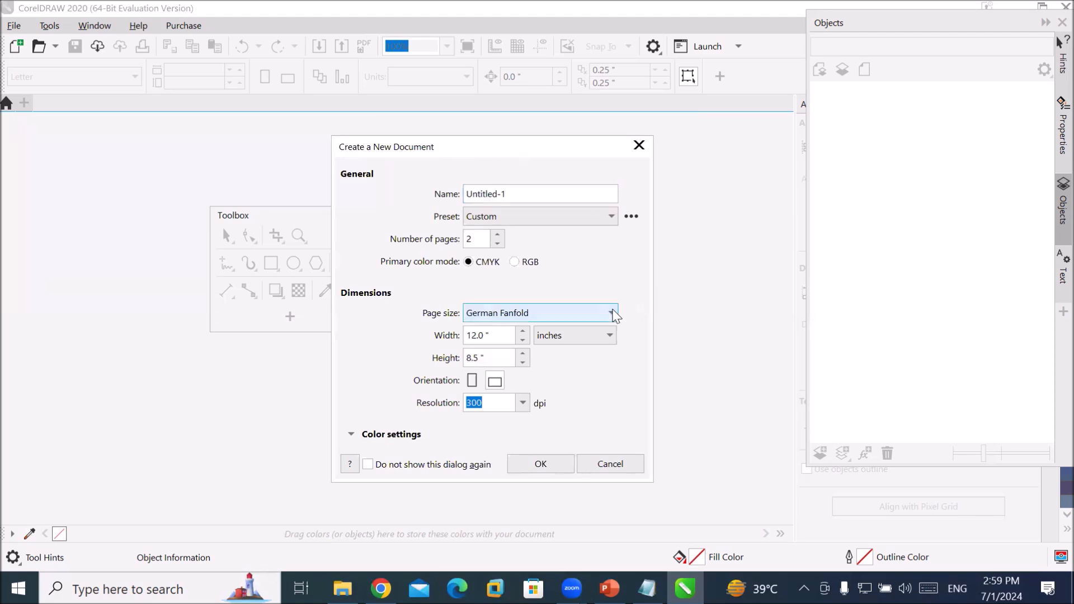
left_click(613, 314)
left_click_drag(611, 156, 614, 68)
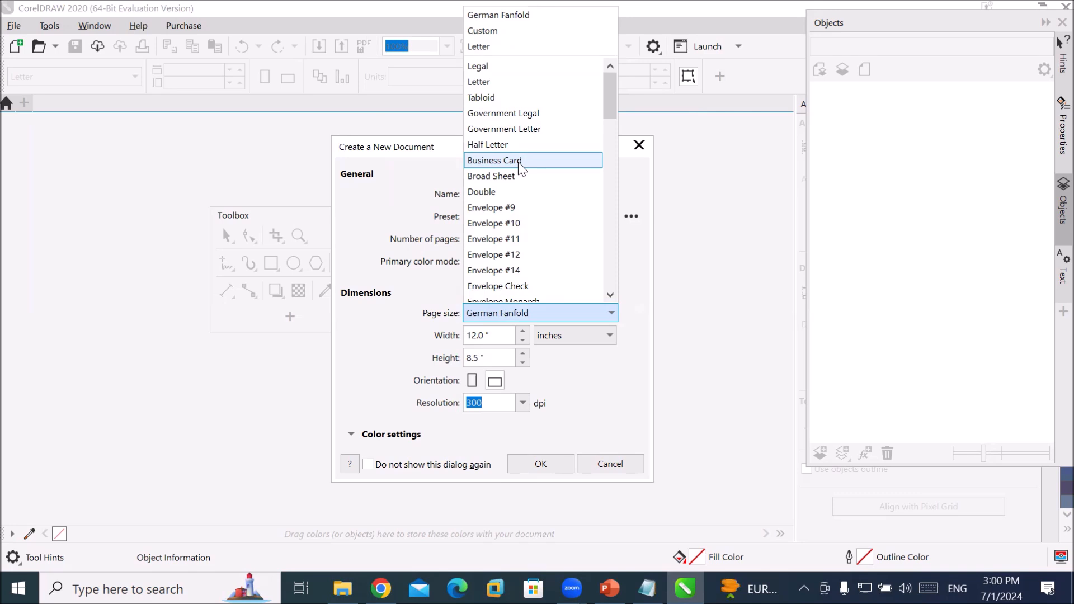
left_click(521, 161)
left_click(499, 336)
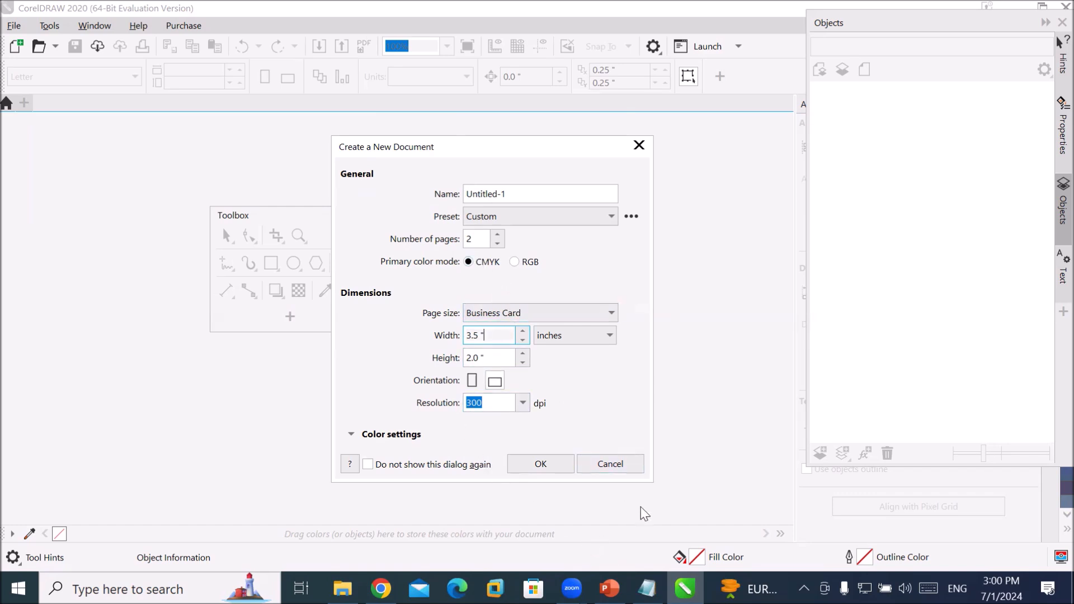
left_click(628, 463)
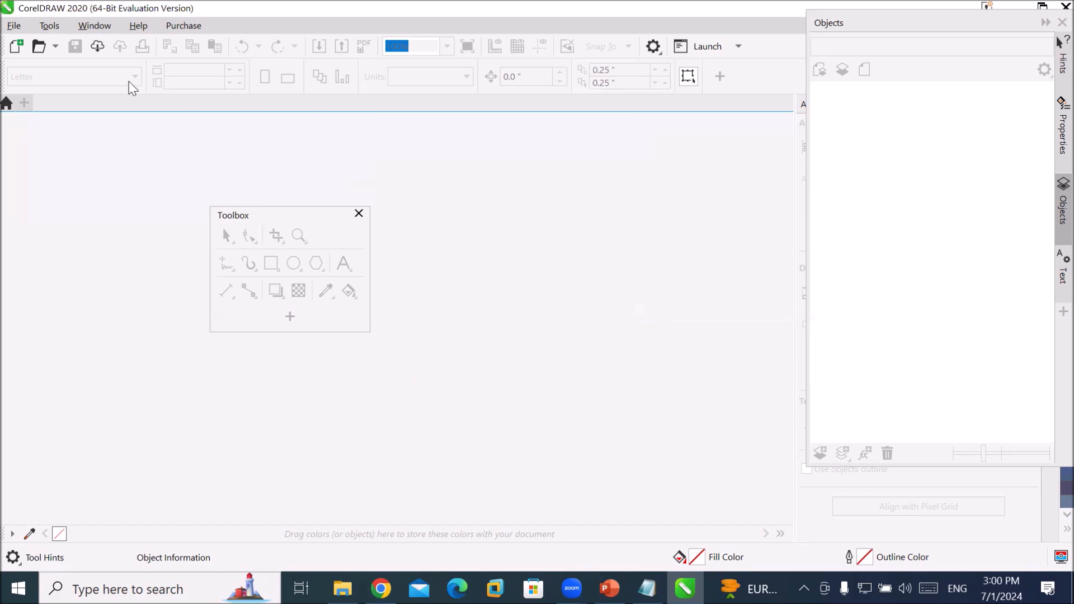
Step: Start creating a new document and set its page size to A4
left_click(13, 25)
left_click(49, 25)
left_click(13, 25)
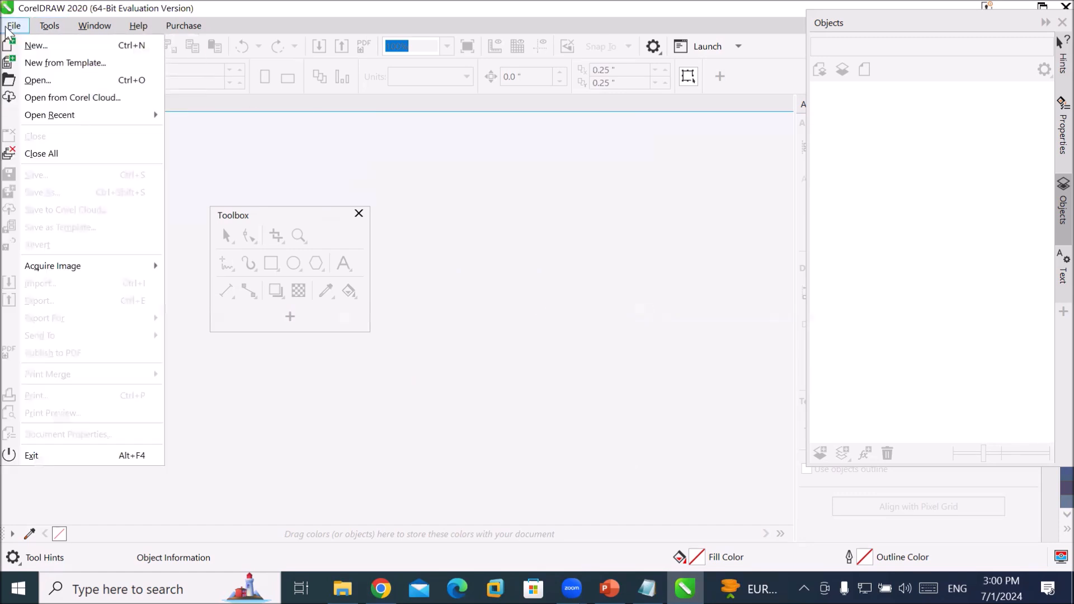
left_click(31, 47)
left_click(542, 210)
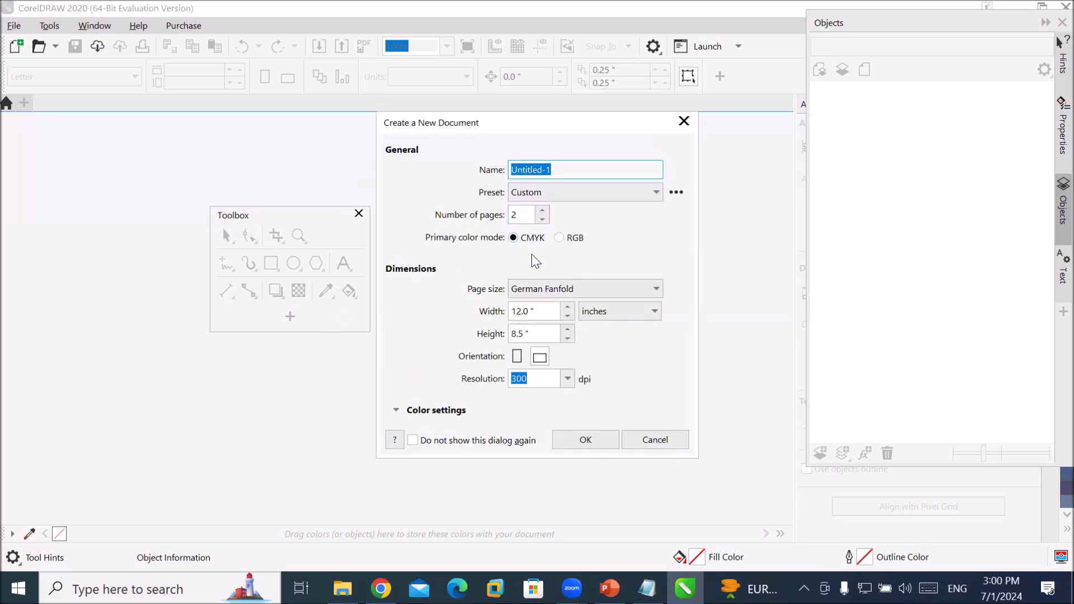
left_click(568, 290)
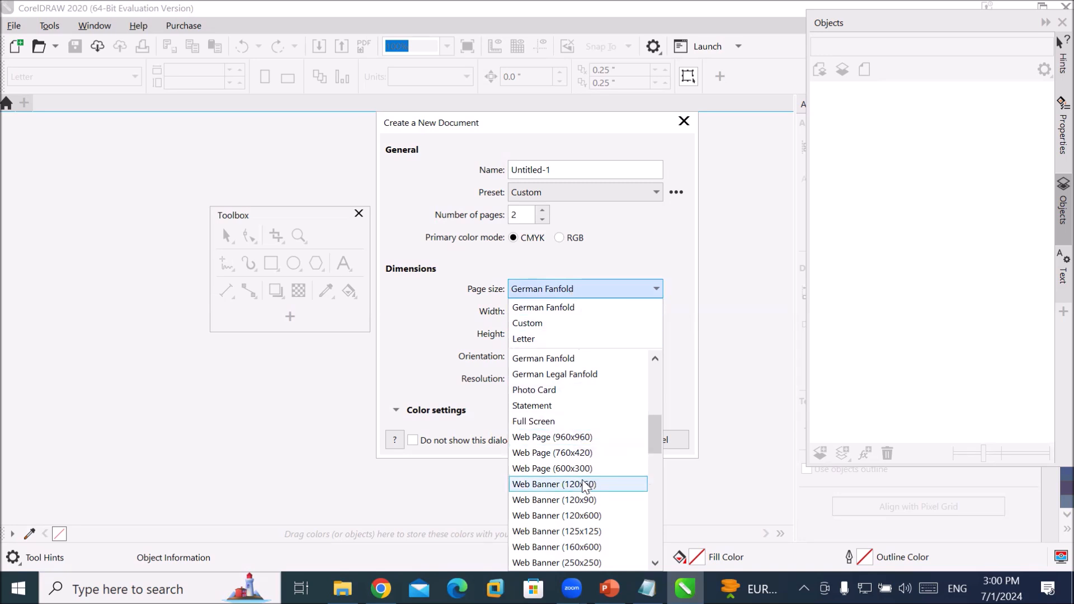
scroll(586, 486, "down", 1)
scroll(586, 486, "down", 1)
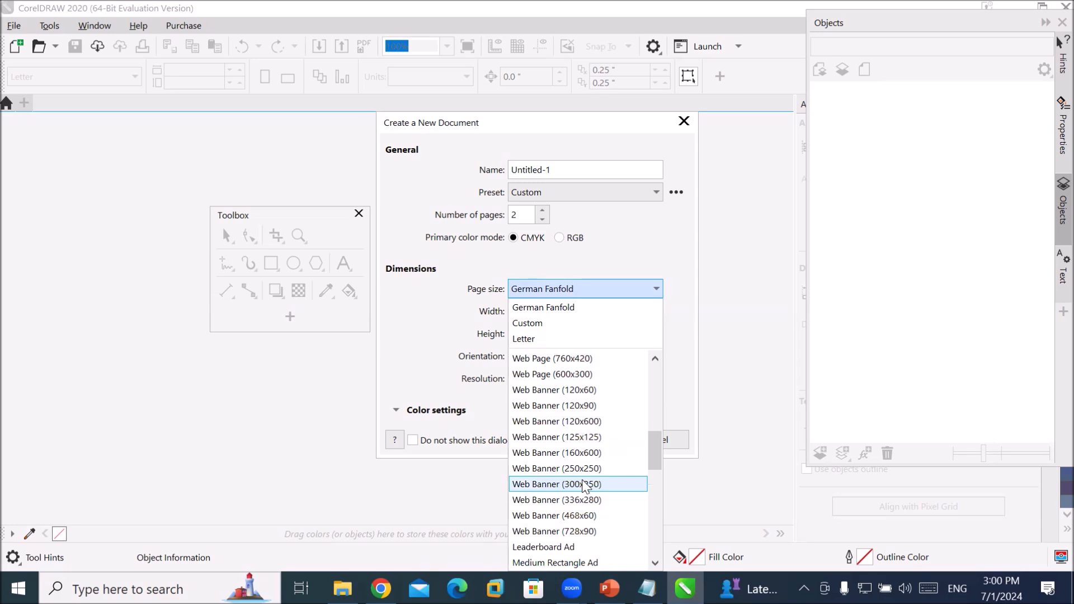
scroll(586, 486, "down", 1)
scroll(586, 486, "down", 1)
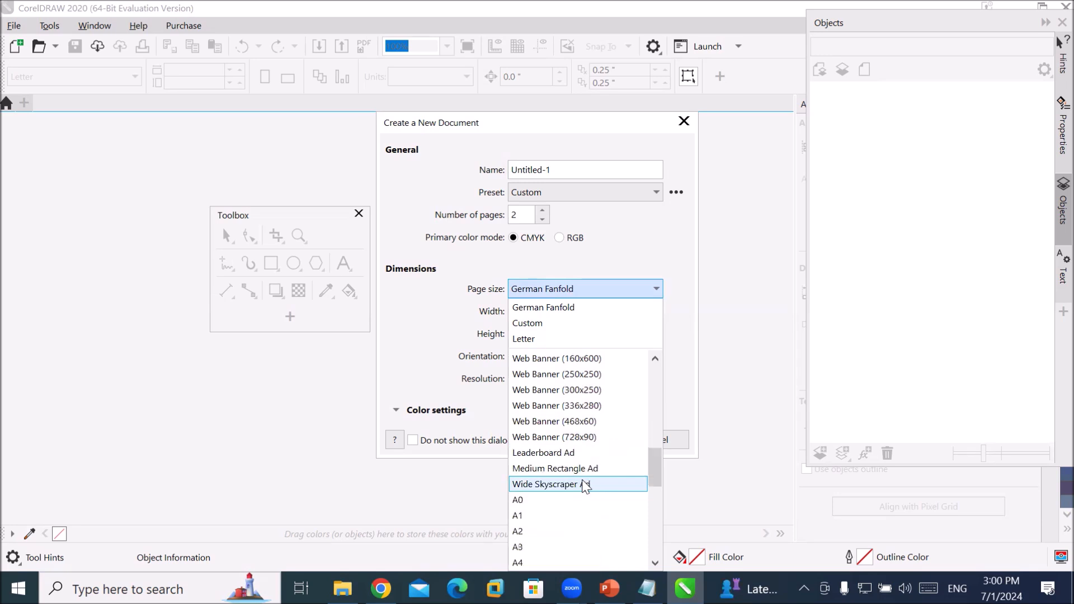
scroll(585, 486, "down", 1)
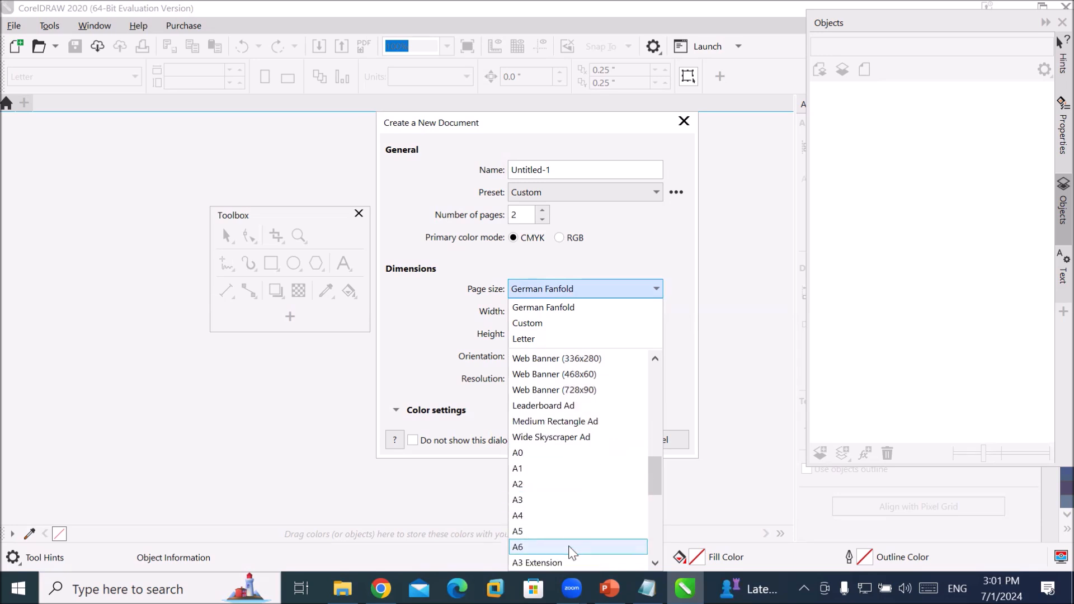
left_click(576, 515)
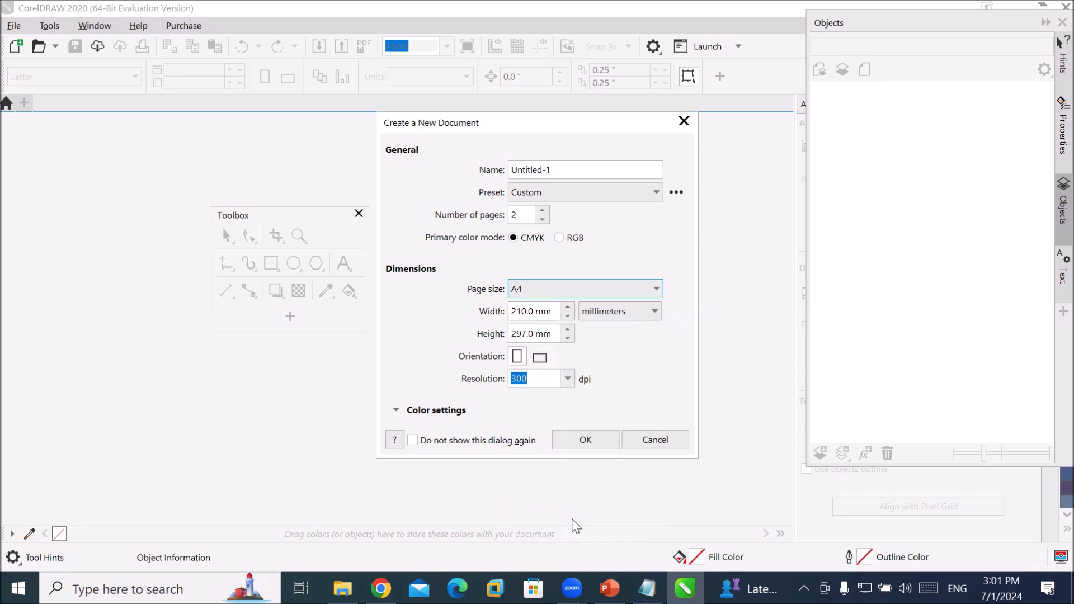
Step: Change the new document's page size to Business Card
left_click(529, 311)
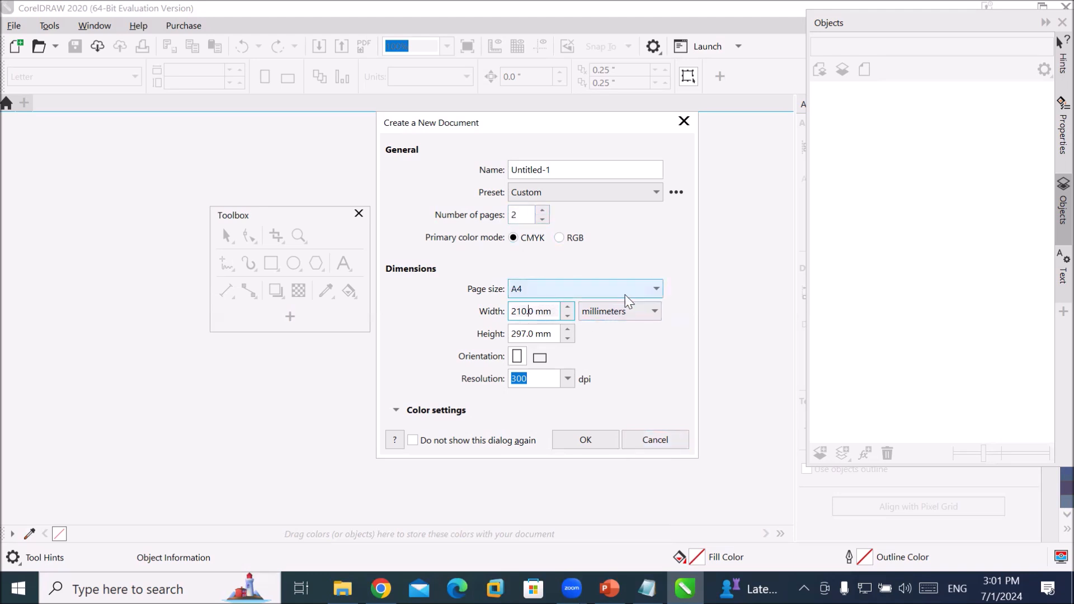
left_click(649, 291)
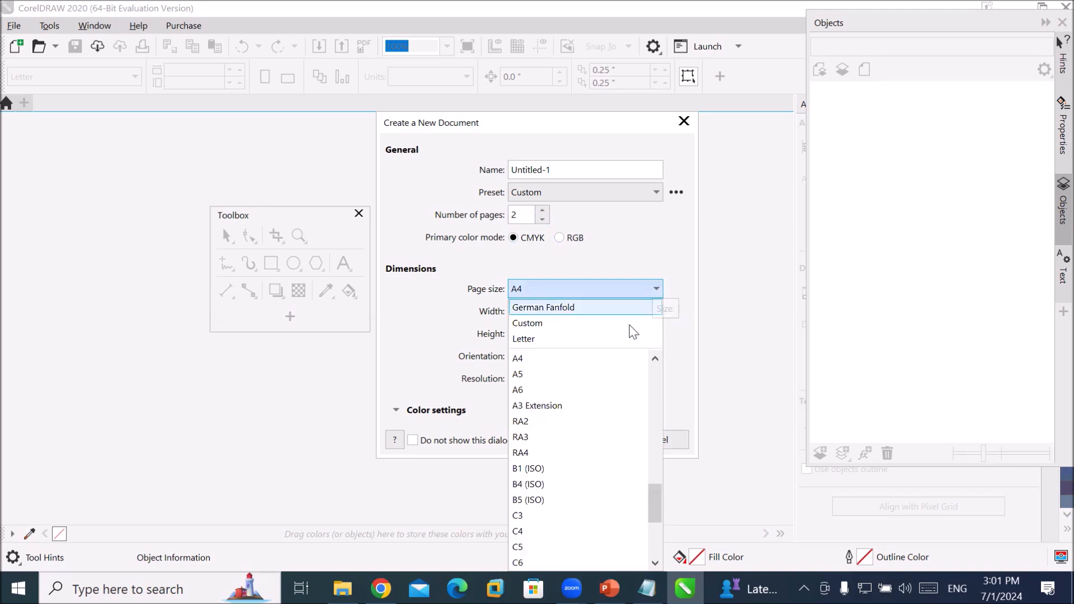
scroll(640, 435, "down", 3)
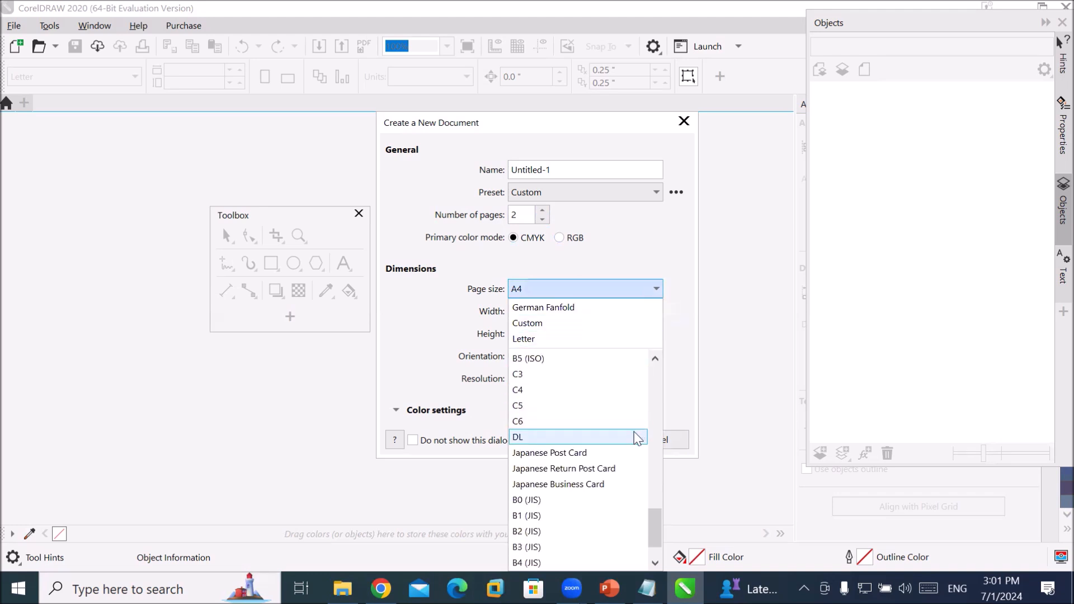
scroll(638, 438, "up", 12)
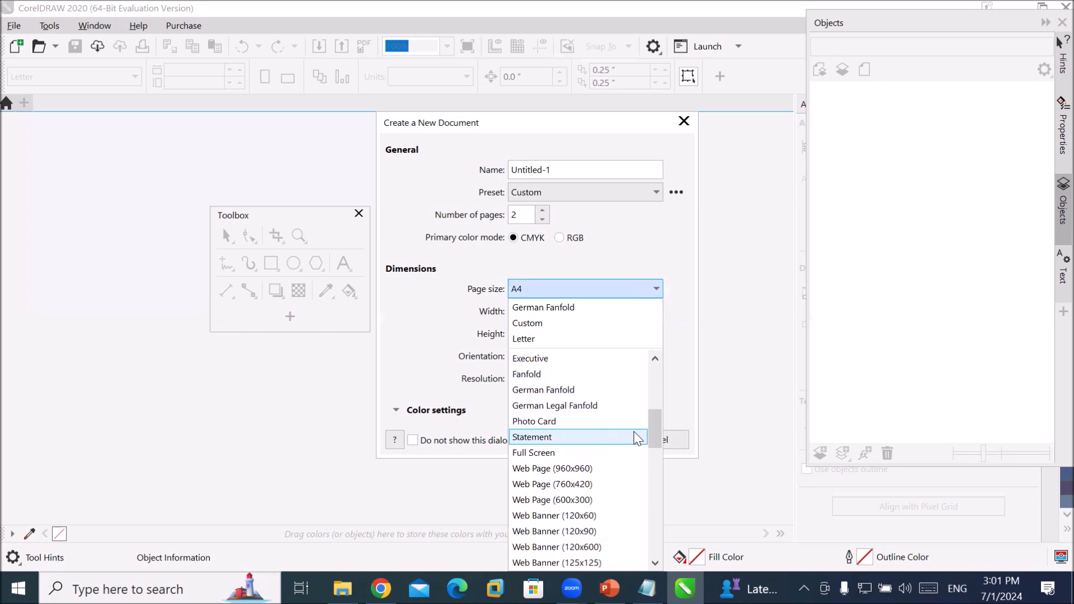
scroll(597, 378, "up", 3)
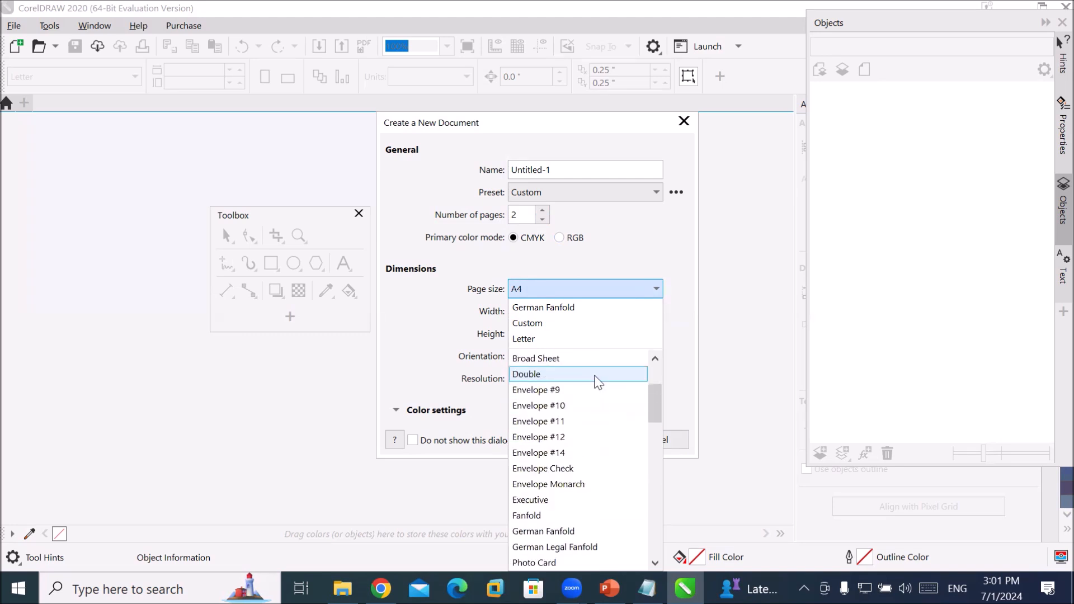
scroll(602, 404, "up", 2)
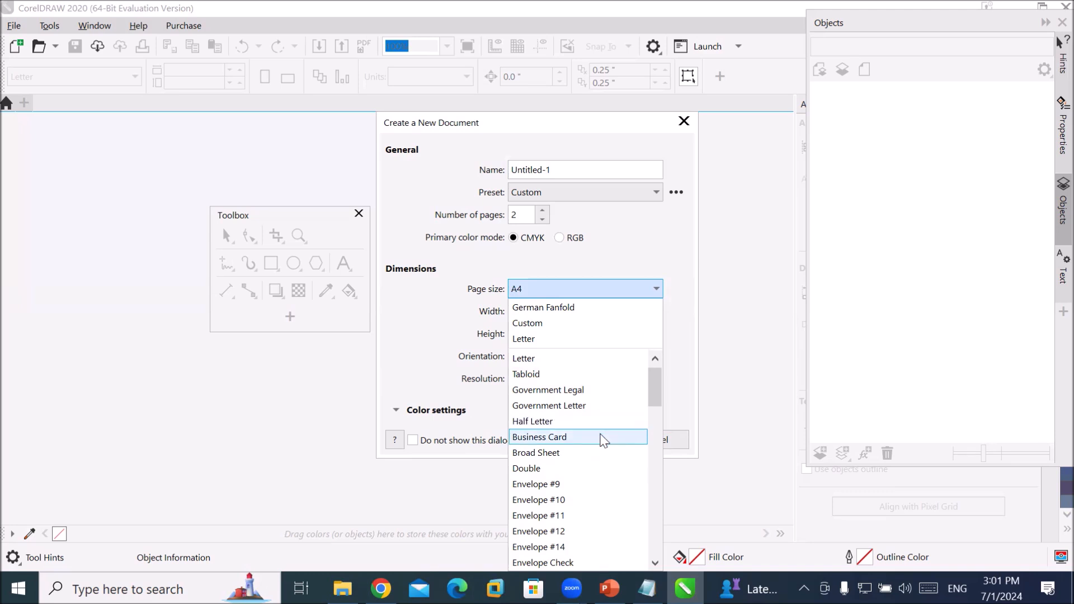
left_click(603, 437)
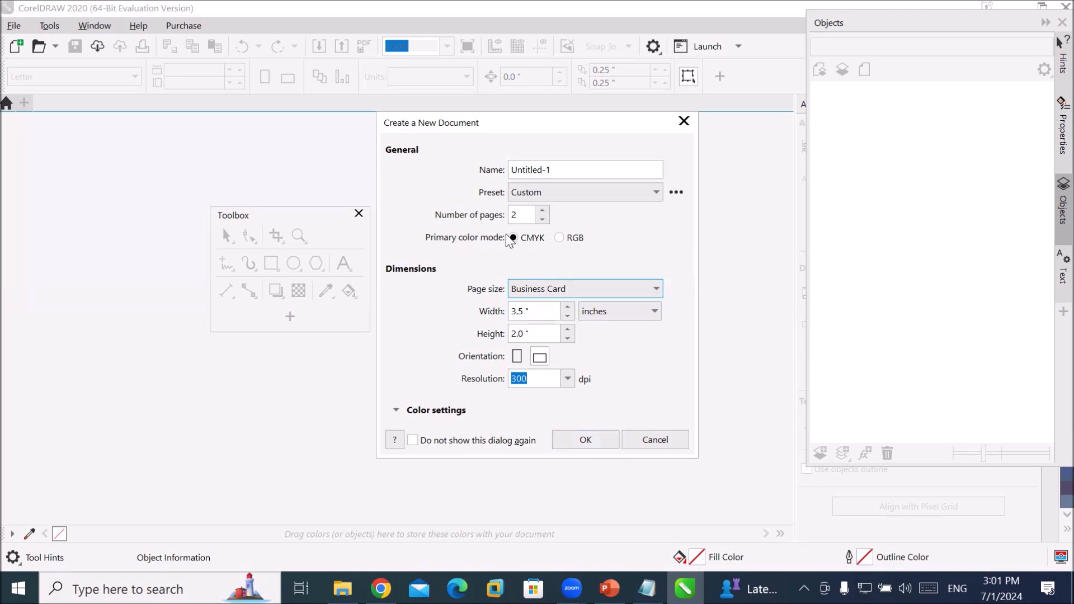
Step: Try portrait orientation for the business card page and return it to landscape
left_click(526, 216)
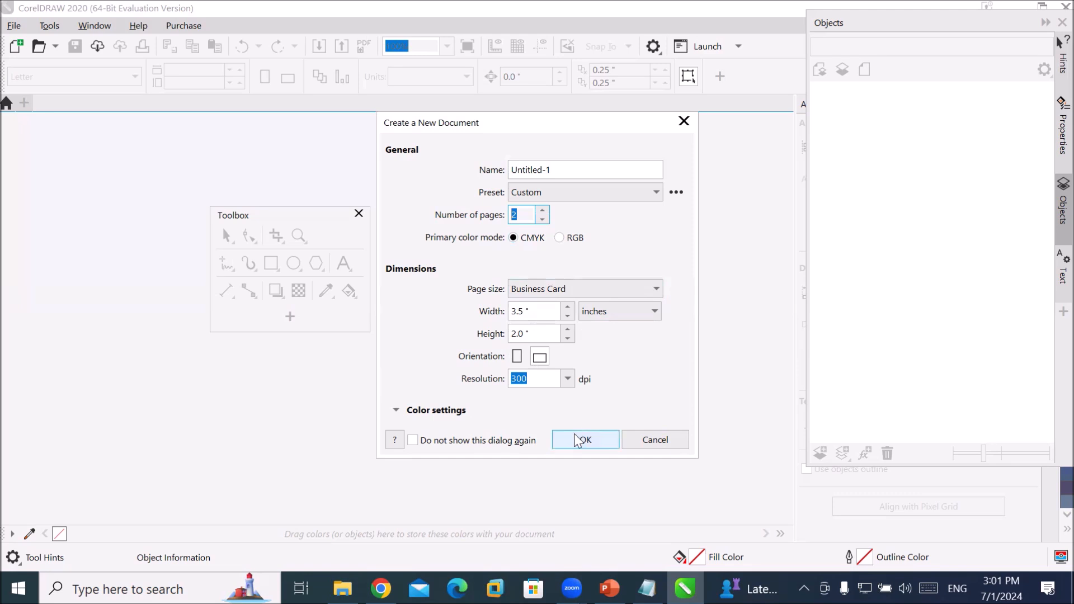
left_click(519, 356)
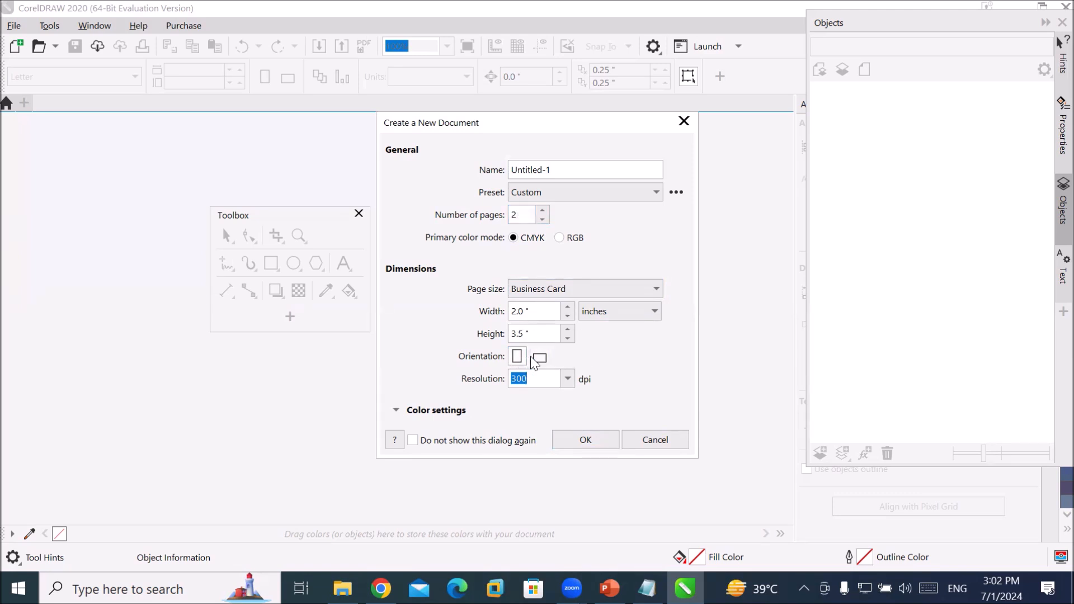
left_click(539, 358)
left_click(518, 357)
left_click(540, 358)
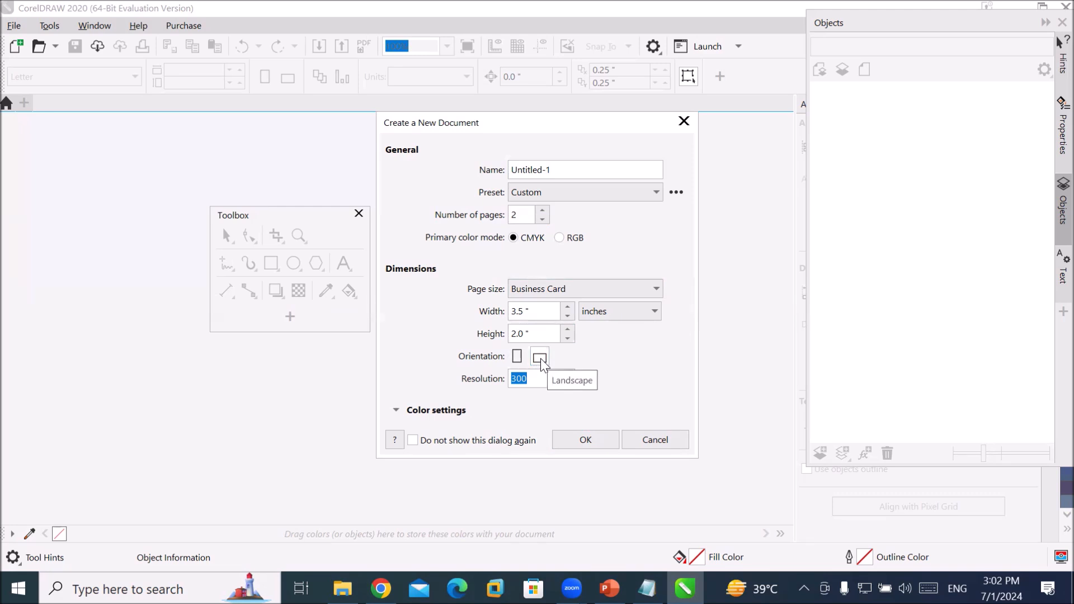
Step: Choose 300 dpi resolution and CMYK as the primary color mode, and create the document
left_click(546, 378)
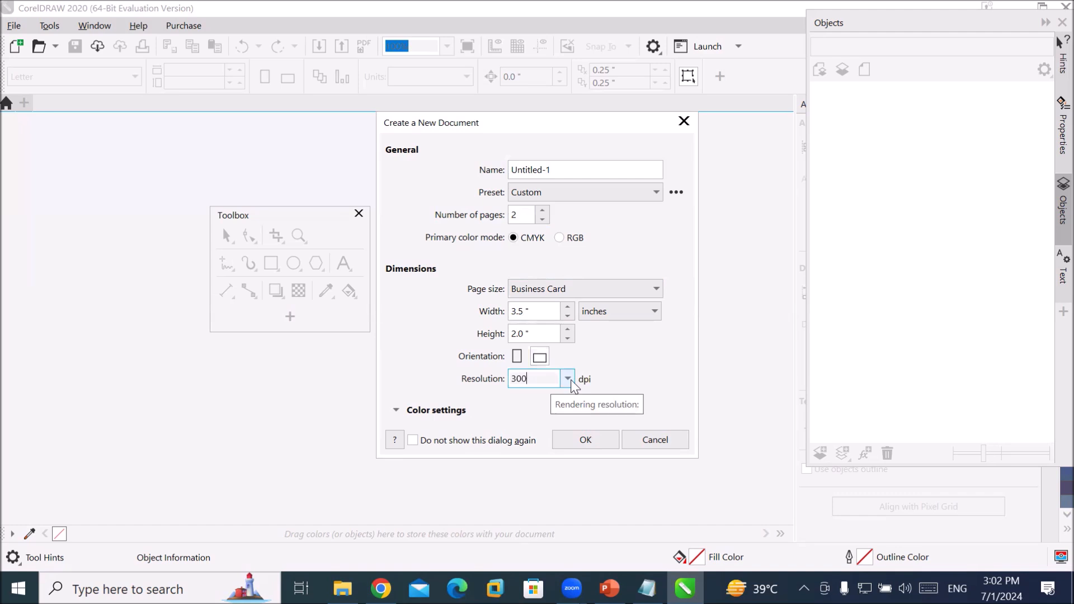
left_click(568, 380)
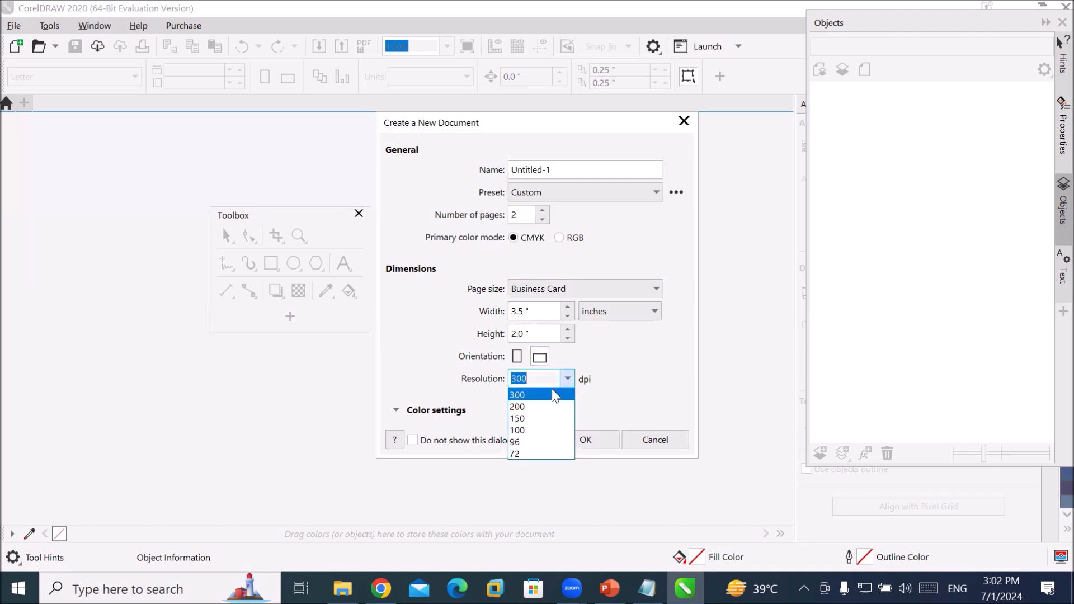
left_click(553, 395)
left_click(546, 380)
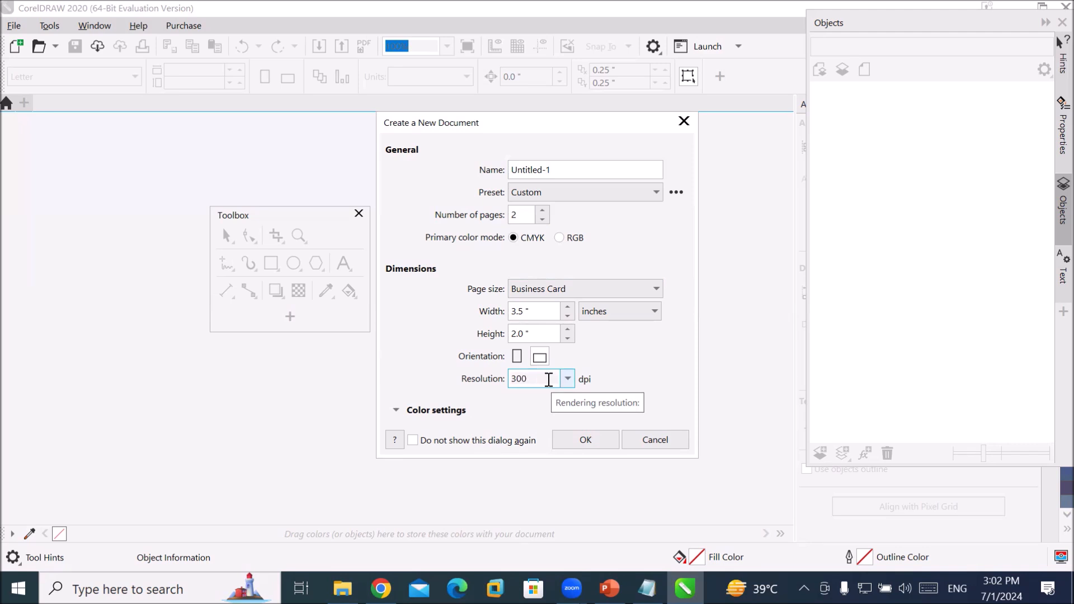
left_click(518, 239)
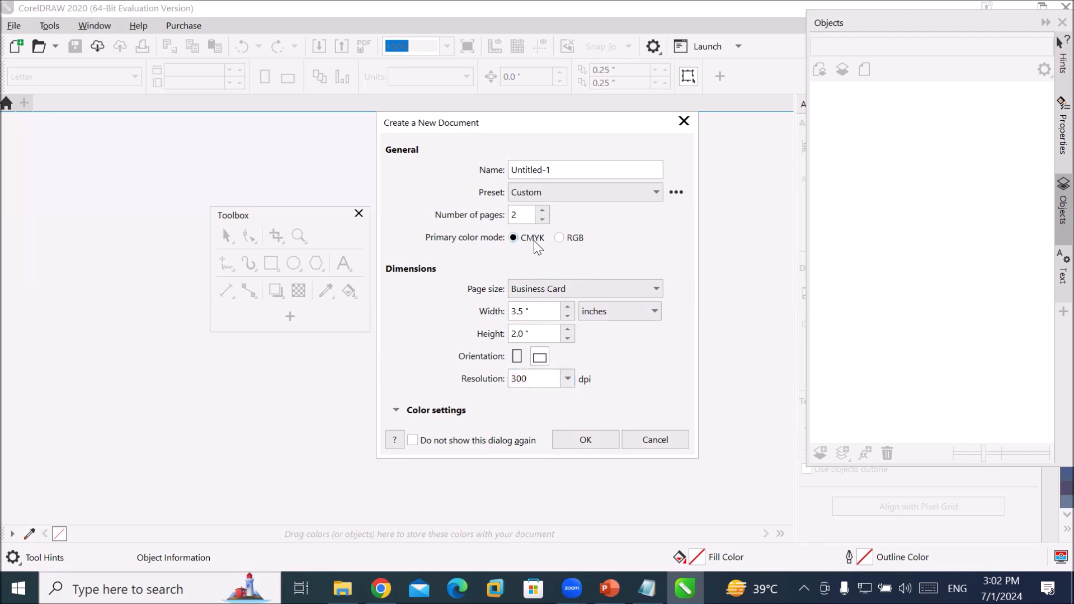
left_click(569, 239)
left_click(542, 238)
left_click(584, 441)
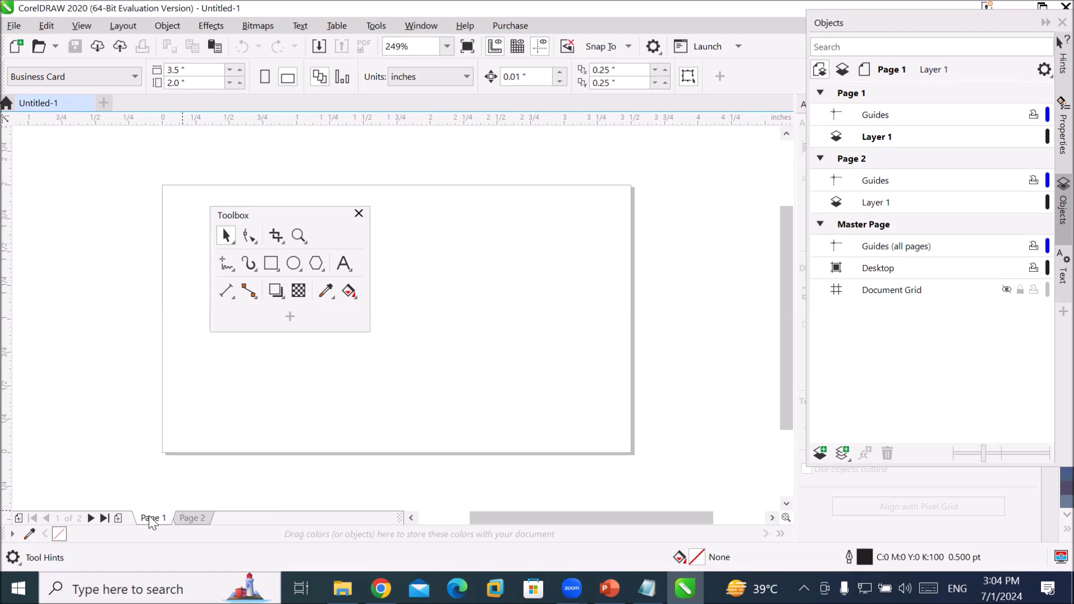
Step: Add a page-sized rectangle on each page, filling Page 1's with dark blue and Page 2's with pale blue (C20 M0 Y0 K20)
double_click(270, 264)
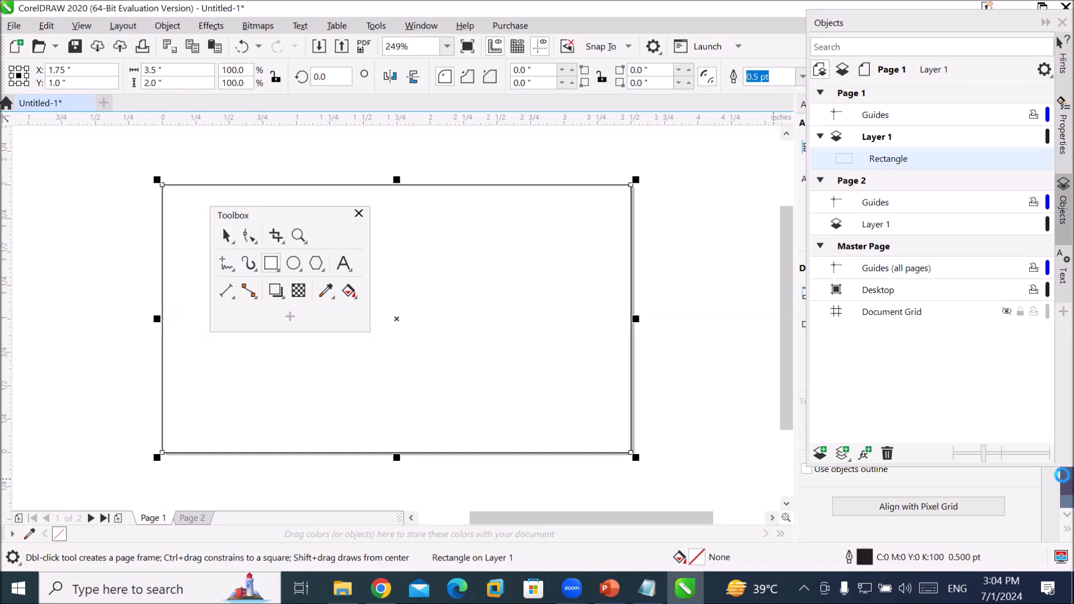
left_click(1066, 474)
left_click(192, 518)
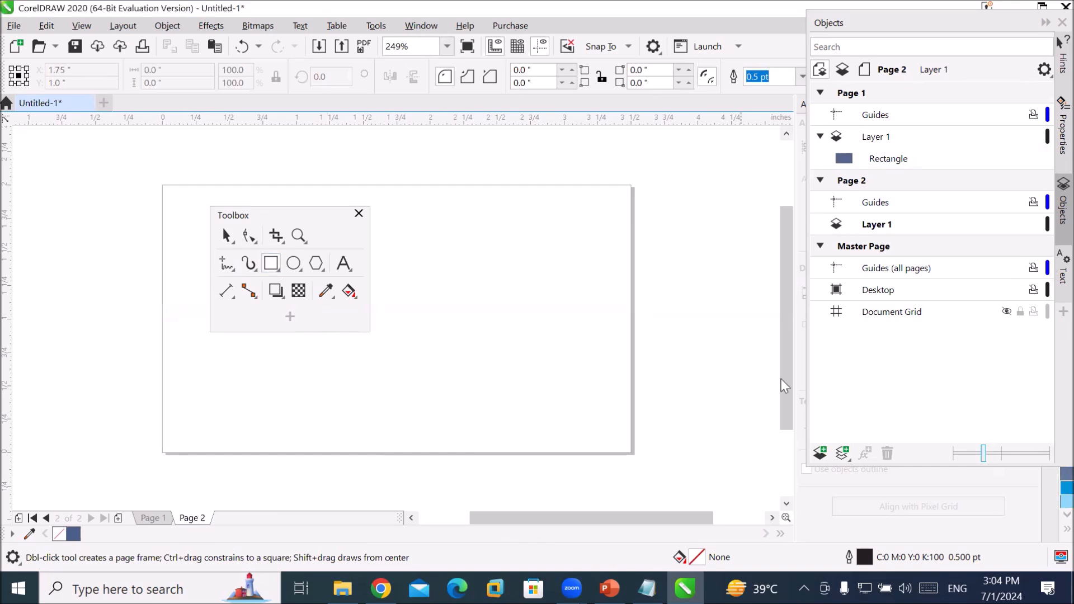
scroll(1053, 502, "down", 1)
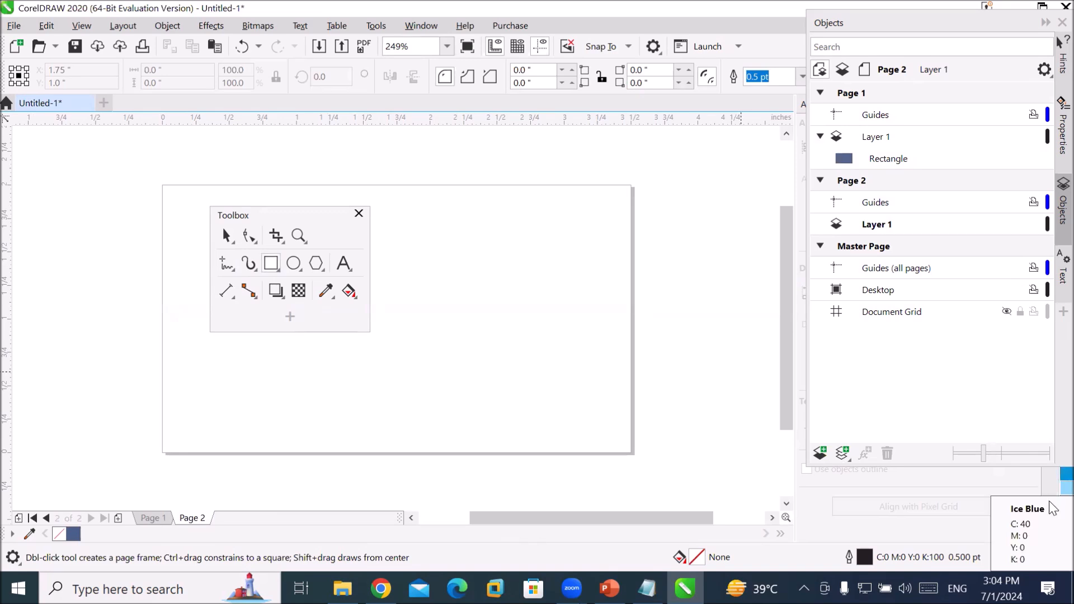
left_click(1050, 491)
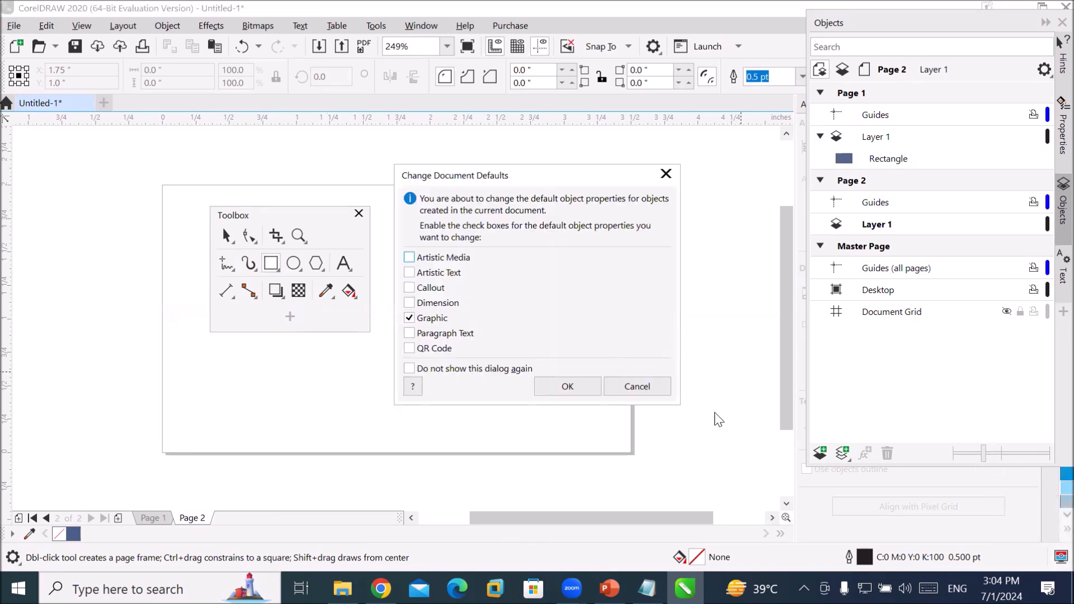
left_click(648, 383)
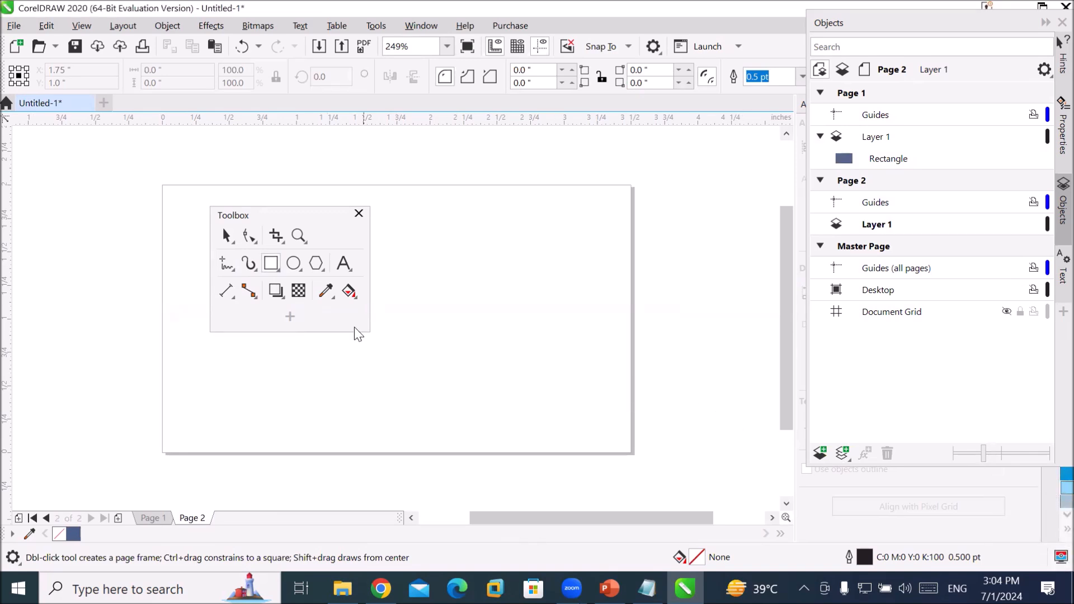
double_click(270, 267)
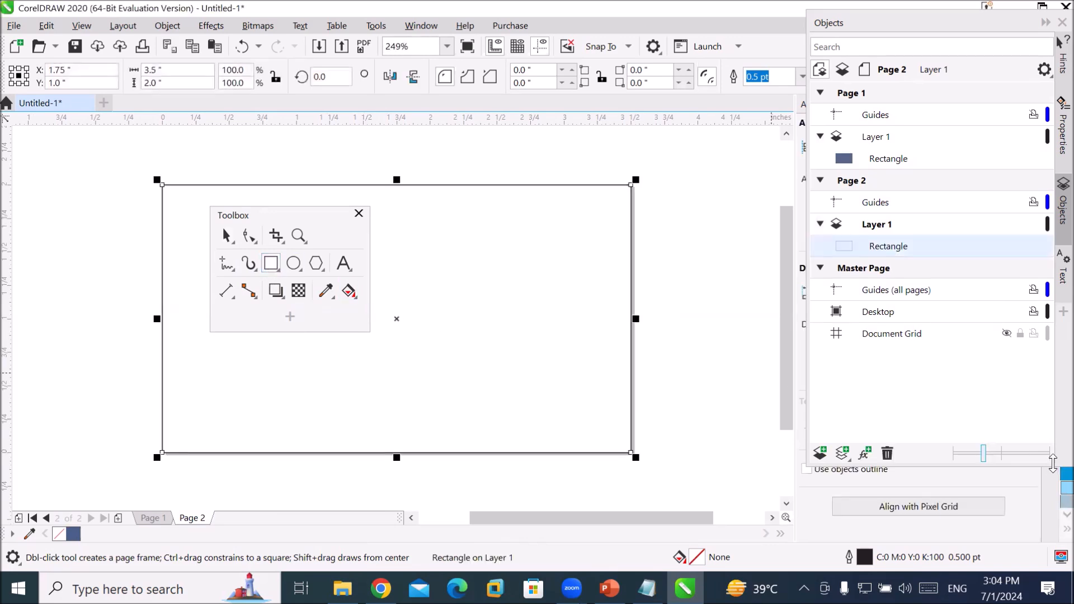
left_click(1066, 502)
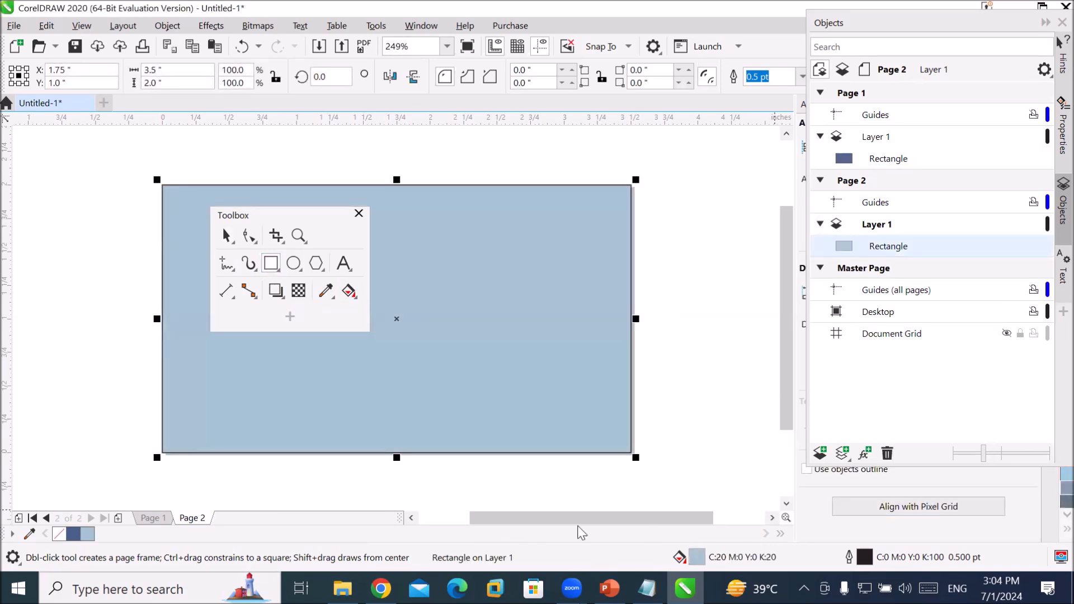
Step: Switch back and forth between Page 1 and Page 2 to compare their backgrounds, ending on Page 1
left_click(149, 518)
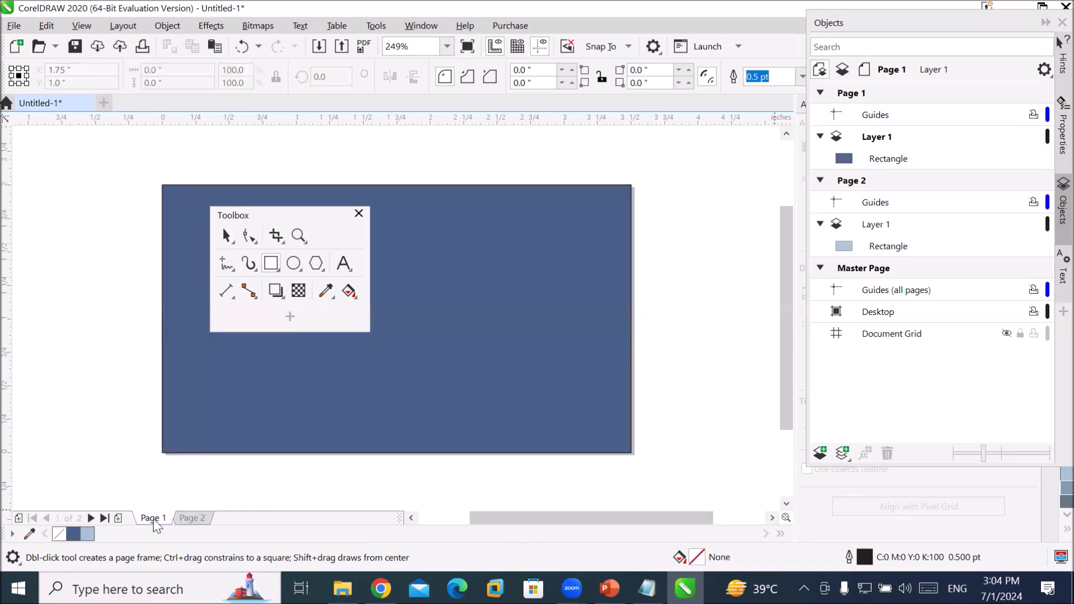
left_click(180, 518)
left_click(153, 516)
left_click(191, 515)
left_click(164, 520)
left_click(193, 519)
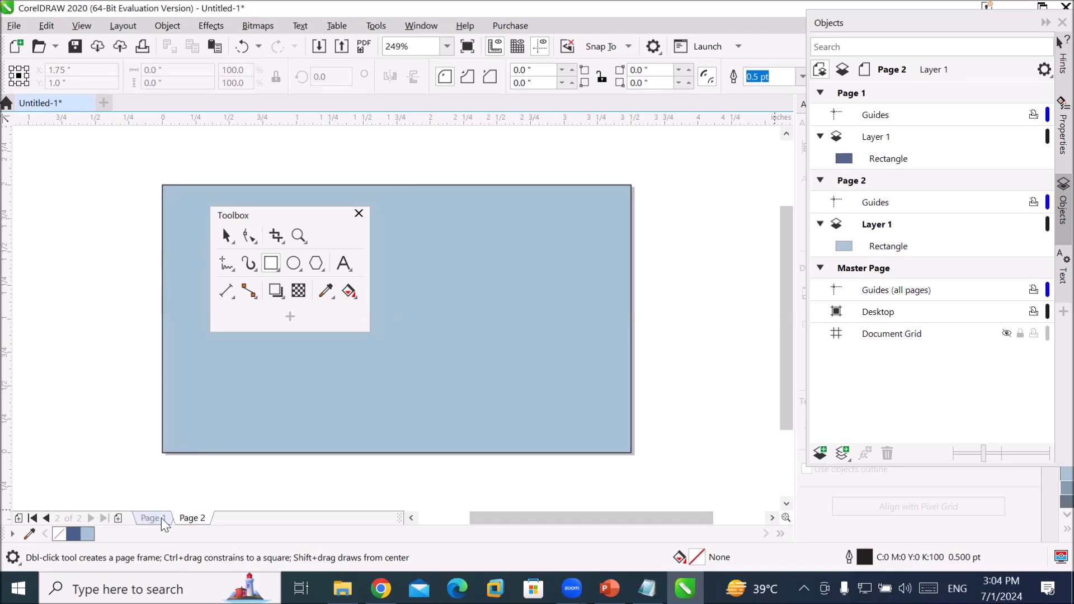
left_click(160, 517)
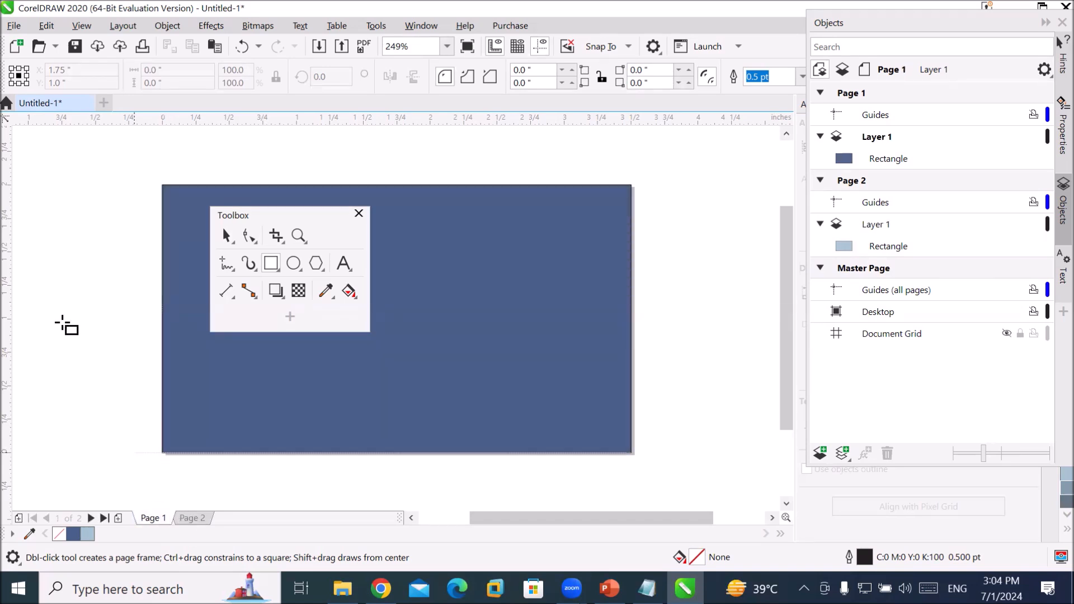
left_click(14, 26)
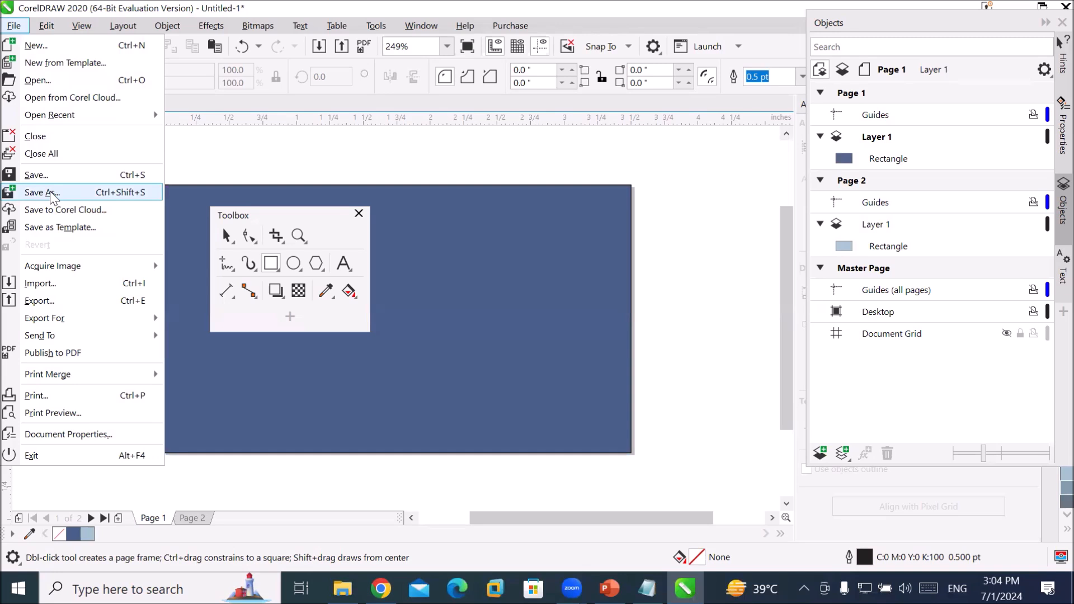
left_click(47, 26)
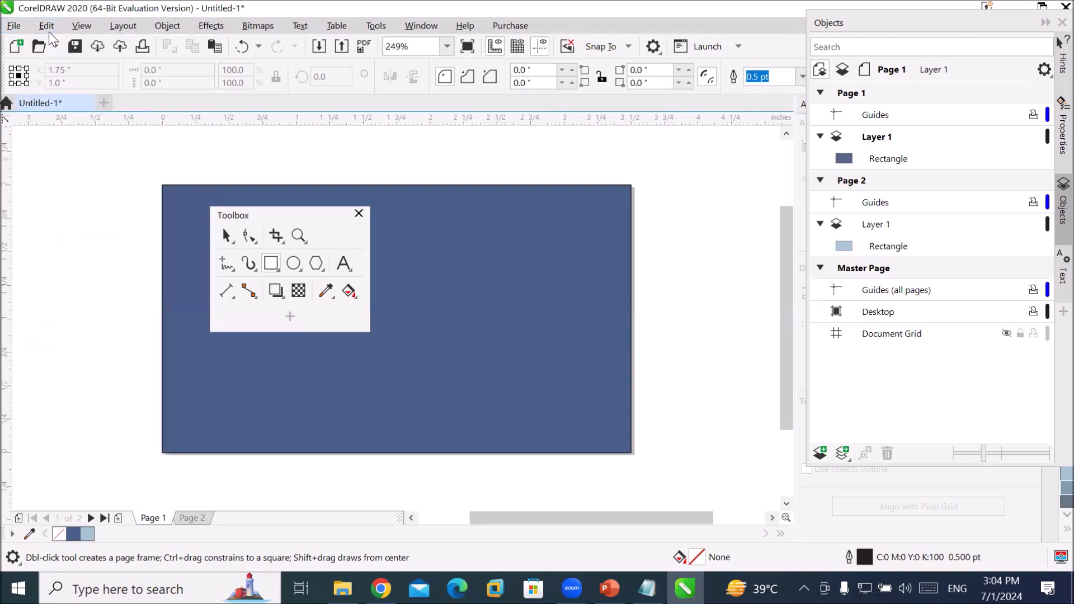
left_click(47, 26)
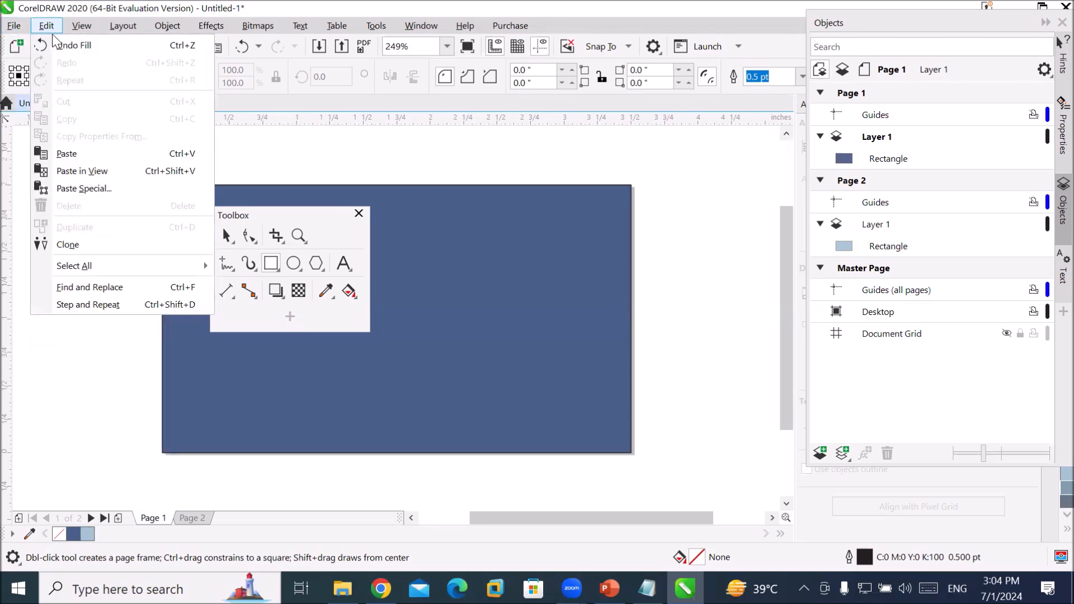
left_click(435, 31)
left_click(435, 35)
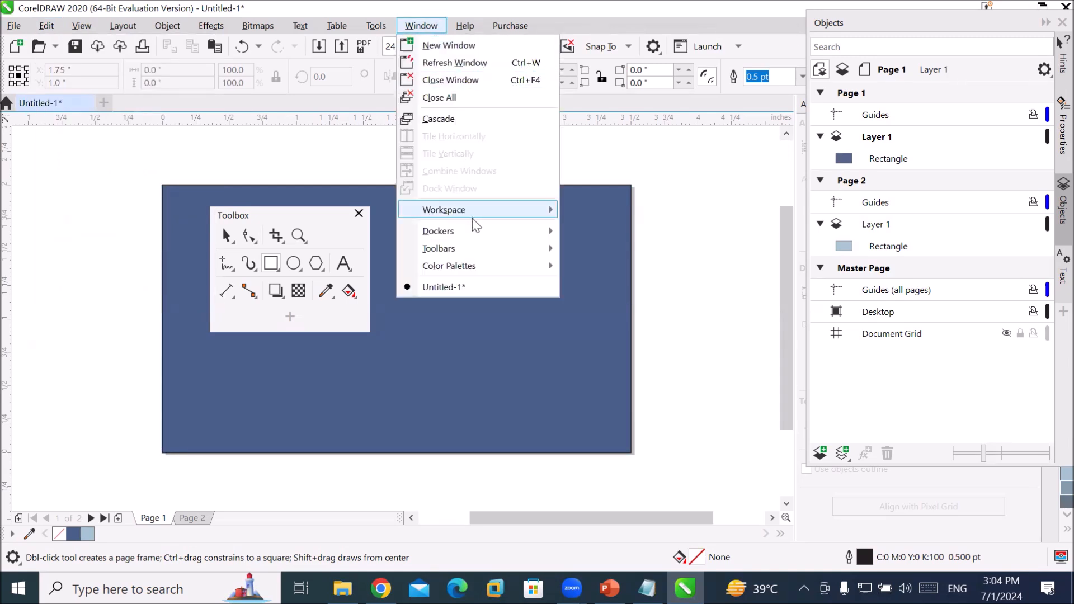
mouse_move(473, 218)
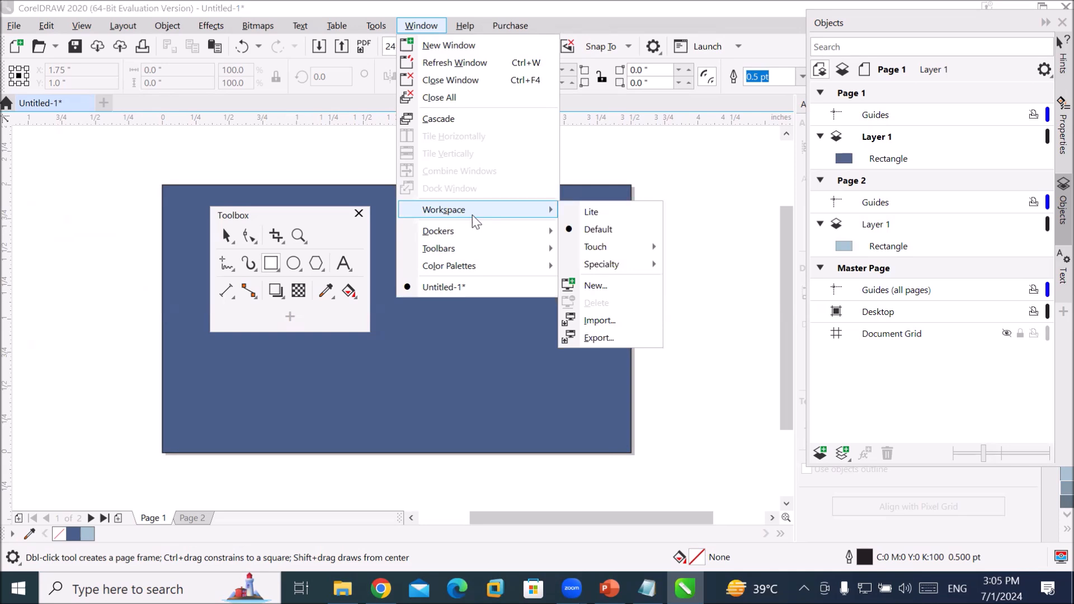
left_click(1051, 34)
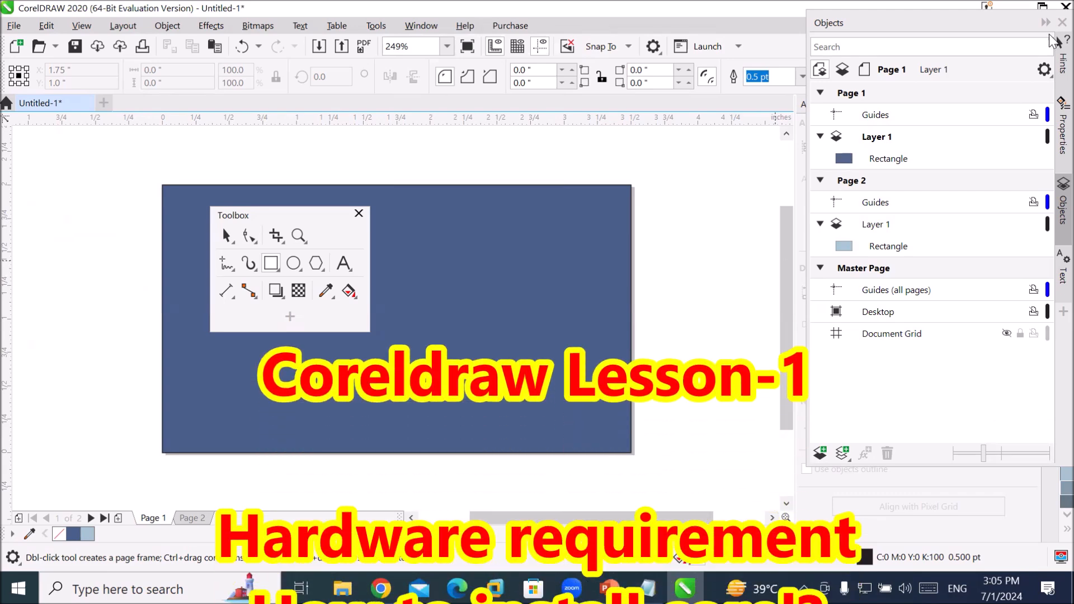
Step: Exit the program without saving the changes to Untitled-1
left_click(14, 25)
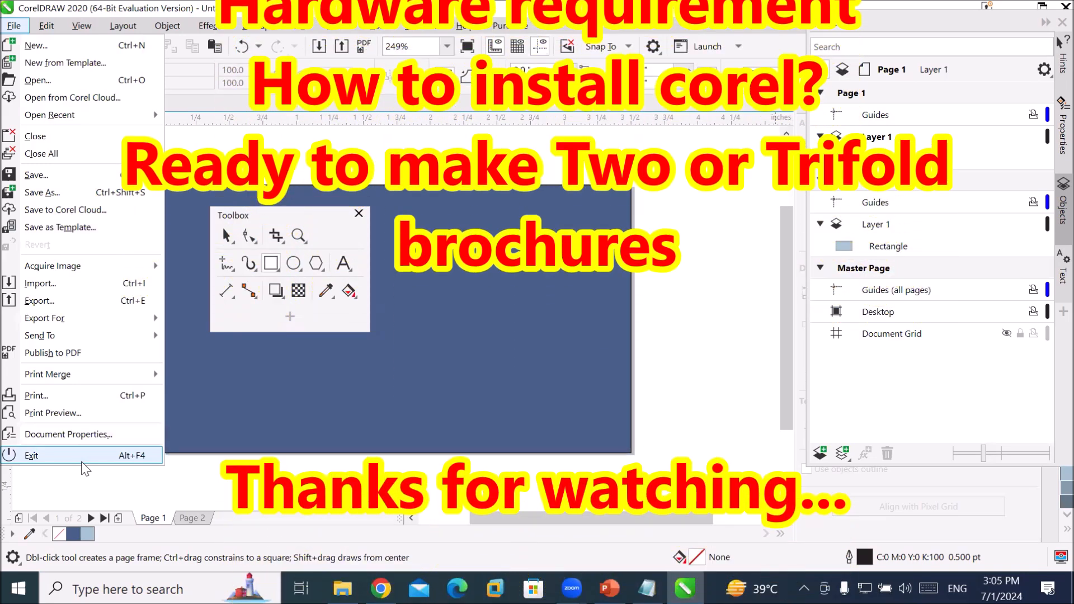
left_click(83, 464)
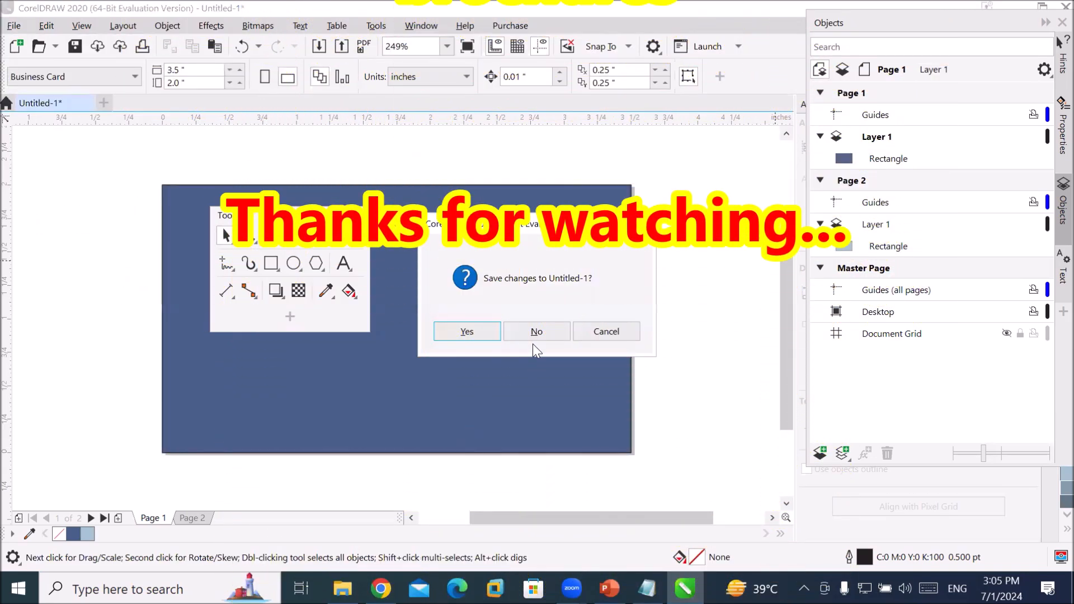
left_click(536, 330)
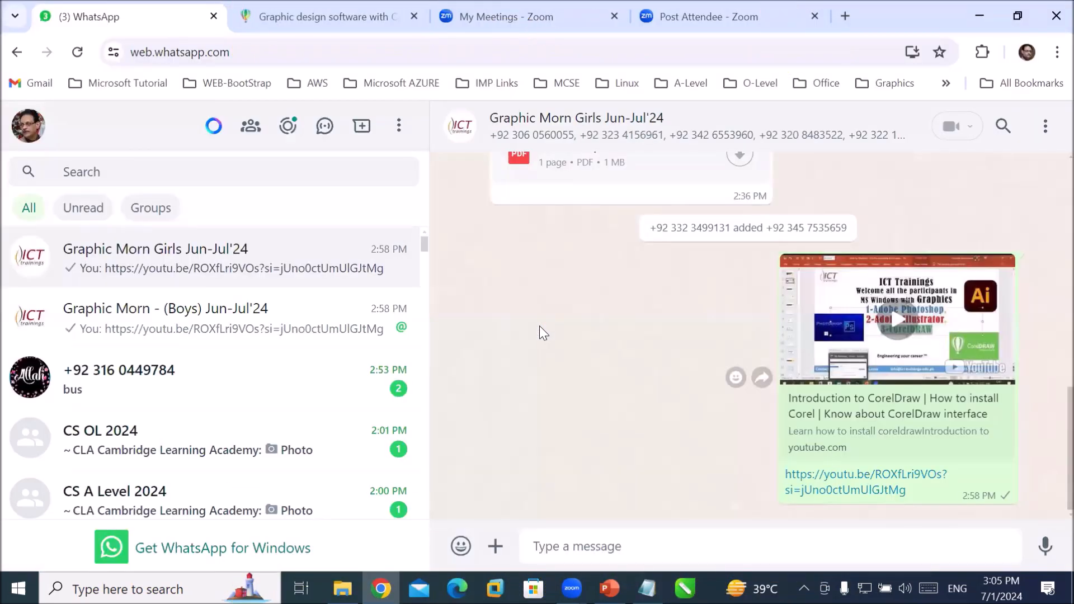